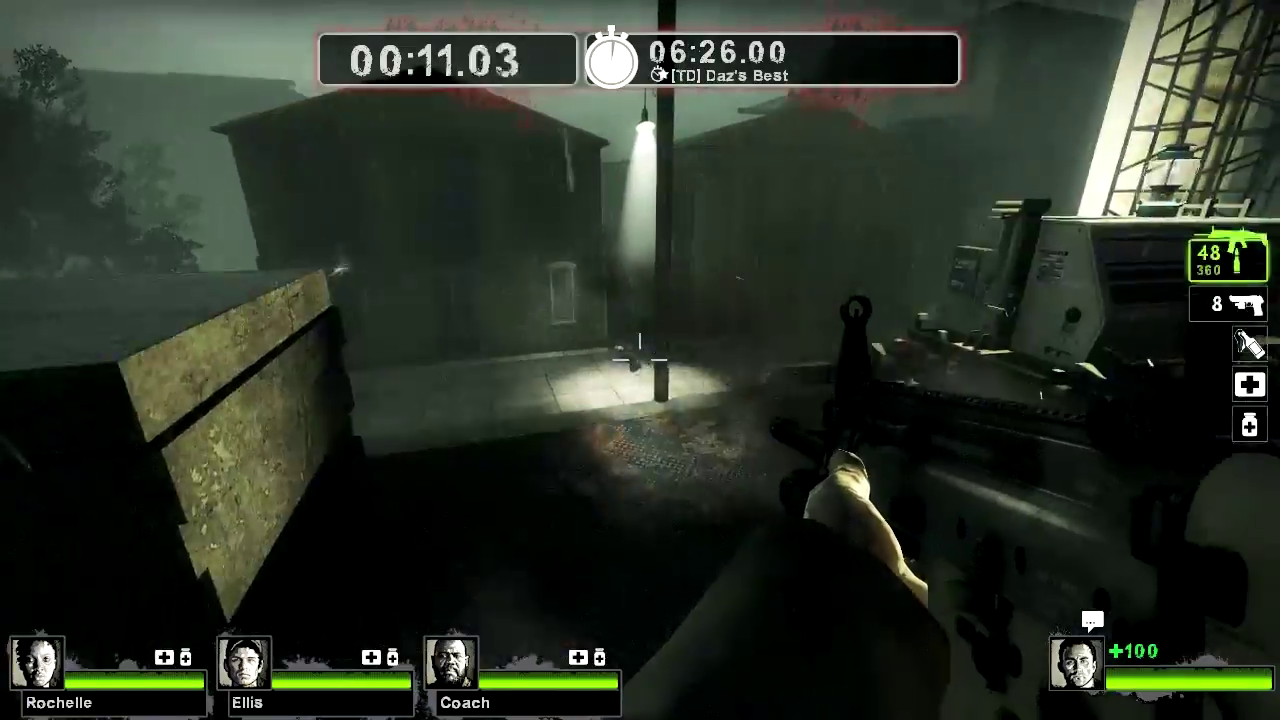
{"action": "left_click", "coordinate": [640, 360]}
{"action": "left_click", "coordinate": [640, 360]}
{"action": "left_click", "coordinate": [640, 360]}
{"action": "left_click", "coordinate": [640, 360]}
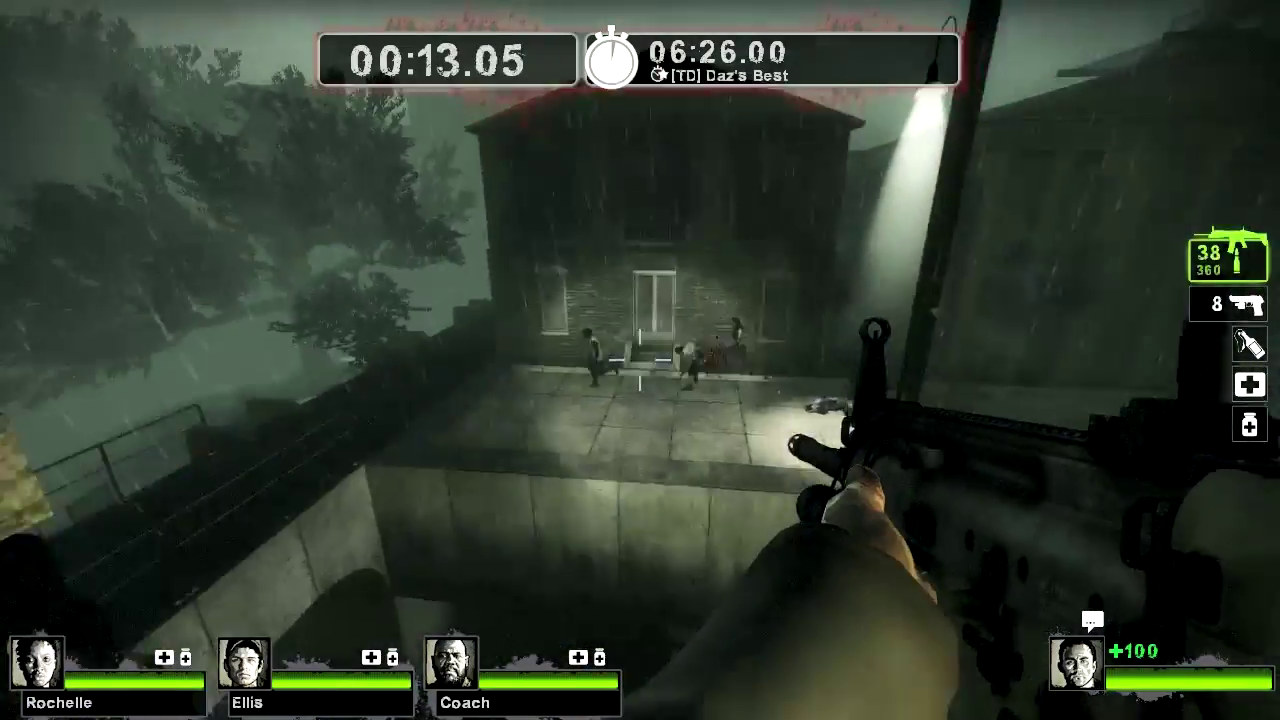
{"action": "left_click", "coordinate": [640, 360]}
{"action": "left_click", "coordinate": [640, 360]}
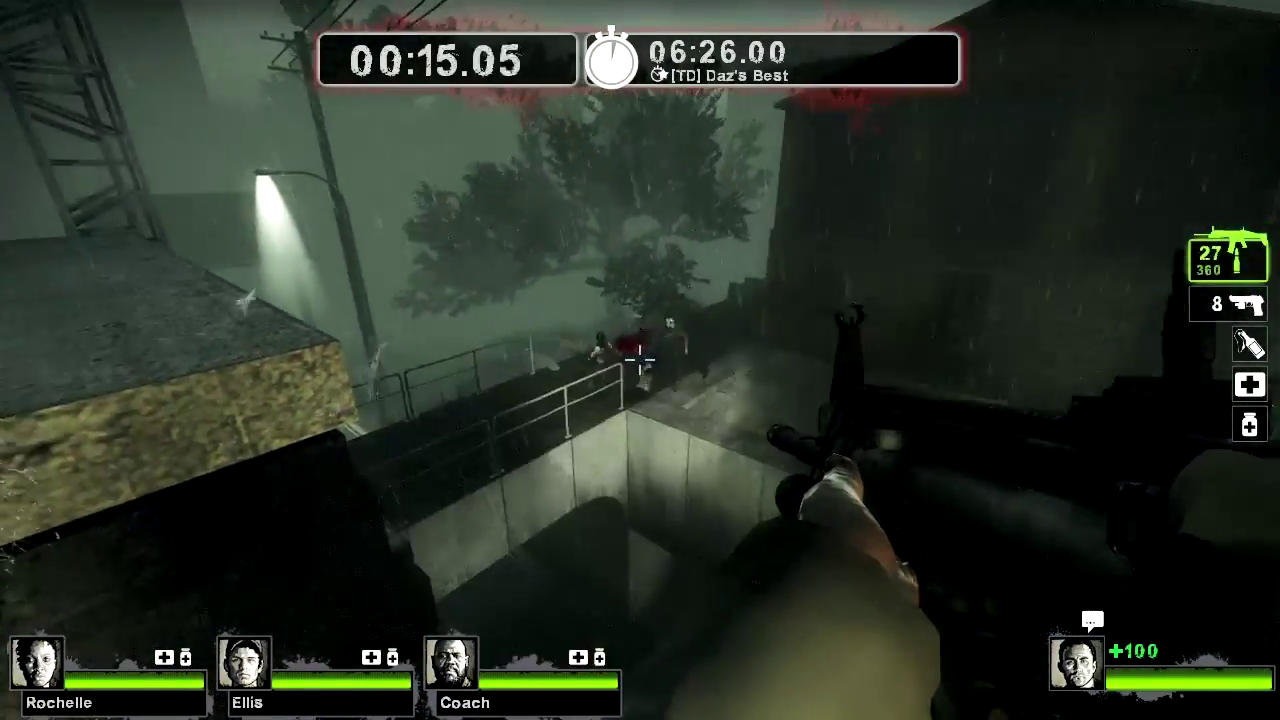
{"action": "left_click", "coordinate": [640, 360]}
{"action": "key", "text": "r"}
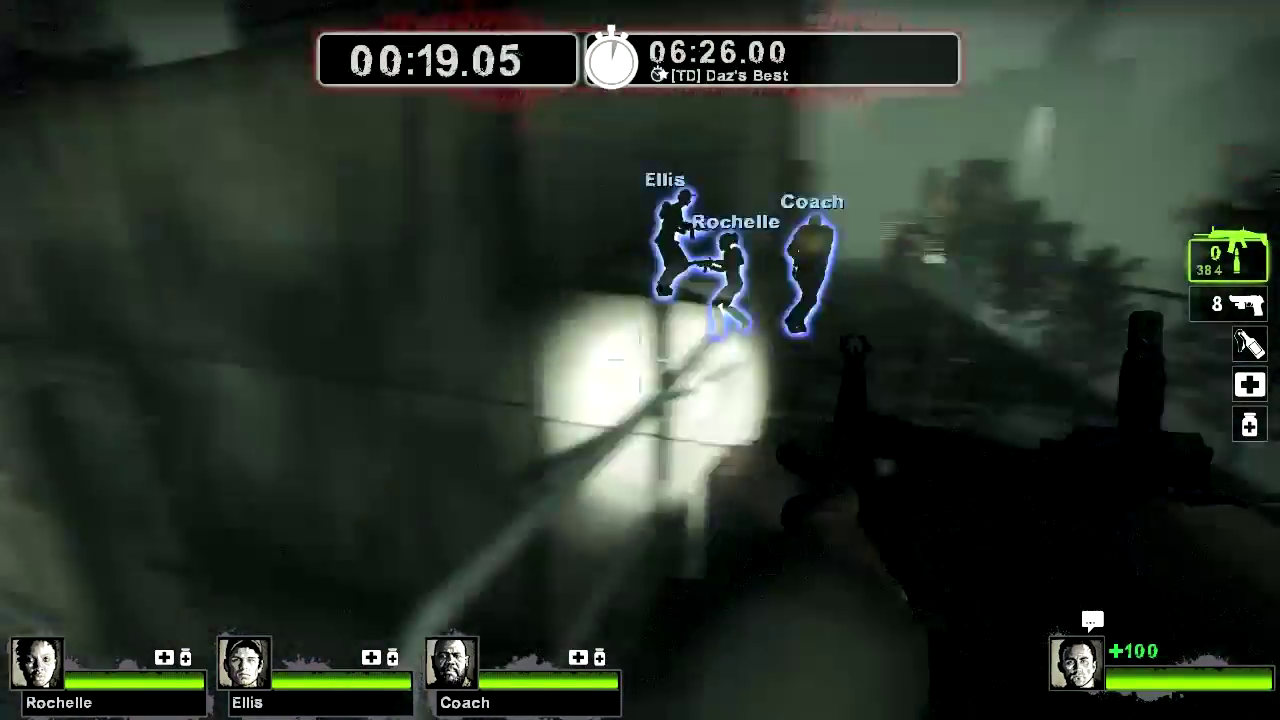
{"action": "left_click", "coordinate": [640, 360]}
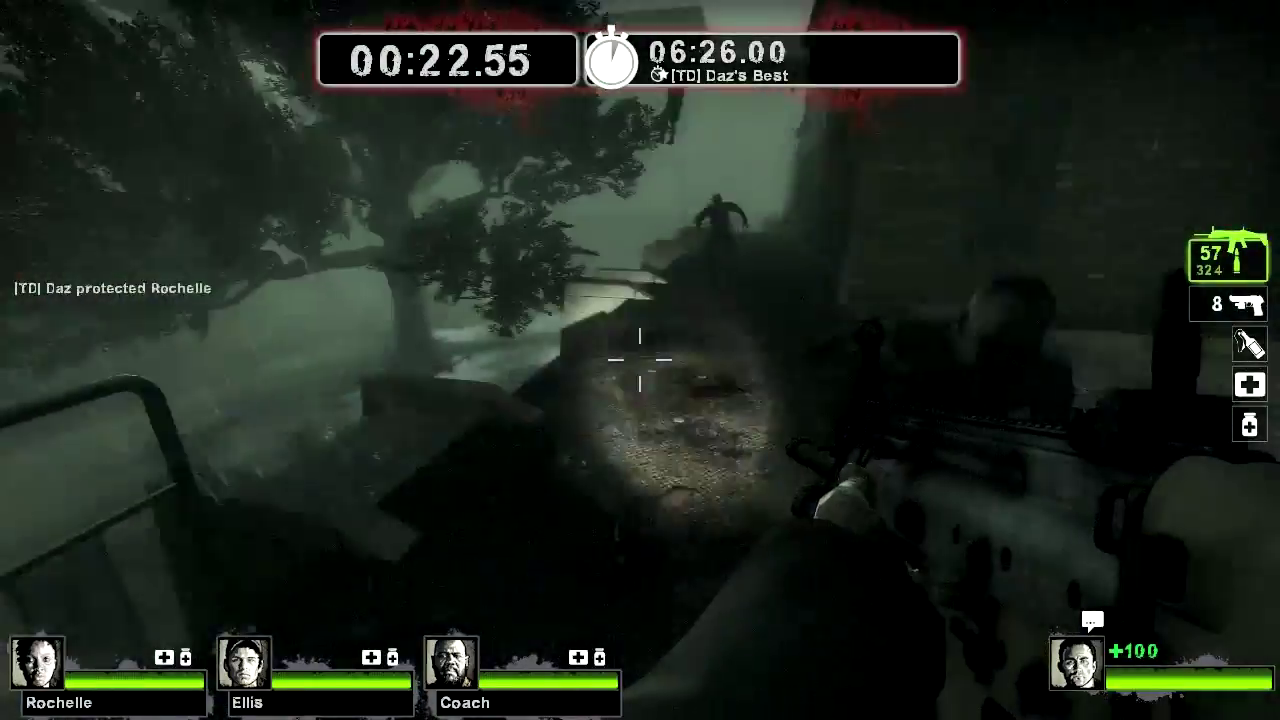
{"action": "left_click", "coordinate": [640, 360]}
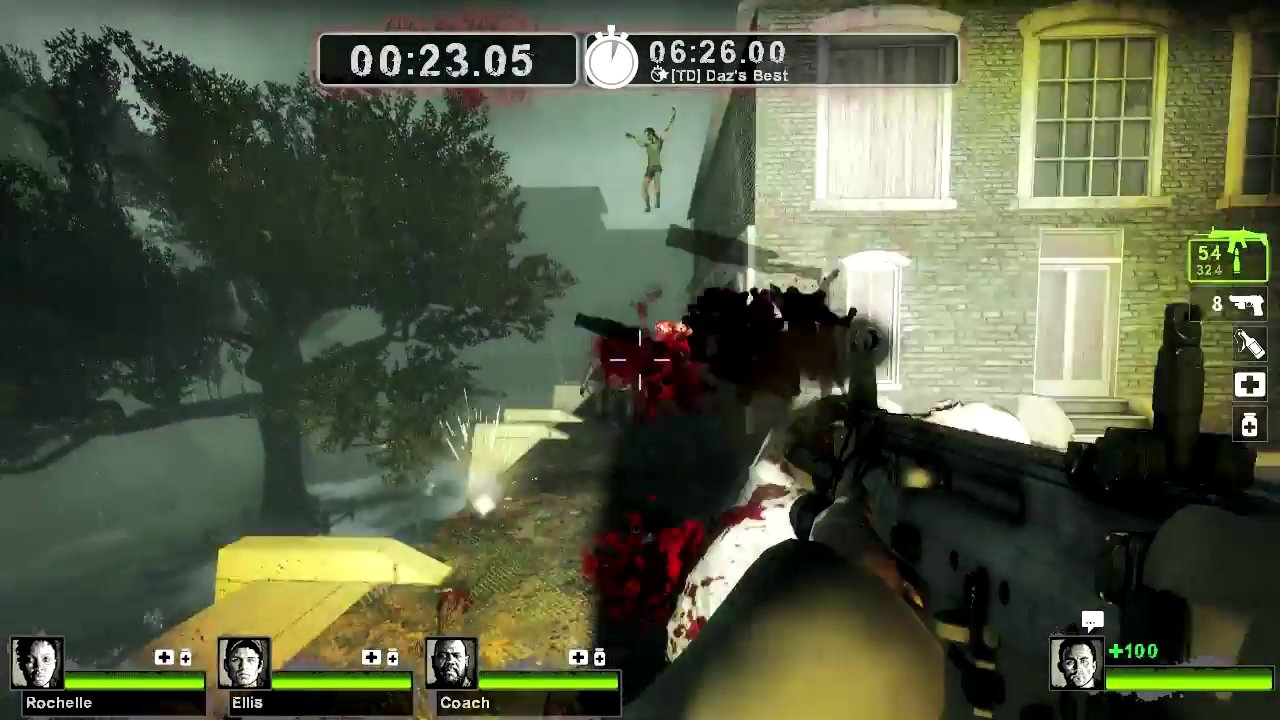
{"action": "left_click", "coordinate": [640, 360]}
{"action": "left_click", "coordinate": [640, 360]}
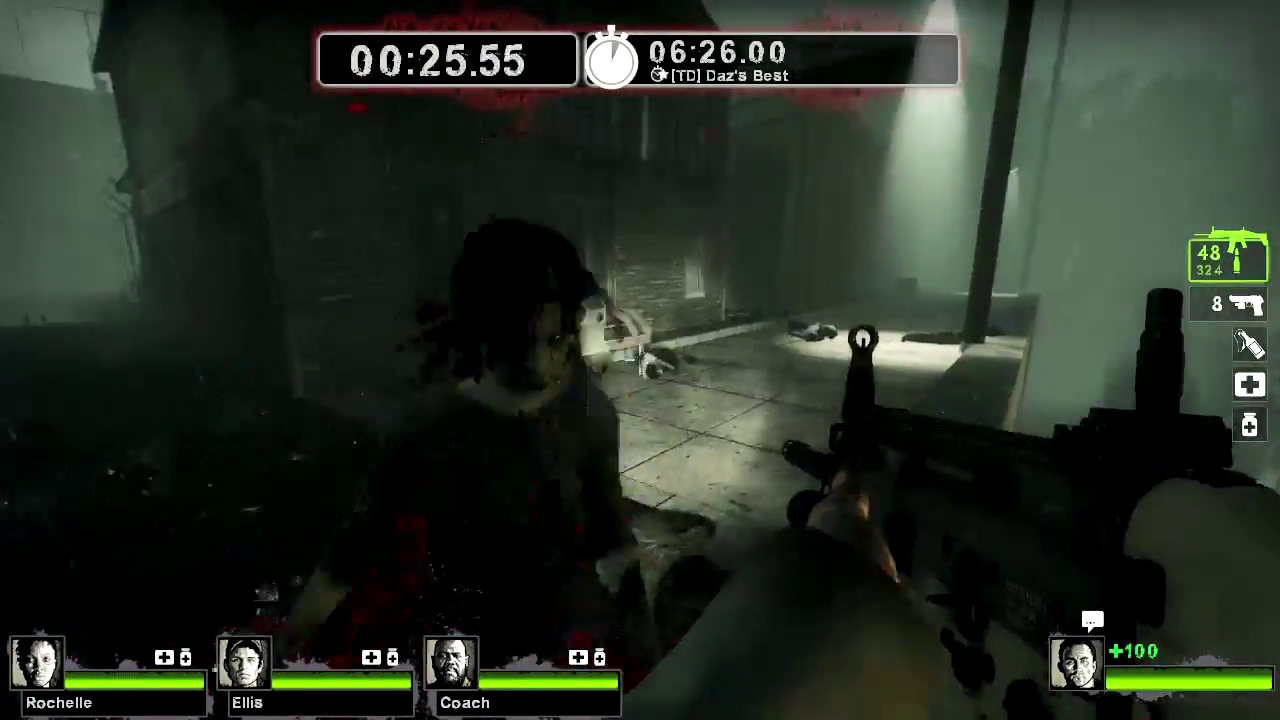
{"action": "left_click", "coordinate": [640, 360]}
{"action": "left_click", "coordinate": [640, 360]}
{"action": "left_click", "coordinate": [640, 360]}
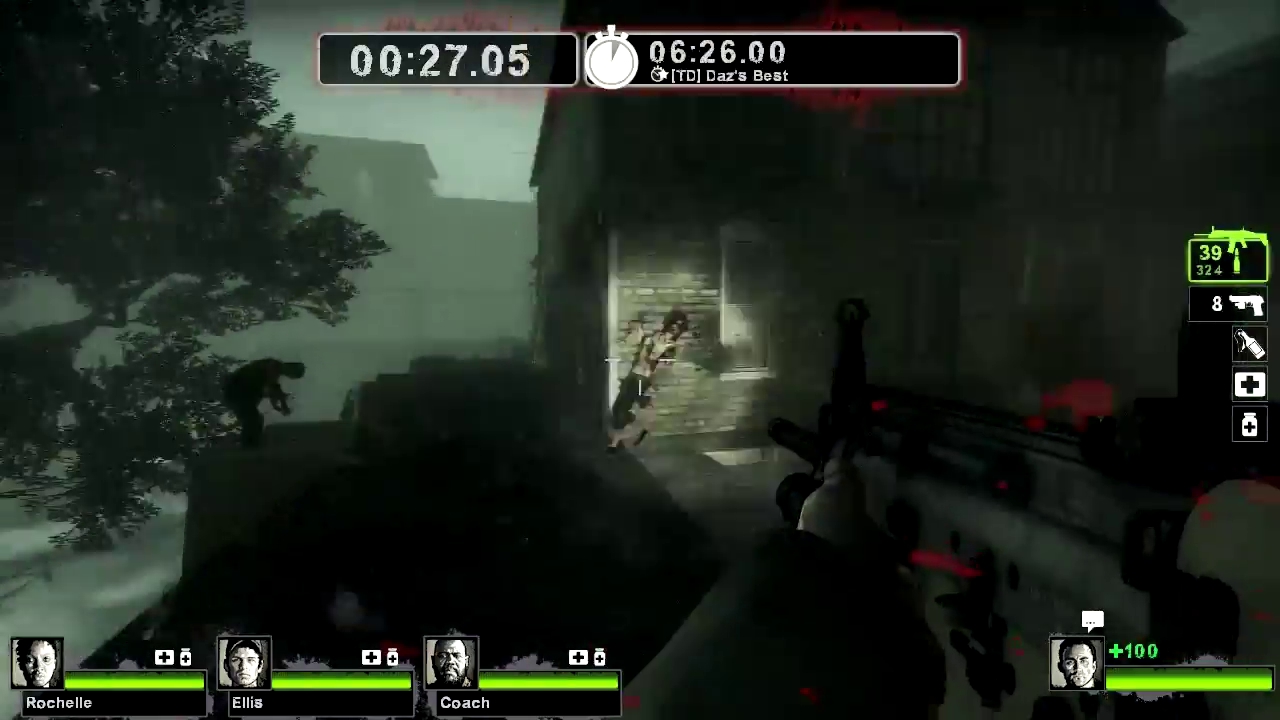
{"action": "left_click", "coordinate": [640, 360]}
{"action": "left_click", "coordinate": [640, 360]}
{"action": "left_click", "coordinate": [640, 360]}
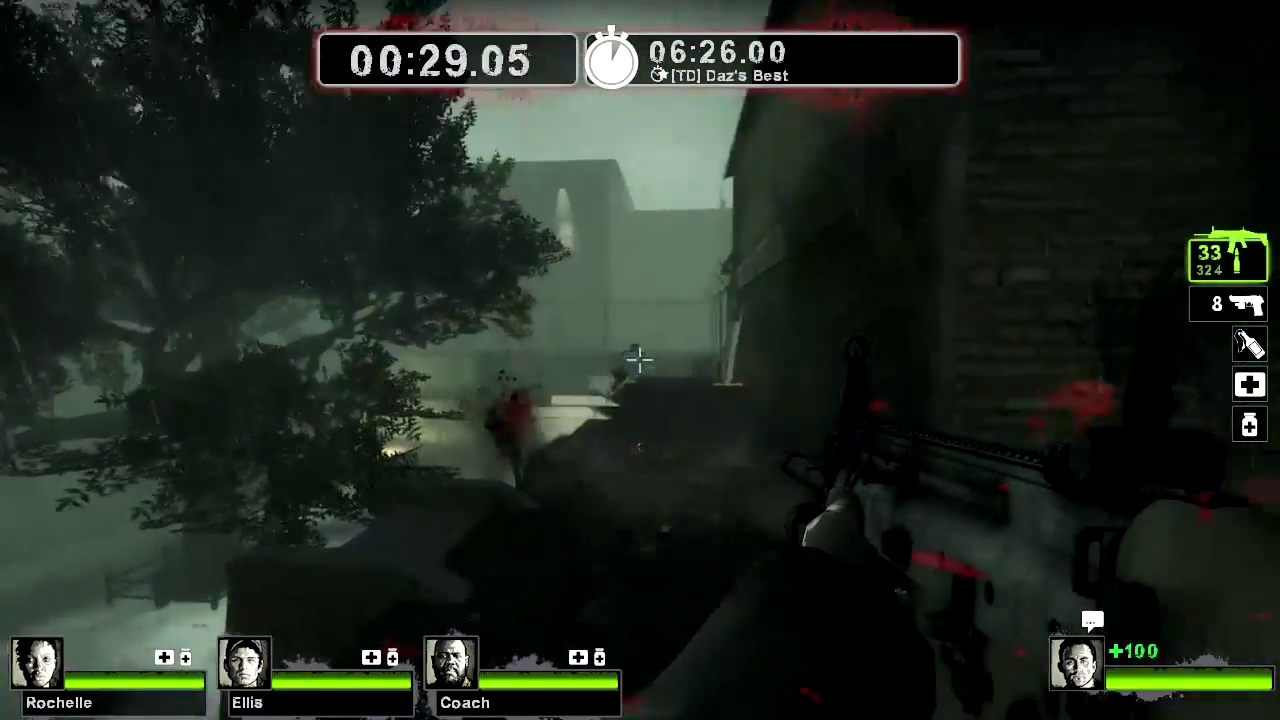
{"action": "left_click", "coordinate": [640, 360]}
{"action": "key", "text": "r"}
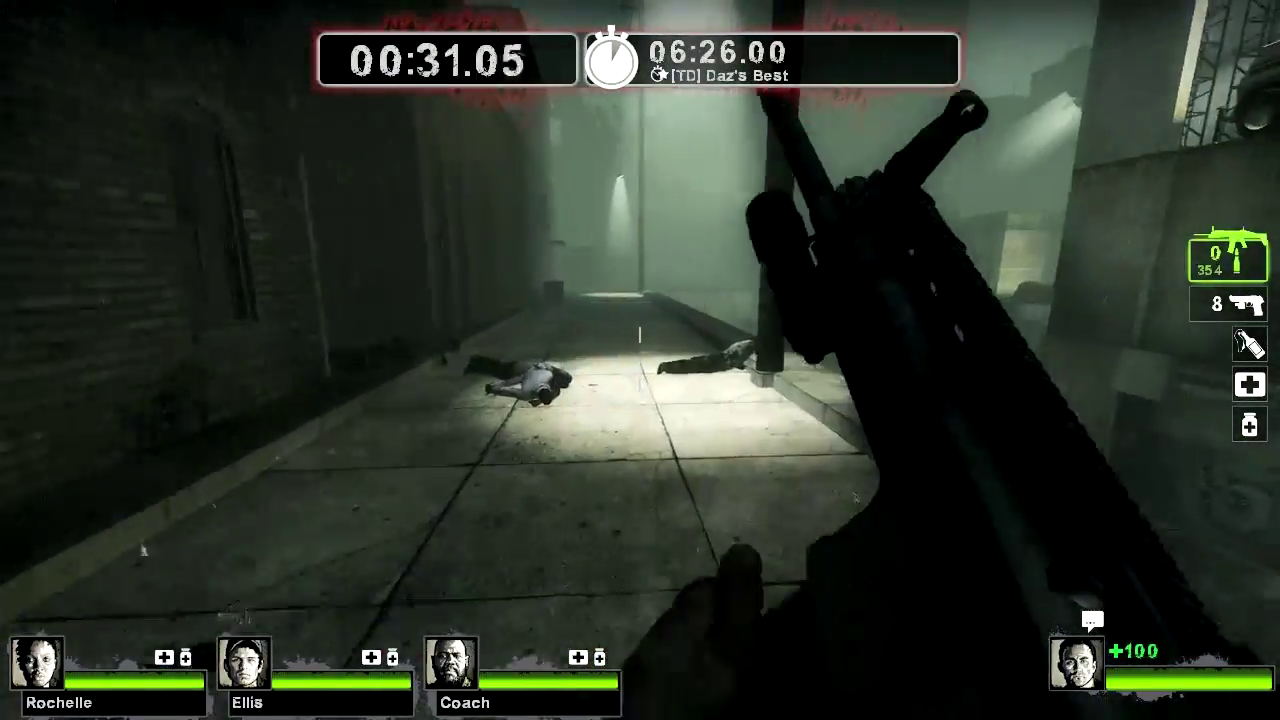
{"action": "key", "text": "w"}
{"action": "key", "text": "s"}
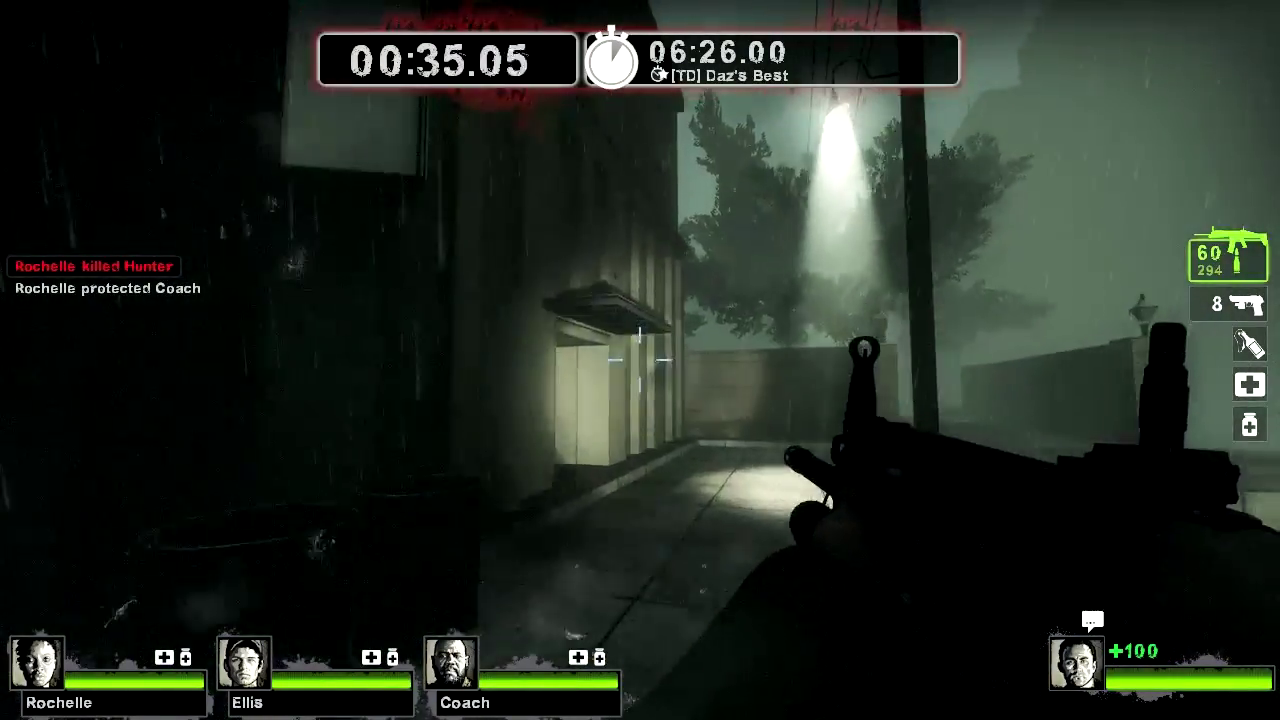
{"action": "key", "text": "w"}
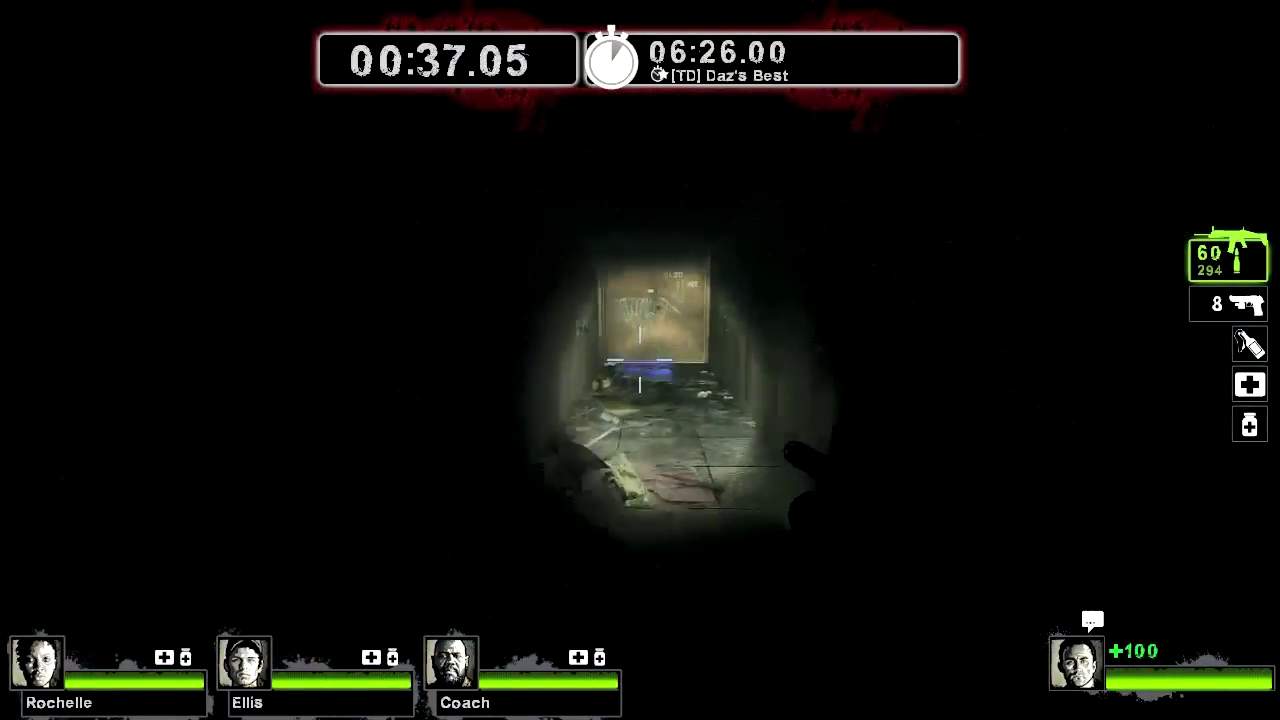
{"action": "key", "text": "e"}
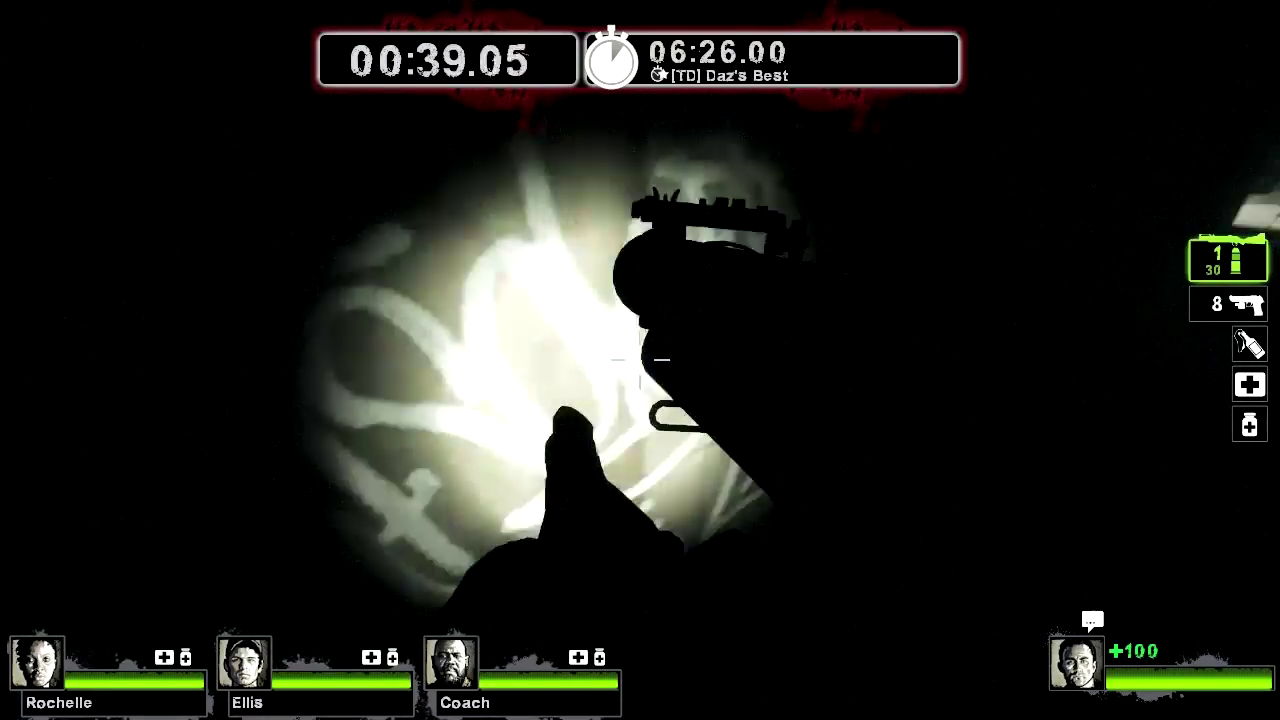
{"action": "key", "text": "w"}
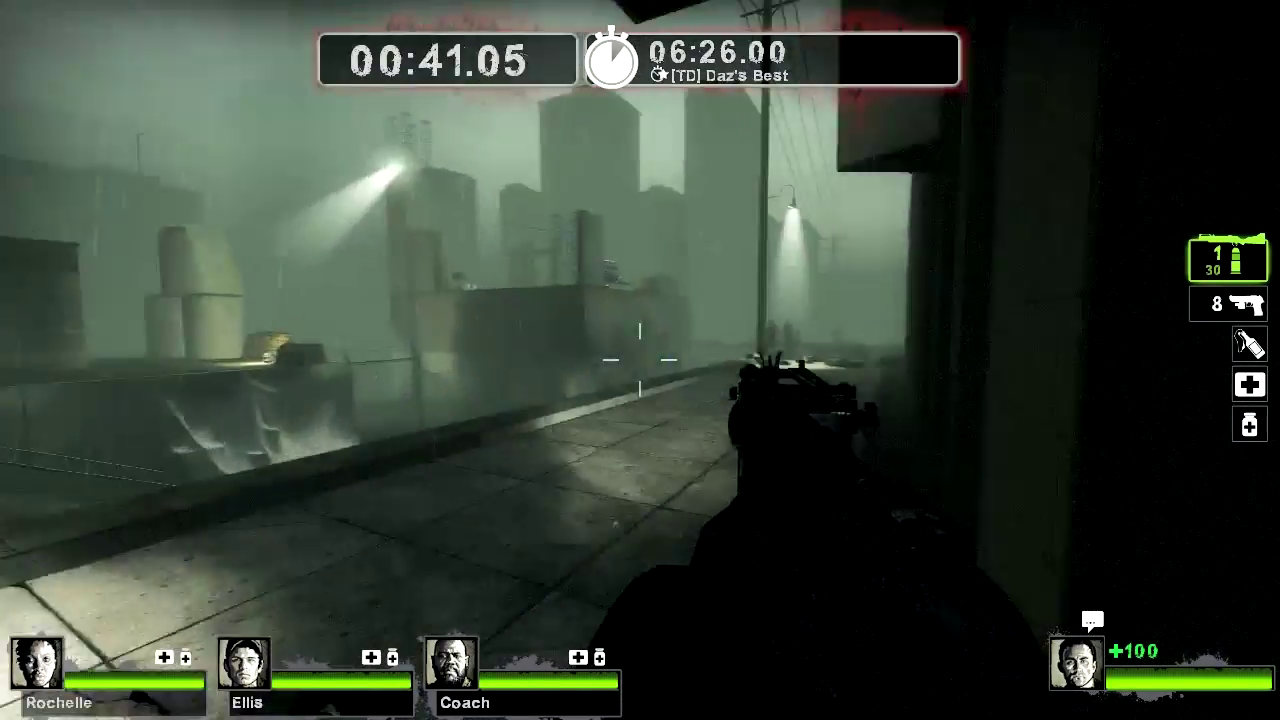
{"action": "key", "text": "w"}
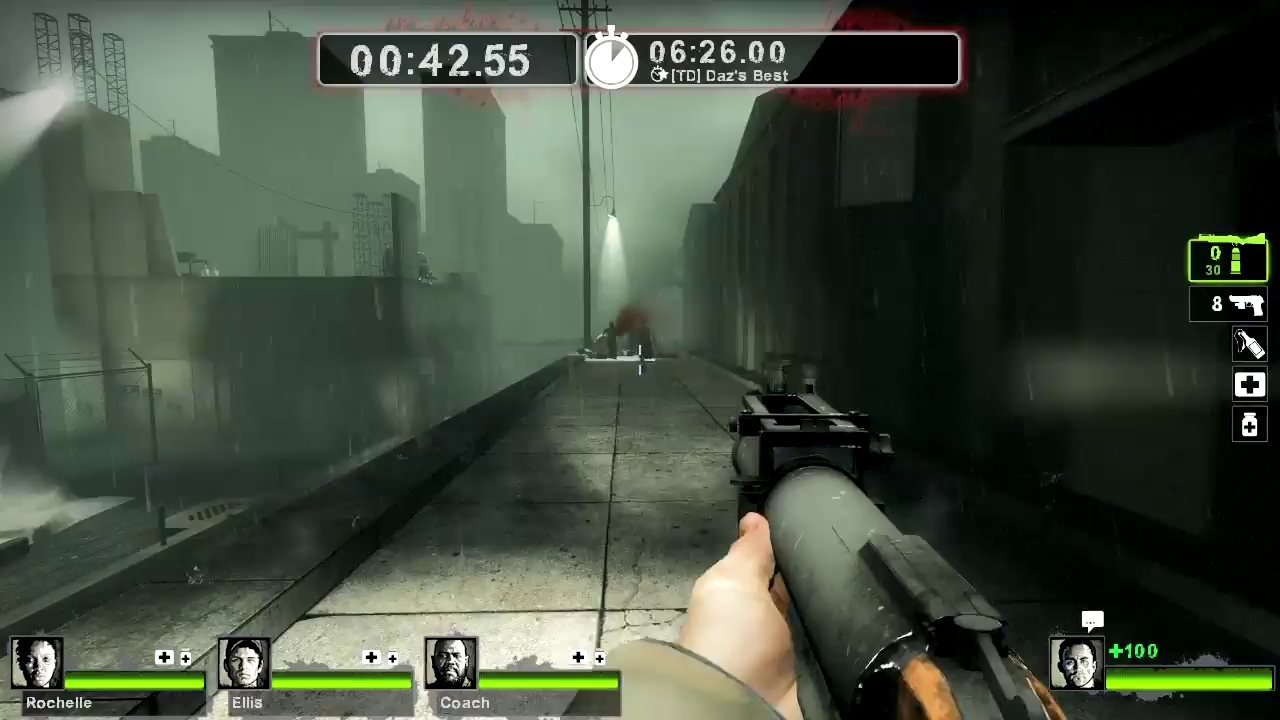
{"action": "left_click", "coordinate": [640, 360]}
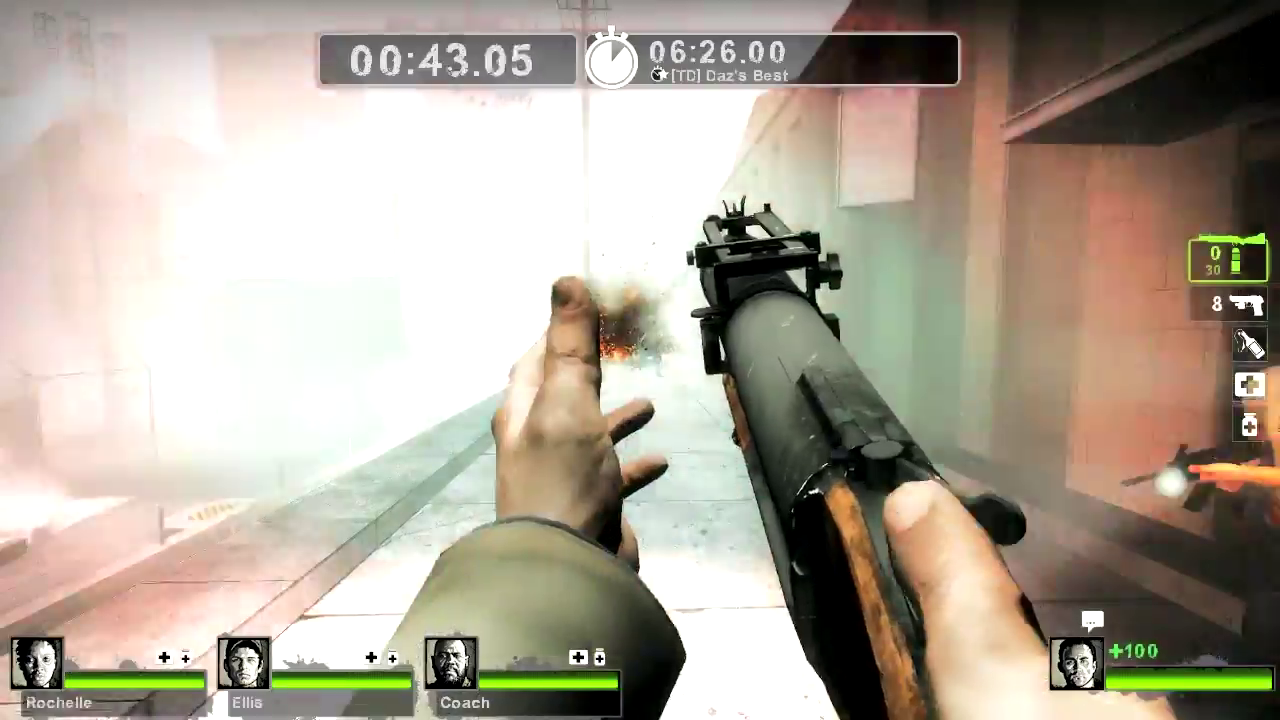
{"action": "key", "text": "w"}
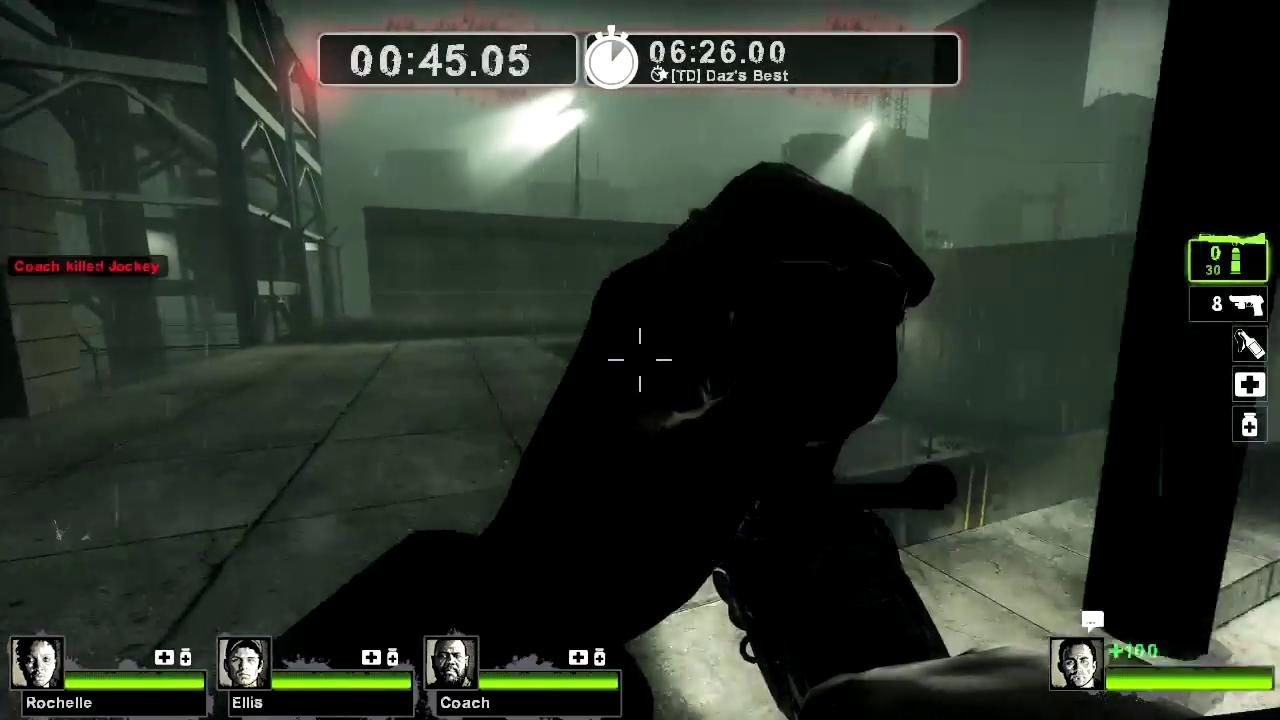
{"action": "key", "text": "w"}
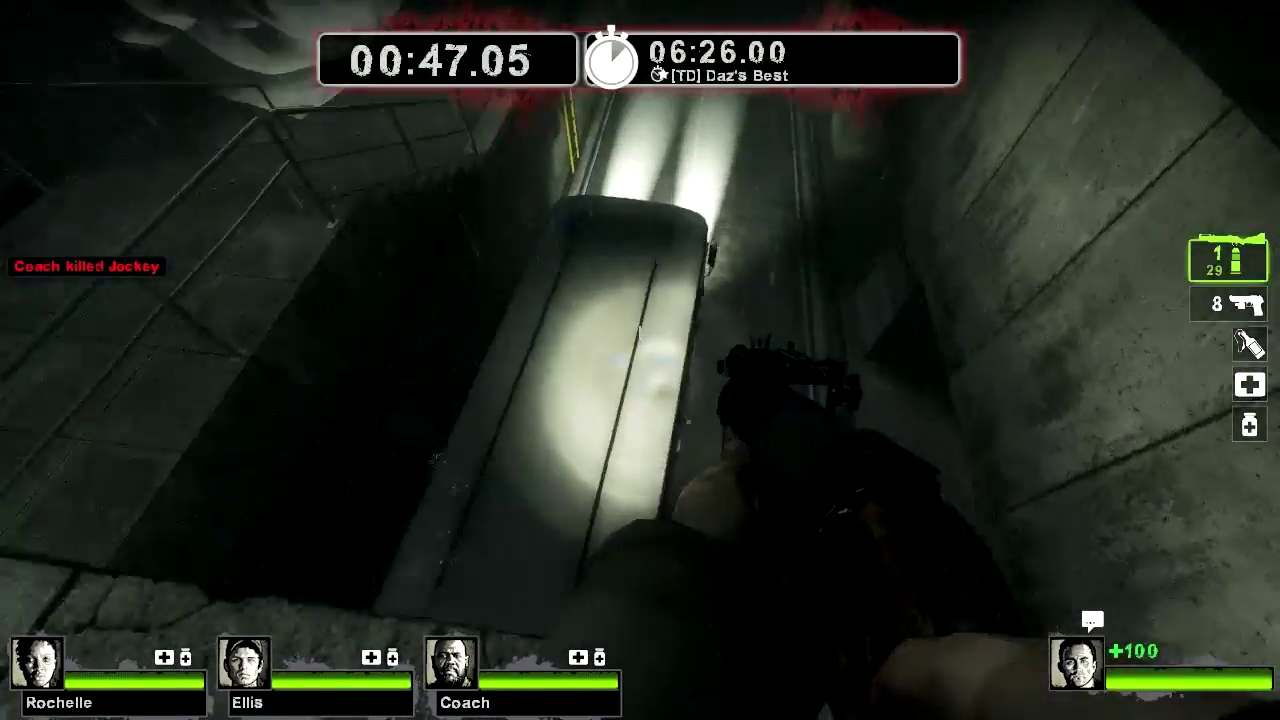
{"action": "key", "text": "w"}
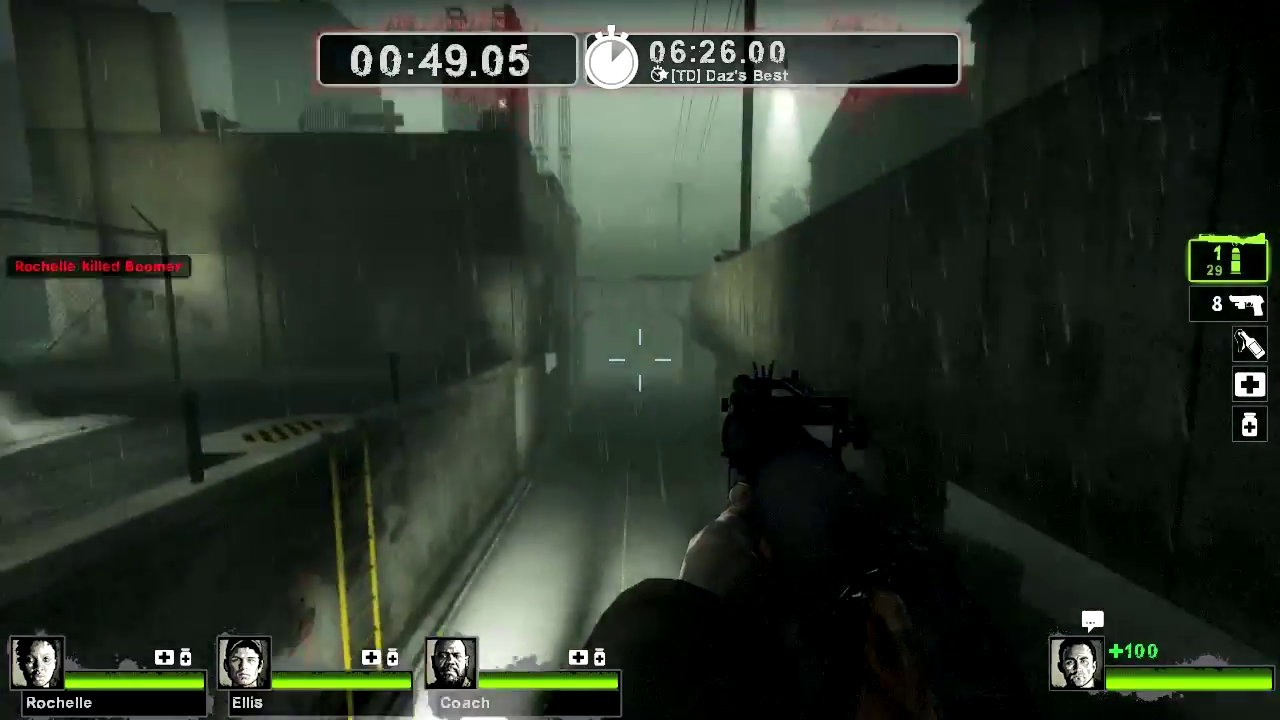
{"action": "key", "text": "w"}
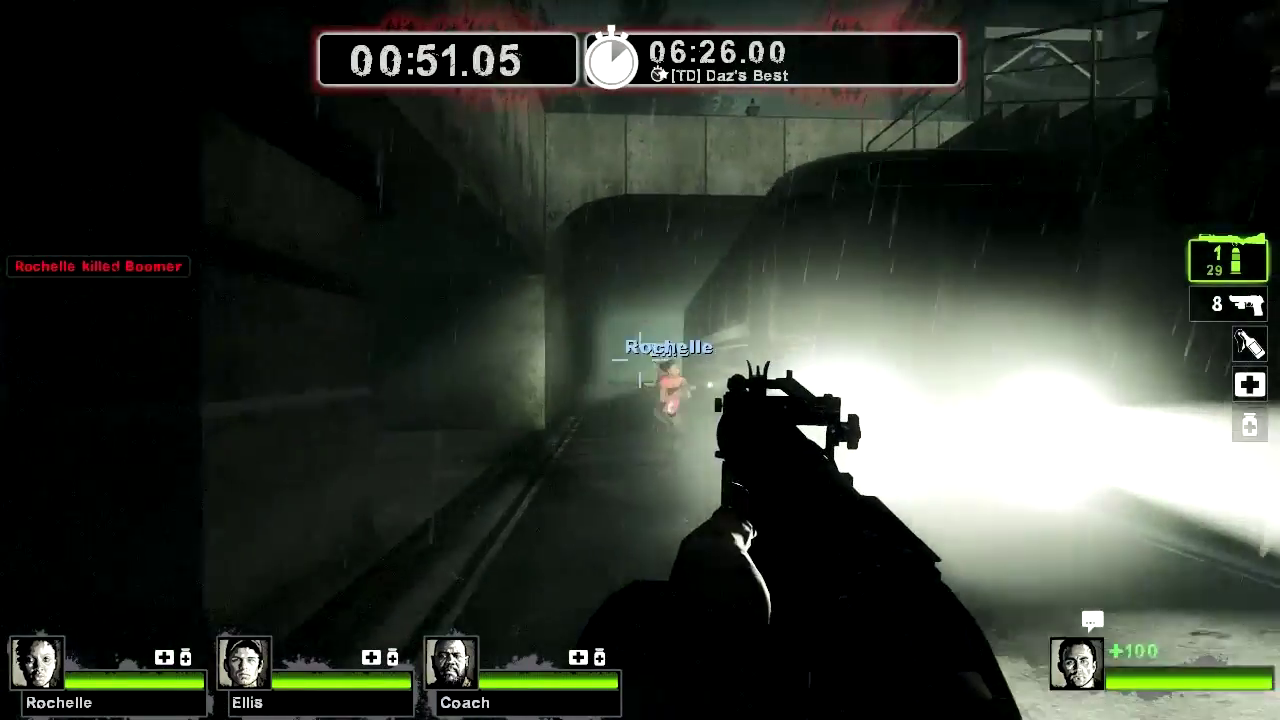
{"action": "key", "text": "w"}
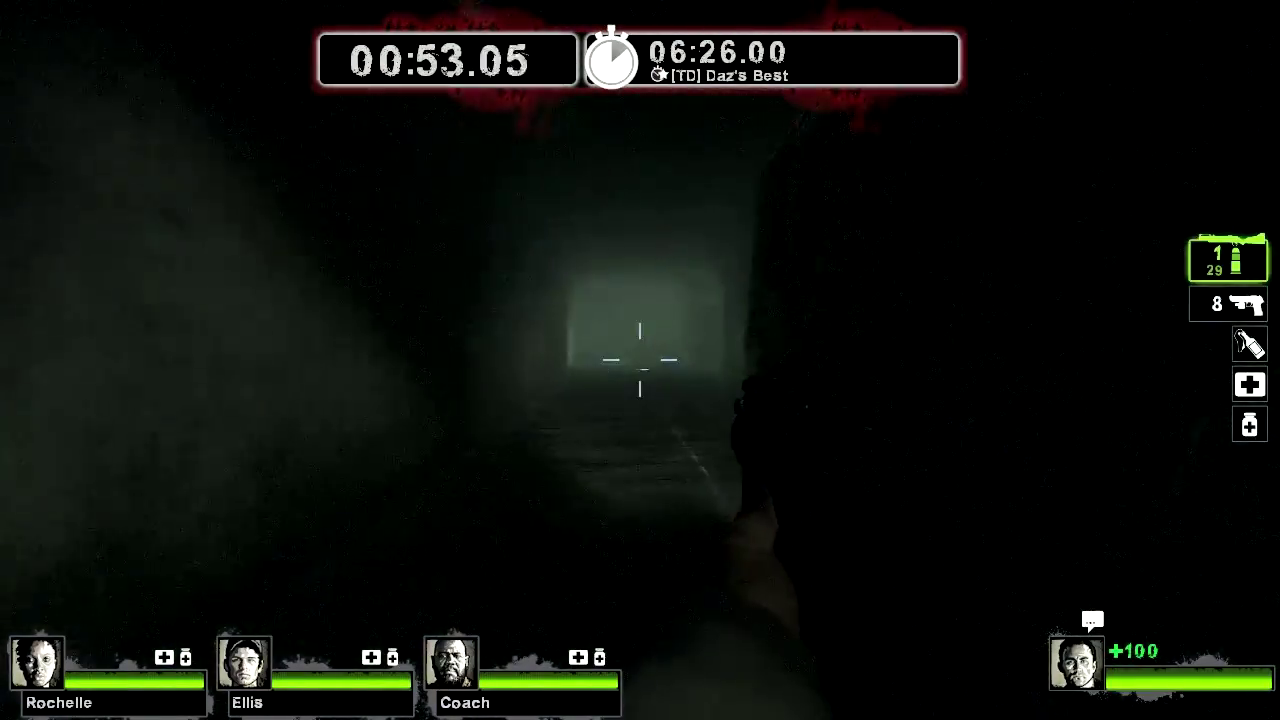
{"action": "key", "text": "w"}
{"action": "key", "text": "w"}
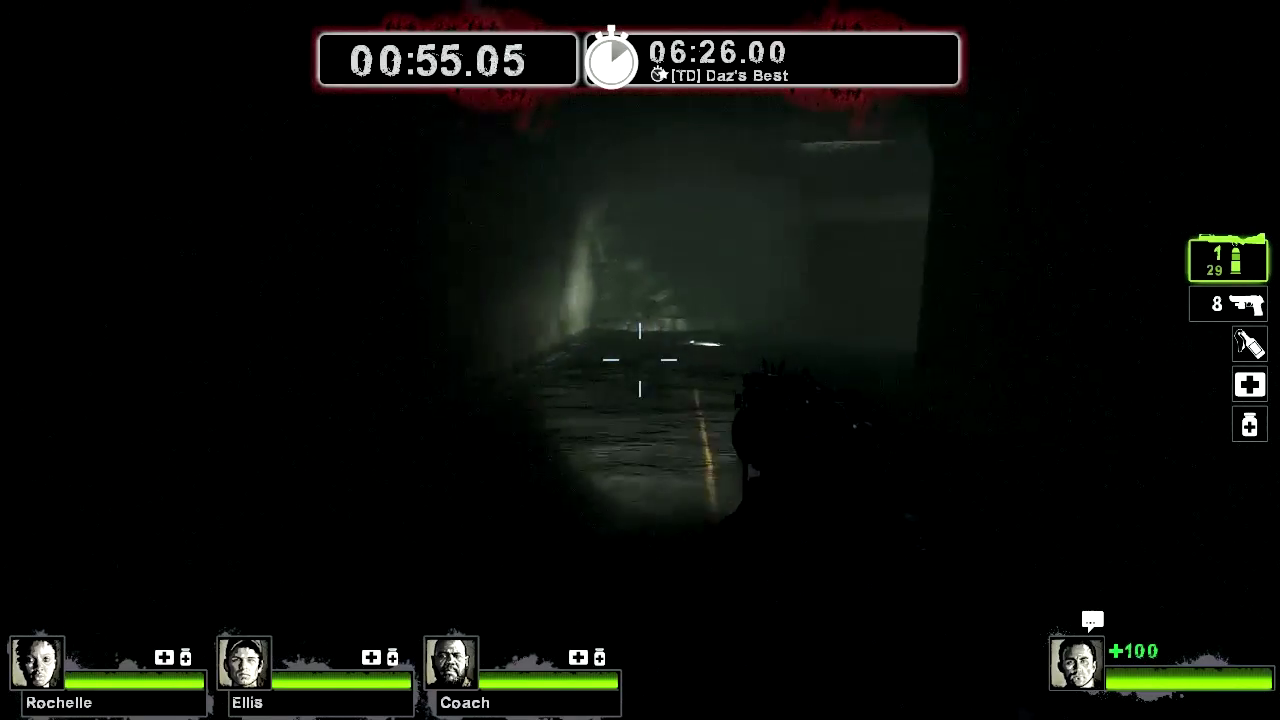
{"action": "key", "text": "w"}
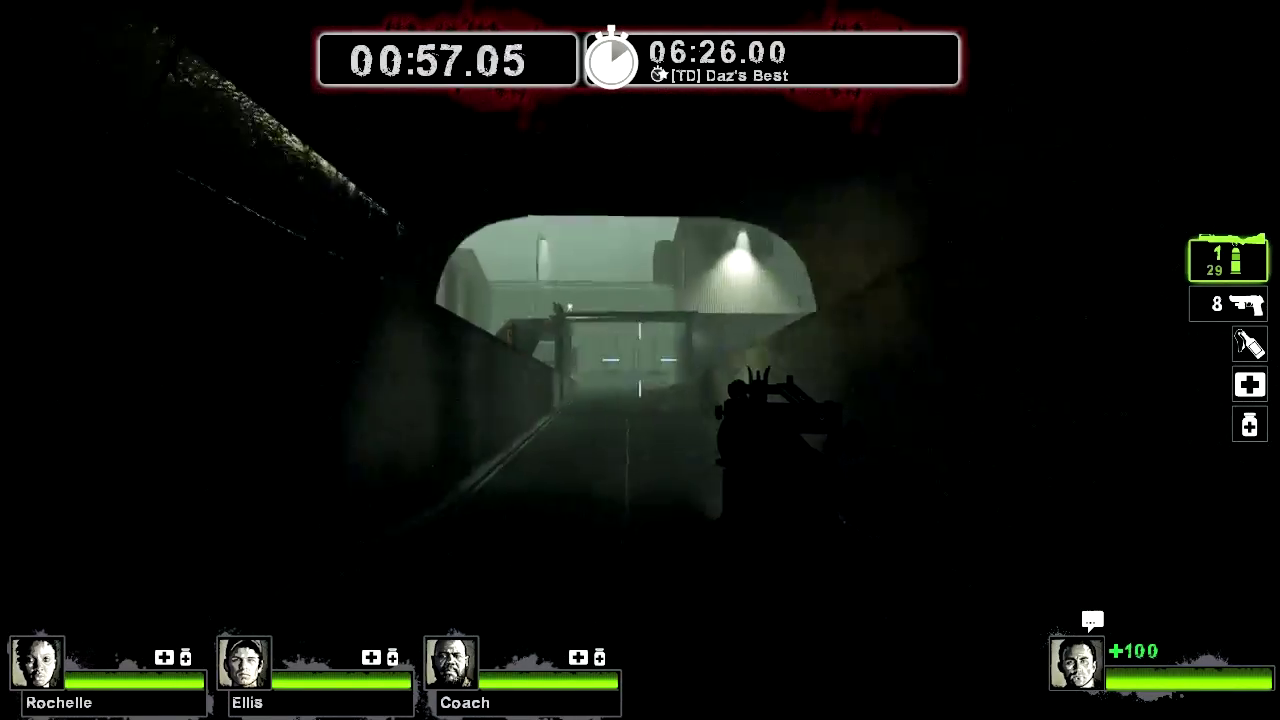
{"action": "key", "text": "w"}
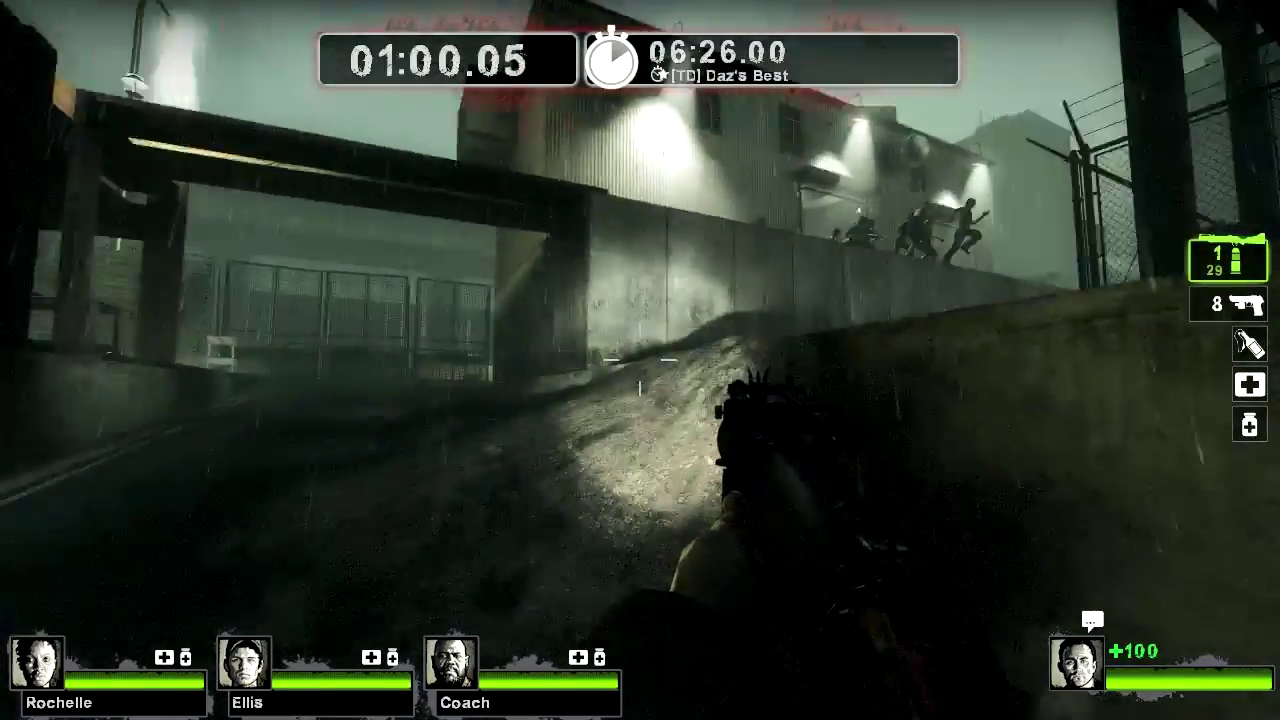
{"action": "key", "text": "w"}
{"action": "left_click", "coordinate": [640, 360]}
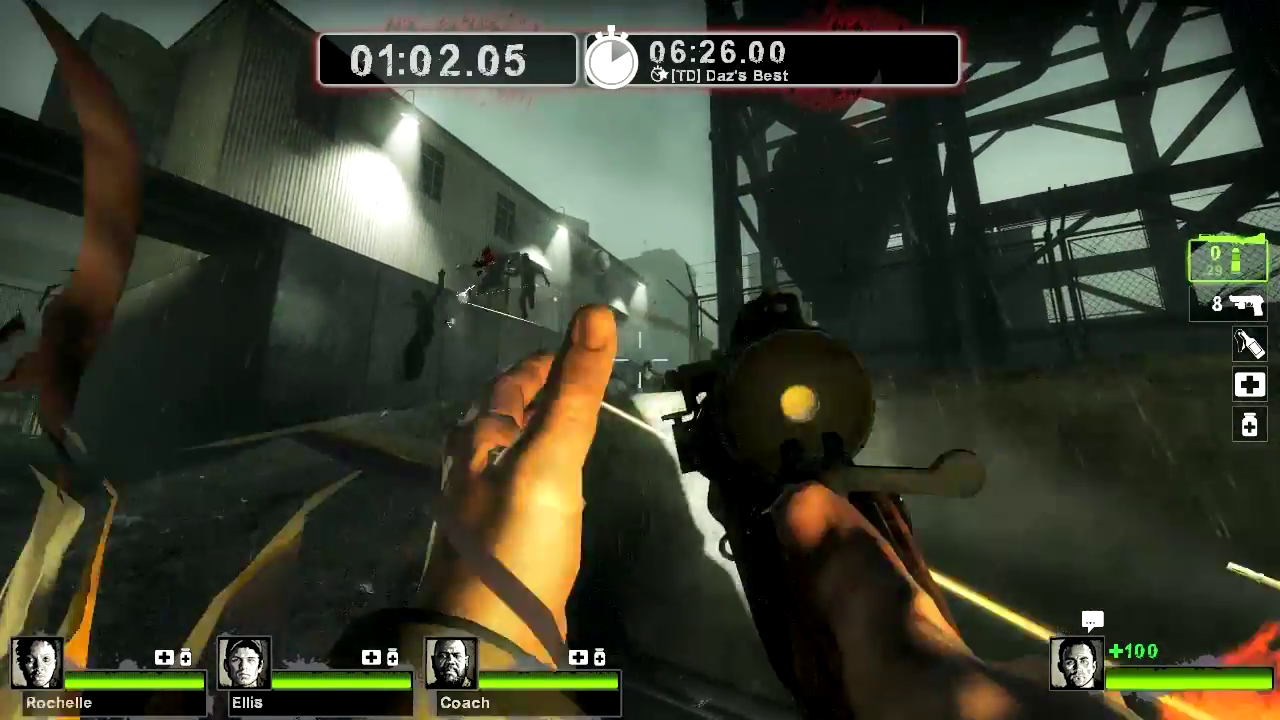
{"action": "key", "text": "s"}
{"action": "right_click", "coordinate": [640, 360]}
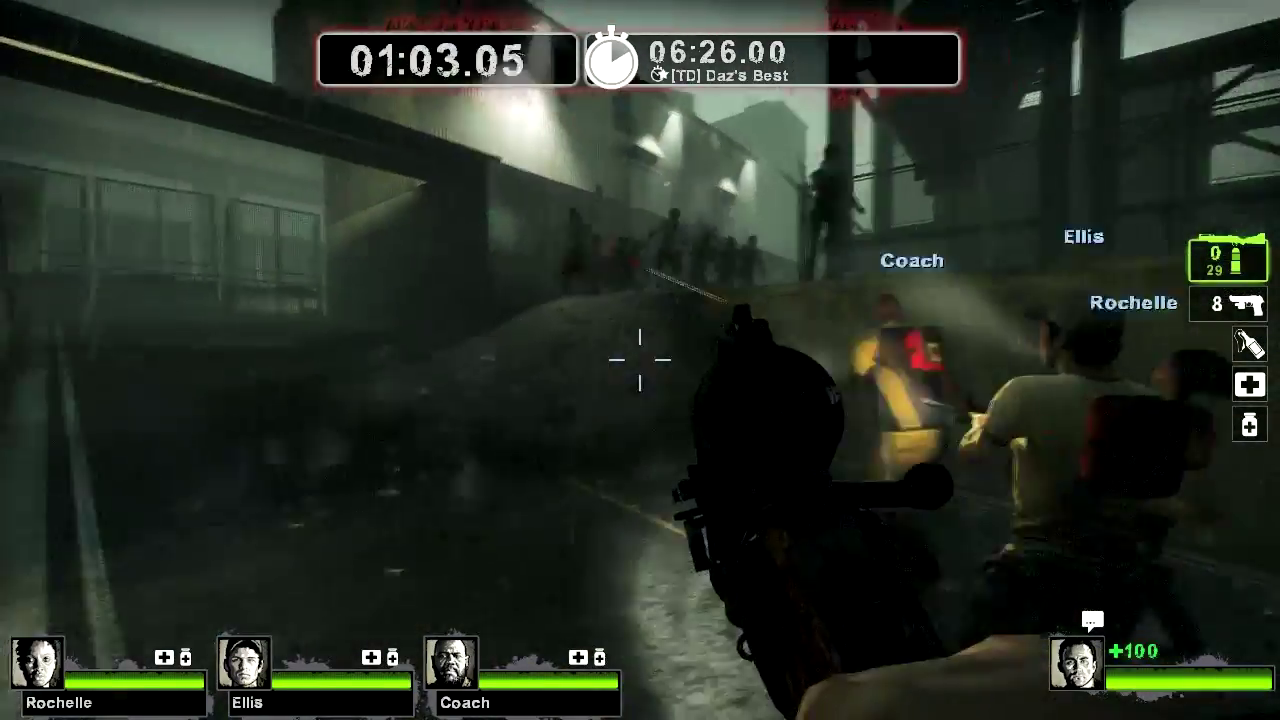
{"action": "key", "text": "s"}
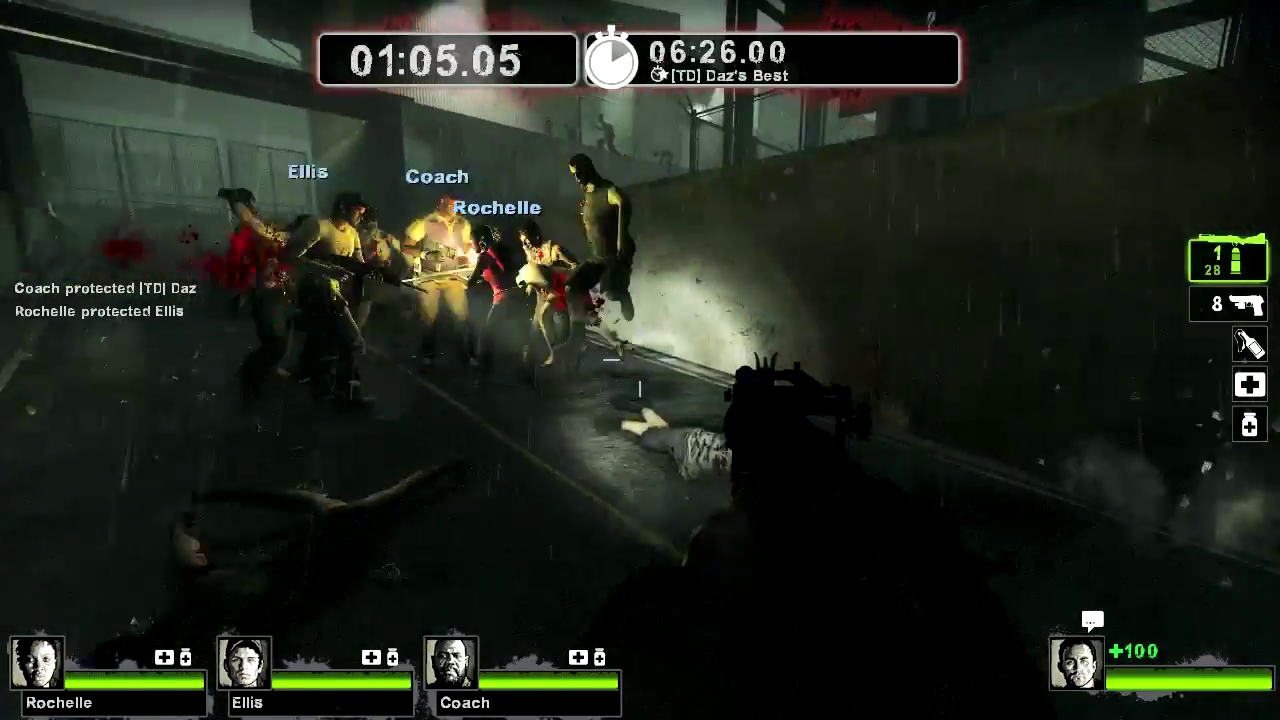
{"action": "left_click", "coordinate": [640, 360]}
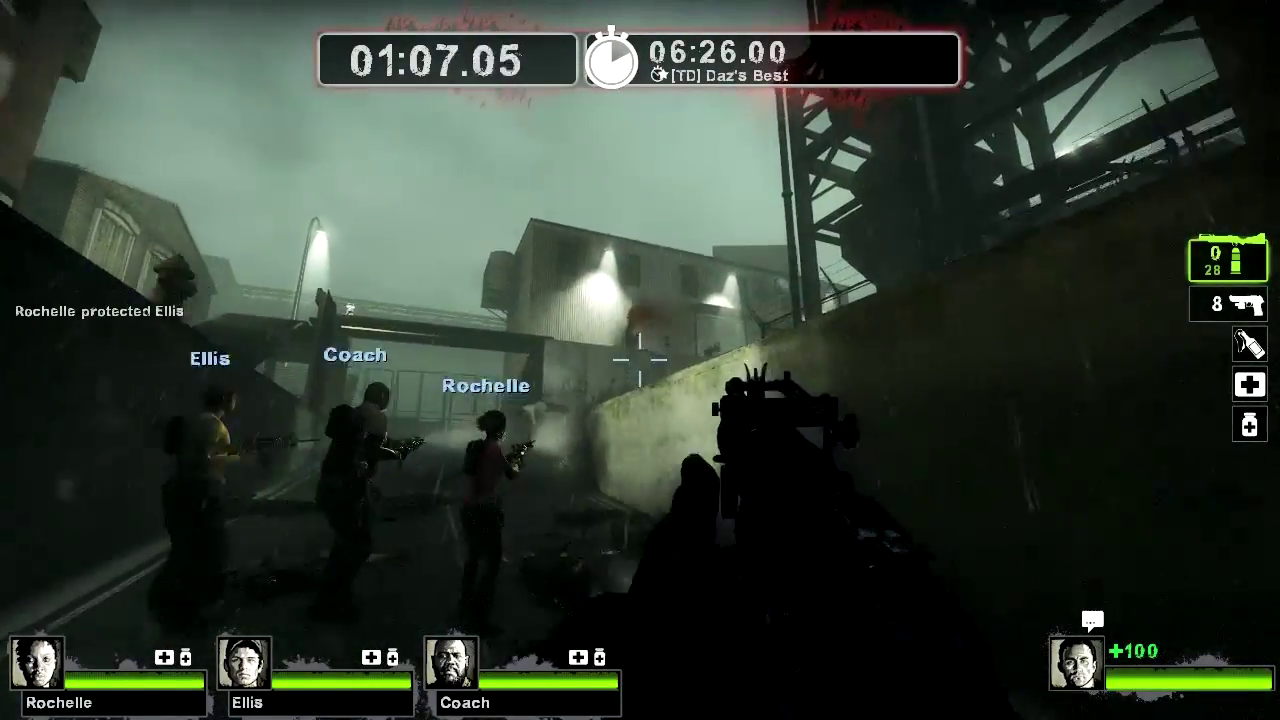
{"action": "key", "text": "w"}
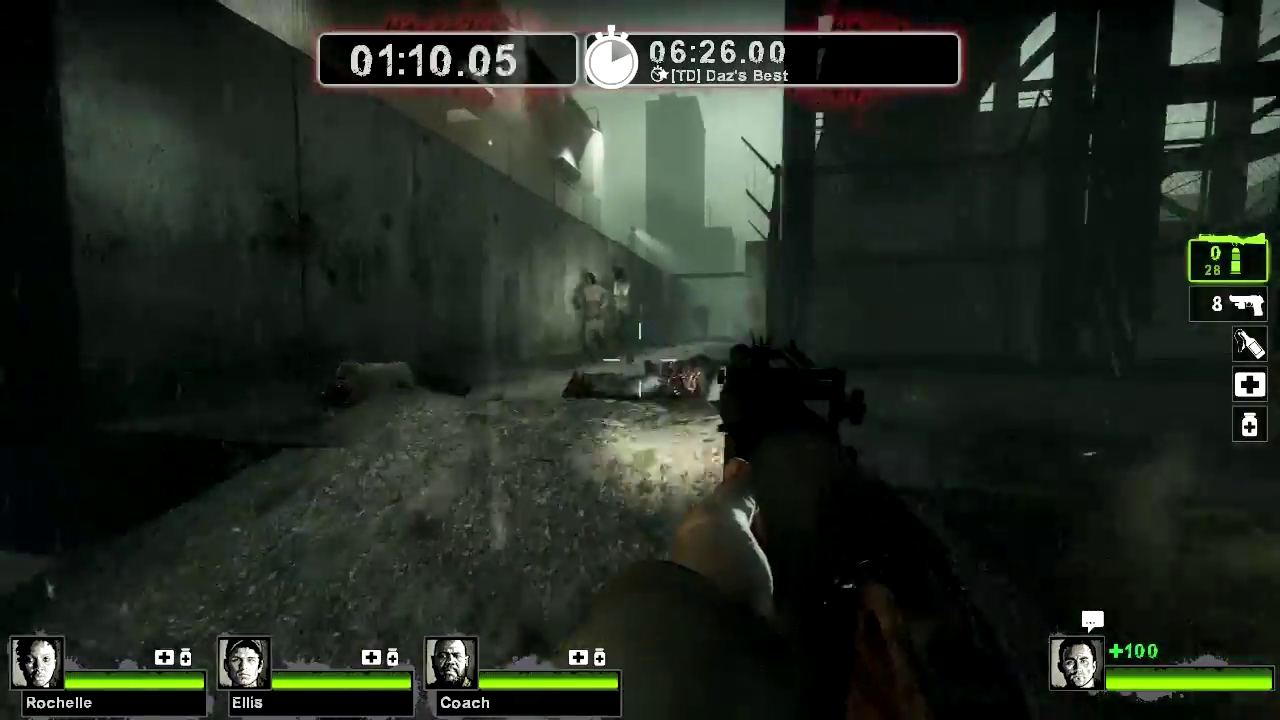
{"action": "key", "text": "w"}
{"action": "right_click", "coordinate": [640, 360]}
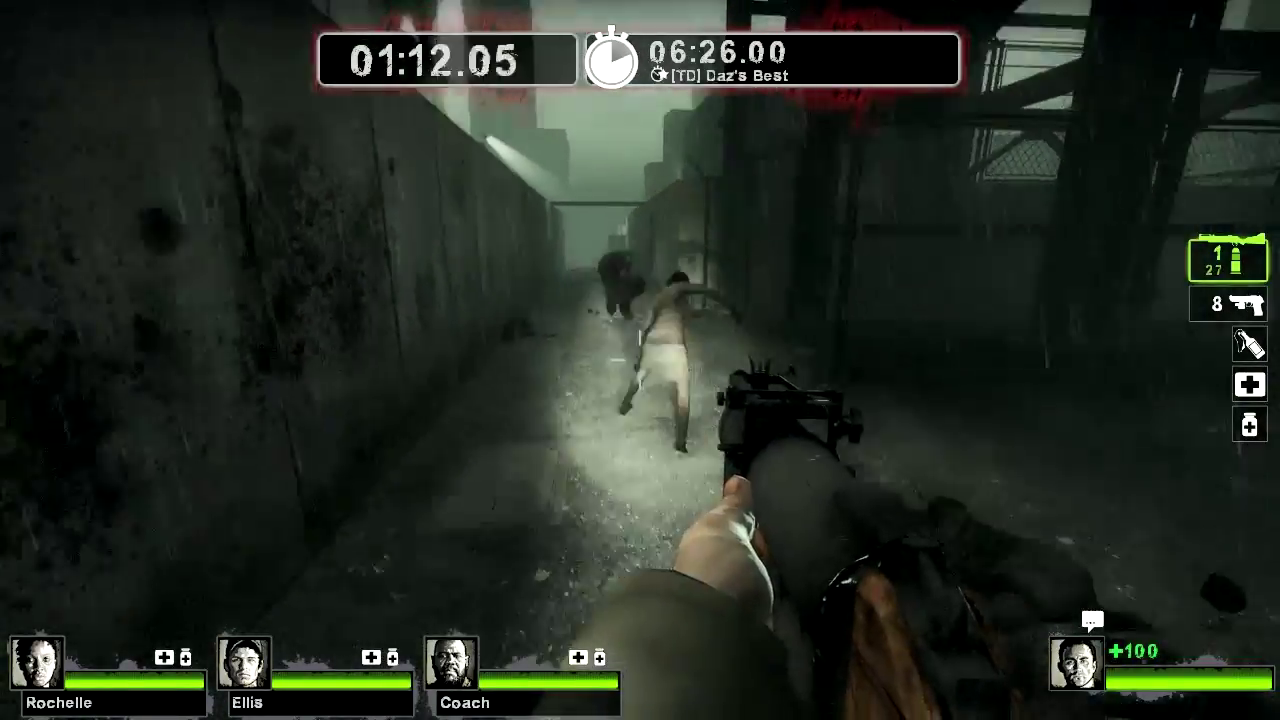
{"action": "left_click", "coordinate": [640, 360]}
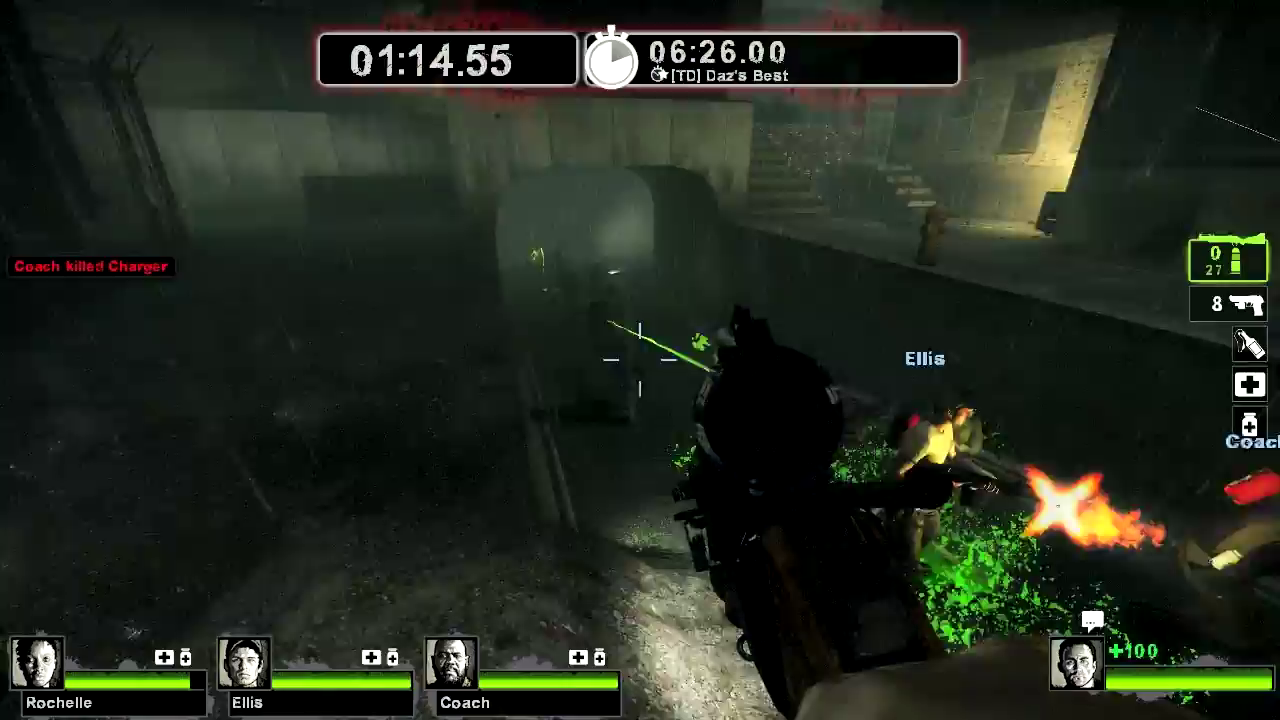
{"action": "right_click", "coordinate": [640, 360]}
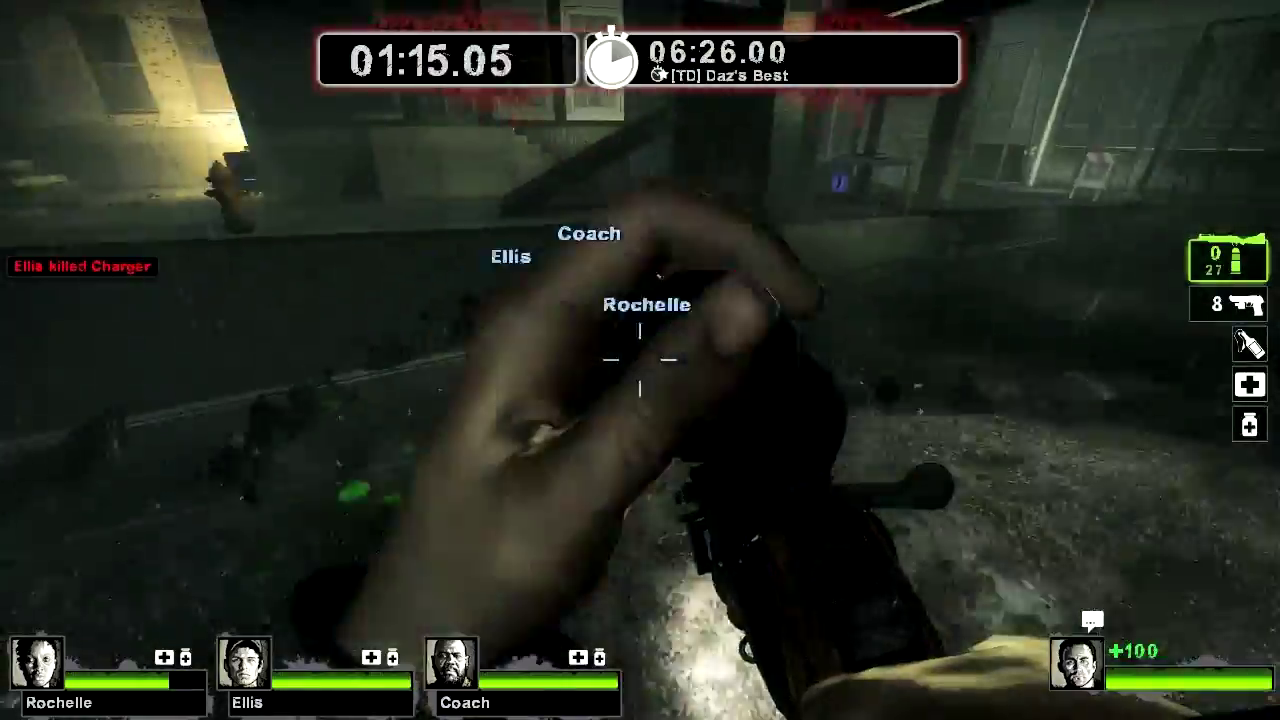
{"action": "right_click", "coordinate": [640, 360]}
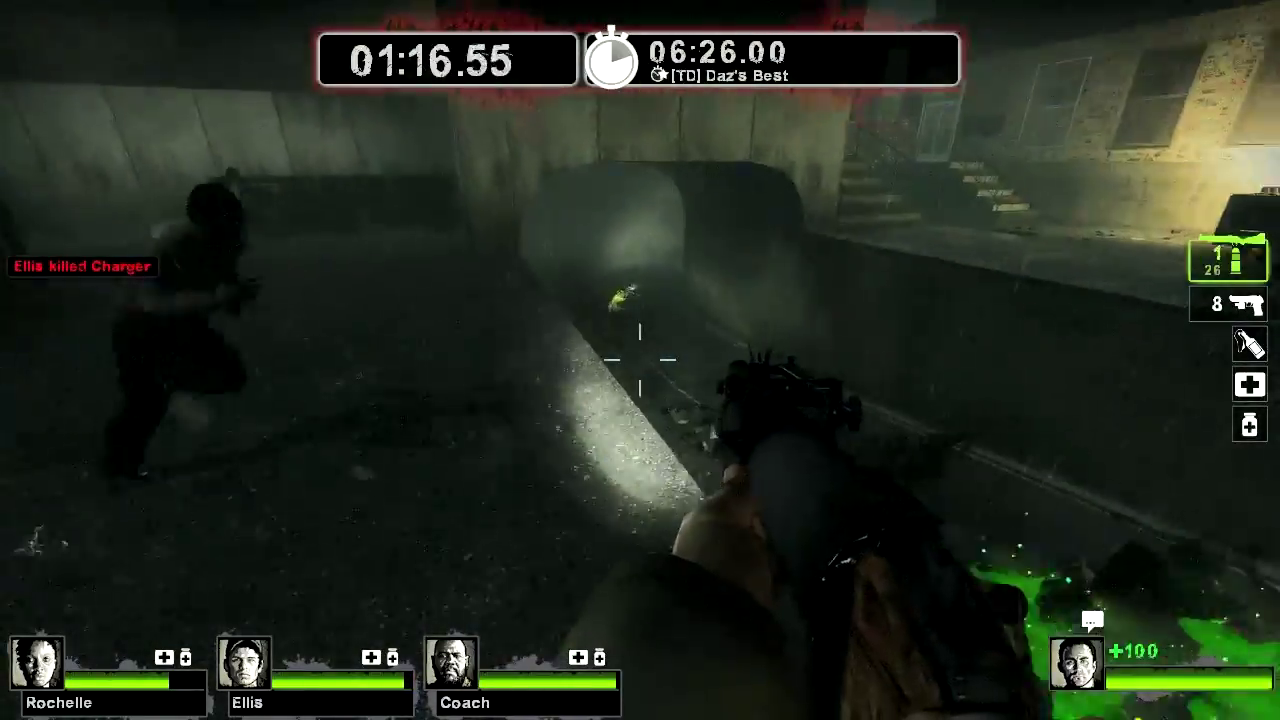
{"action": "left_click", "coordinate": [640, 360]}
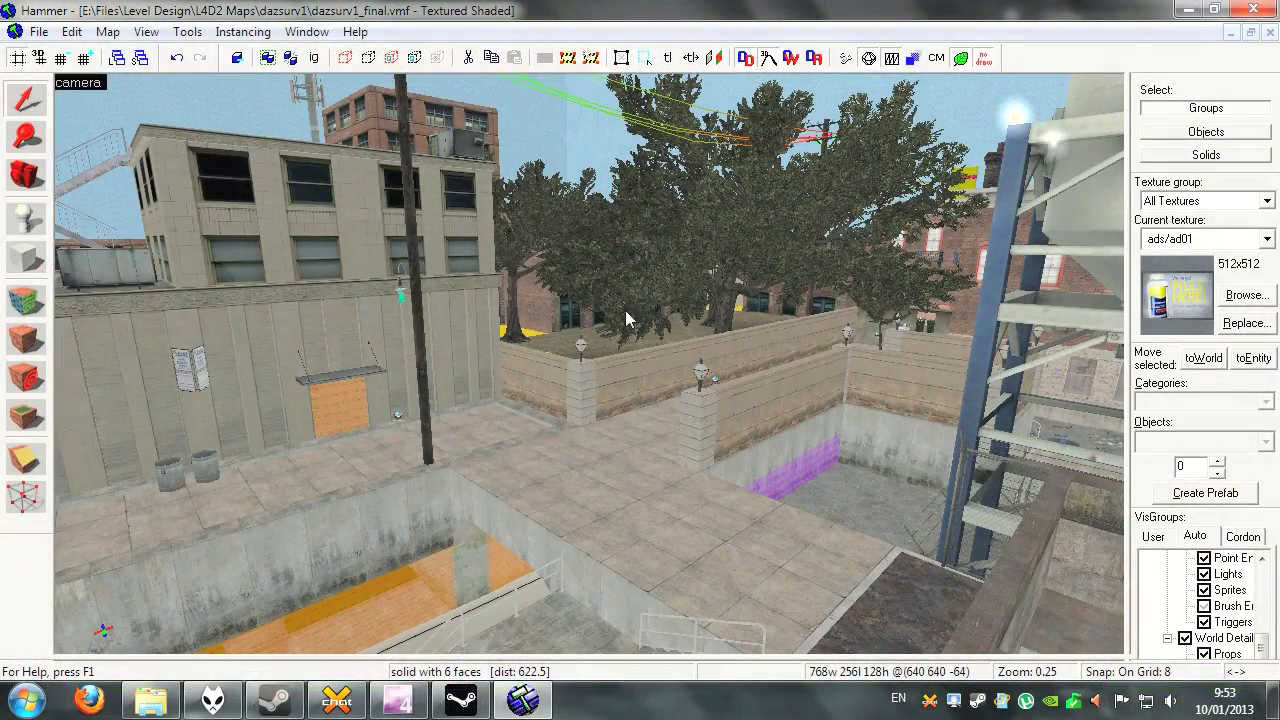
Survey the map's overall layout from above, covering the canal road, ruined concrete structures, Airport highway, brick buildings and silos
{"action": "left_click", "coordinate": [572, 338]}
{"action": "key", "text": "z"}
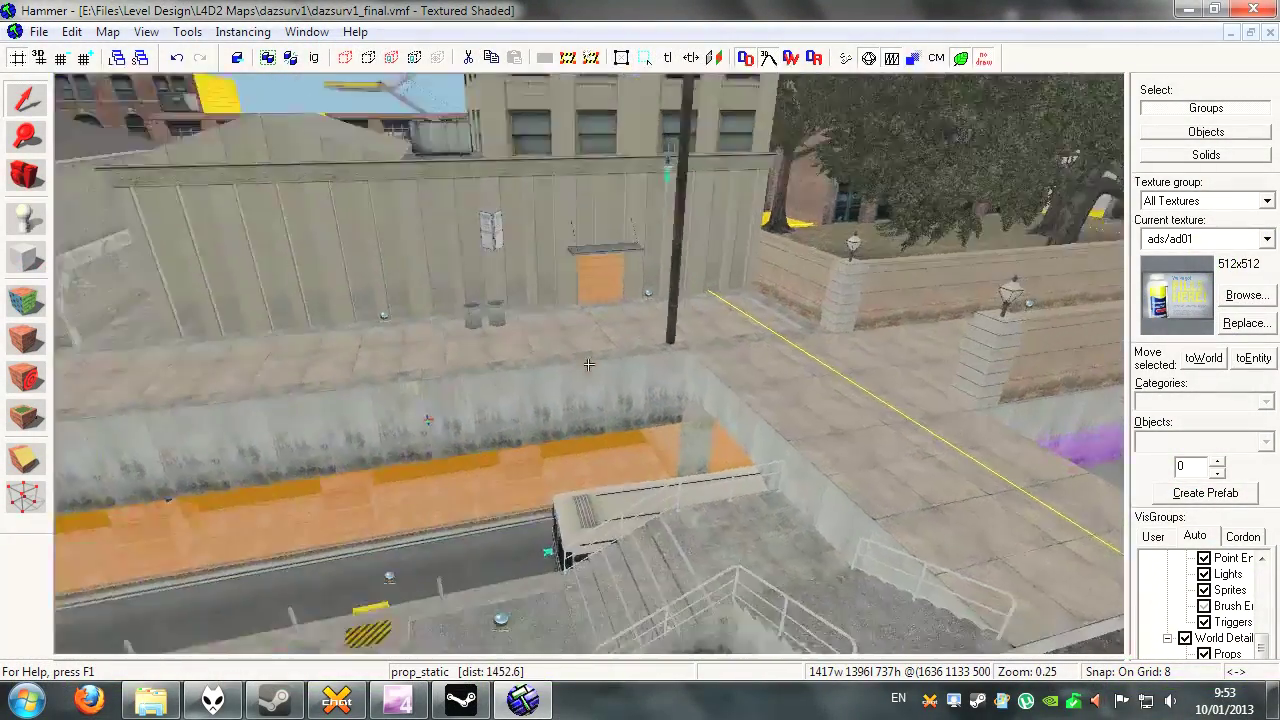
{"action": "key", "text": "s"}
{"action": "key", "text": "a"}
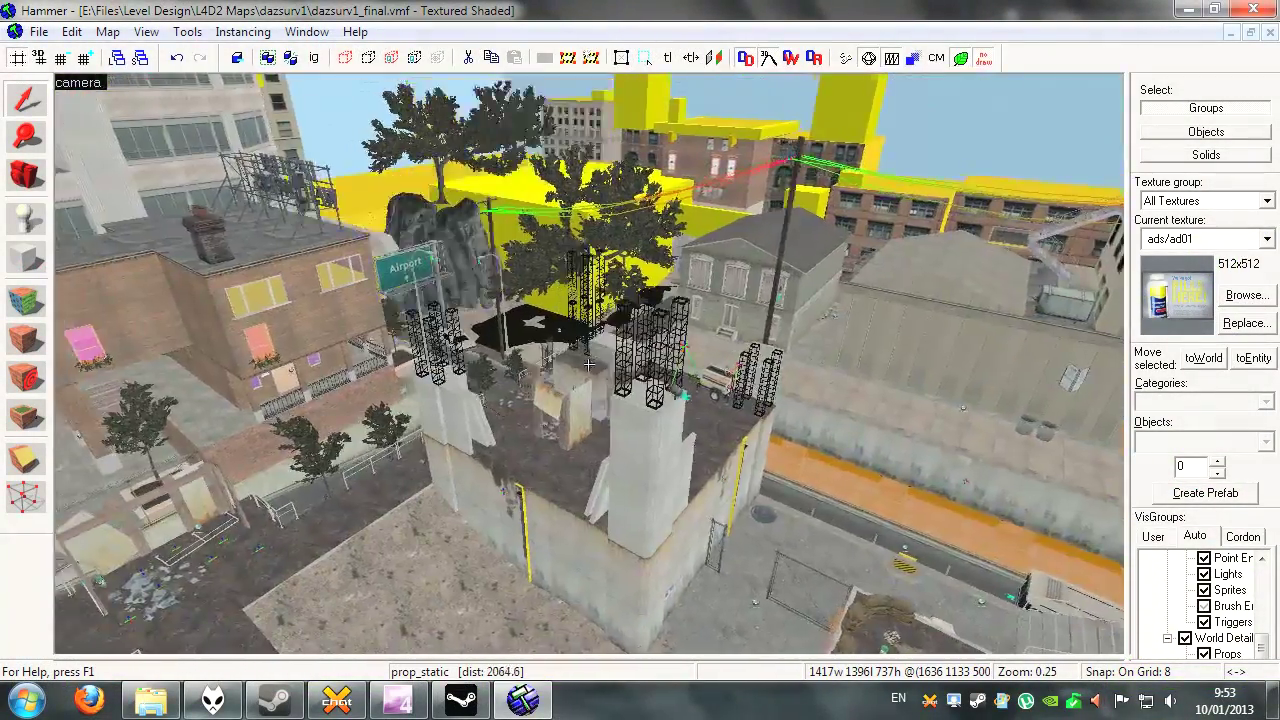
{"action": "key", "text": "d"}
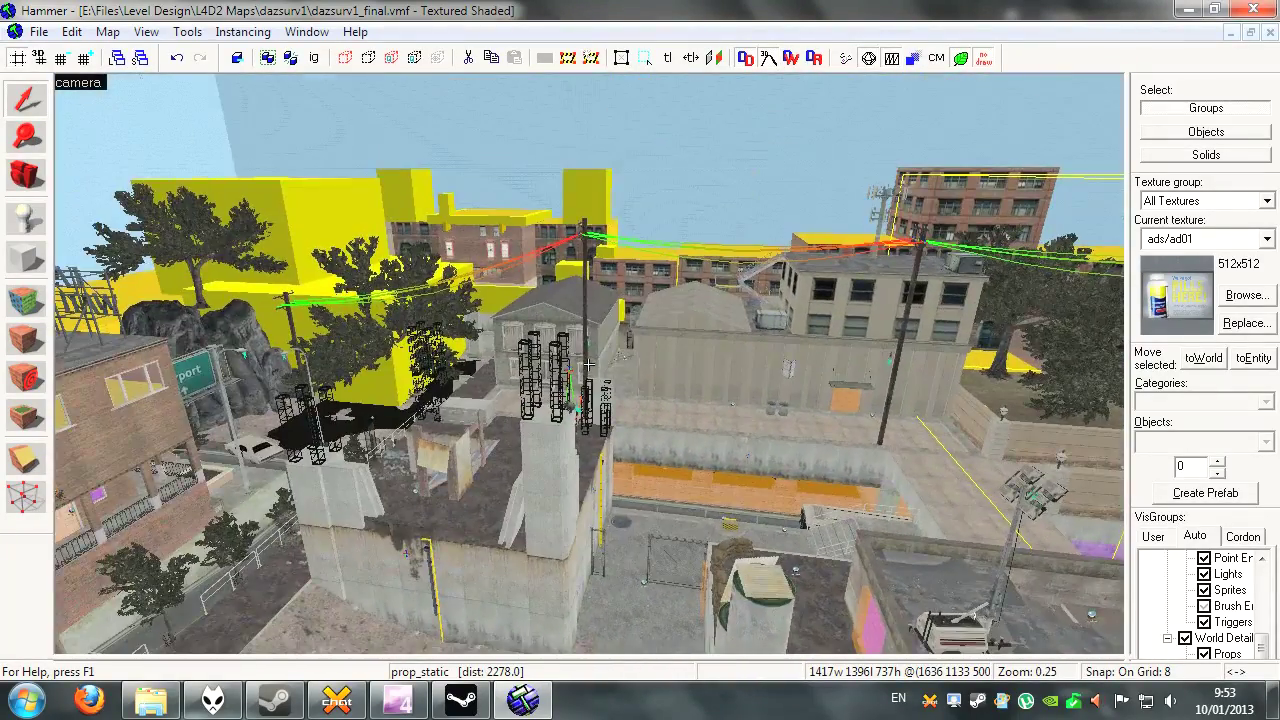
{"action": "key", "text": "a"}
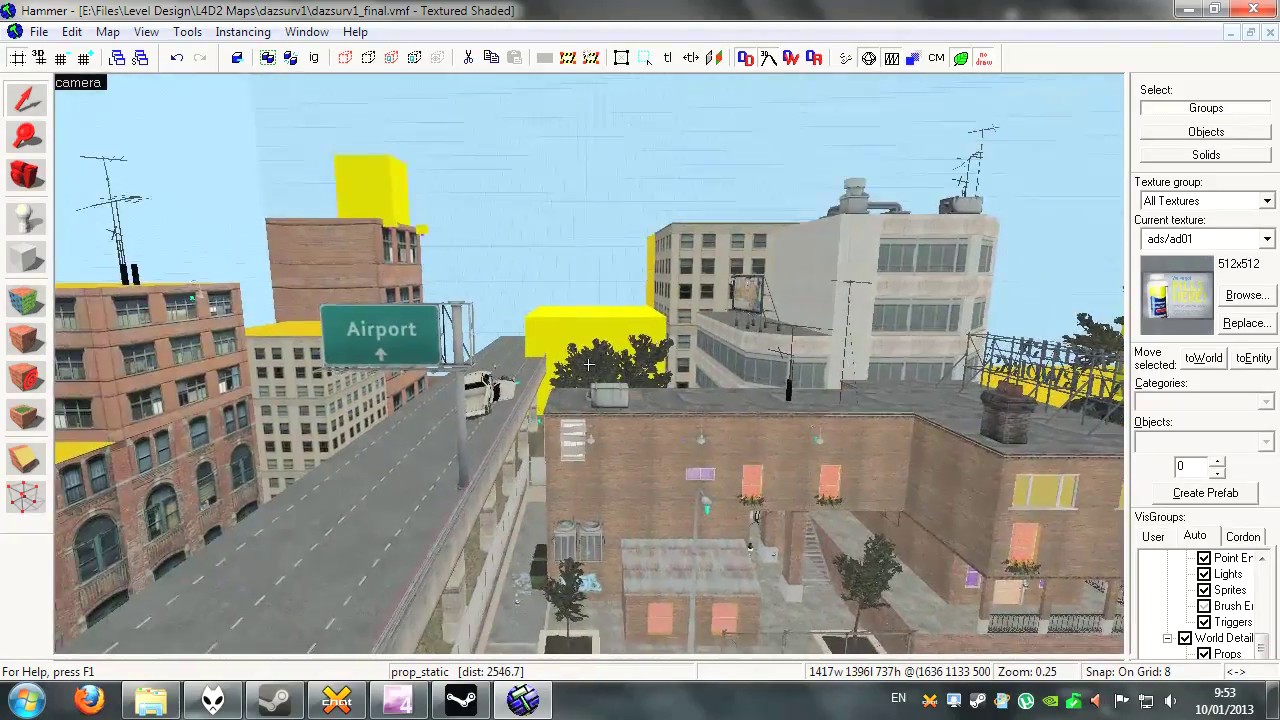
{"action": "key", "text": "w"}
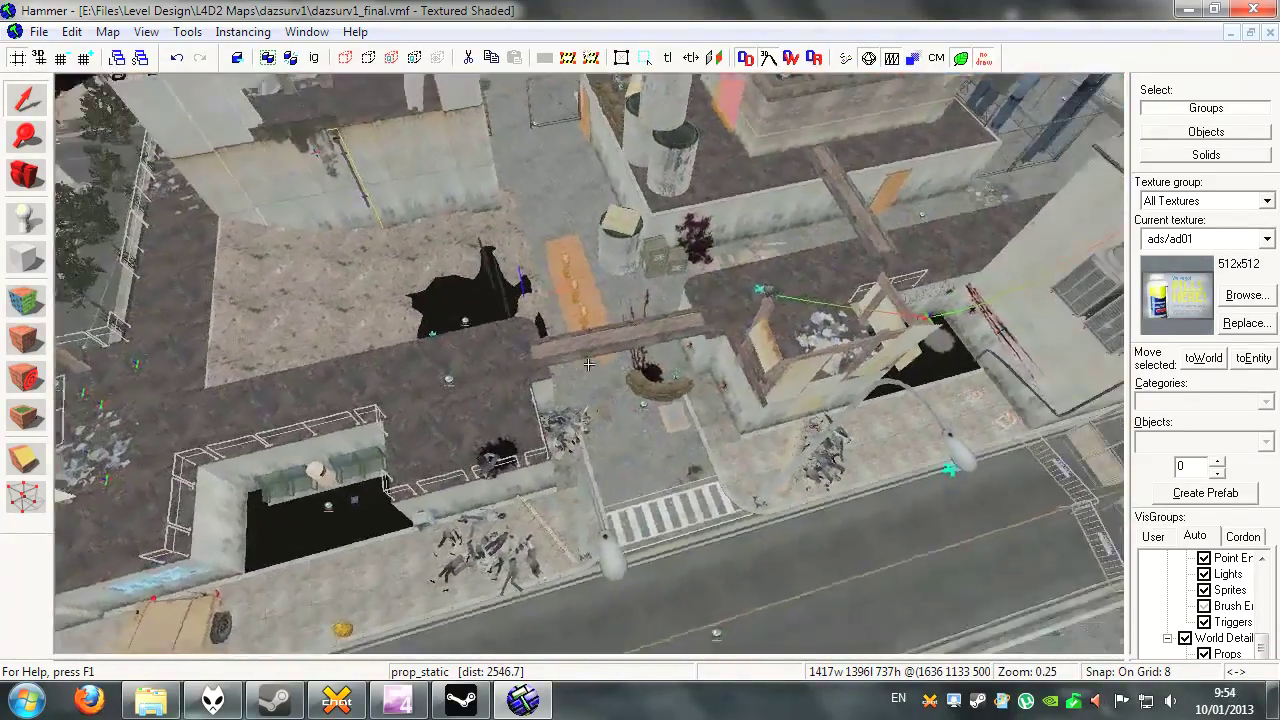
{"action": "key", "text": "d"}
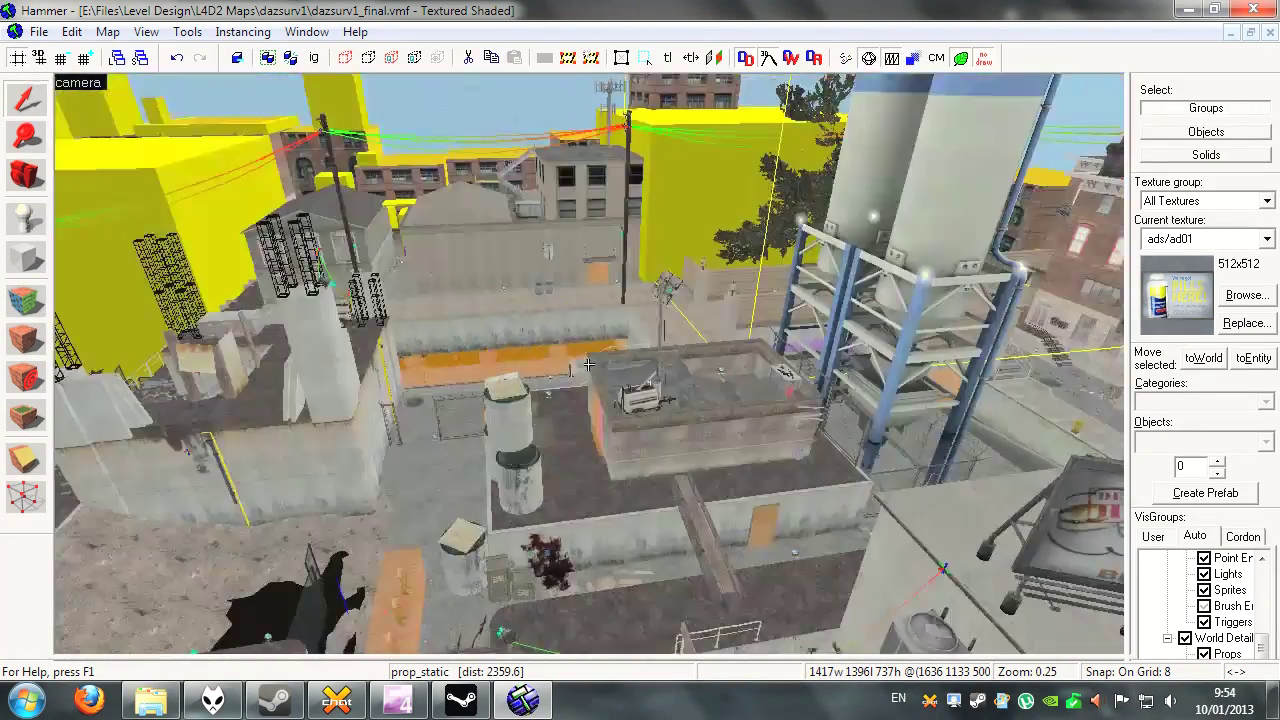
{"action": "key", "text": "a"}
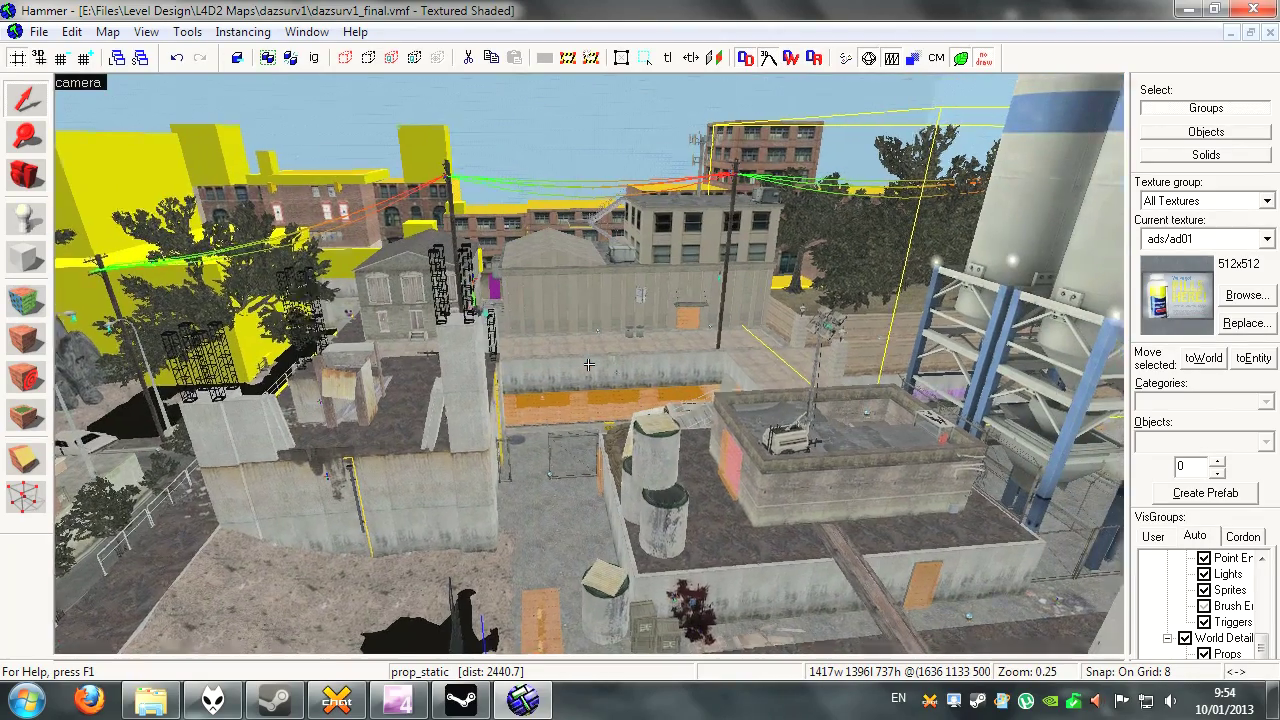
{"action": "key", "text": "w"}
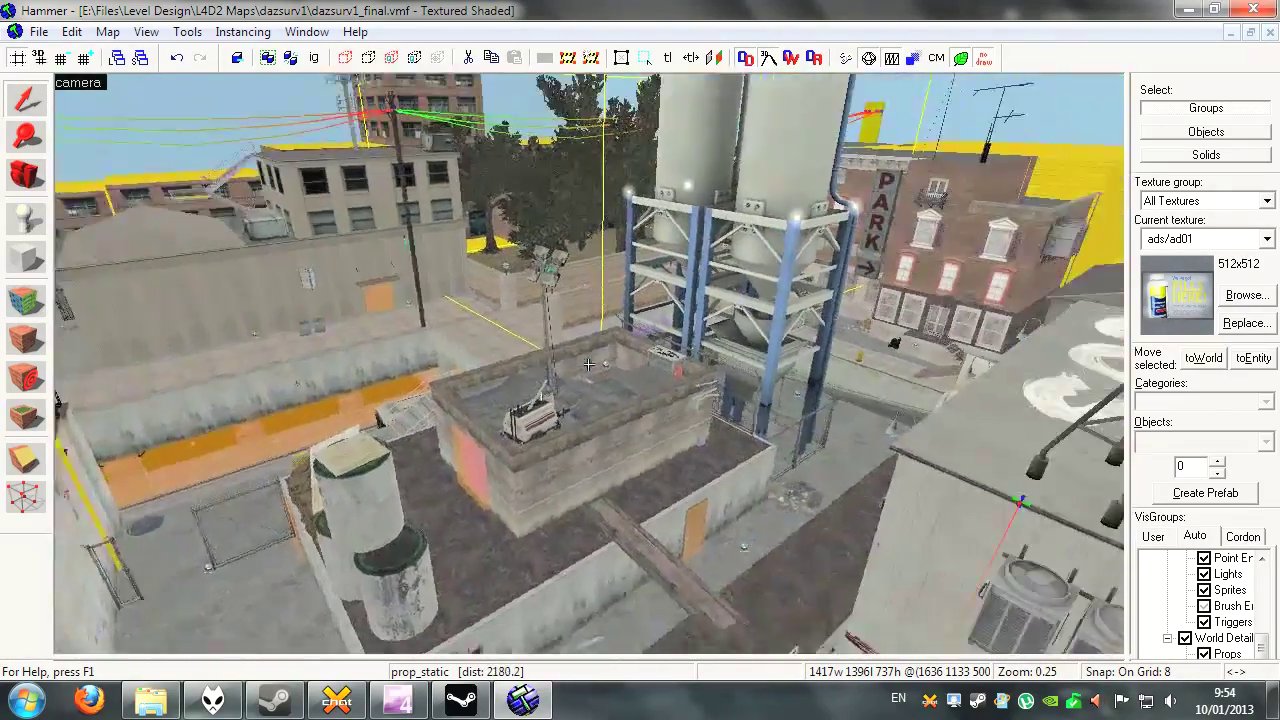
Inspect the raised courtyard with the sandbagged gun, the walled tree planter and the brick building with the PARK sign
{"action": "key", "text": "w"}
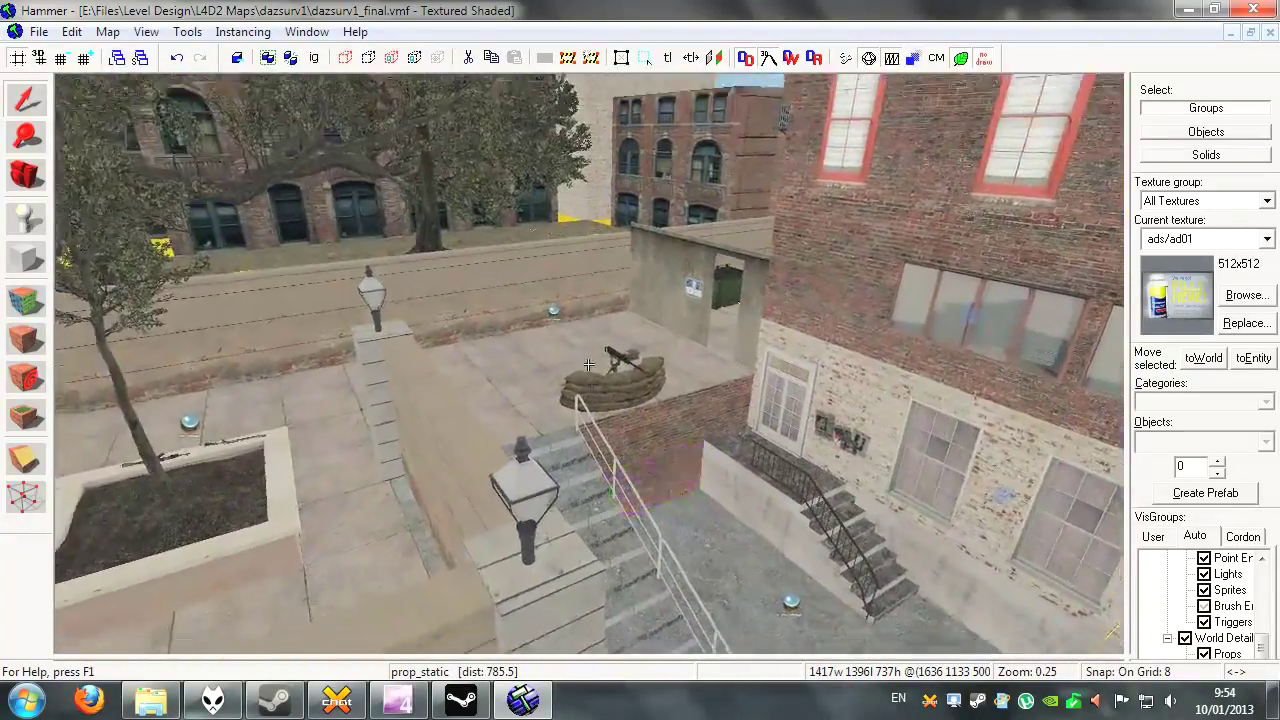
{"action": "key", "text": "d"}
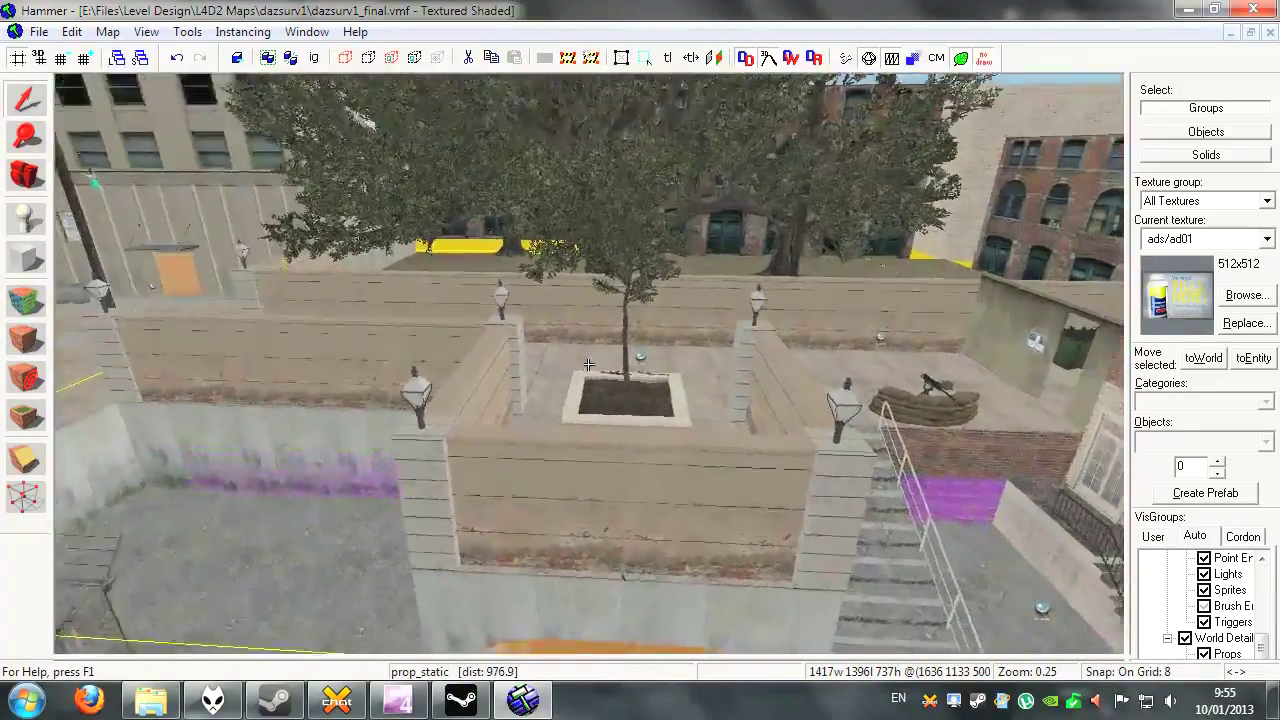
{"action": "key", "text": "d"}
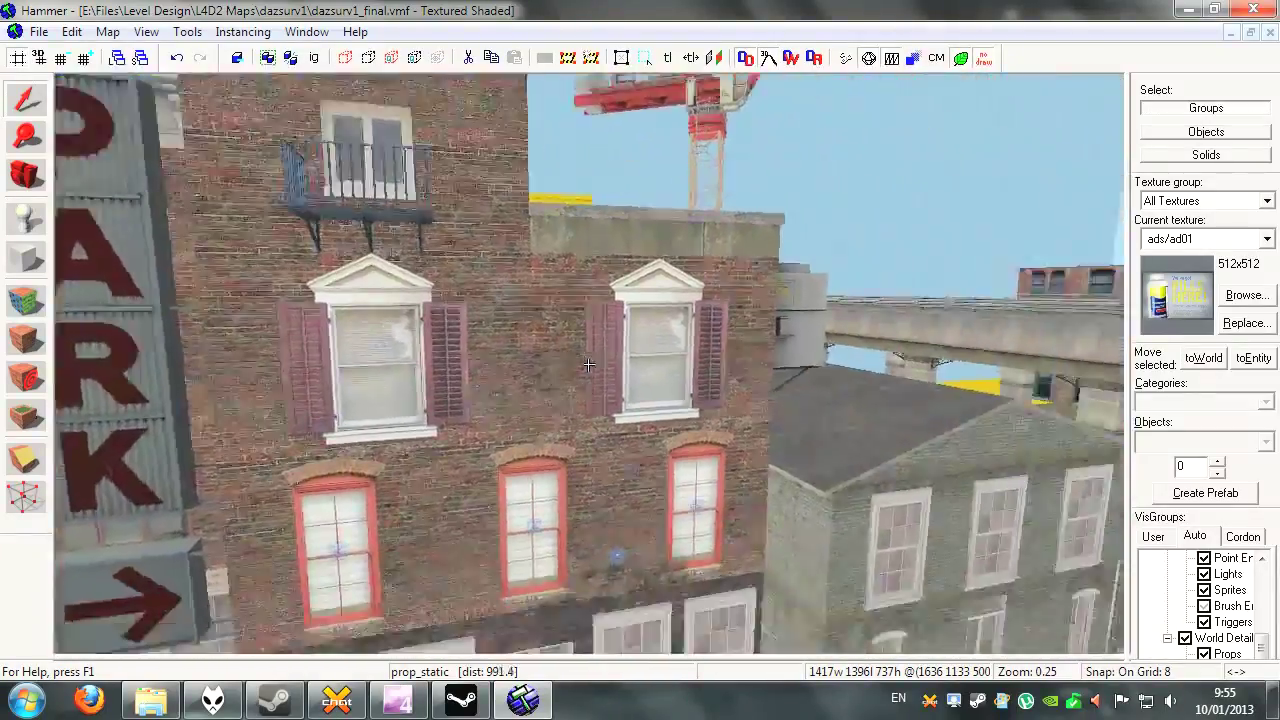
Examine the covered passage beside the sunken road, including its pillars, plant pots and trigger brushes
{"action": "key", "text": "w"}
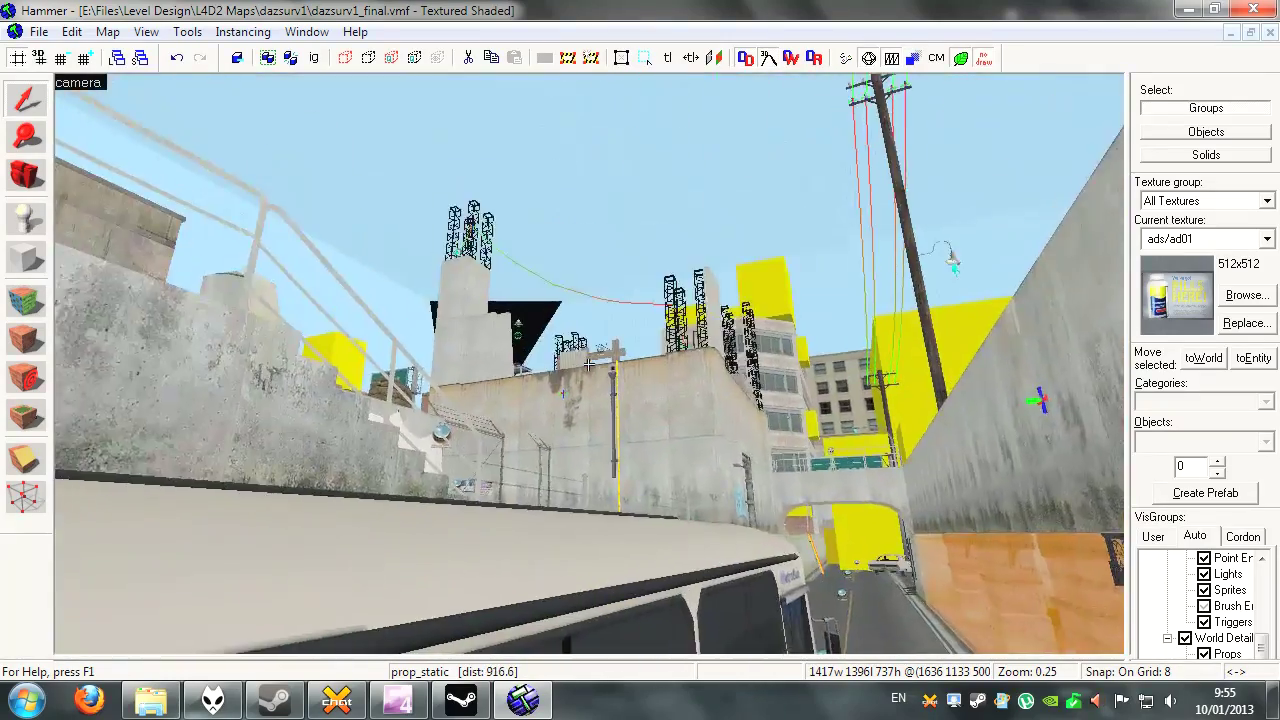
{"action": "key", "text": "w"}
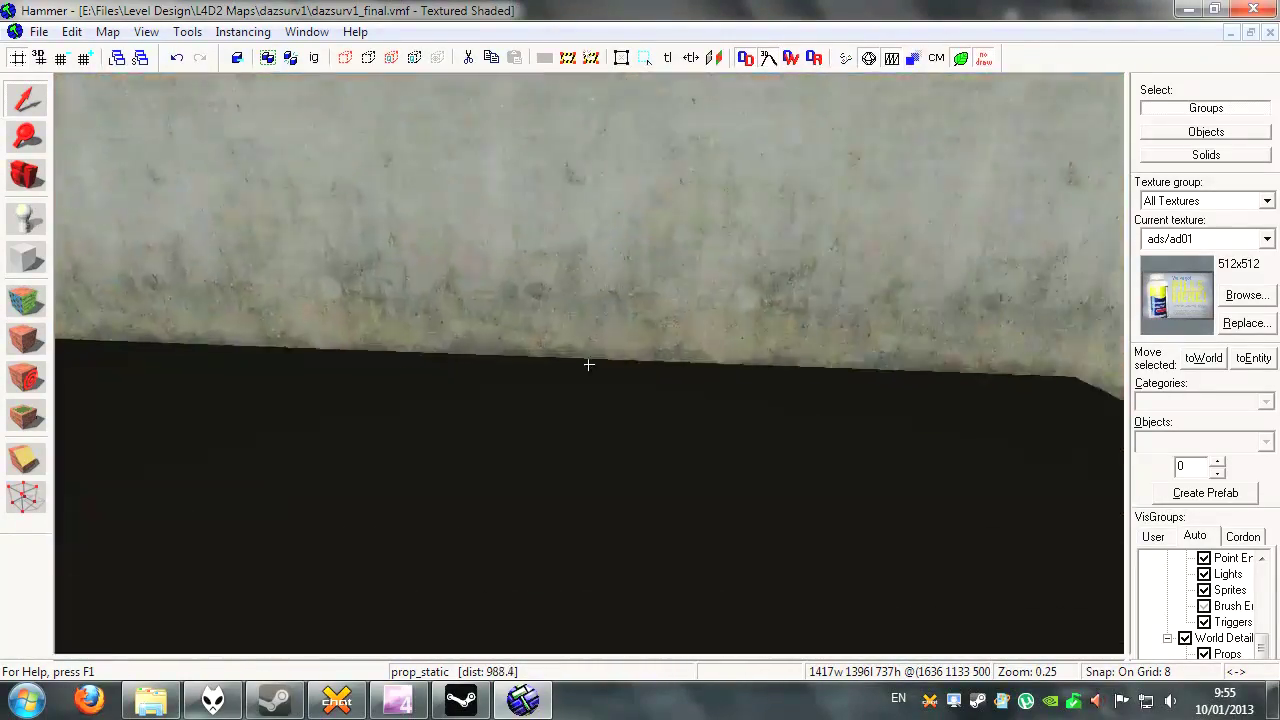
{"action": "key", "text": "w"}
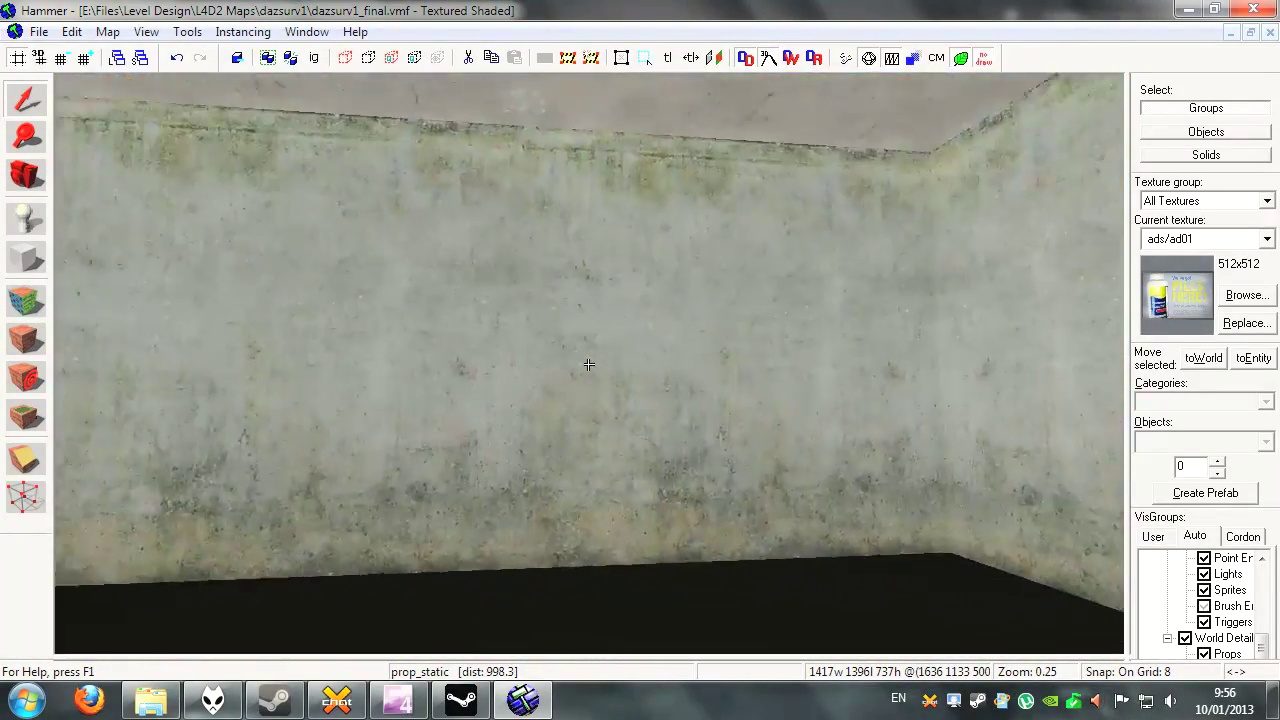
{"action": "key", "text": "d"}
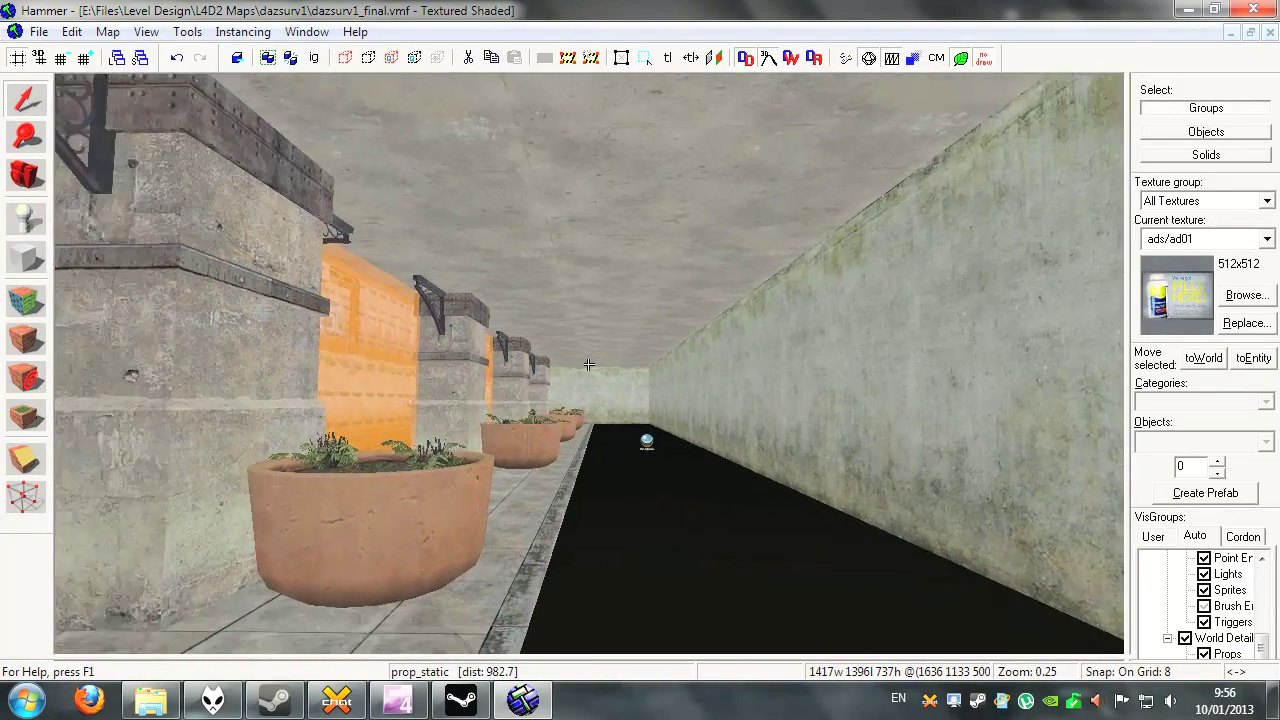
{"action": "key", "text": "d"}
{"action": "key", "text": "d"}
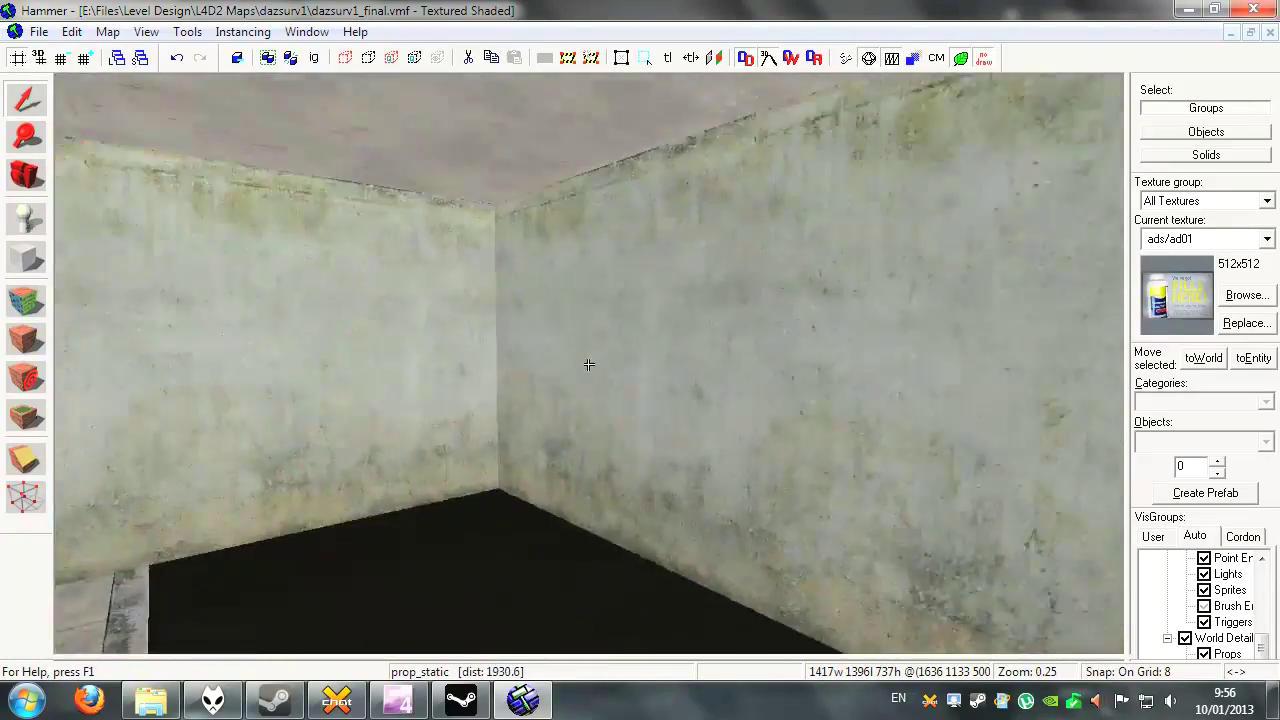
{"action": "key", "text": "d"}
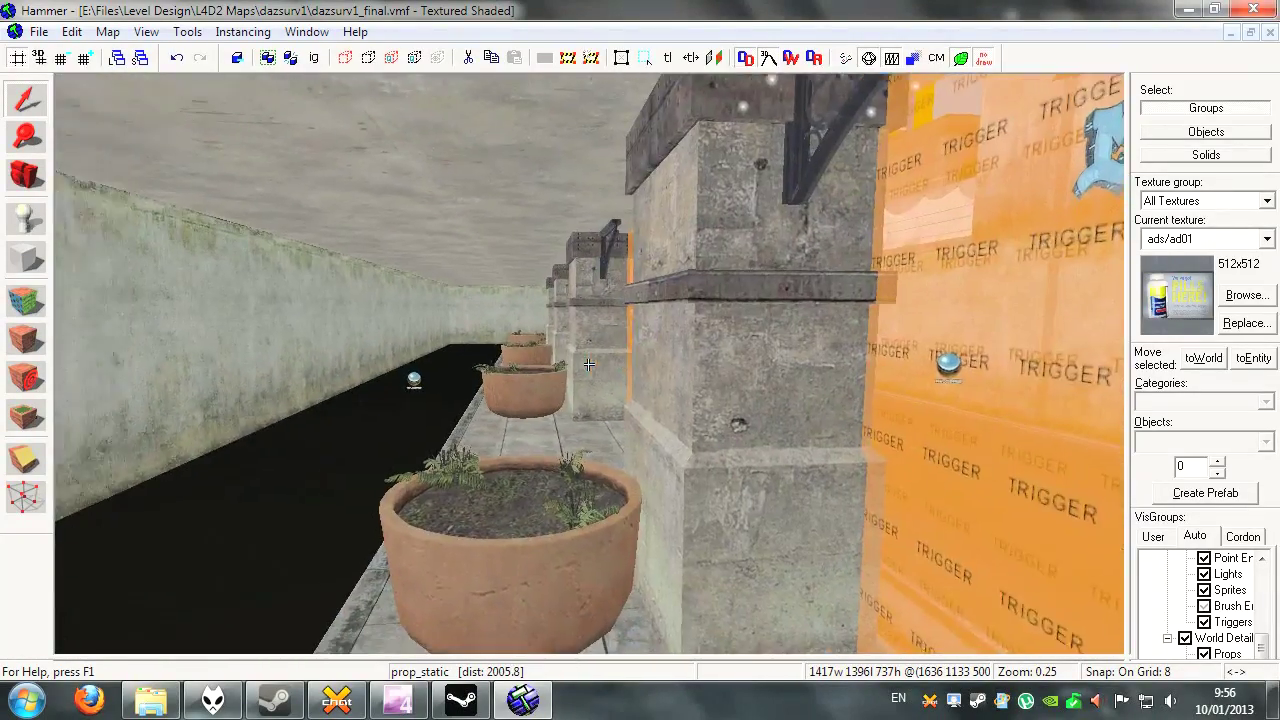
{"action": "key", "text": "a"}
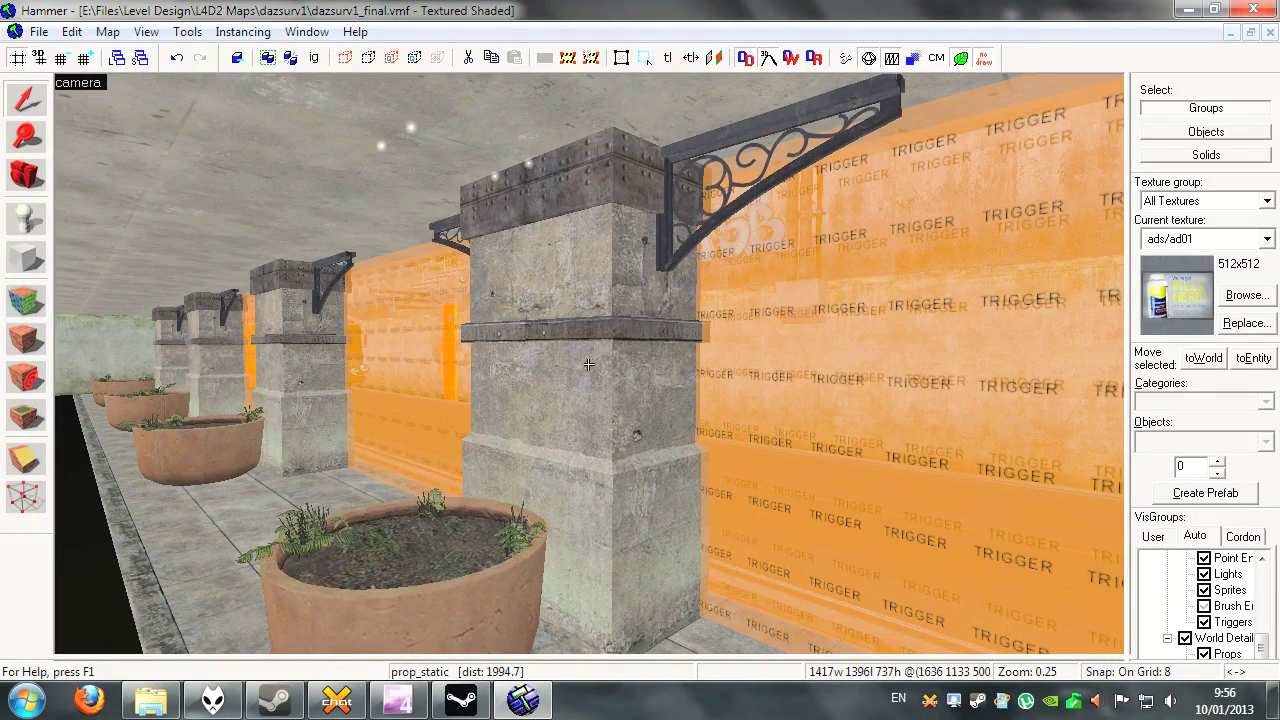
Trace the overhead power cables between the utility poles, from the Airport sign and cliff to the rooftops behind the trees
{"action": "key", "text": "w"}
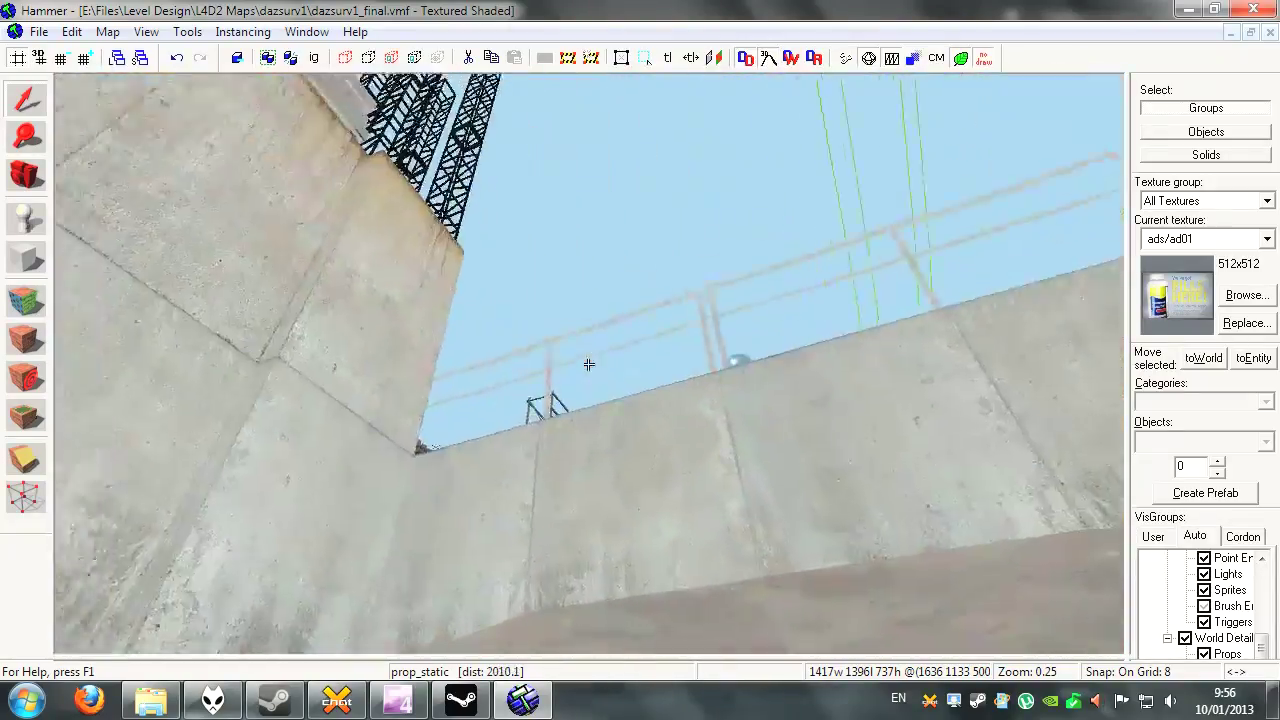
{"action": "key", "text": "w"}
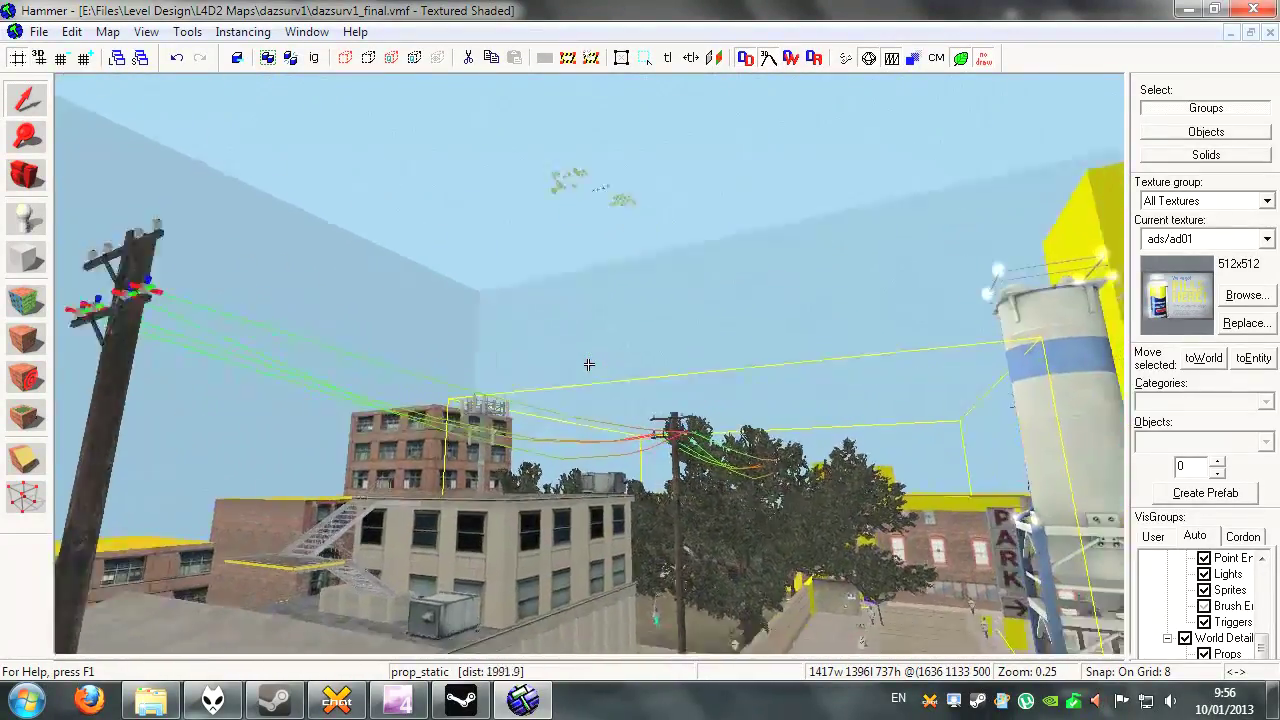
{"action": "key", "text": "w"}
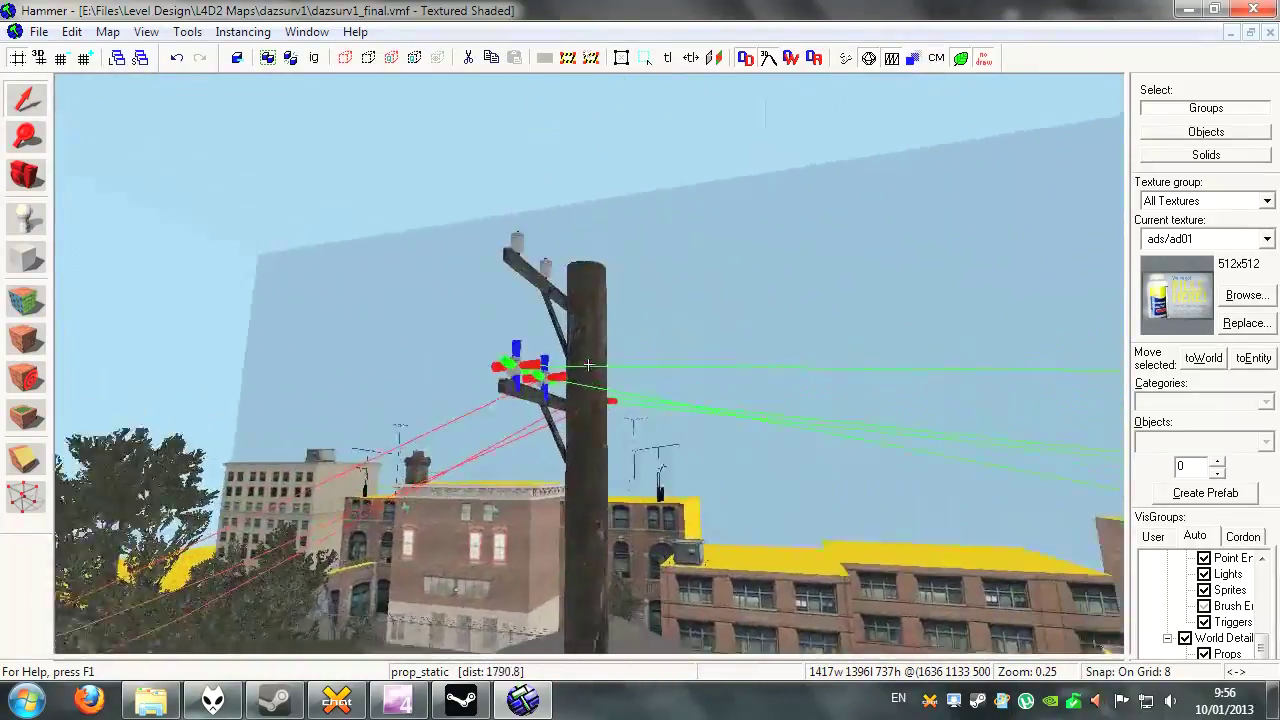
{"action": "key", "text": "w"}
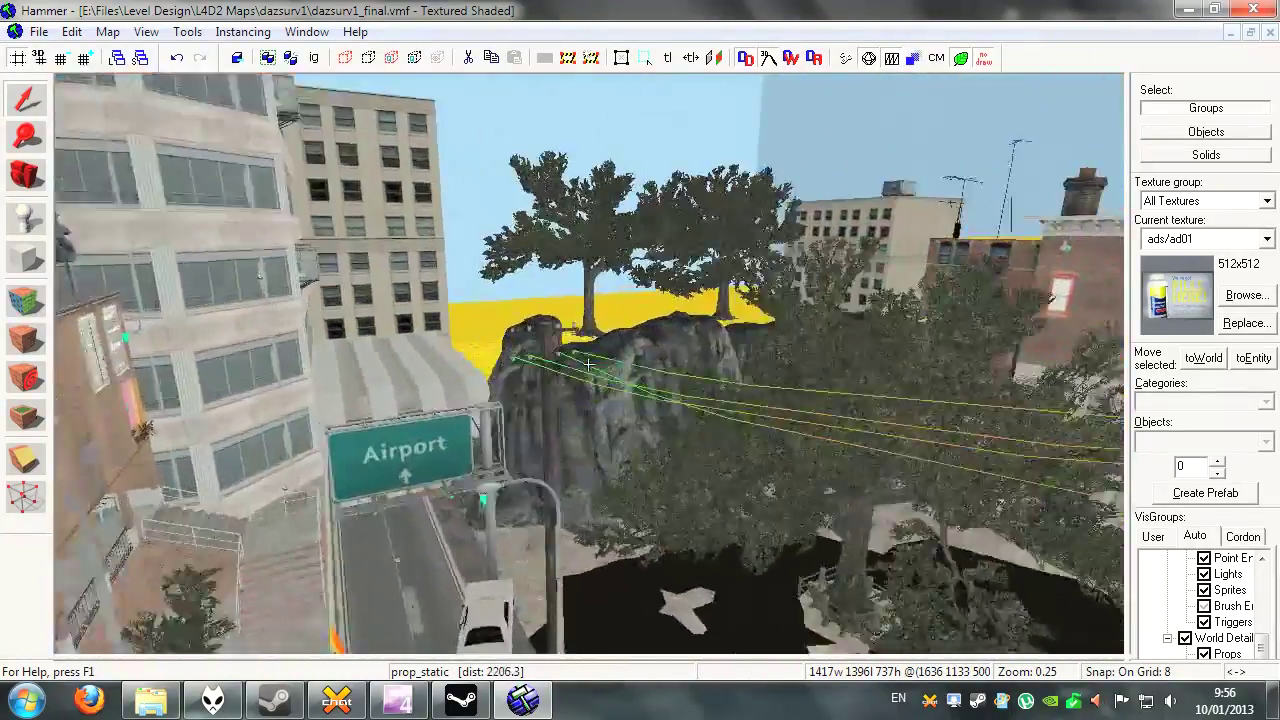
{"action": "key", "text": "w"}
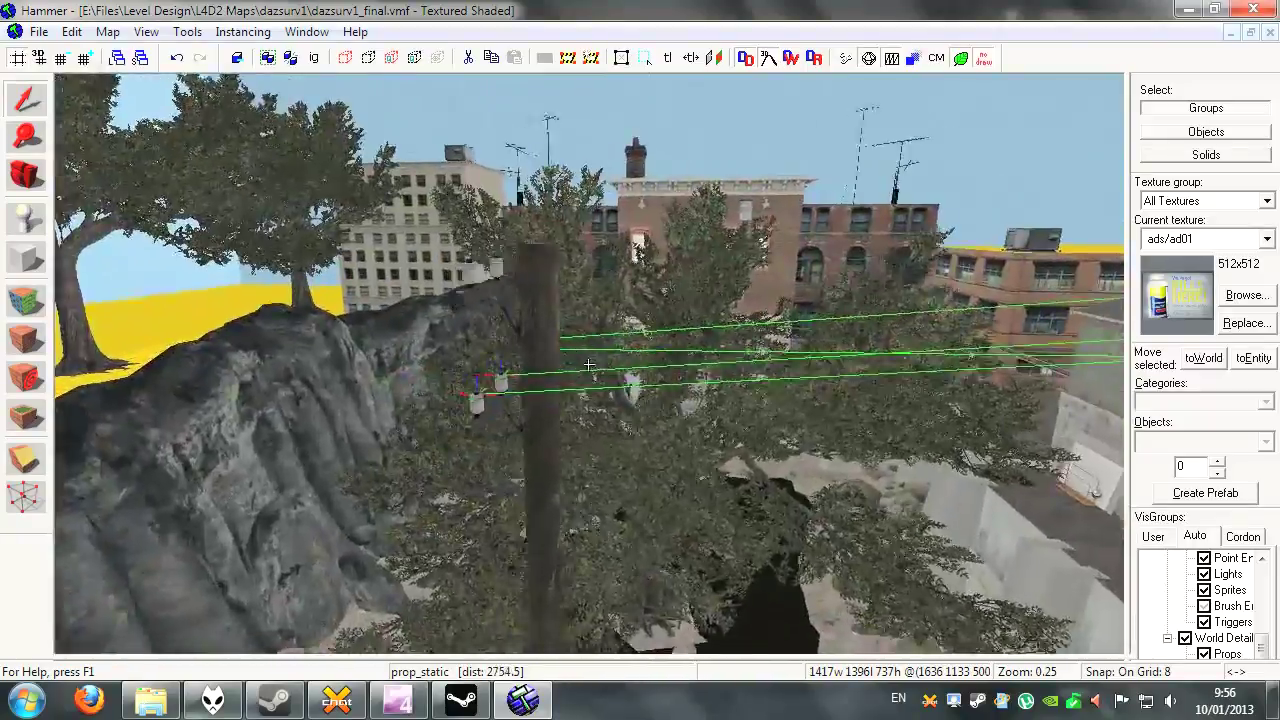
{"action": "key", "text": "w"}
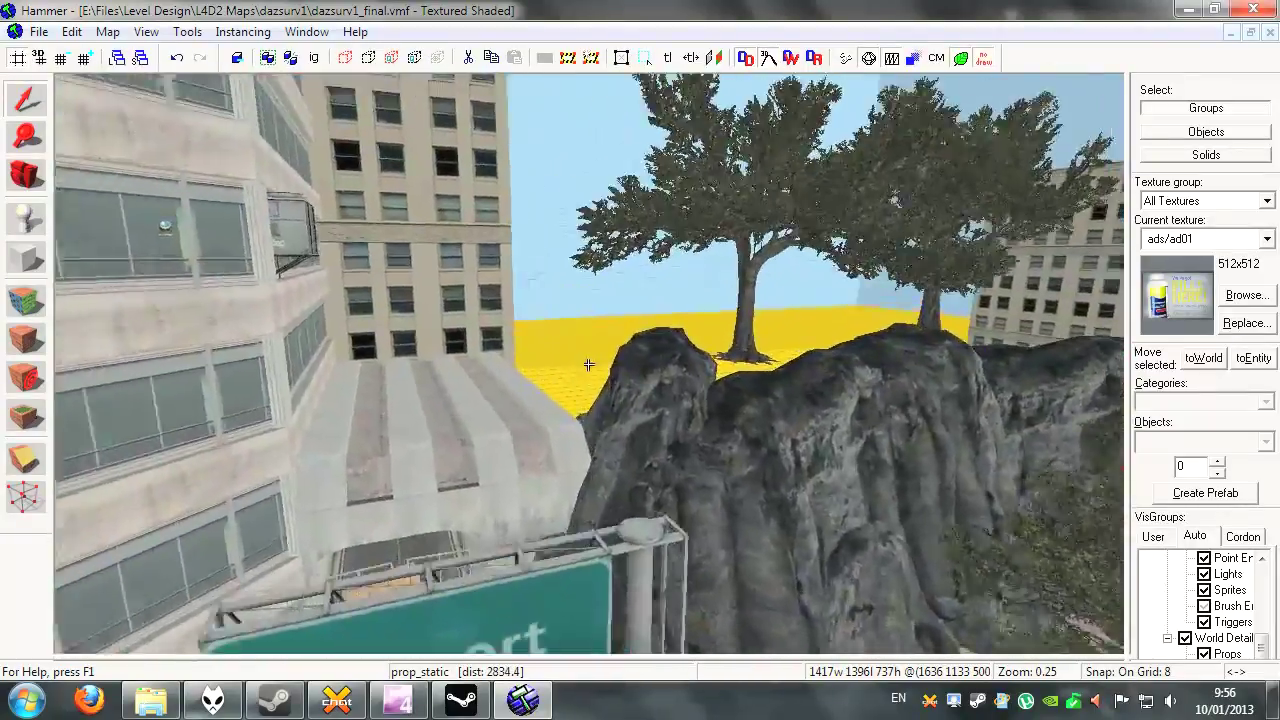
{"action": "key", "text": "w"}
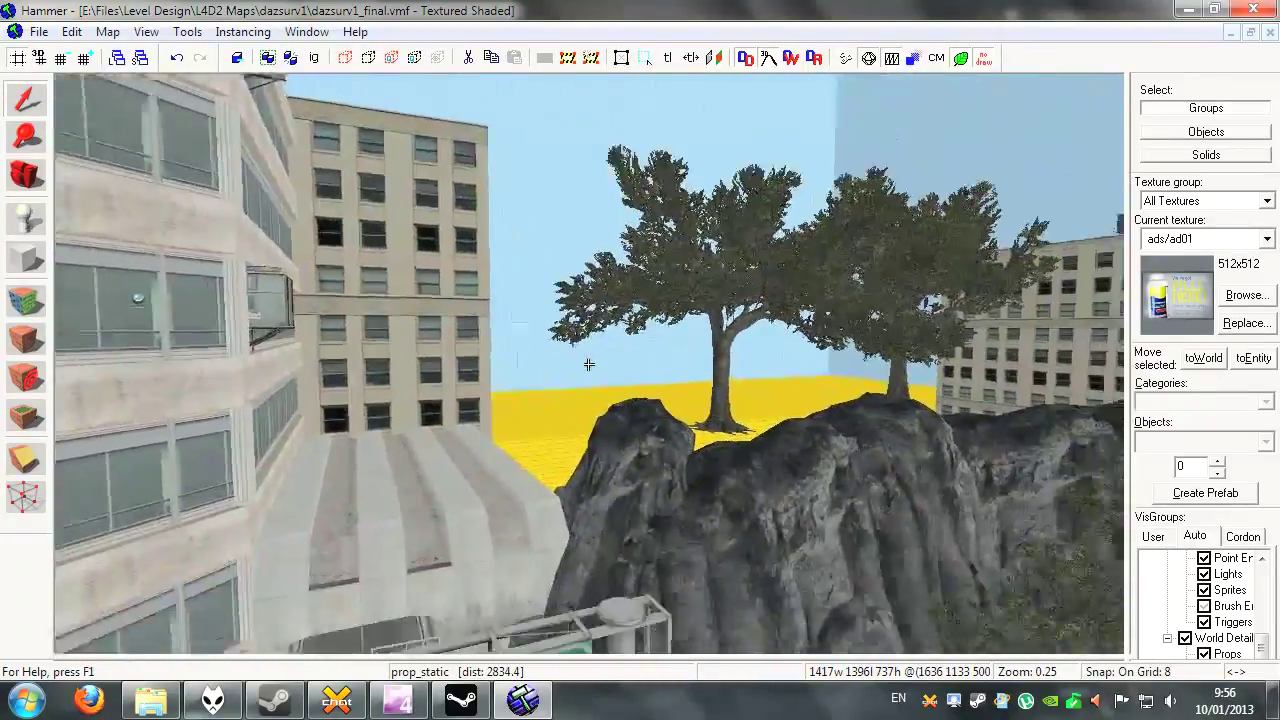
{"action": "key", "text": "w"}
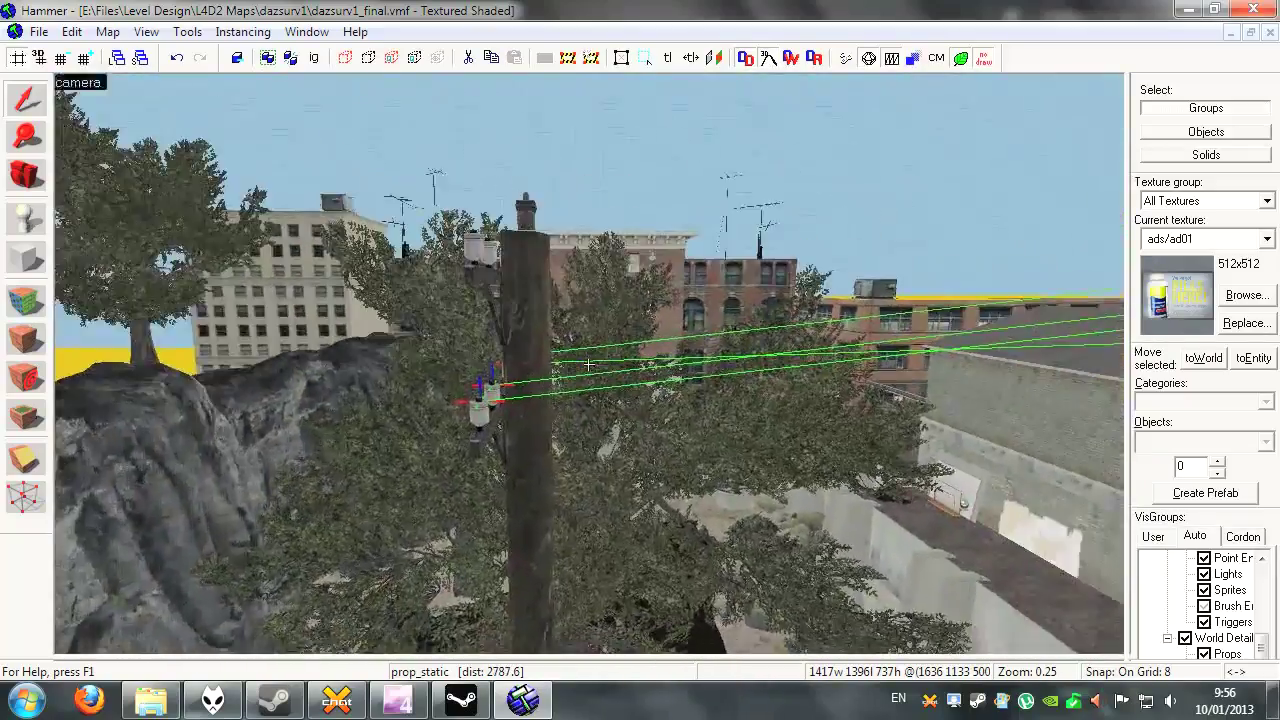
{"action": "key", "text": "w"}
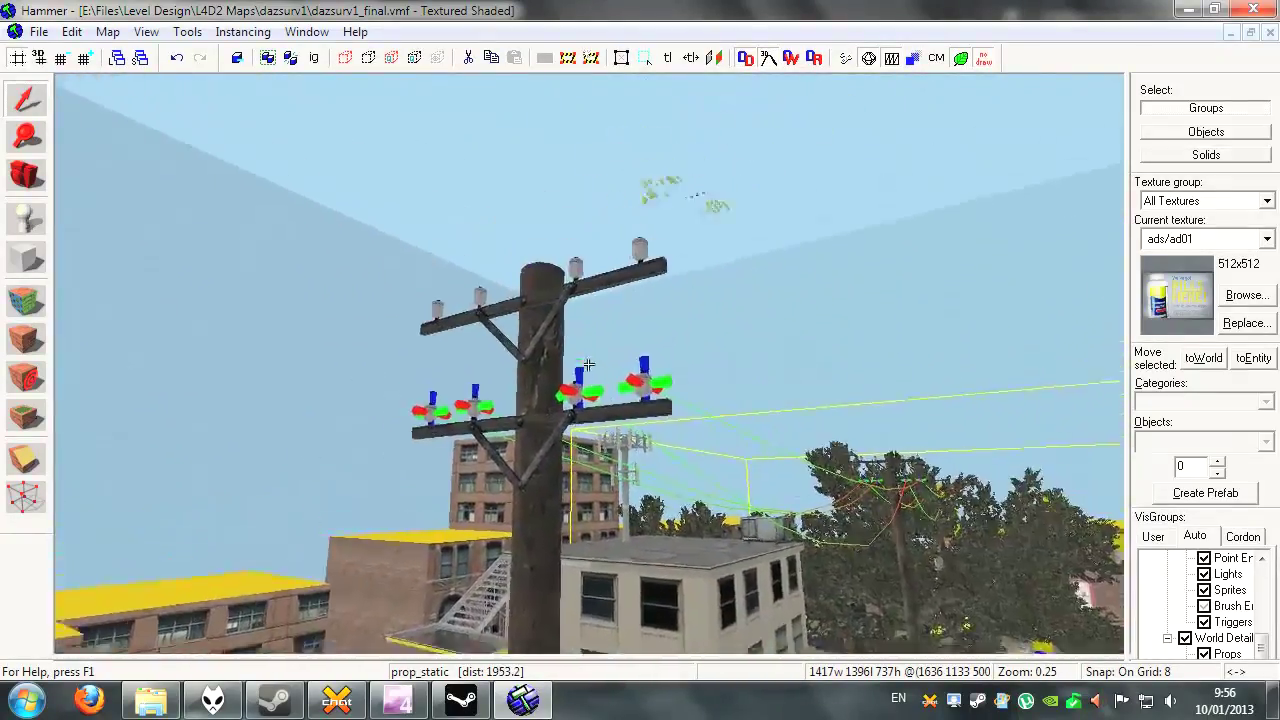
{"action": "key", "text": "w"}
{"action": "key", "text": "w"}
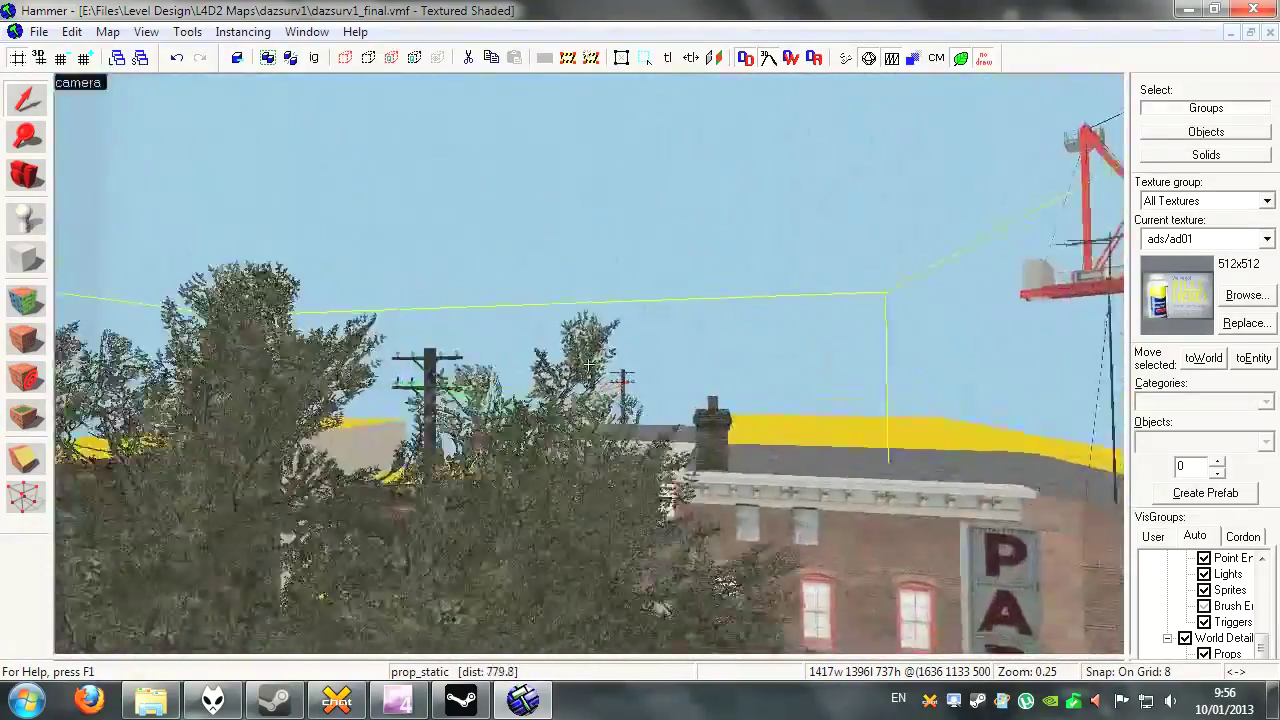
{"action": "key", "text": "w"}
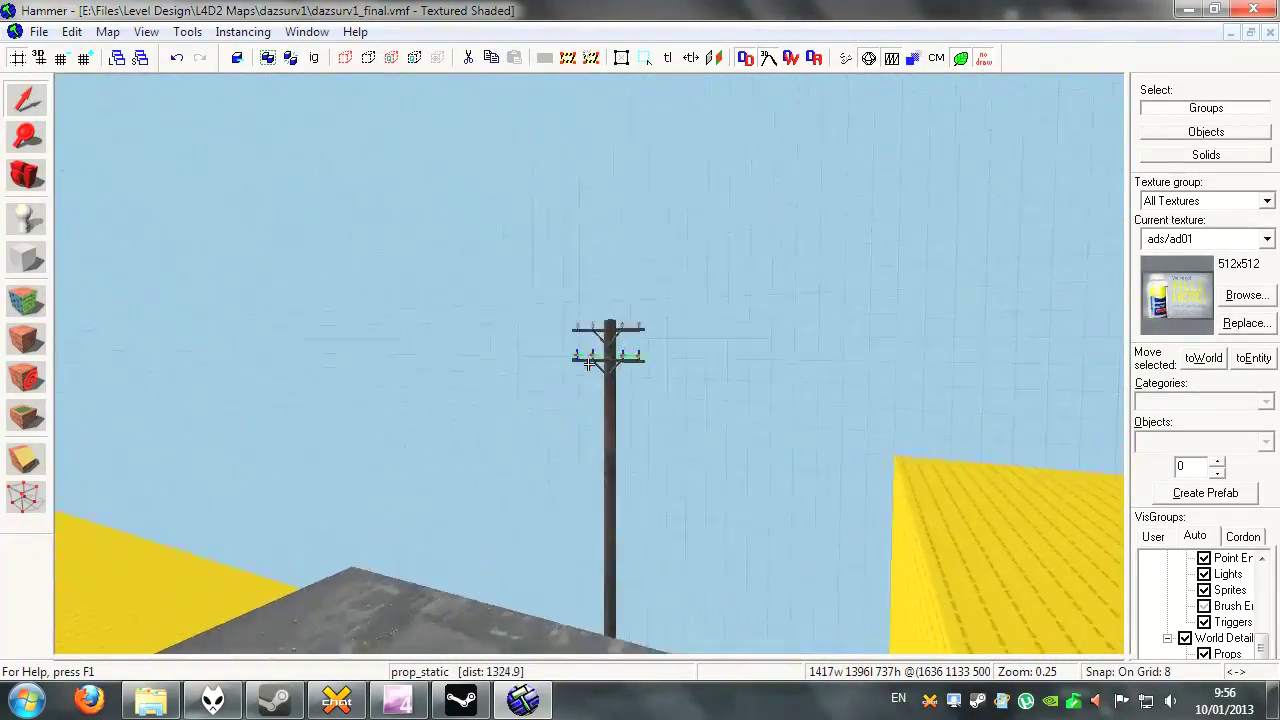
{"action": "key", "text": "s"}
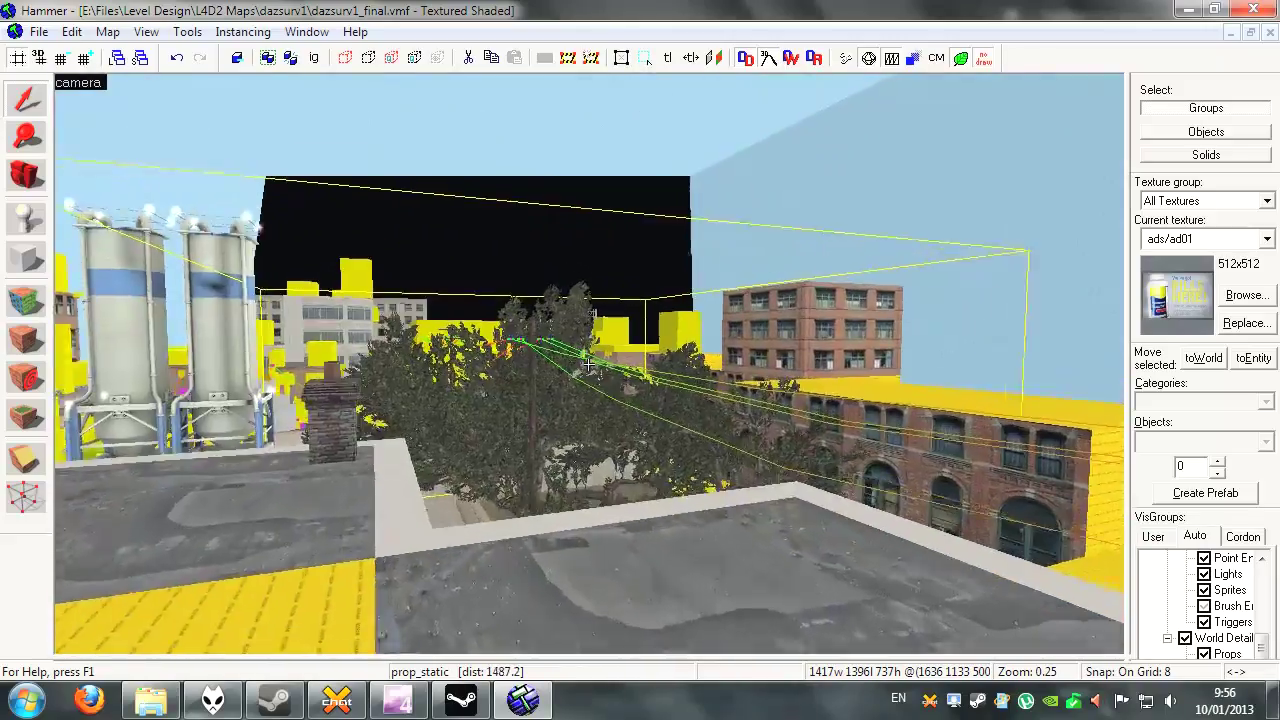
{"action": "key", "text": "w"}
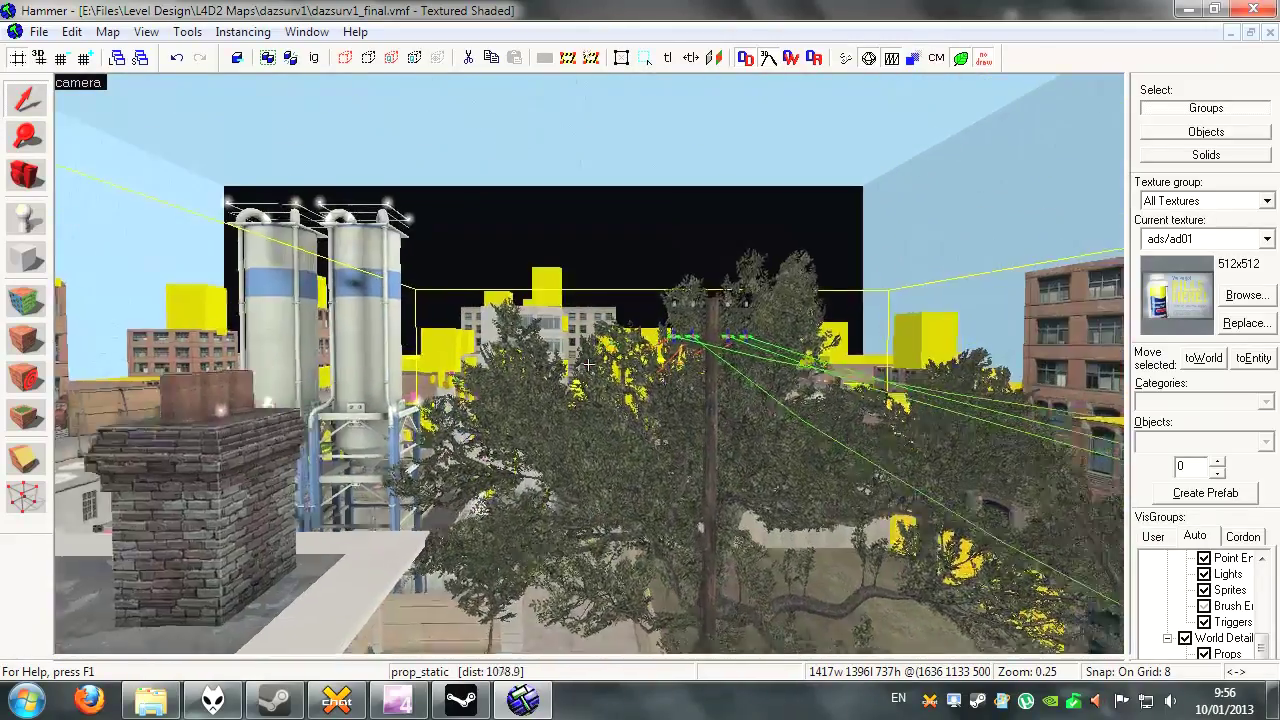
{"action": "key", "text": "w"}
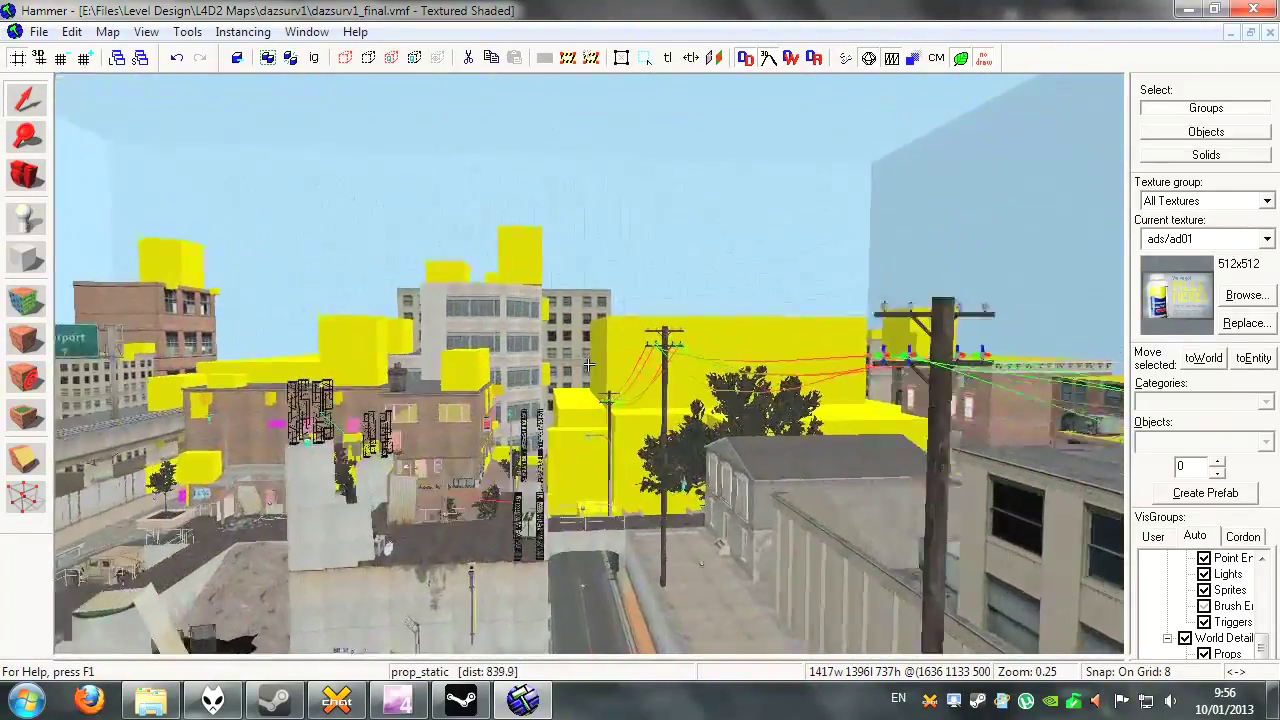
Inspect the twin silos, the rooftop with the painted SOS and the elevated road beyond it
{"action": "key", "text": "s"}
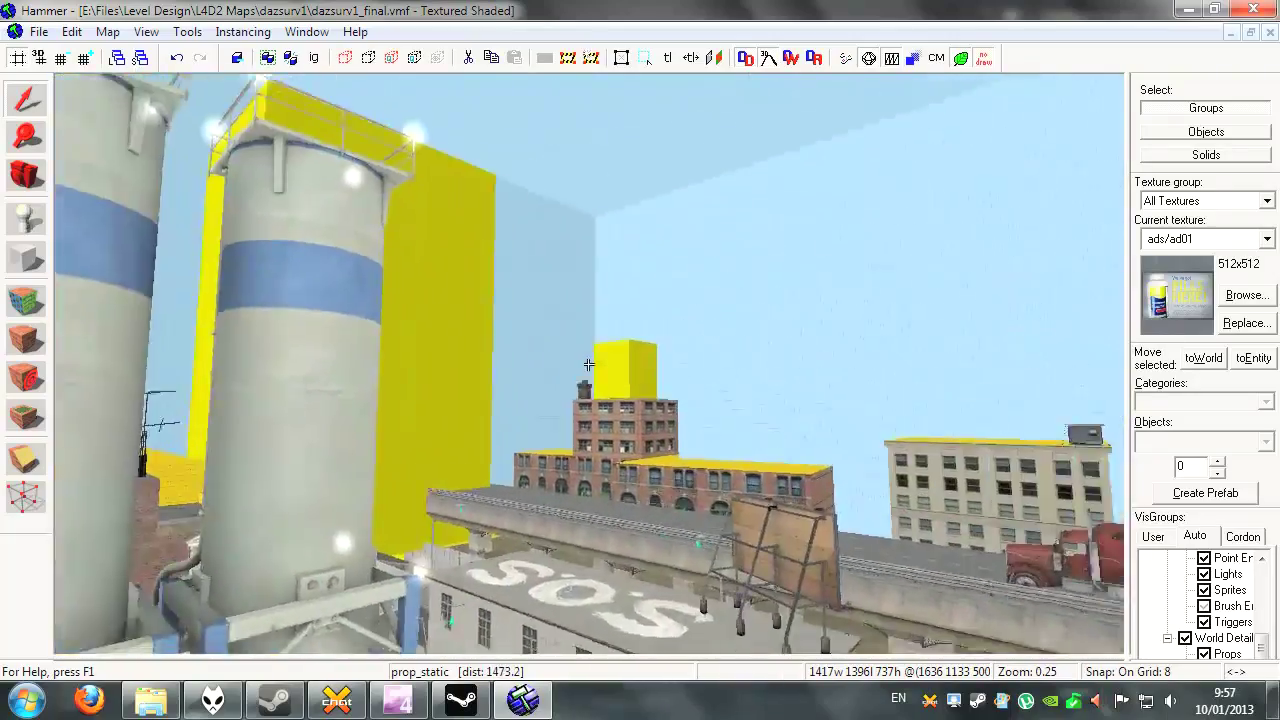
{"action": "key", "text": "d"}
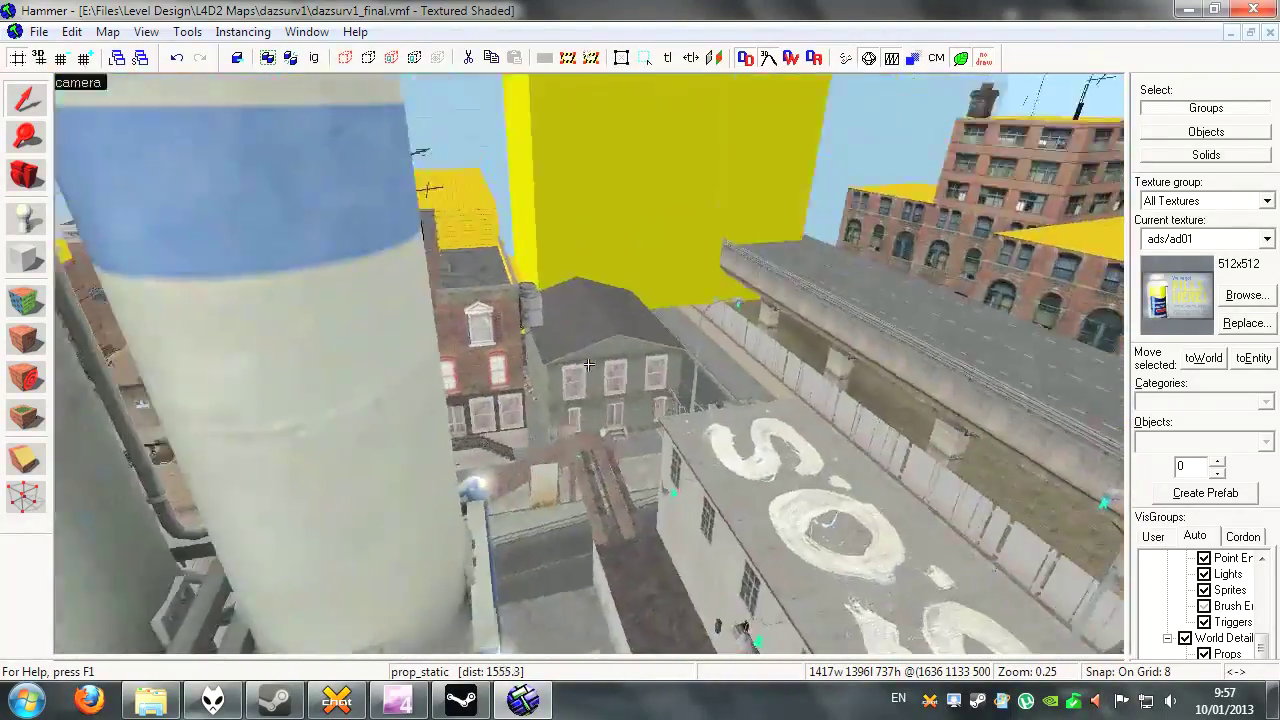
{"action": "key", "text": "s"}
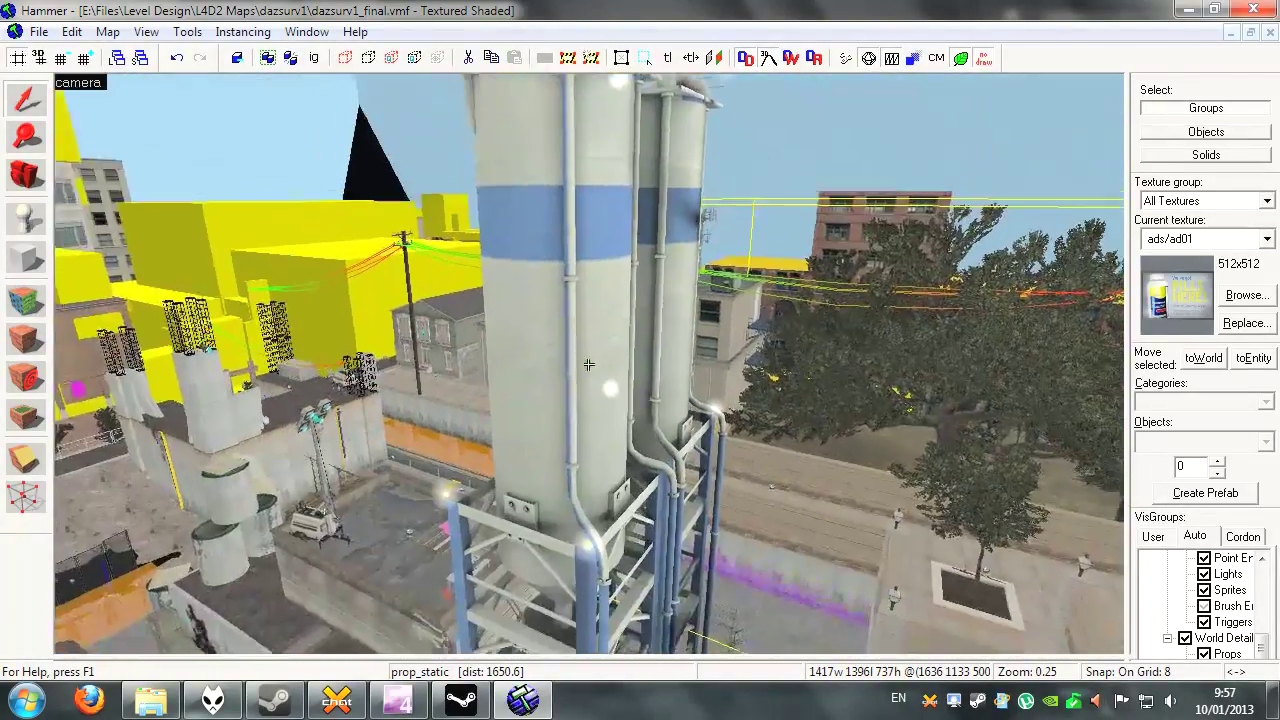
Inspect the sunken road, the brick PARK building and the gabled house beside the rooftop with the painted SOS
{"action": "key", "text": "d"}
{"action": "key", "text": "a"}
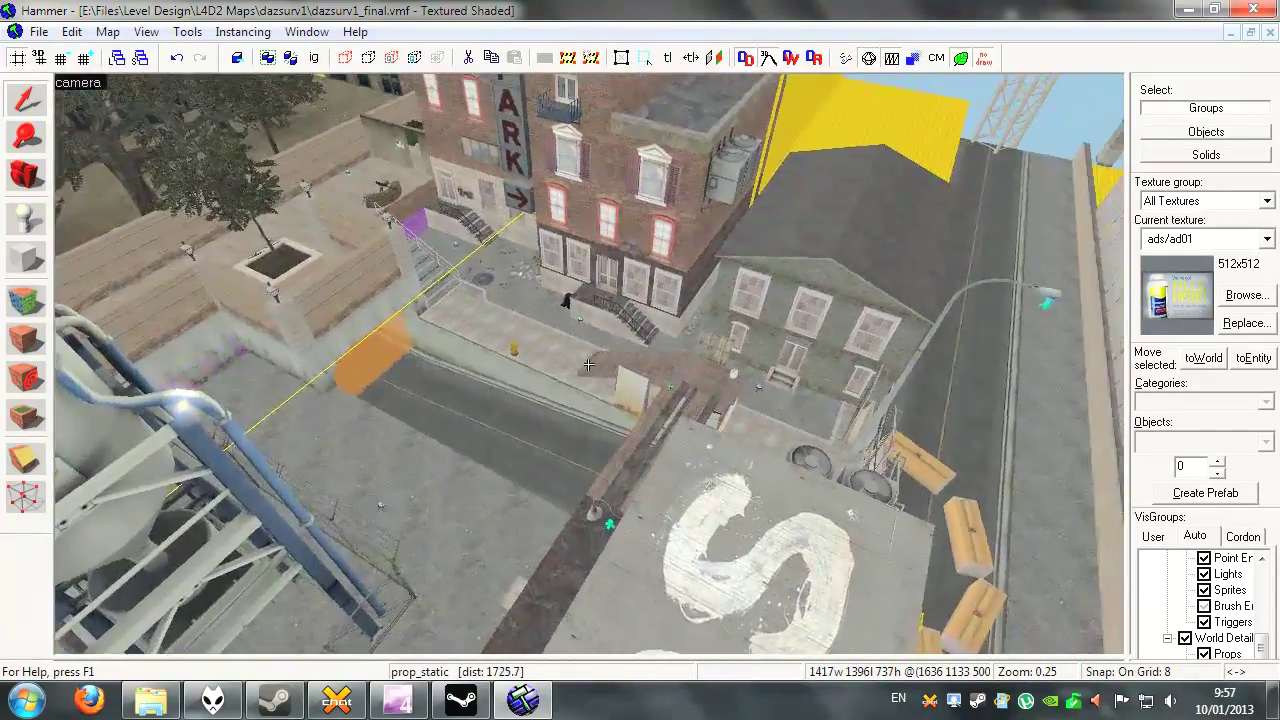
{"action": "key", "text": "w"}
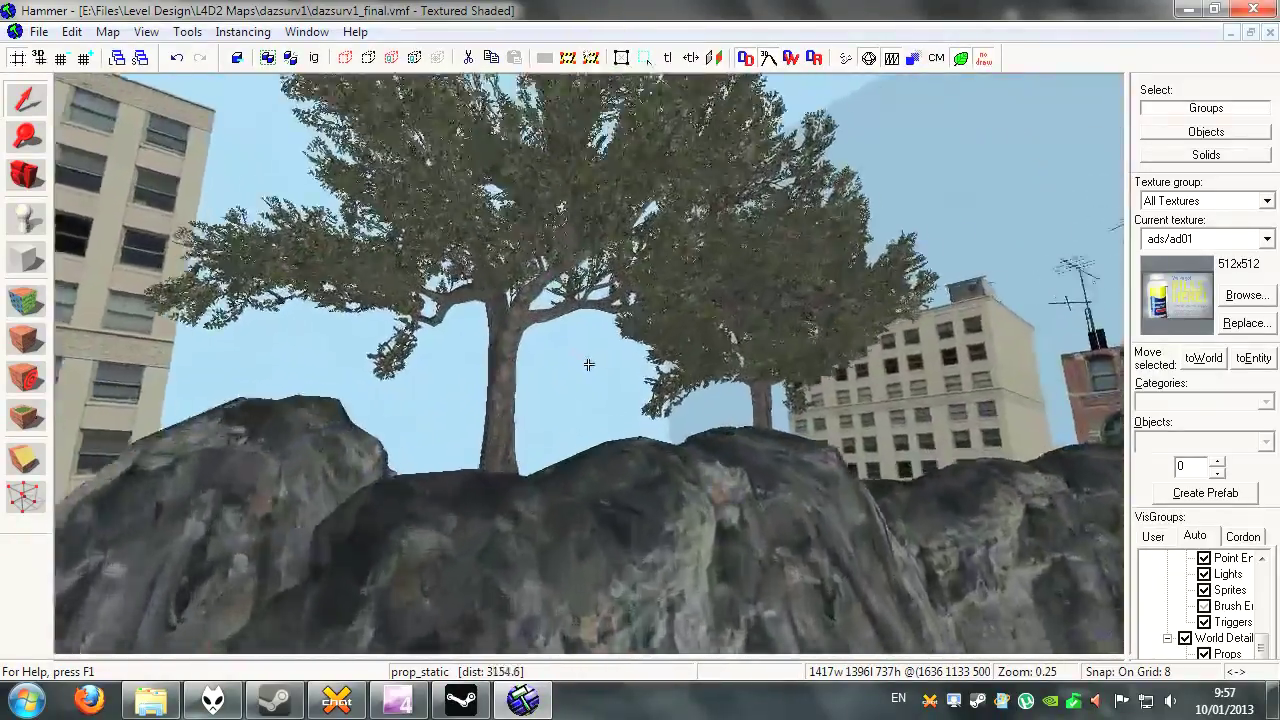
Examine the rocky cliff with its large trees and the backdrop buildings standing behind it
{"action": "key", "text": "w"}
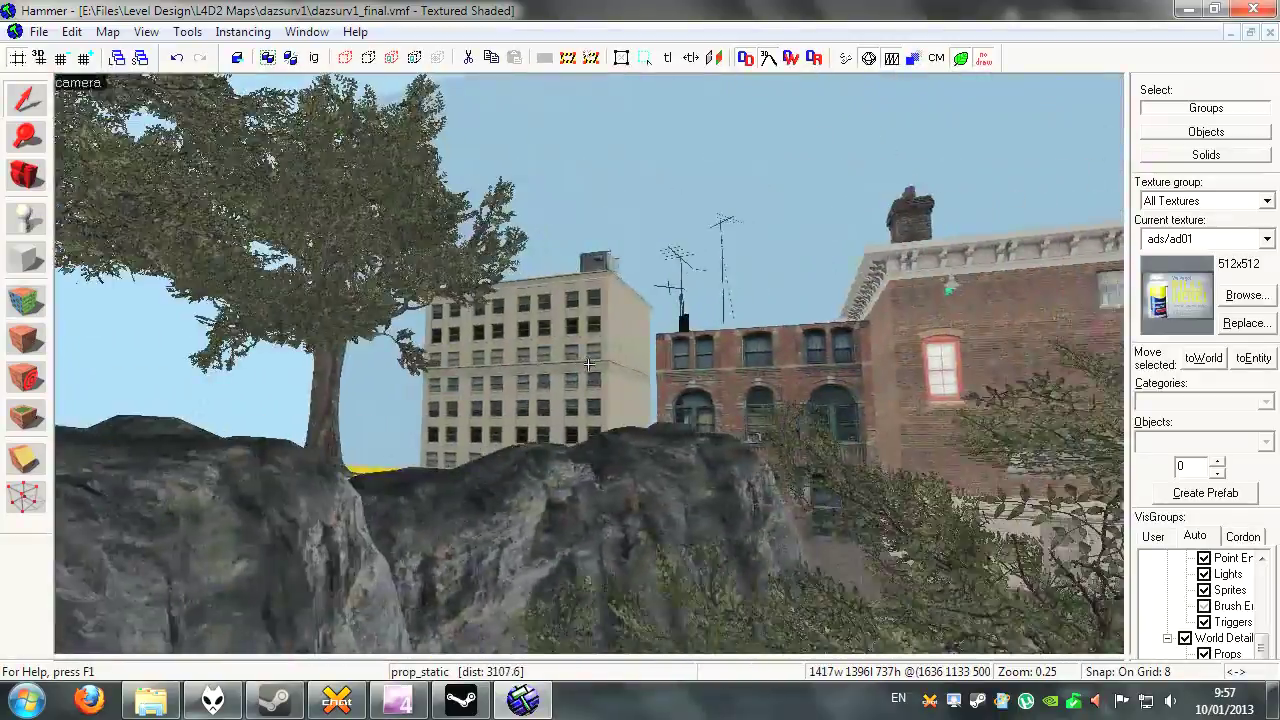
{"action": "key", "text": "s"}
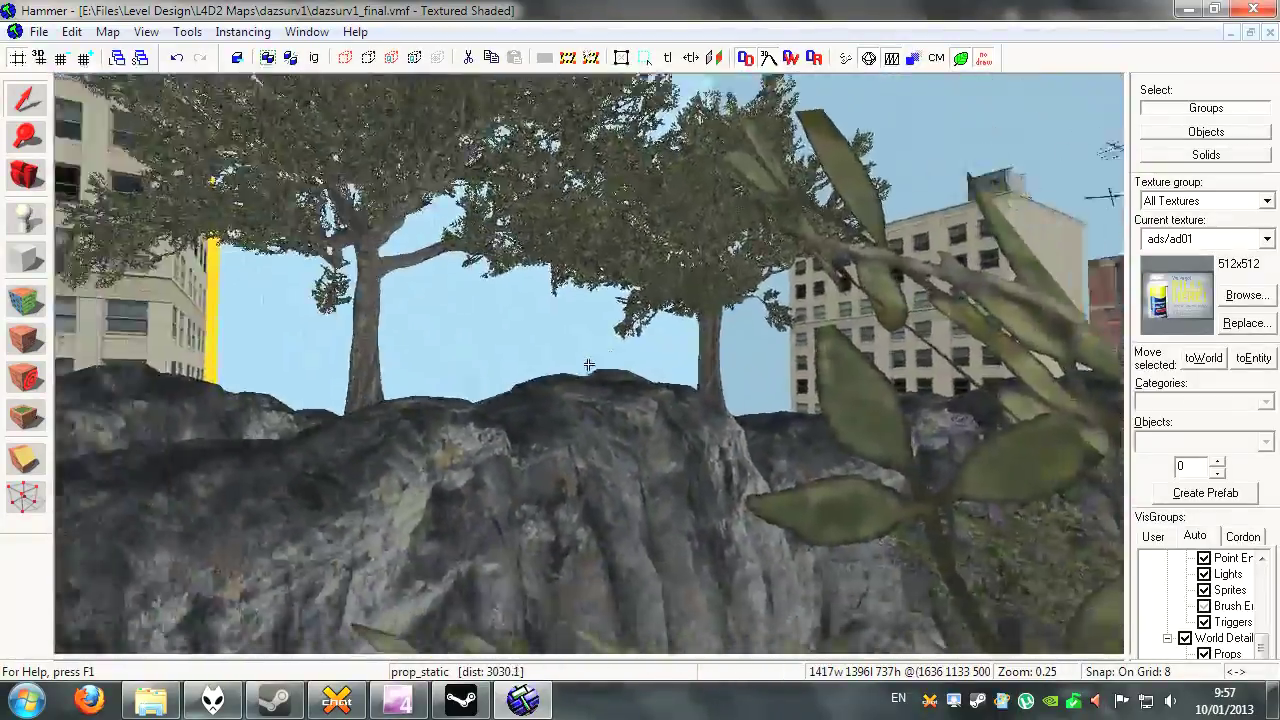
{"action": "key", "text": "w"}
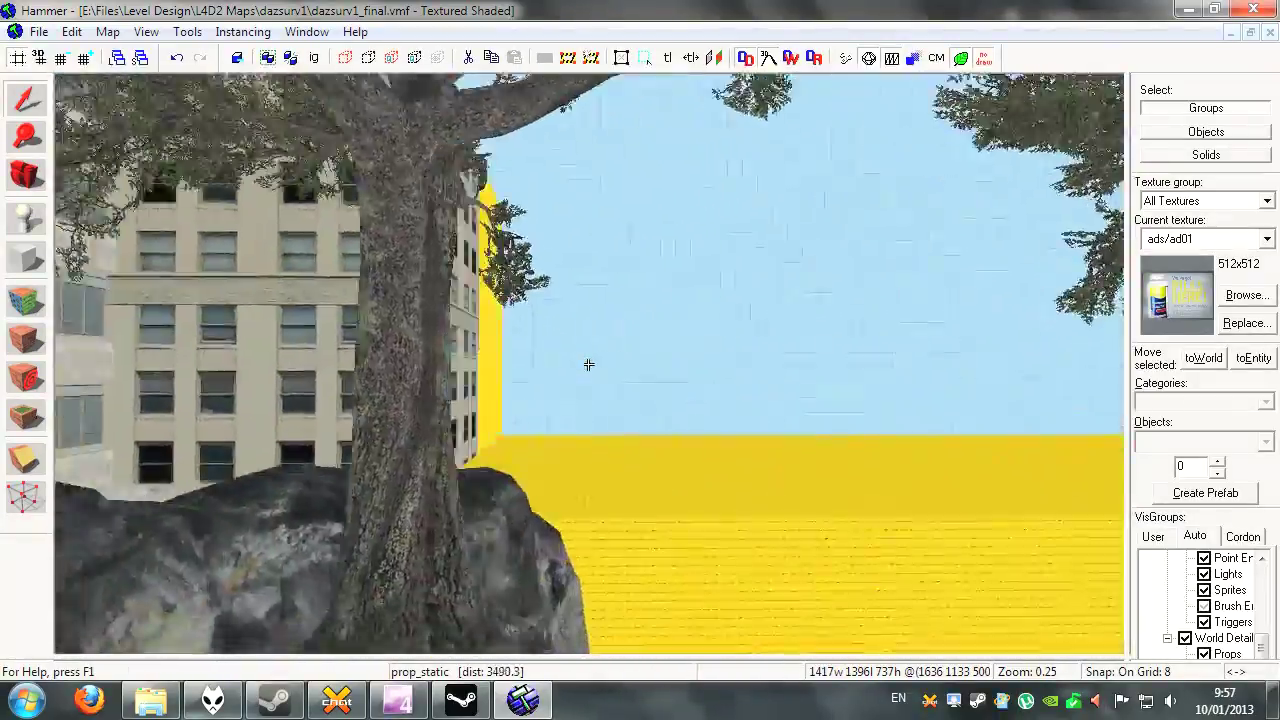
{"action": "key", "text": "s"}
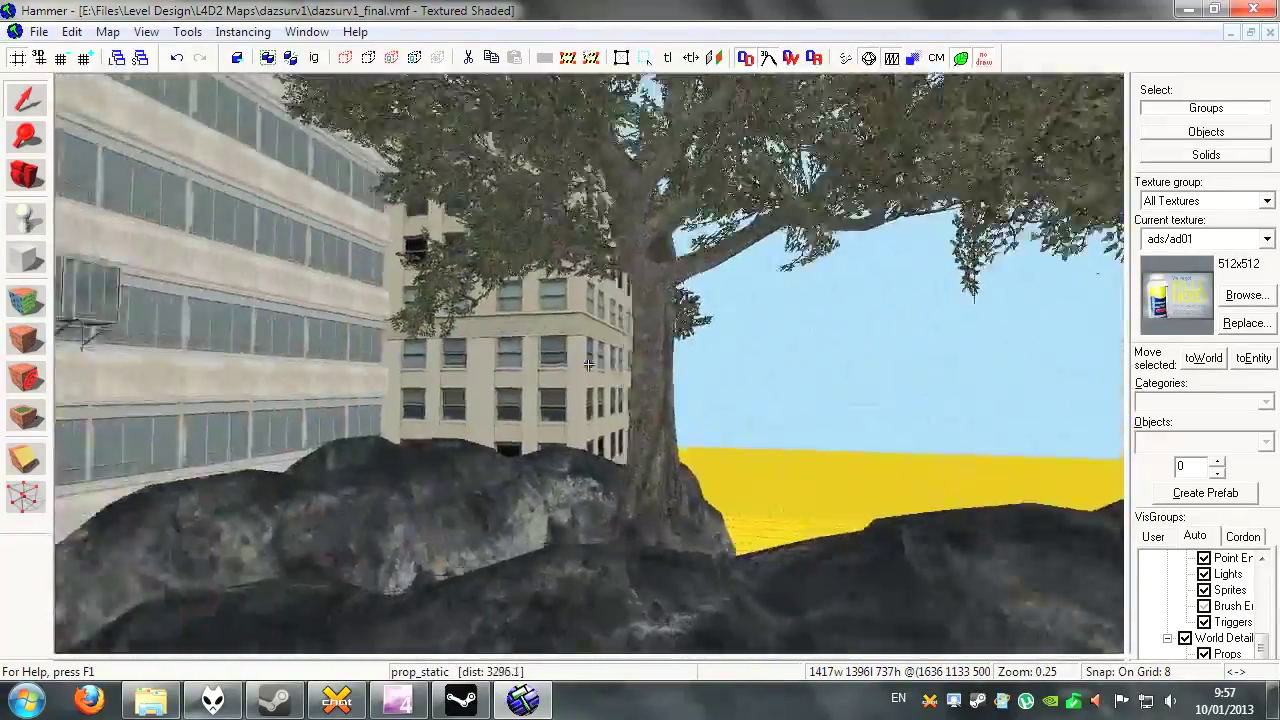
{"action": "key", "text": "s"}
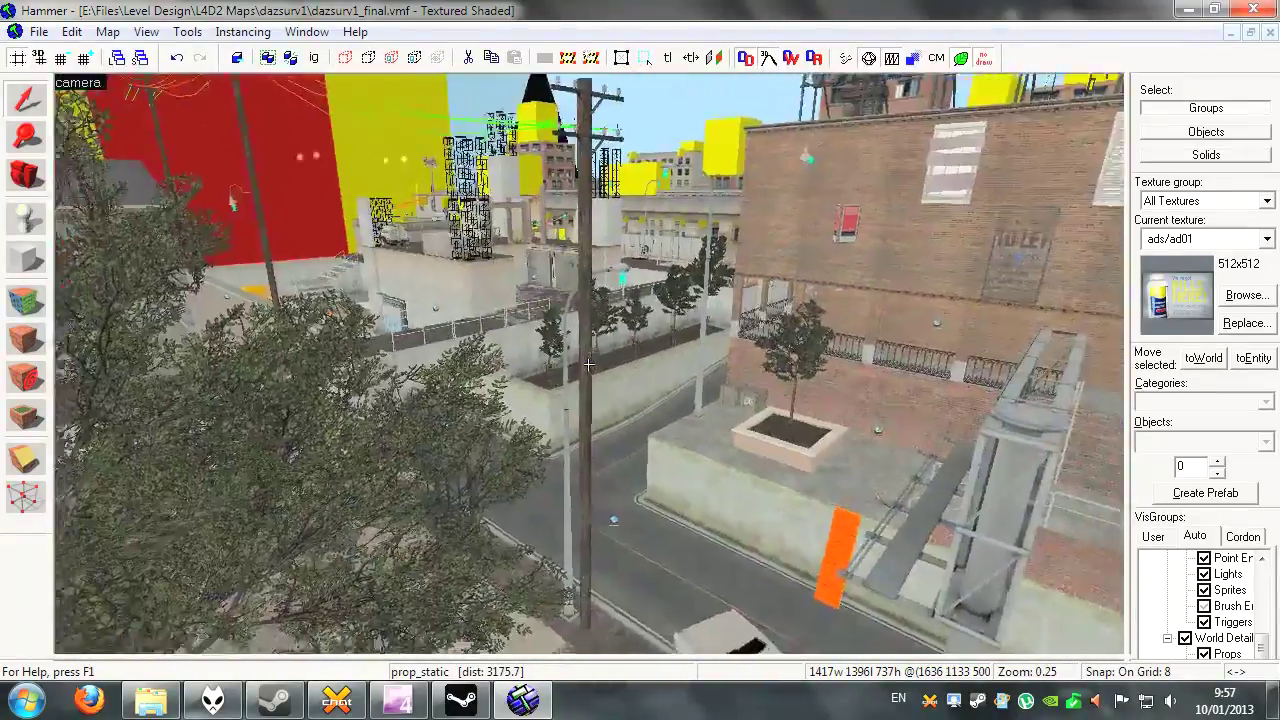
Inspect the elevated road with the red truck, including its support pillars, plank fence and street lamps
{"action": "key", "text": "w"}
{"action": "key", "text": "d"}
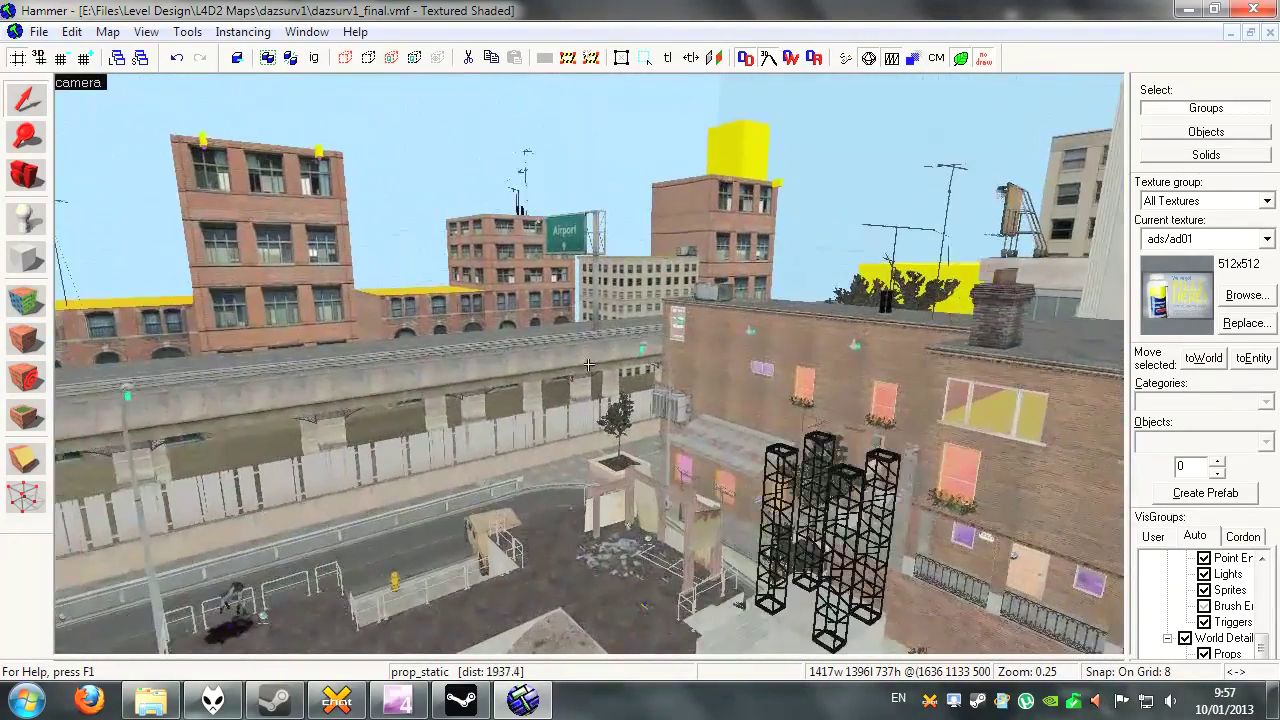
{"action": "key", "text": "w"}
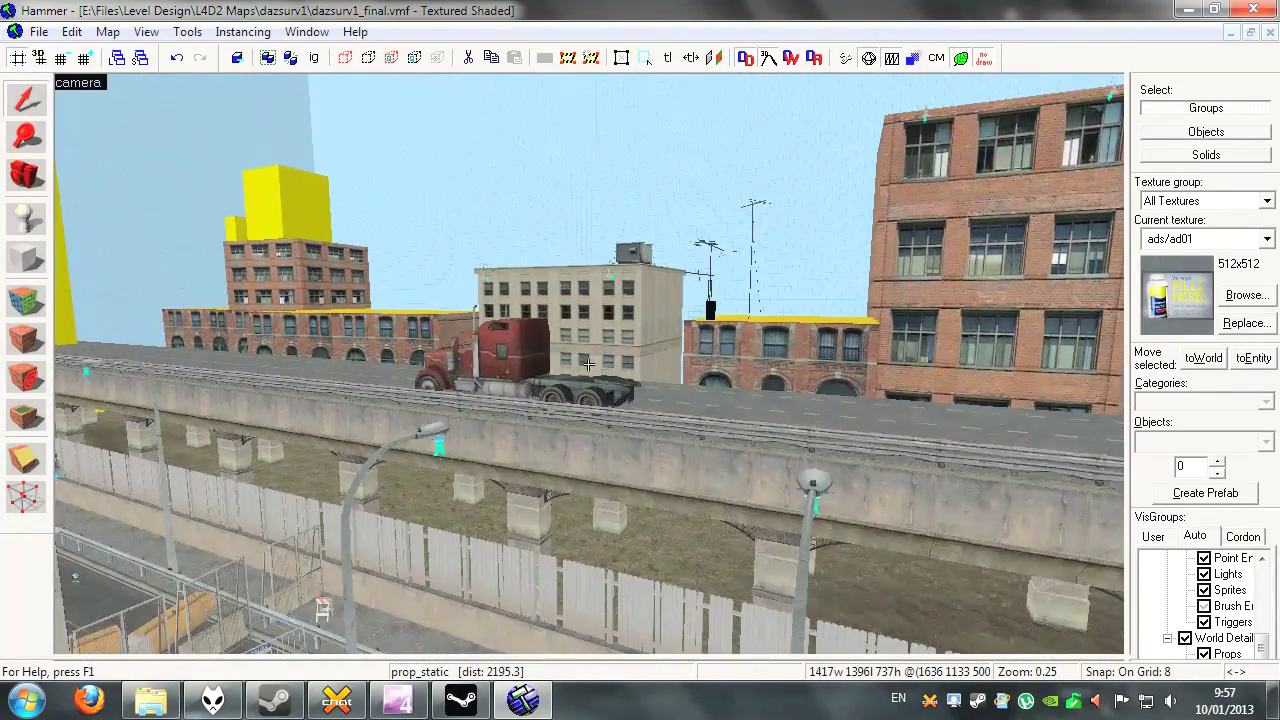
{"action": "key", "text": "w"}
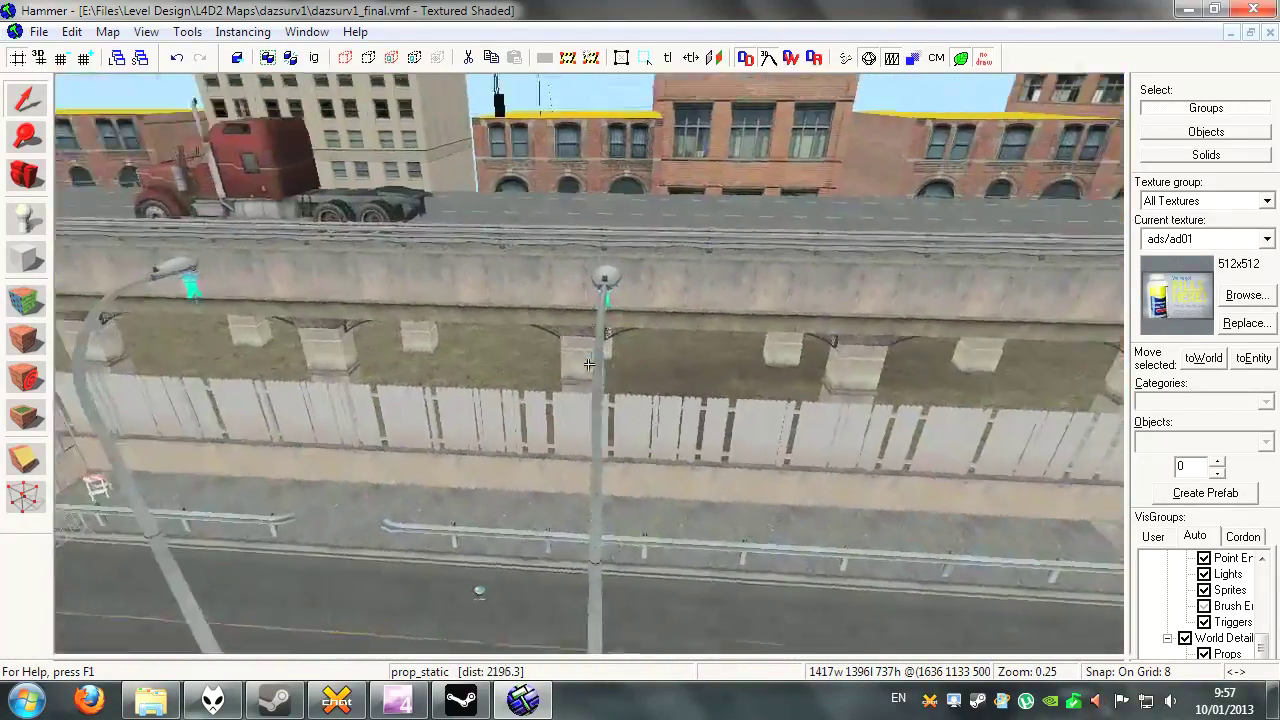
Survey the barricaded street, the concrete ruins and the brick building's rooftop near the Airport sign
{"action": "key", "text": "w"}
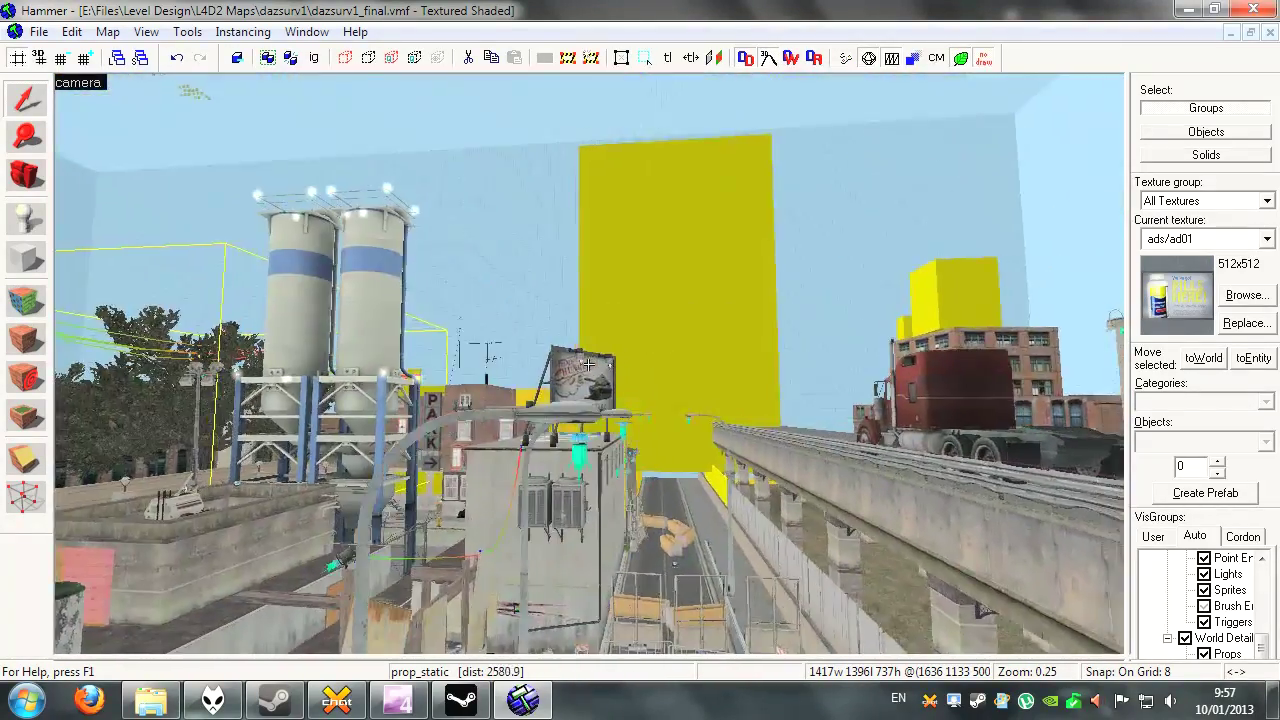
{"action": "key", "text": "d"}
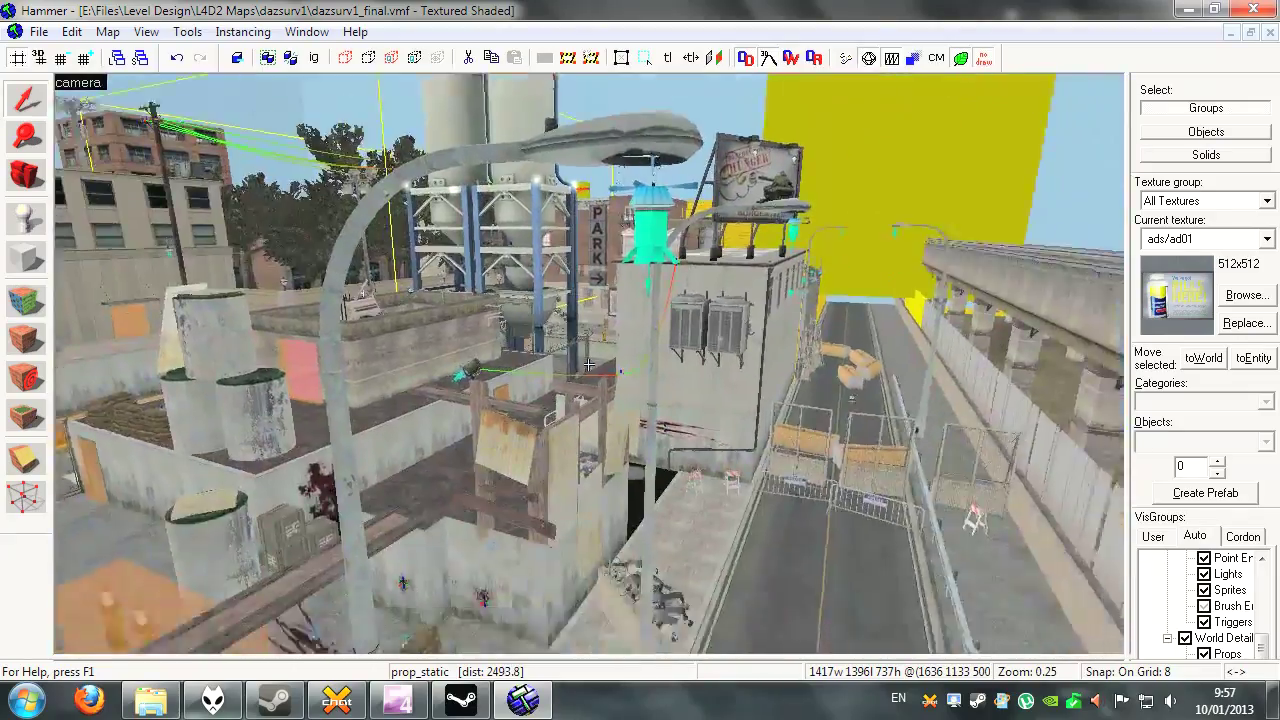
{"action": "key", "text": "w"}
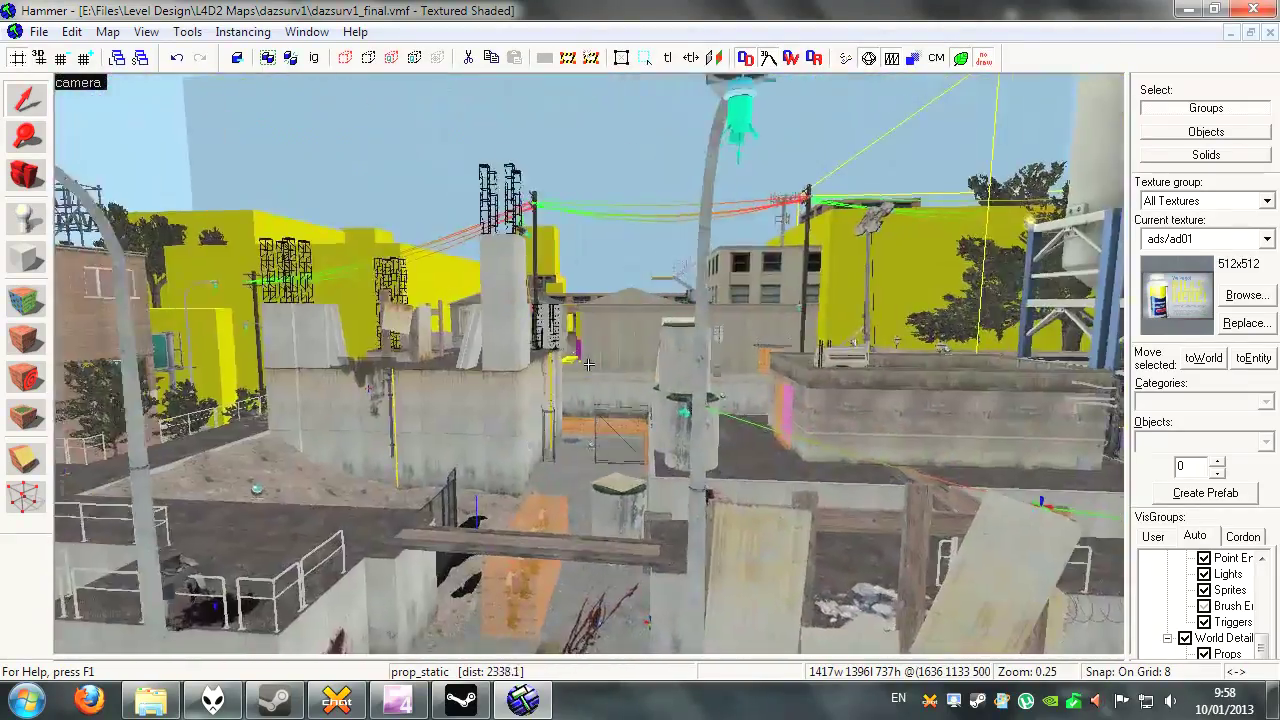
{"action": "key", "text": "w"}
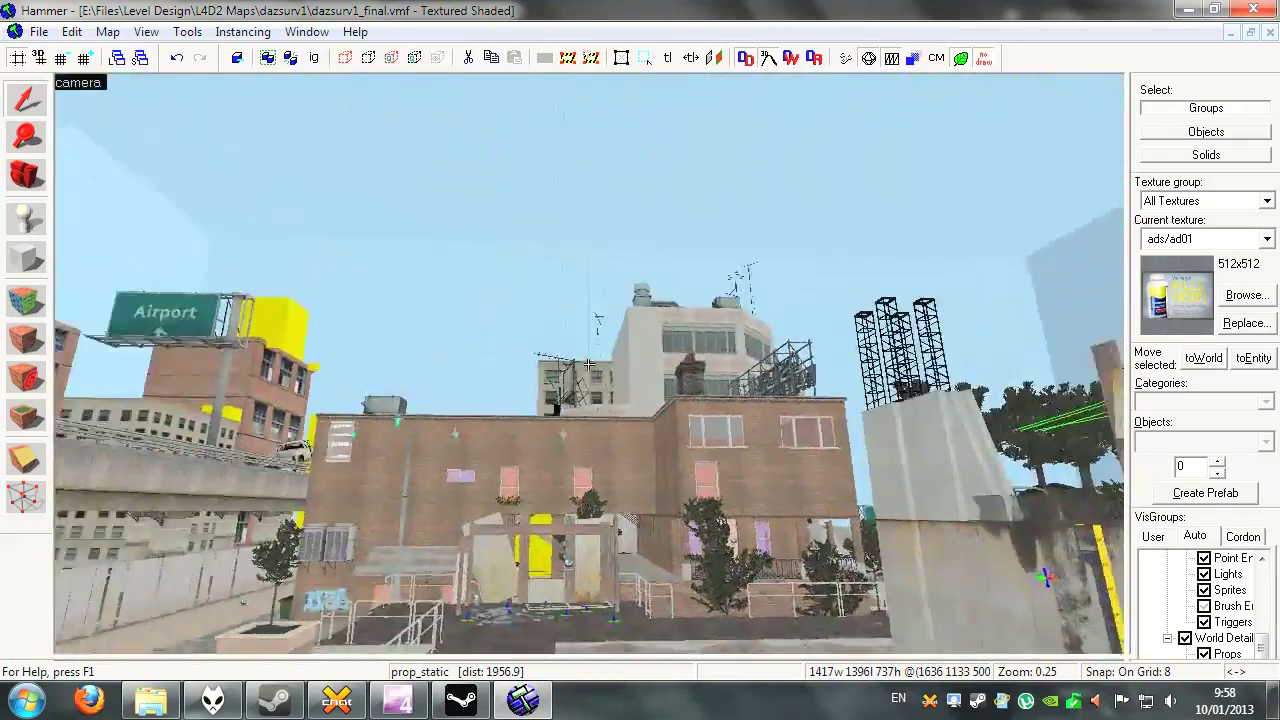
{"action": "key", "text": "w"}
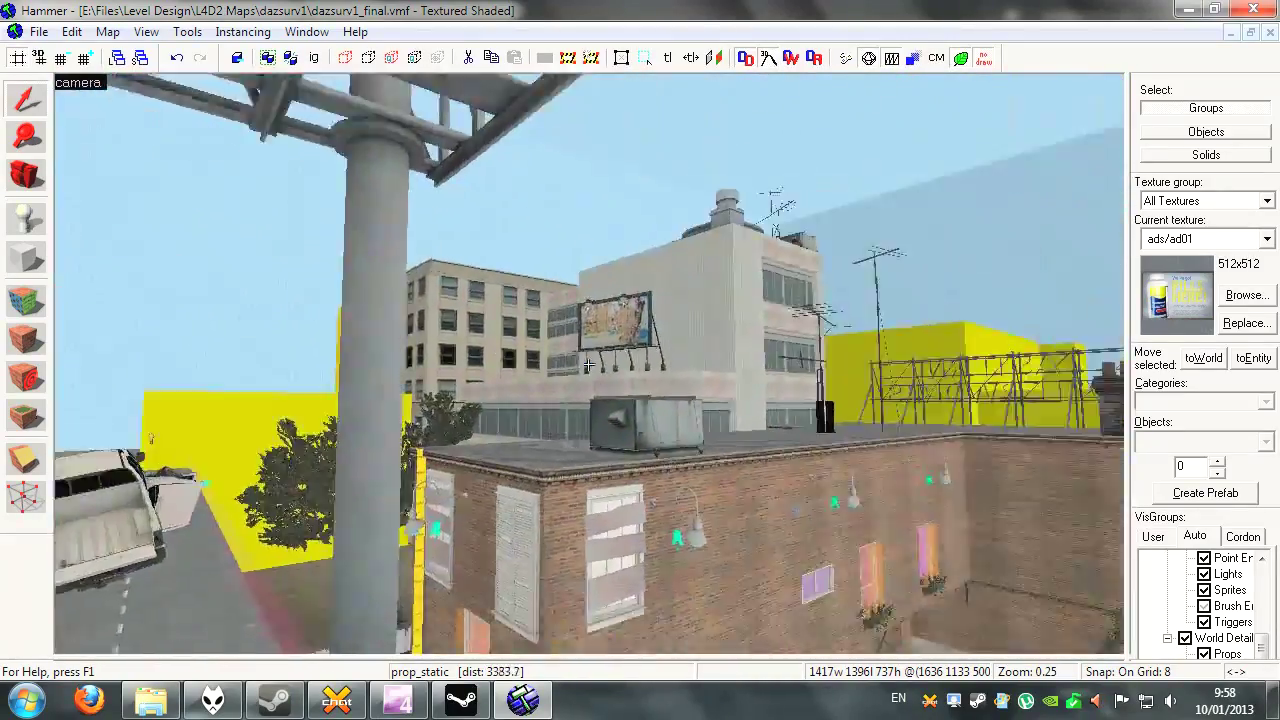
Examine the elevated road and the street corner with the parked Humvee, graffiti wall and bench shelter
{"action": "key", "text": "w"}
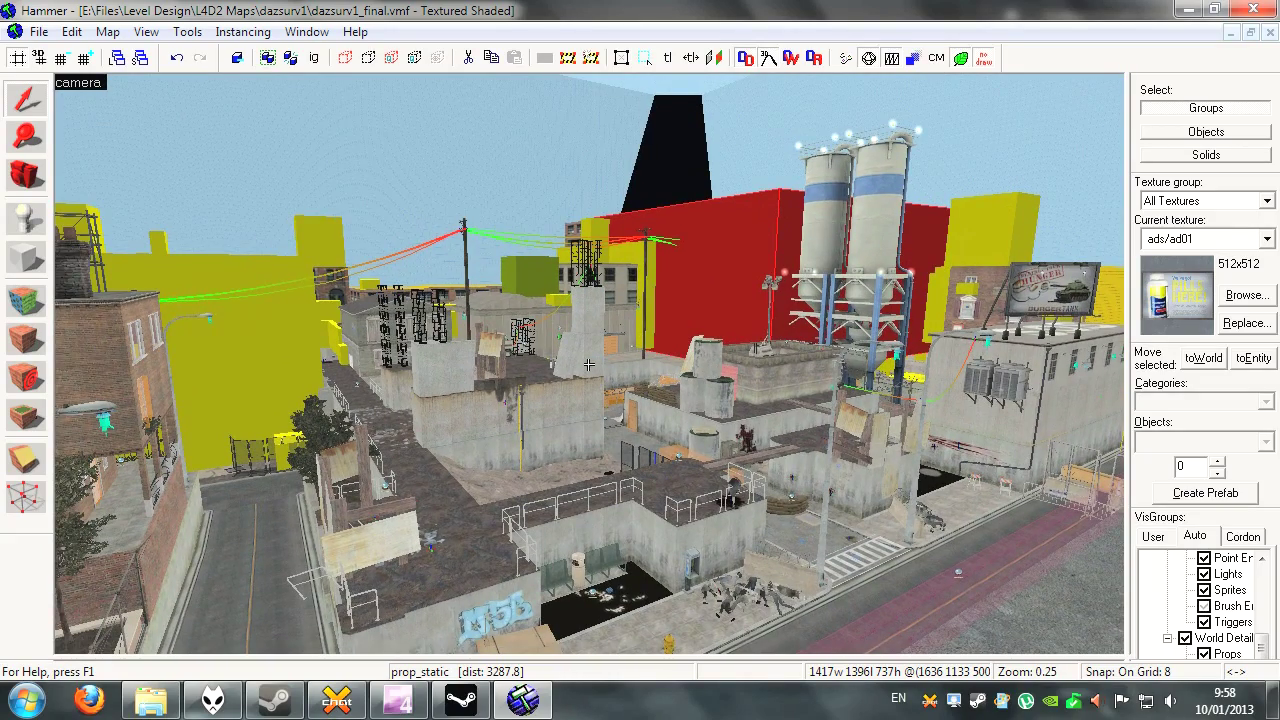
{"action": "key", "text": "w"}
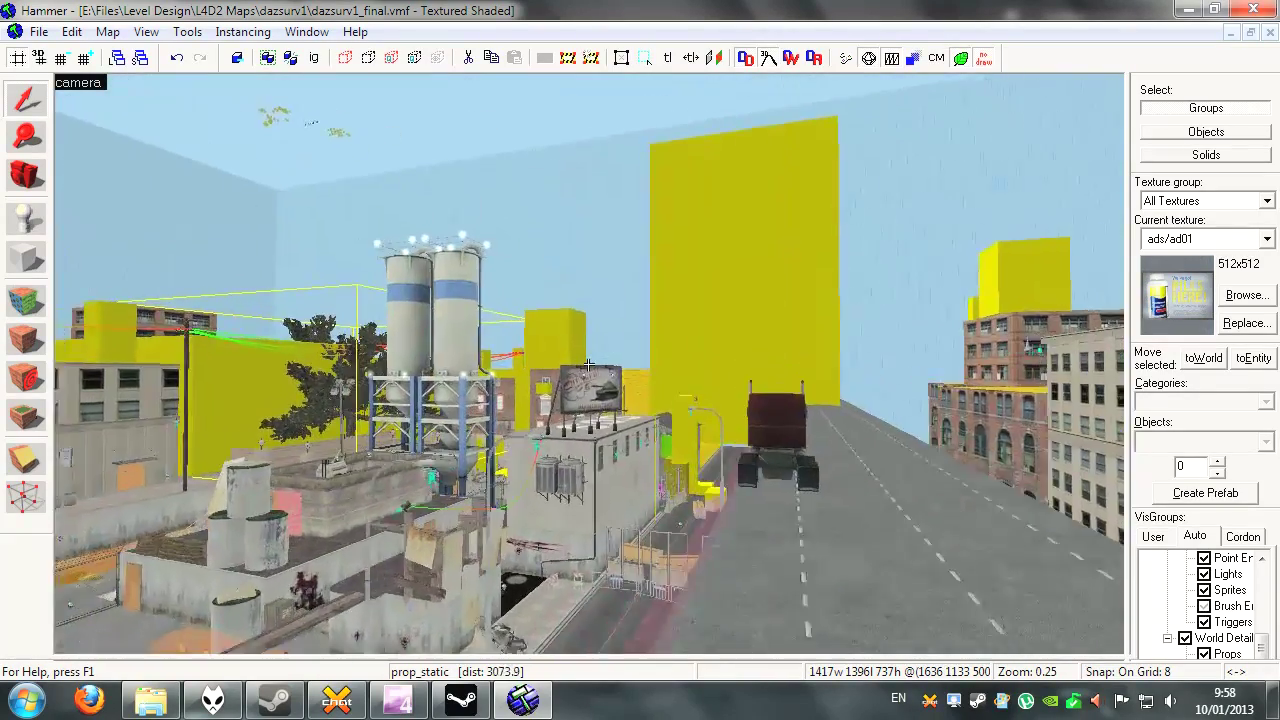
{"action": "key", "text": "w"}
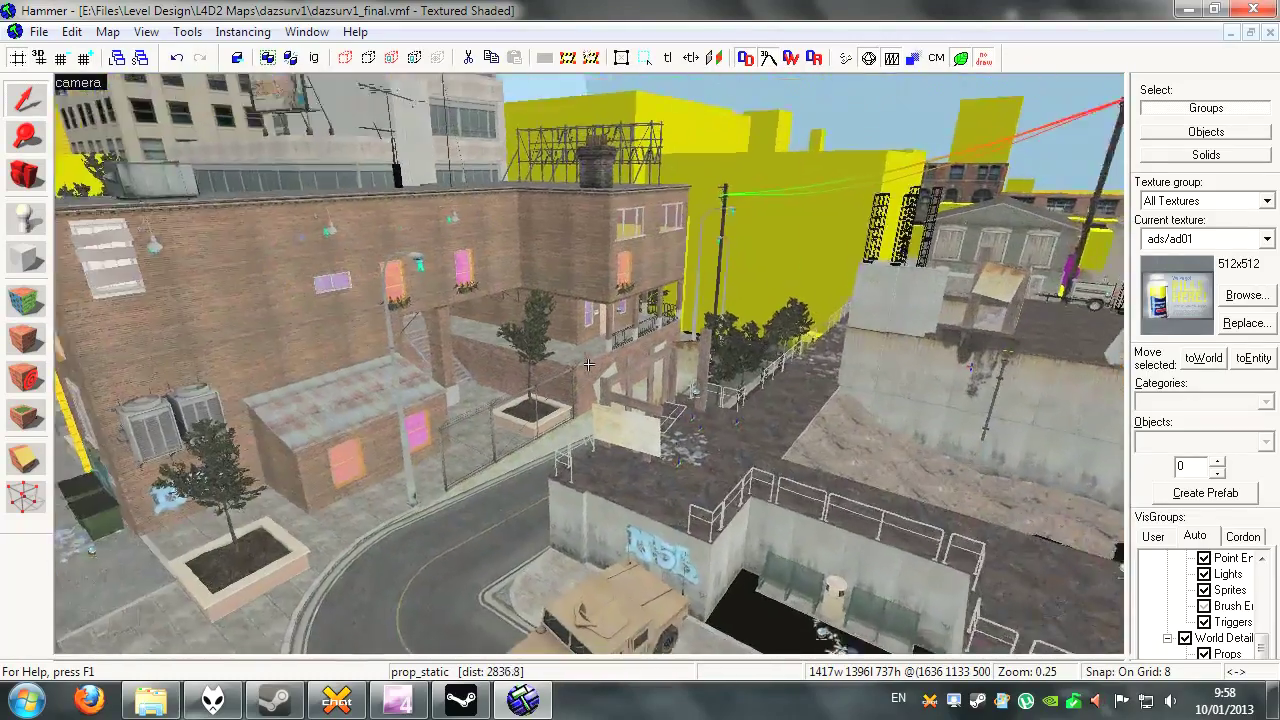
{"action": "key", "text": "a"}
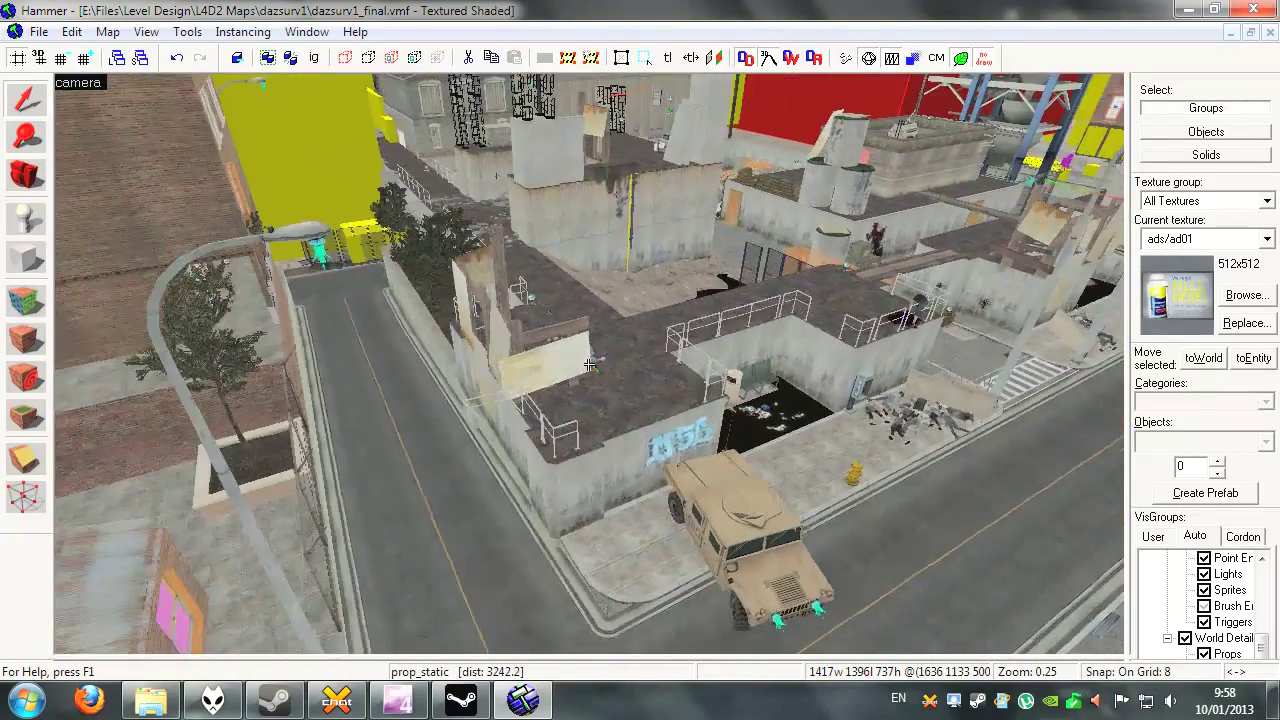
{"action": "key", "text": "w"}
{"action": "key", "text": "d"}
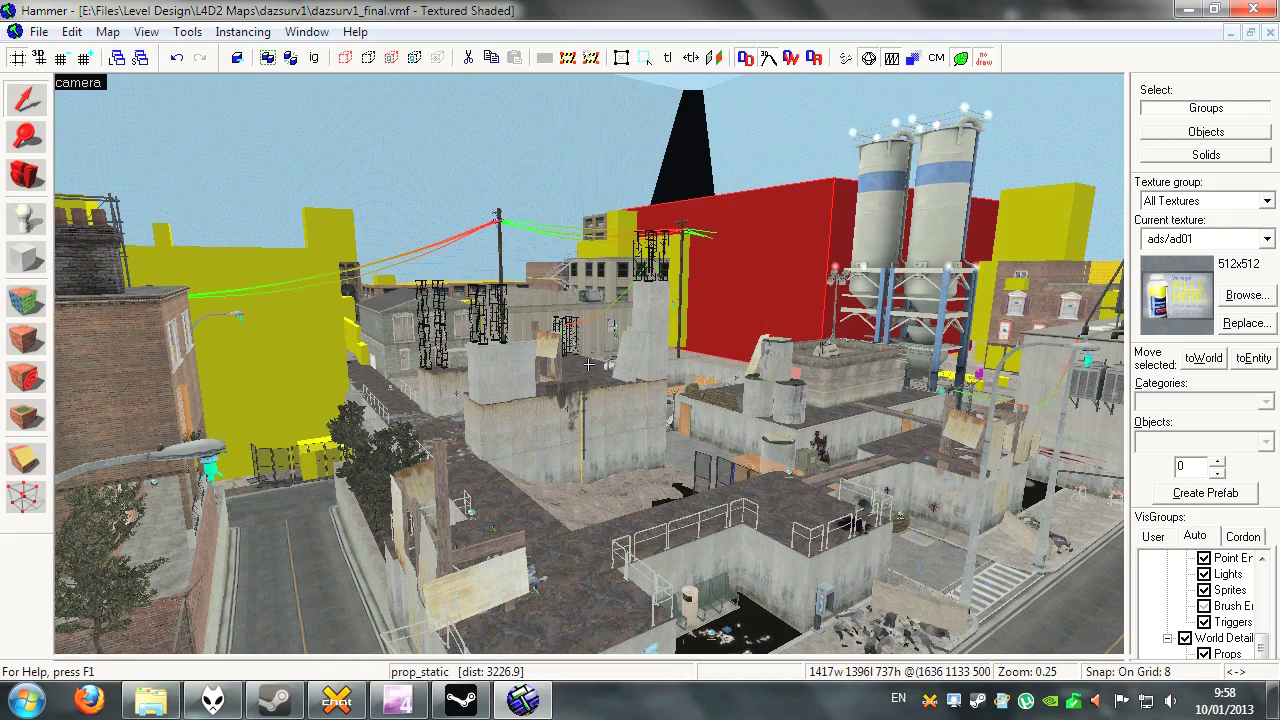
Inspect the central concrete ruins, the railed rooftops, and the twin silos beside the Burger Tank billboard
{"action": "key", "text": "d"}
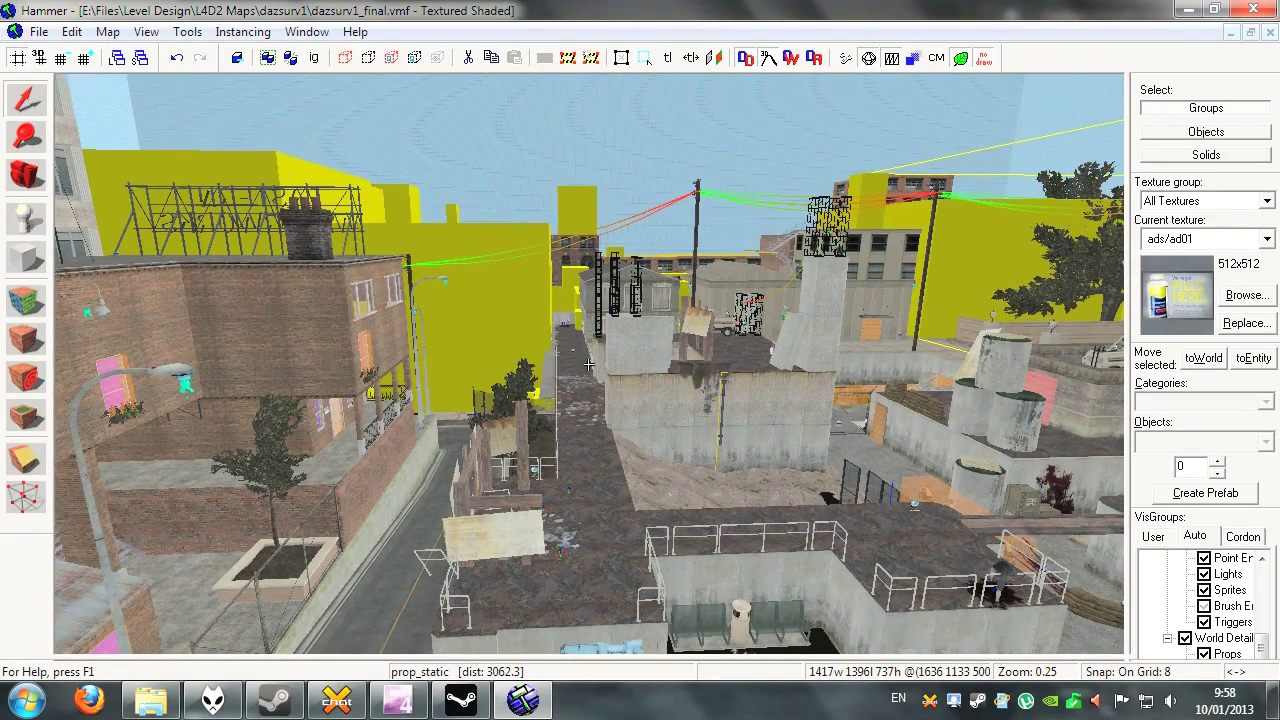
{"action": "key", "text": "w"}
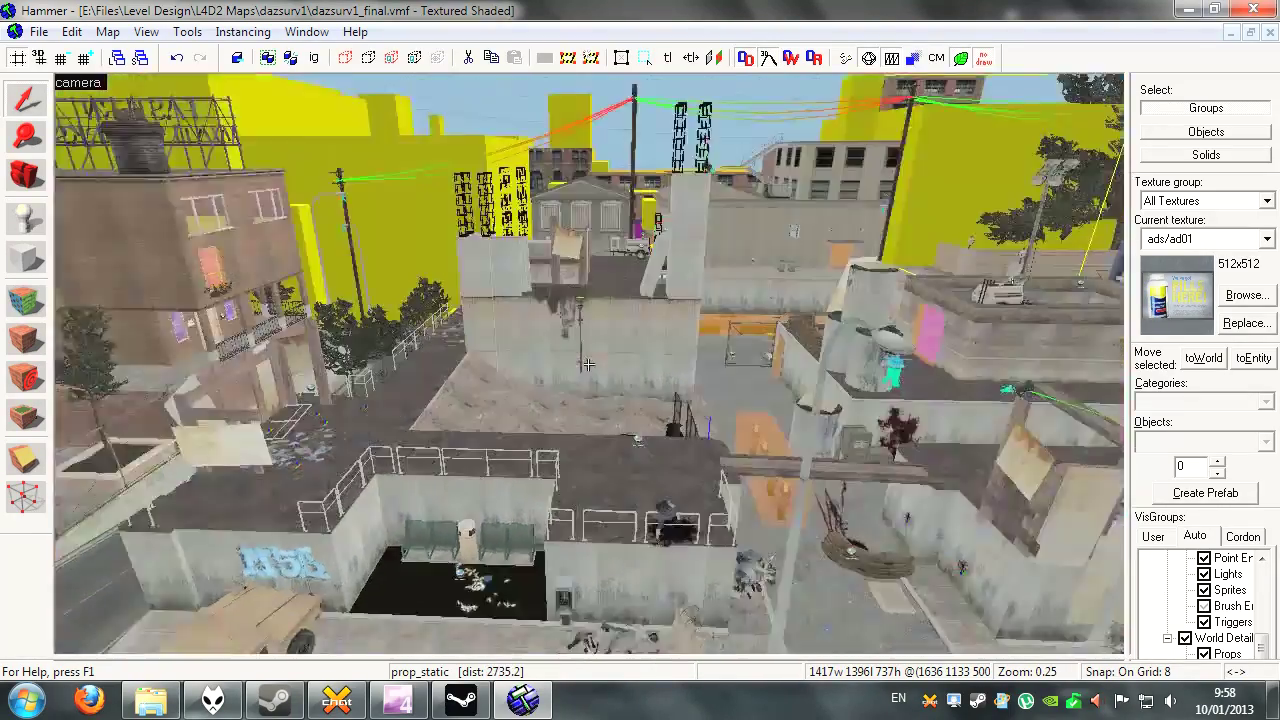
{"action": "key", "text": "d"}
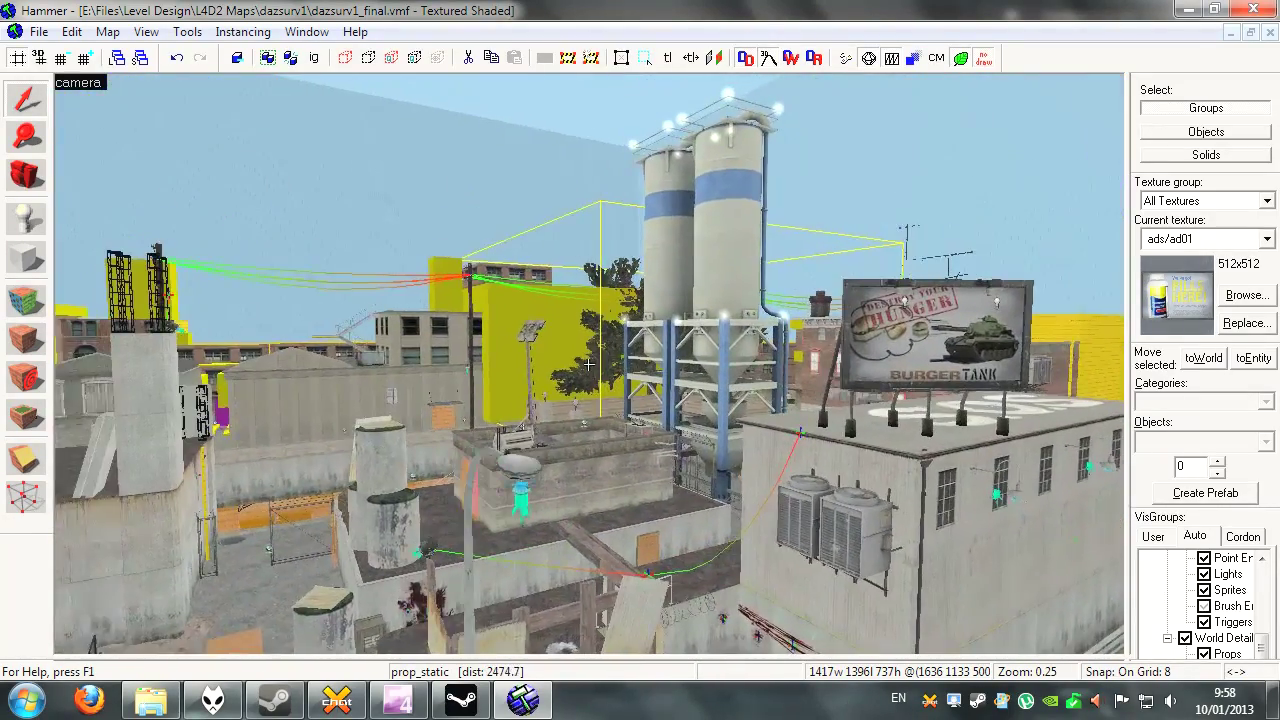
{"action": "key", "text": "d"}
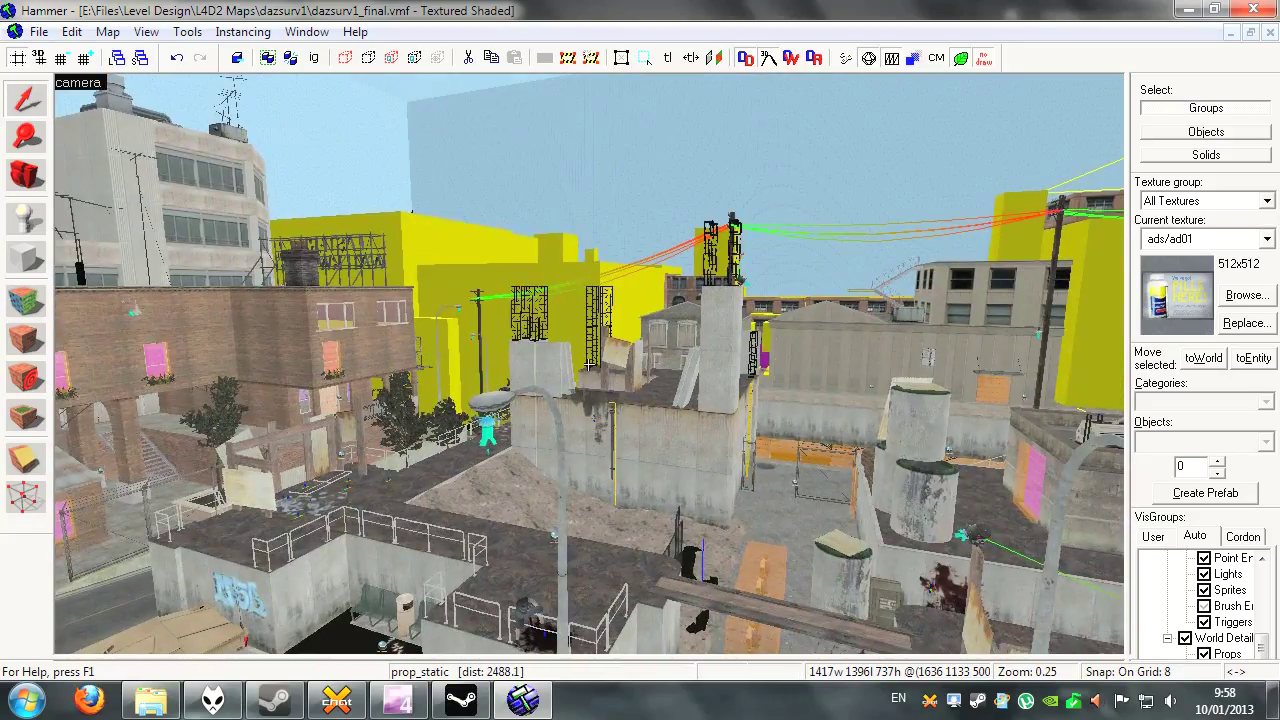
{"action": "key", "text": "s"}
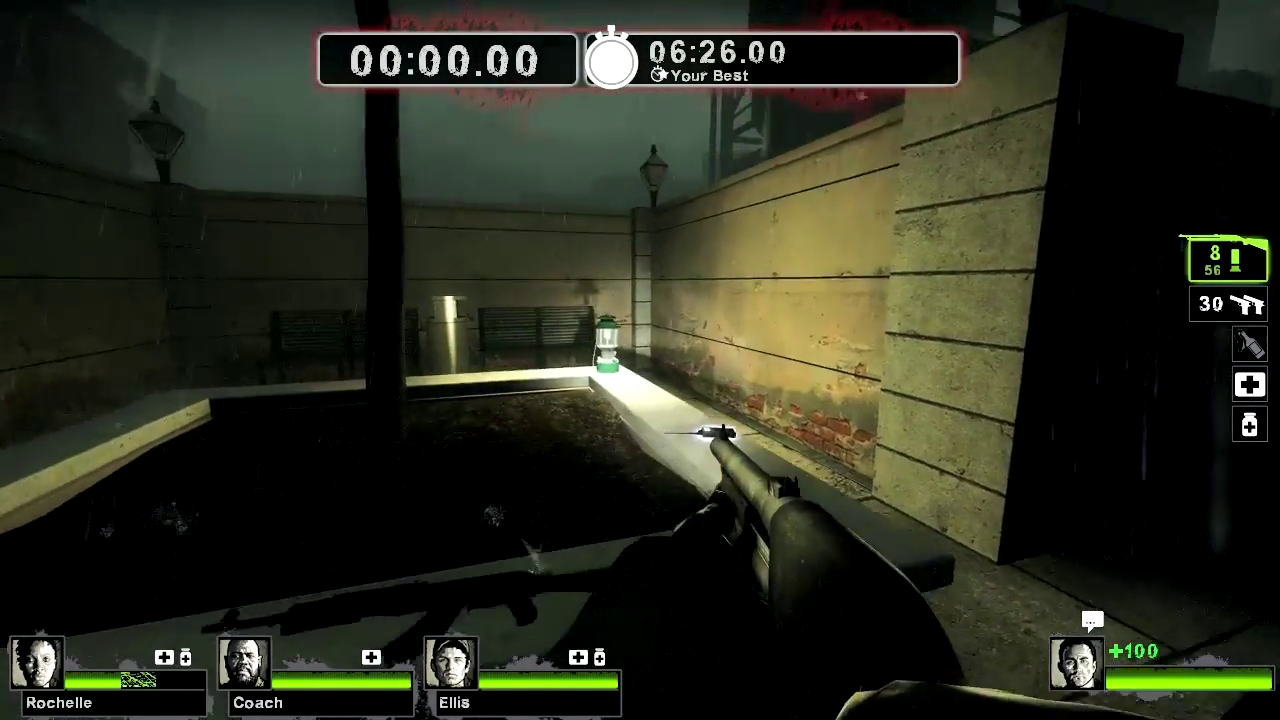
Switch to the running game and explore the walled courtyard with its tree planter, lanterns and wall lamps
{"action": "key", "text": "w"}
{"action": "key", "text": "d"}
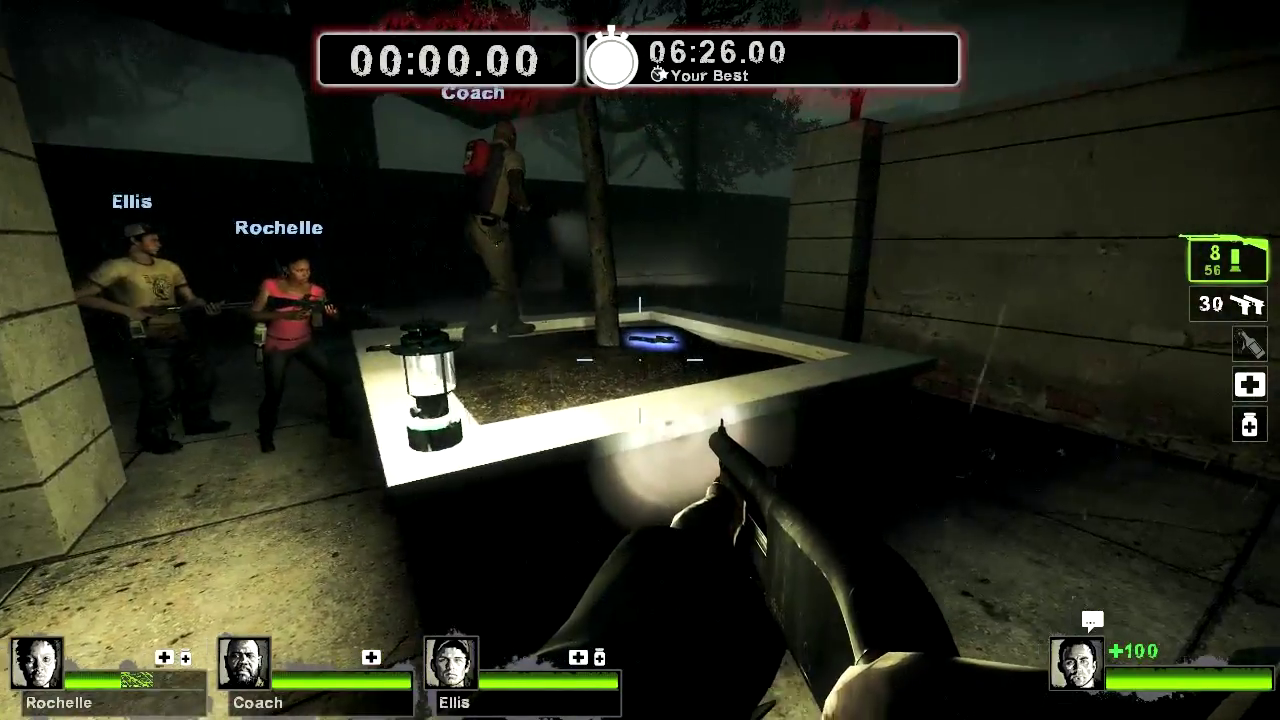
{"action": "key", "text": "d"}
{"action": "key", "text": "w"}
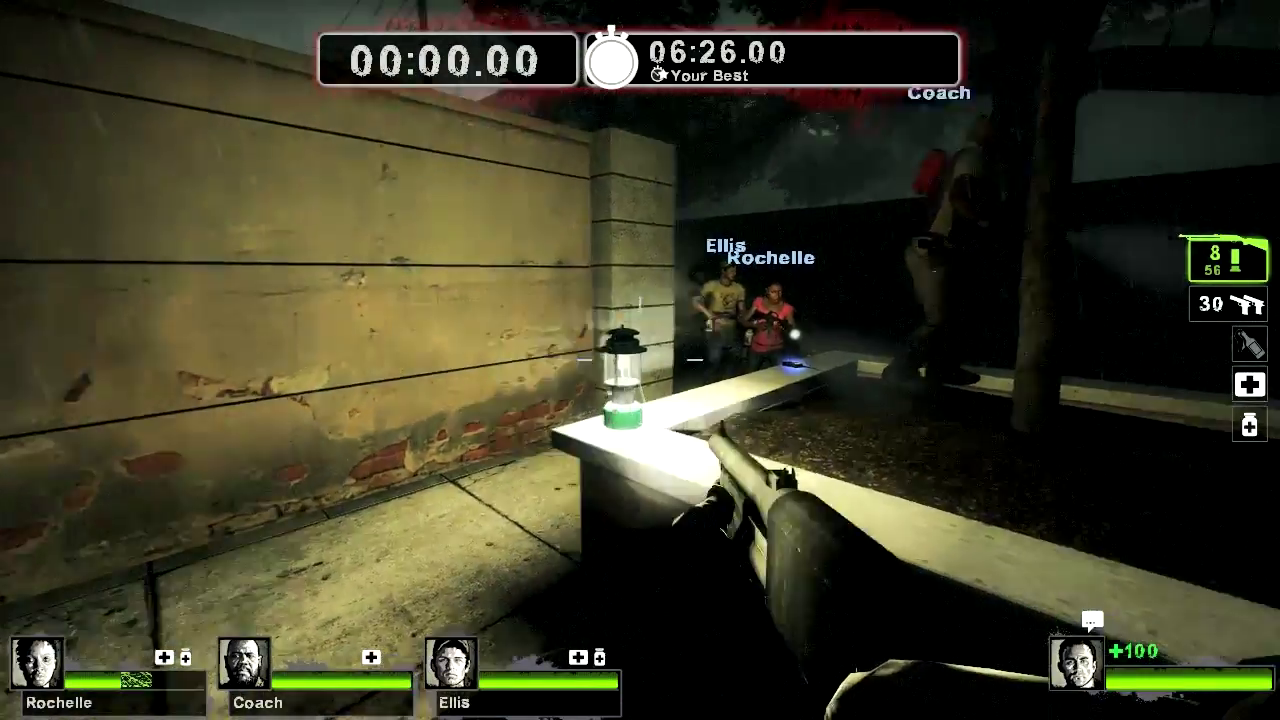
{"action": "key", "text": "d"}
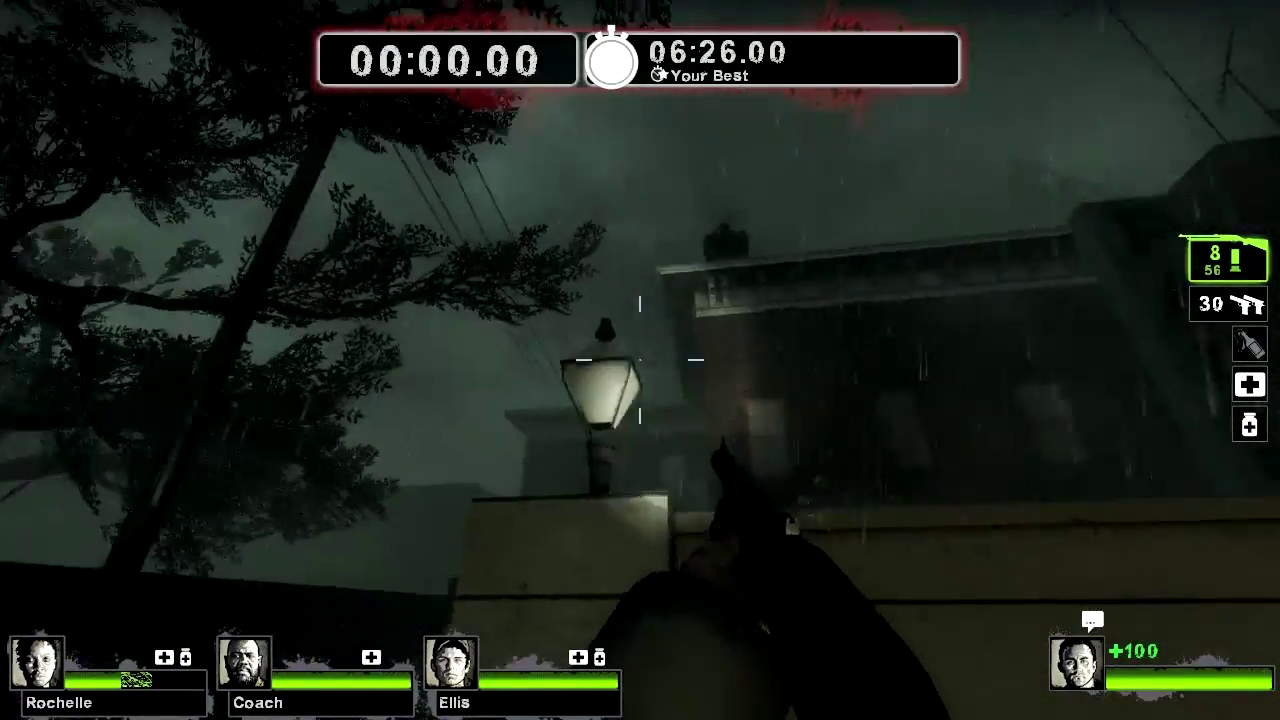
{"action": "key", "text": "a"}
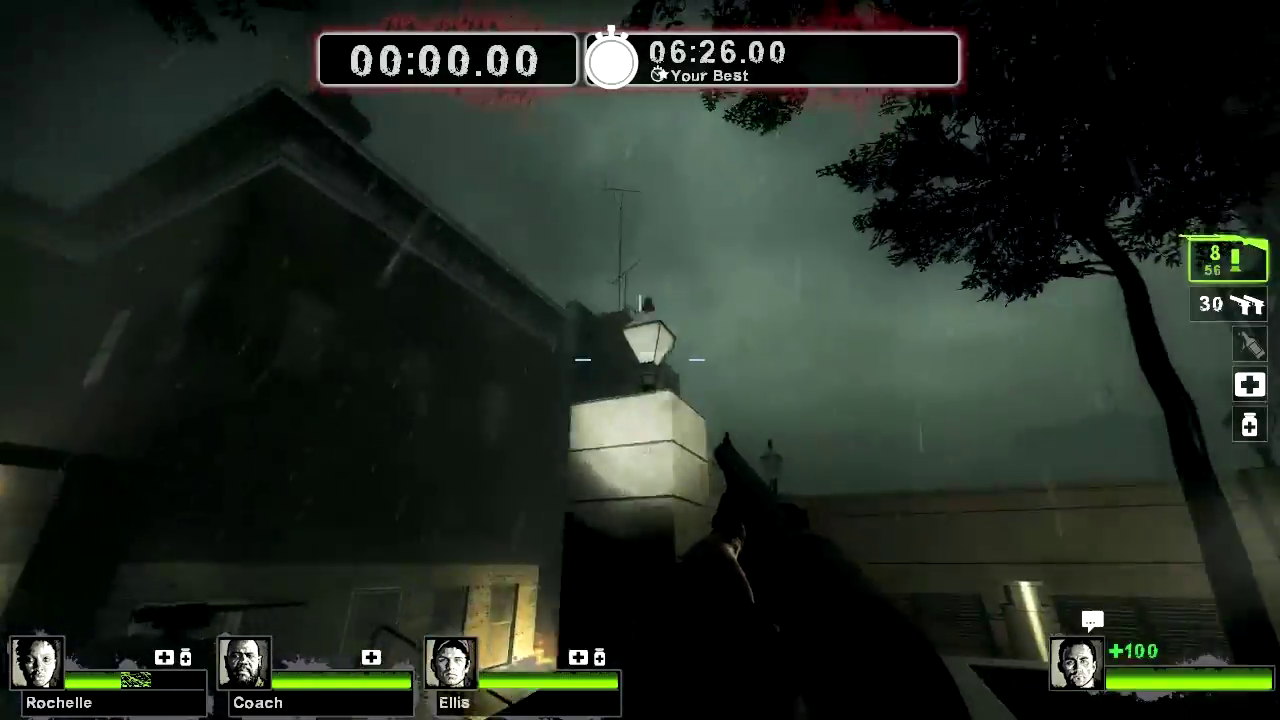
{"action": "key", "text": "a"}
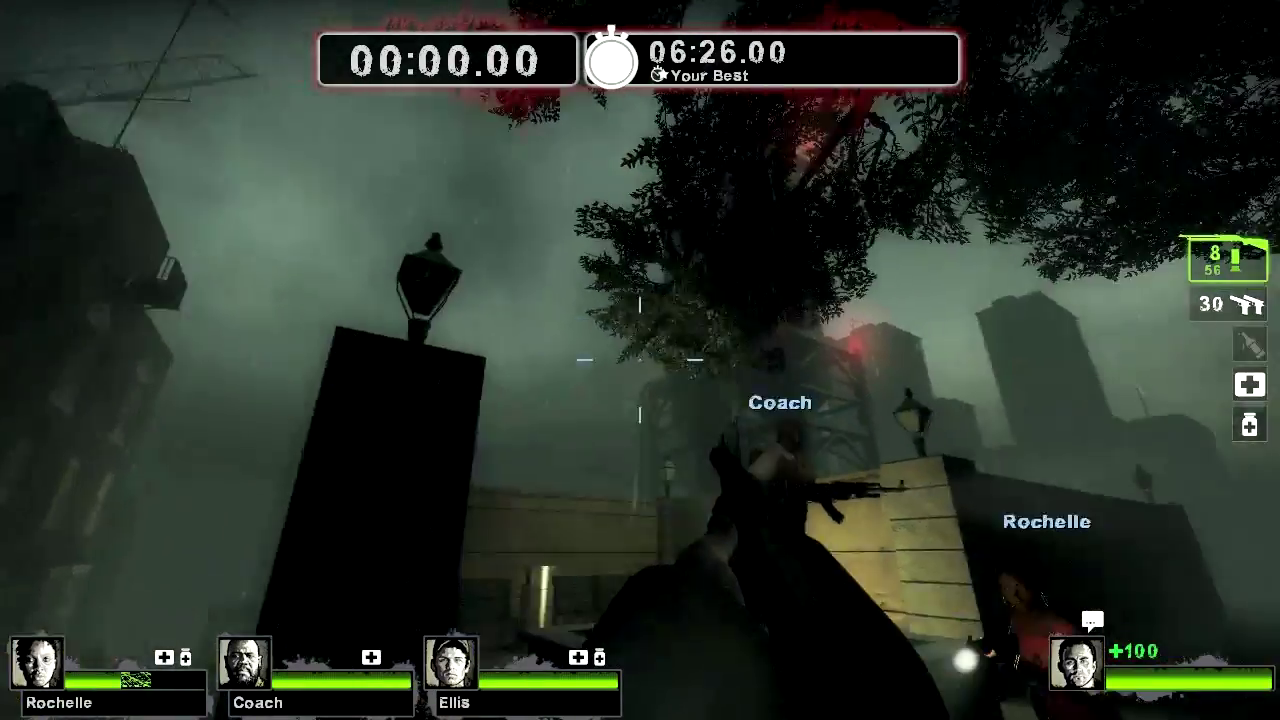
Walk past the mounted gun and down to the burning barrel beside the wooden crate
{"action": "key", "text": "a"}
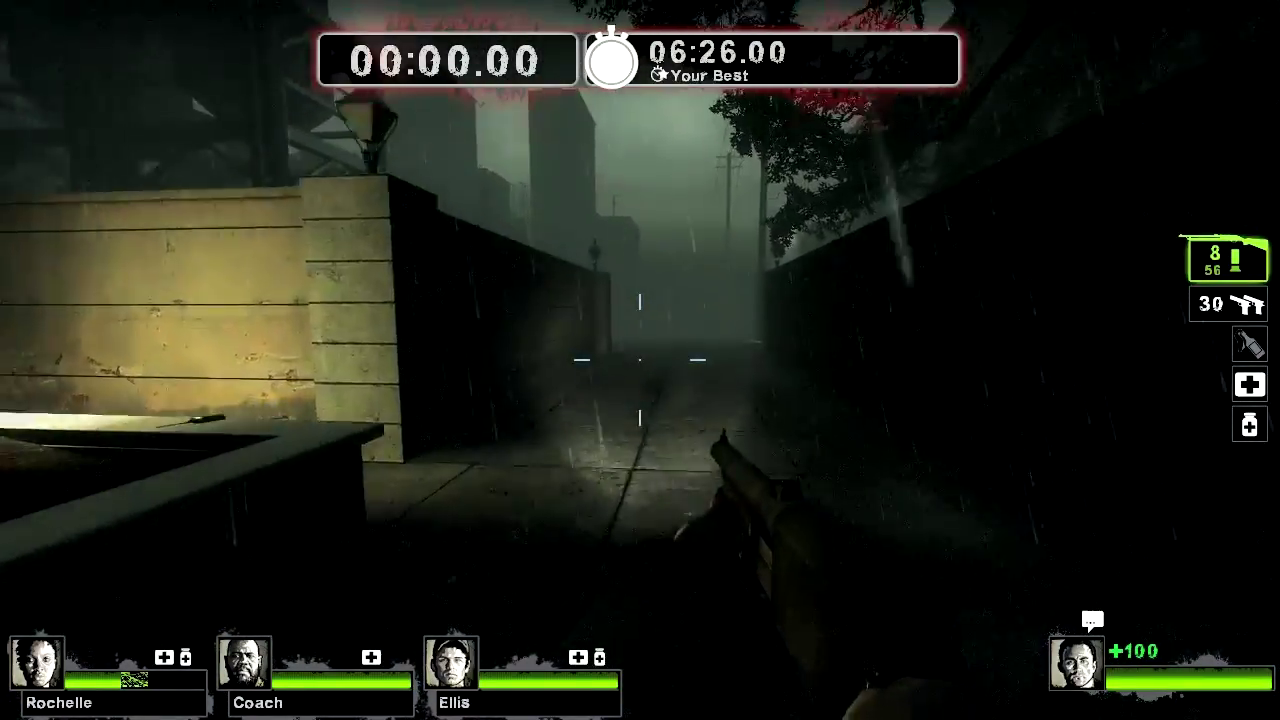
{"action": "key", "text": "a"}
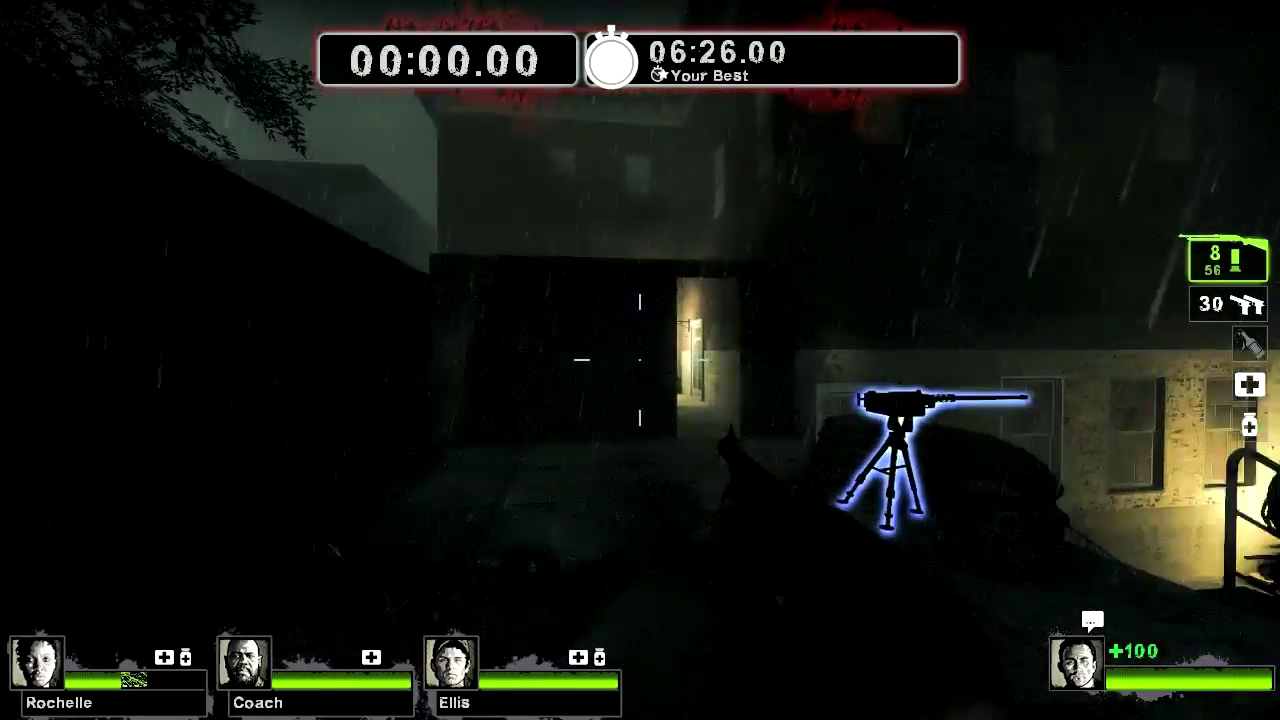
{"action": "key", "text": "w"}
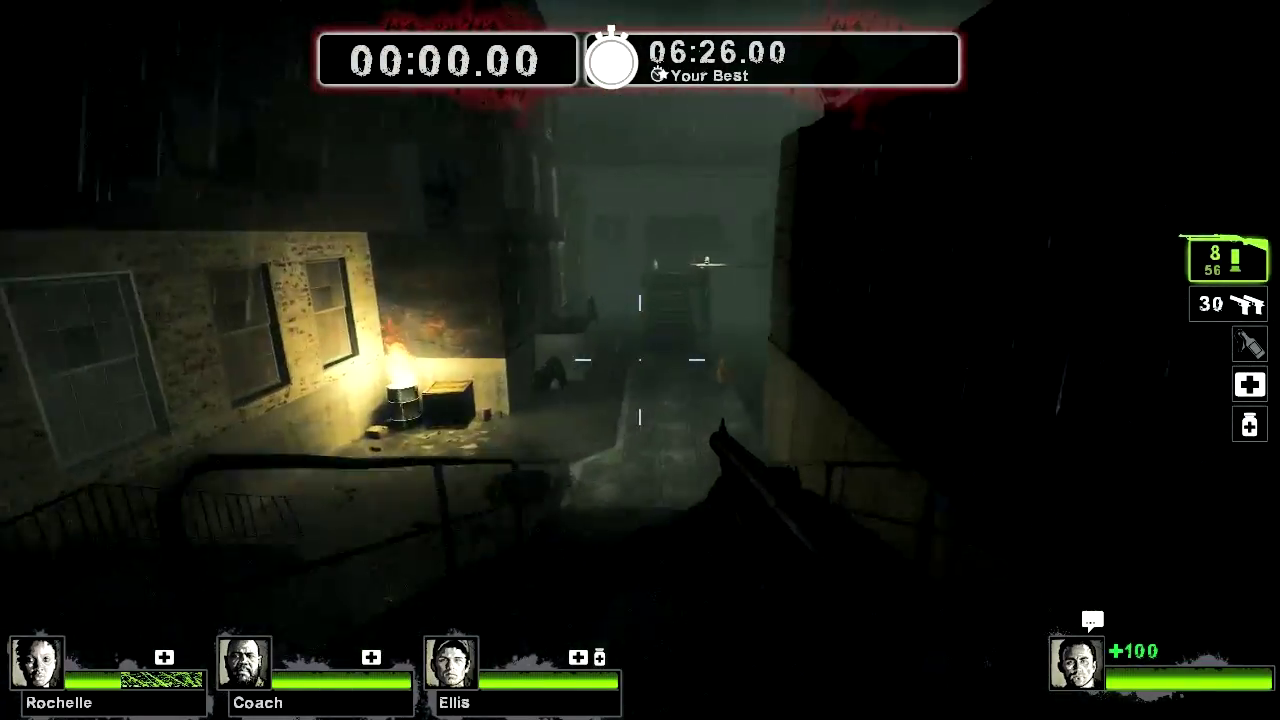
{"action": "key", "text": "w"}
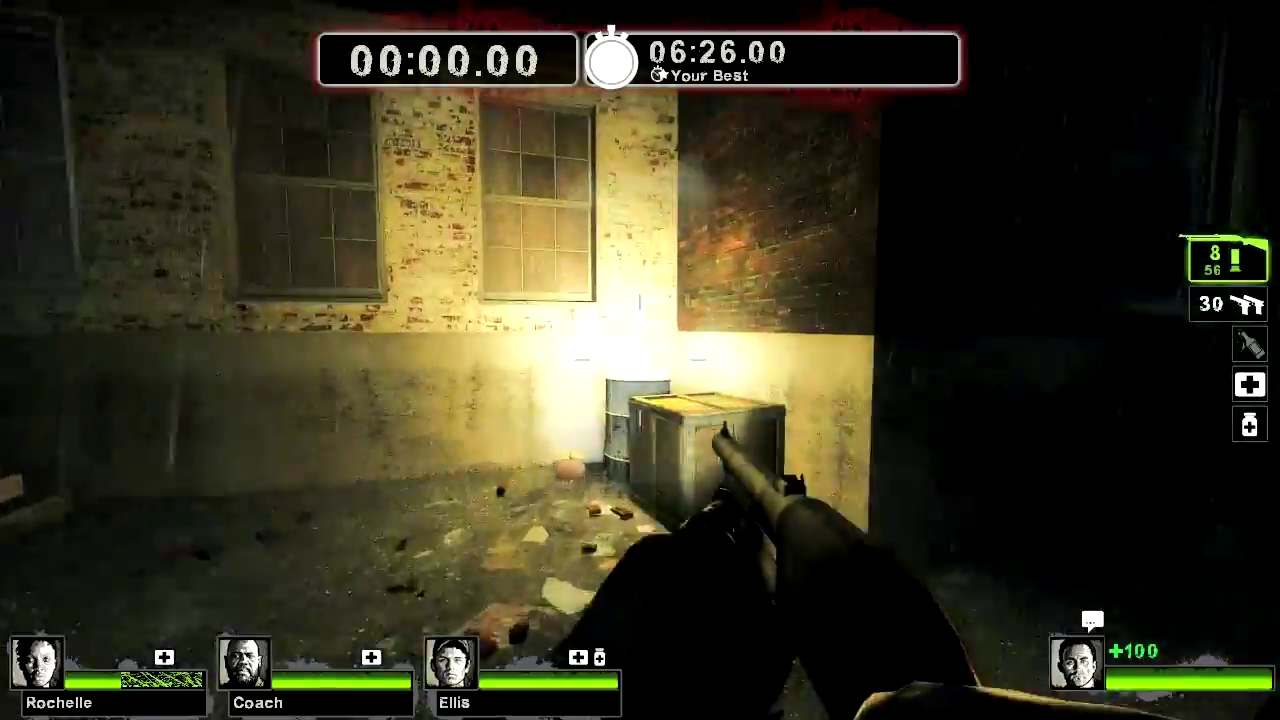
{"action": "key", "text": "w"}
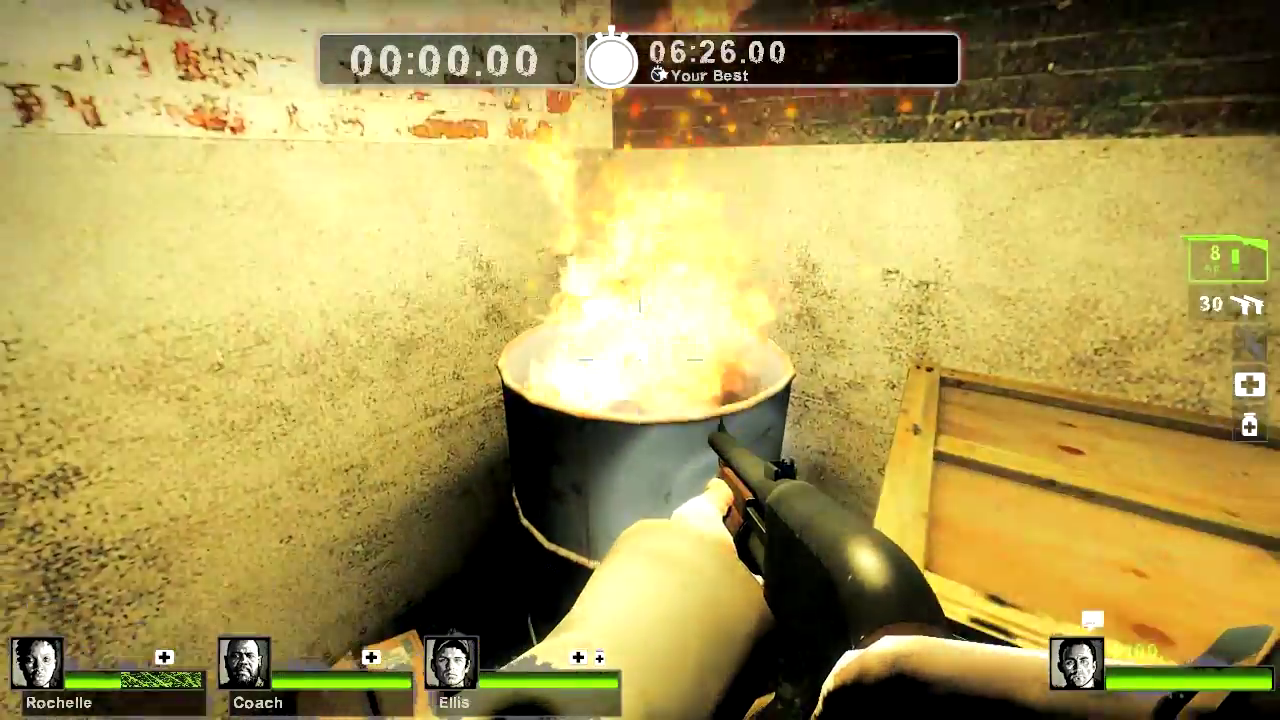
Examine the burning barrel and wooden crate in the wall corner from close up and from farther back
{"action": "key", "text": "w"}
{"action": "key", "text": "s"}
{"action": "key", "text": "w"}
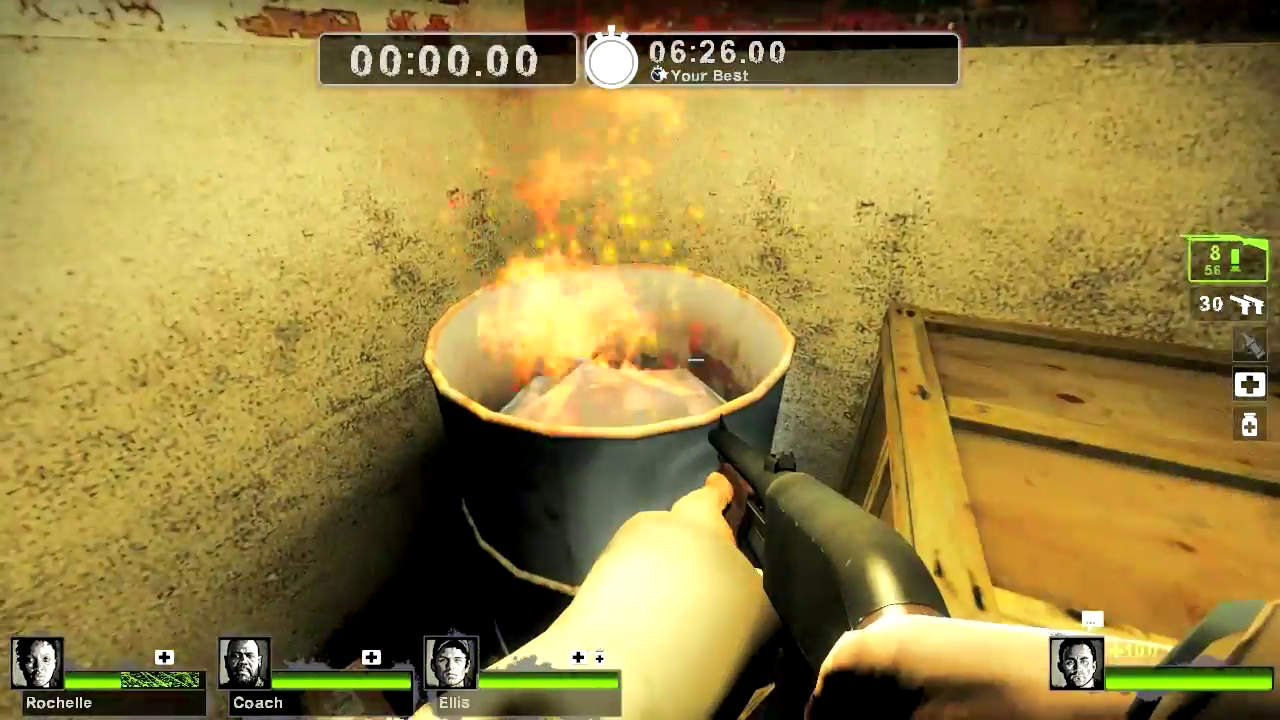
{"action": "key", "text": "s"}
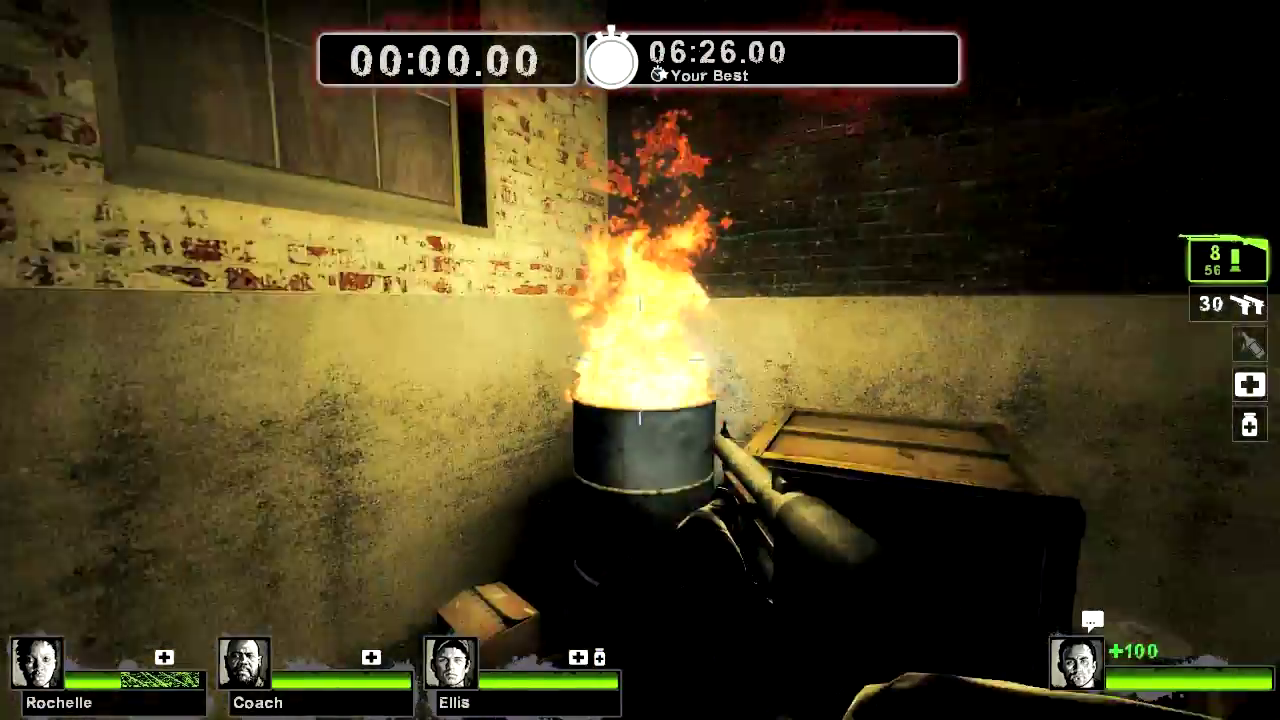
{"action": "key", "text": "w"}
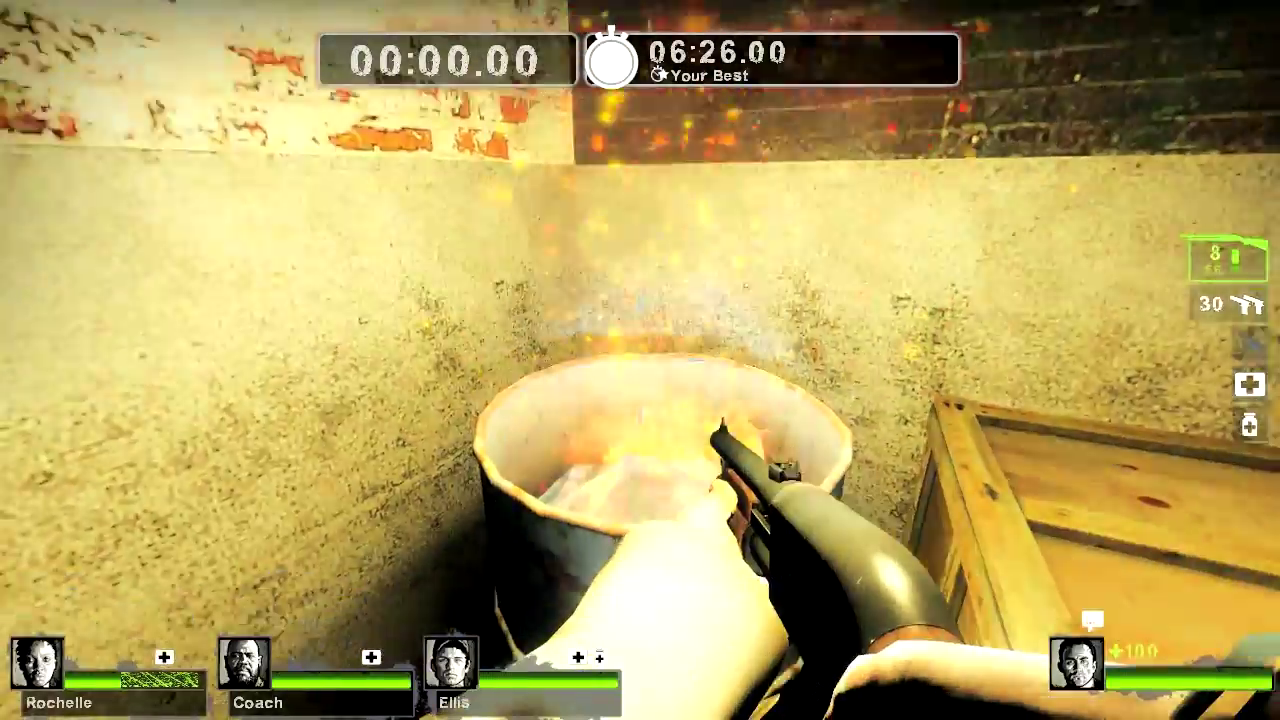
{"action": "key", "text": "s"}
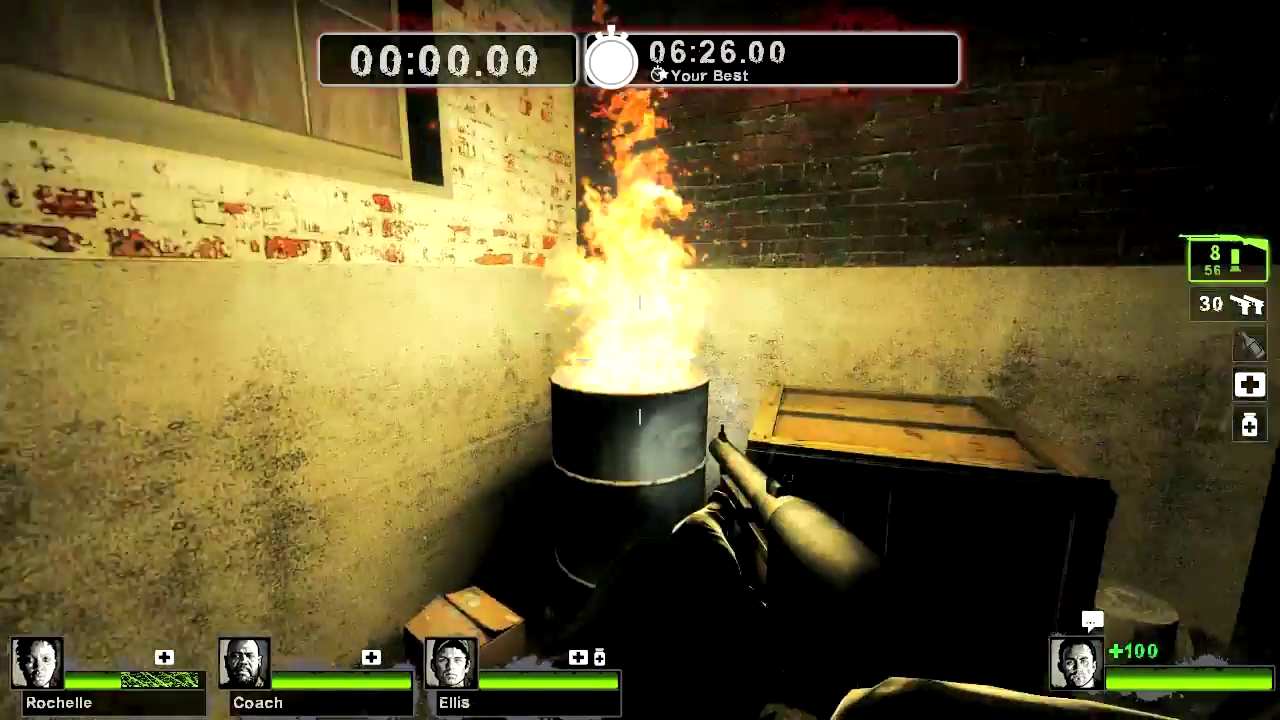
{"action": "key", "text": "w"}
{"action": "key", "text": "s"}
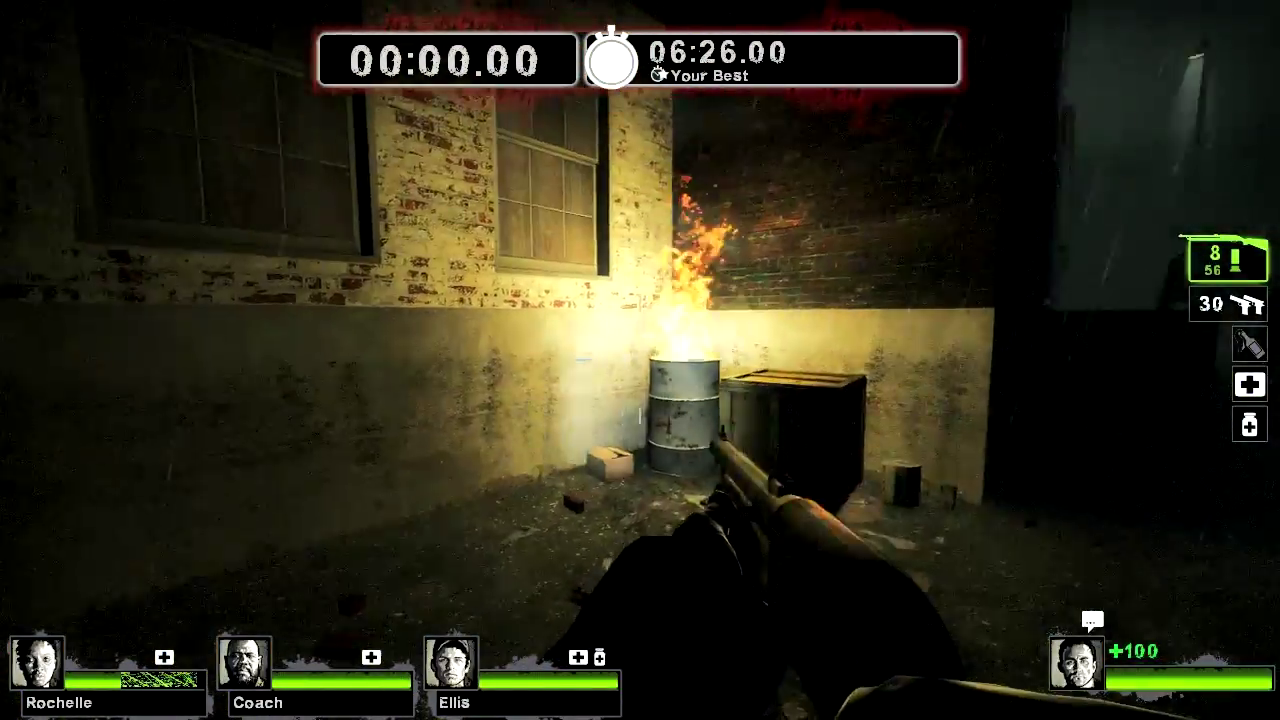
Walk past the lamp-lit corrugated warehouse and steel tower, and look over the concrete barrier and chain-link fence
{"action": "mouse_move", "coordinate": [640, 360]}
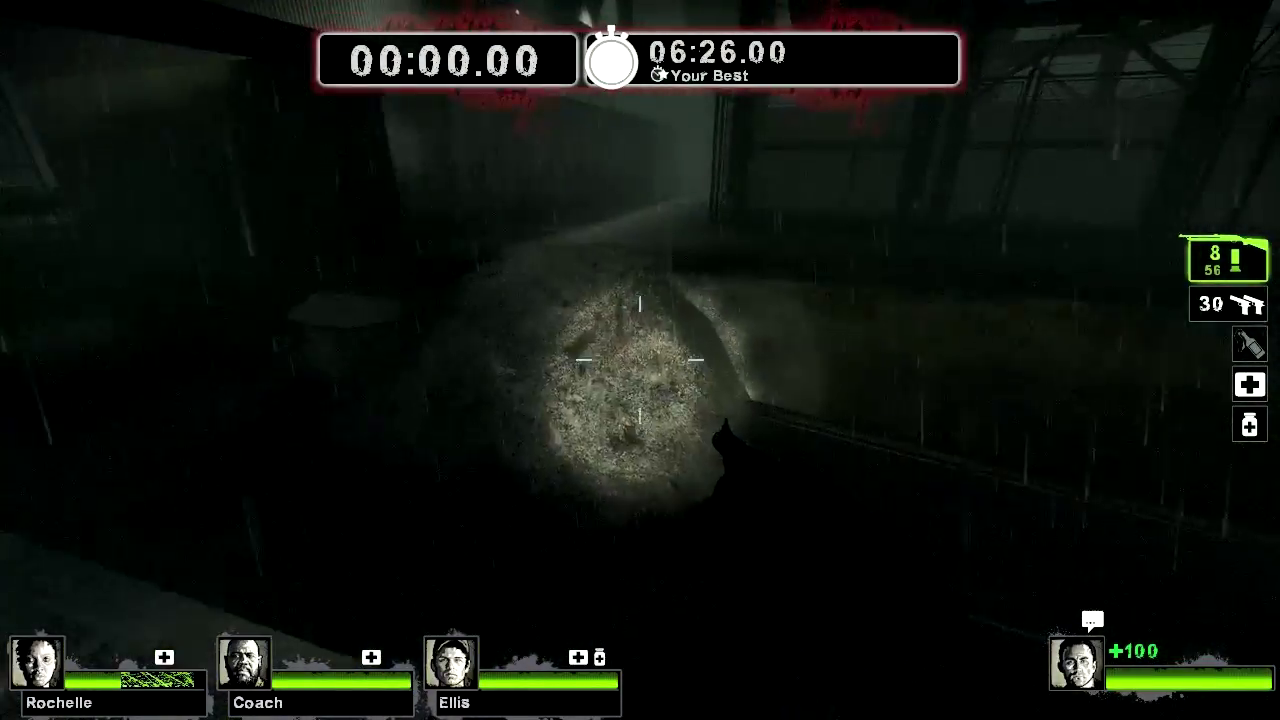
{"action": "key", "text": "w"}
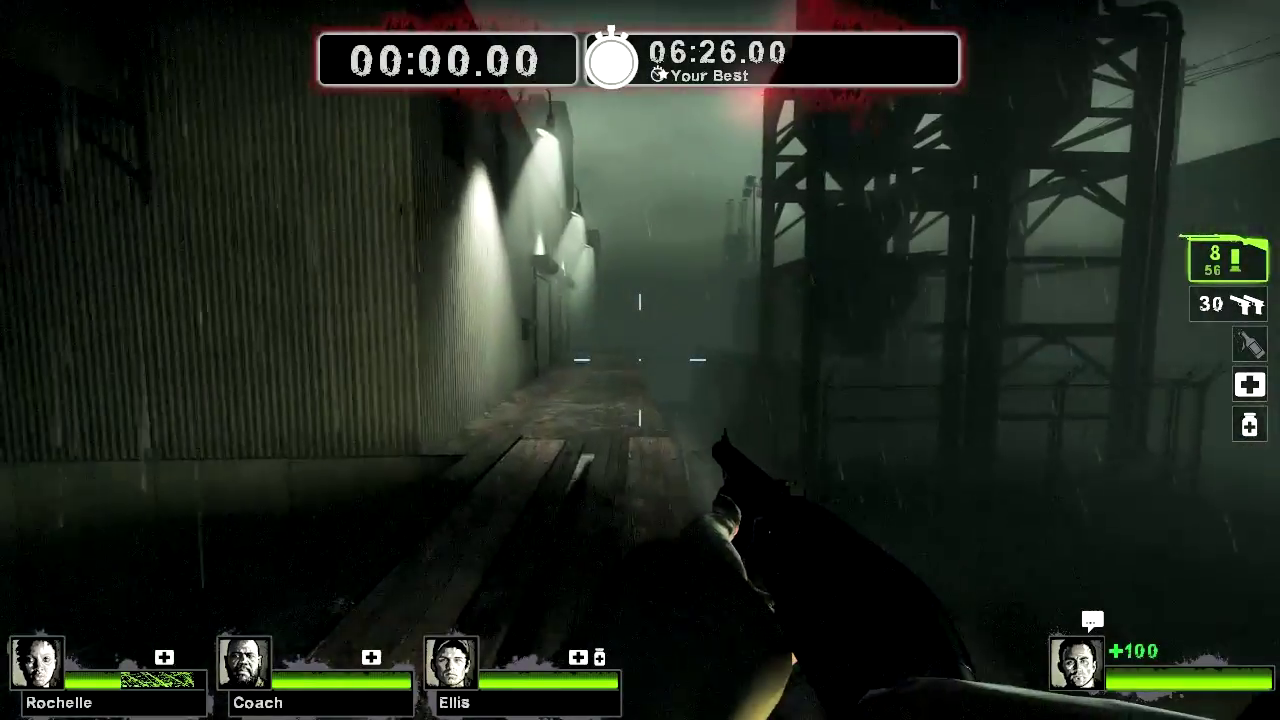
{"action": "key", "text": "w"}
{"action": "mouse_move", "coordinate": [640, 360]}
{"action": "key", "text": "w"}
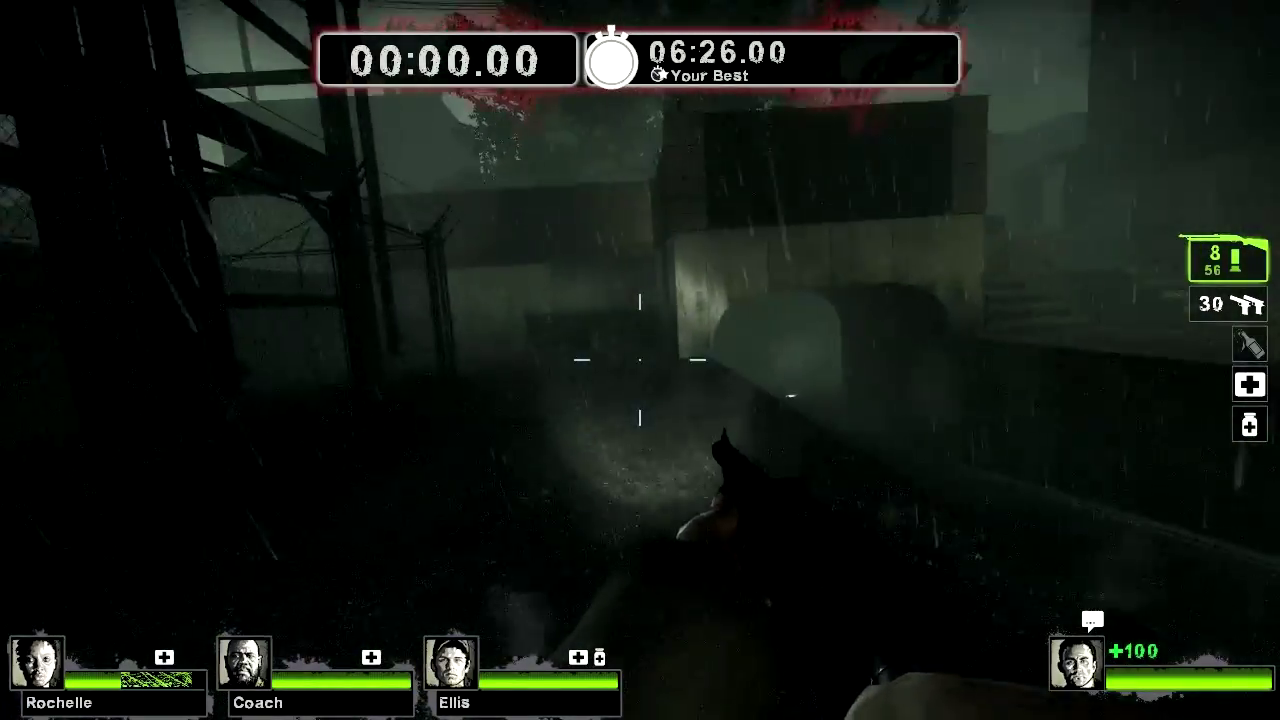
{"action": "key", "text": "w"}
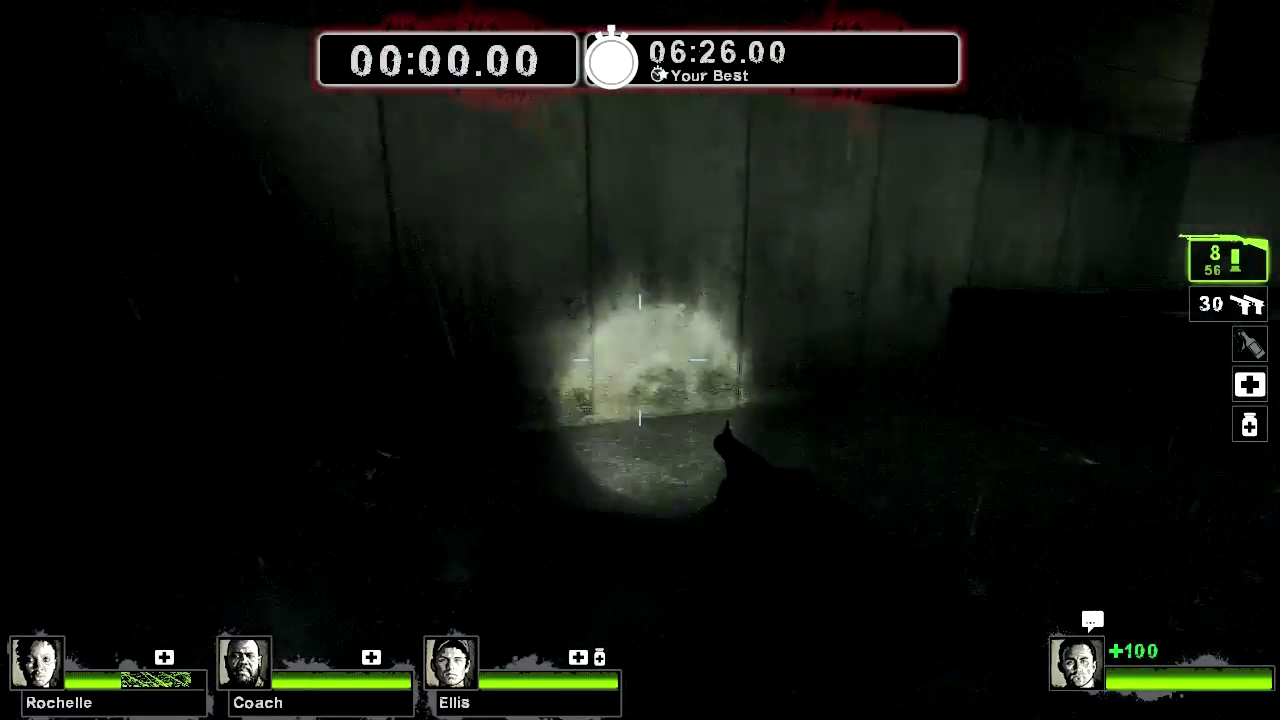
{"action": "key", "text": "w"}
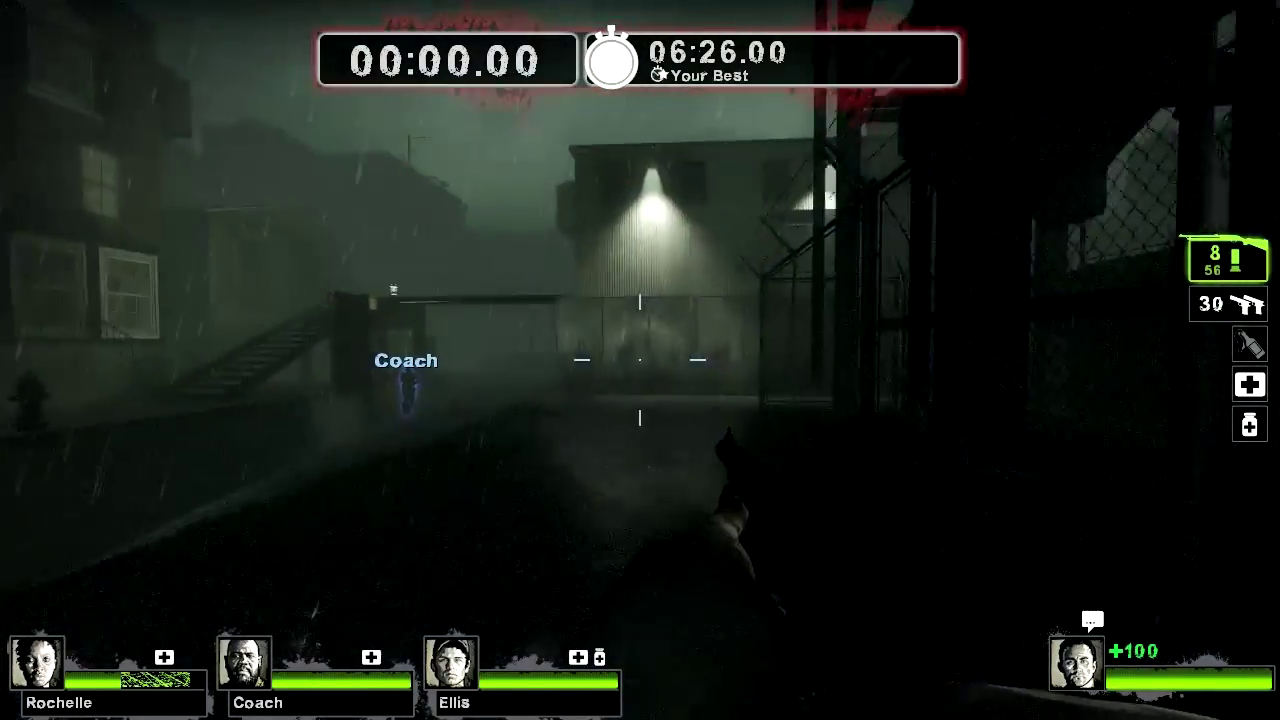
{"action": "key", "text": "w"}
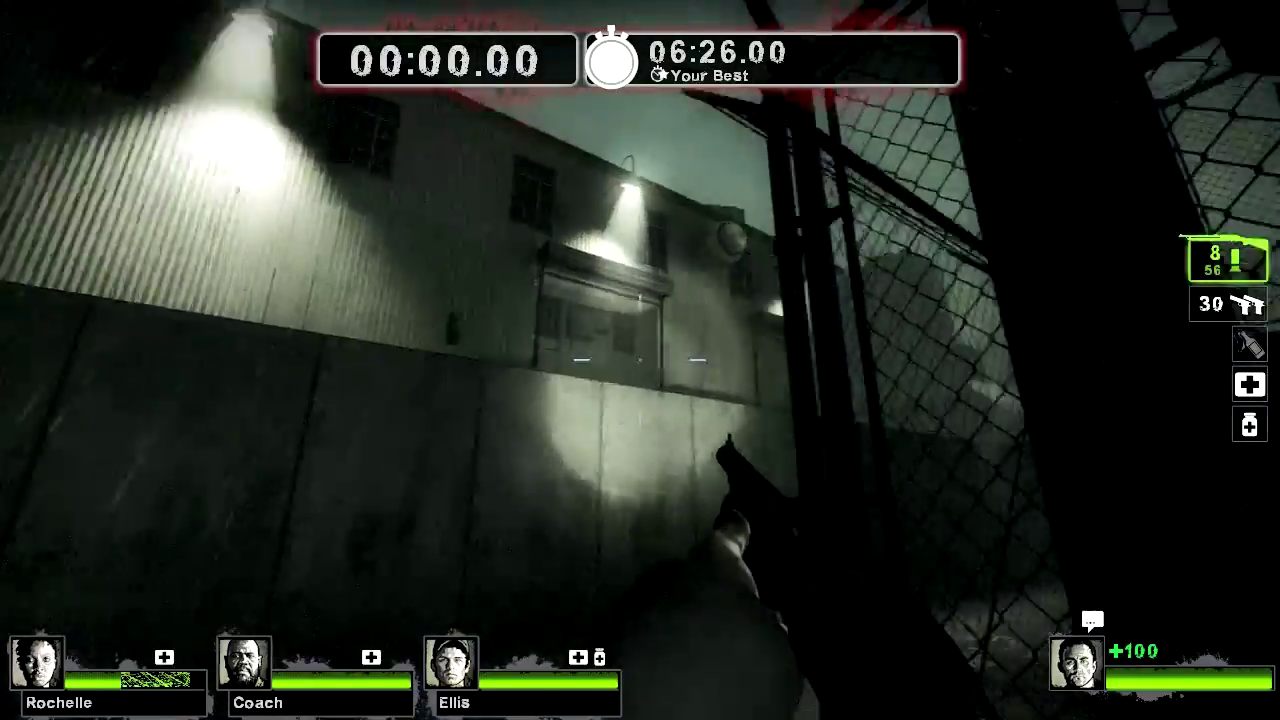
Explore the narrow alley between the tall concrete barrier walls, looking in both directions
{"action": "key", "text": "w"}
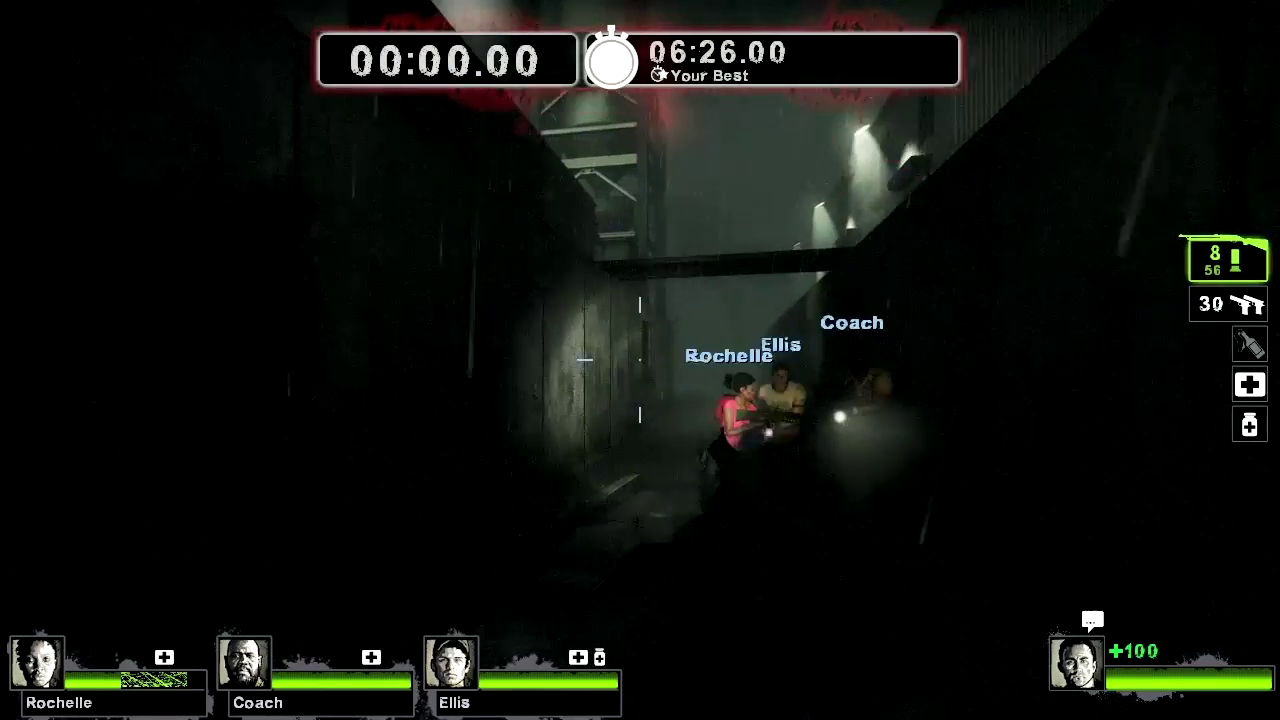
{"action": "key", "text": "w"}
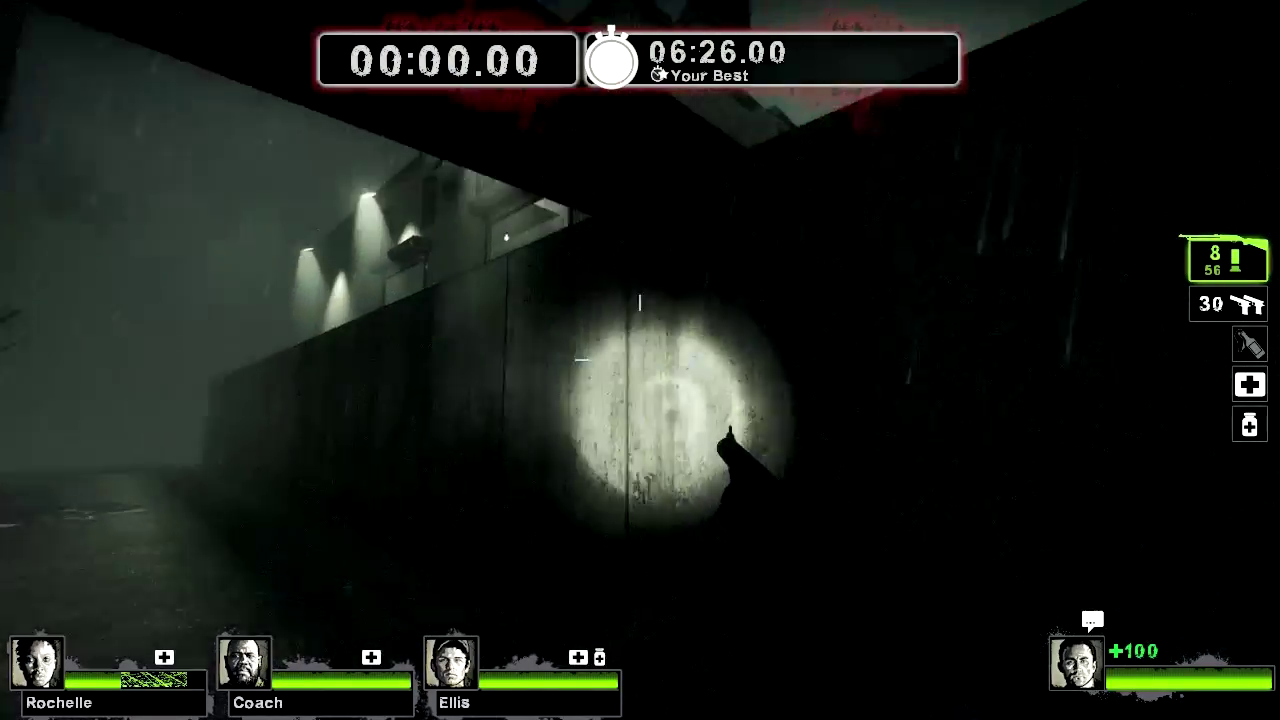
{"action": "key", "text": "w"}
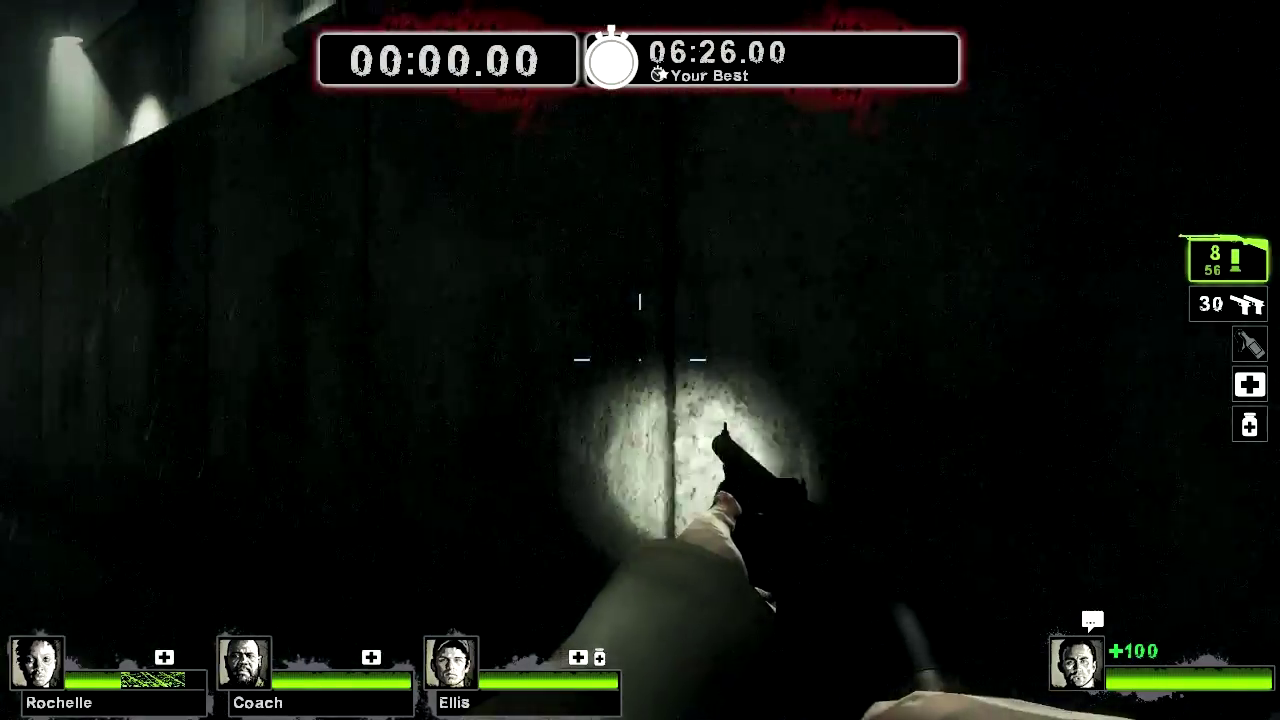
{"action": "key", "text": "w"}
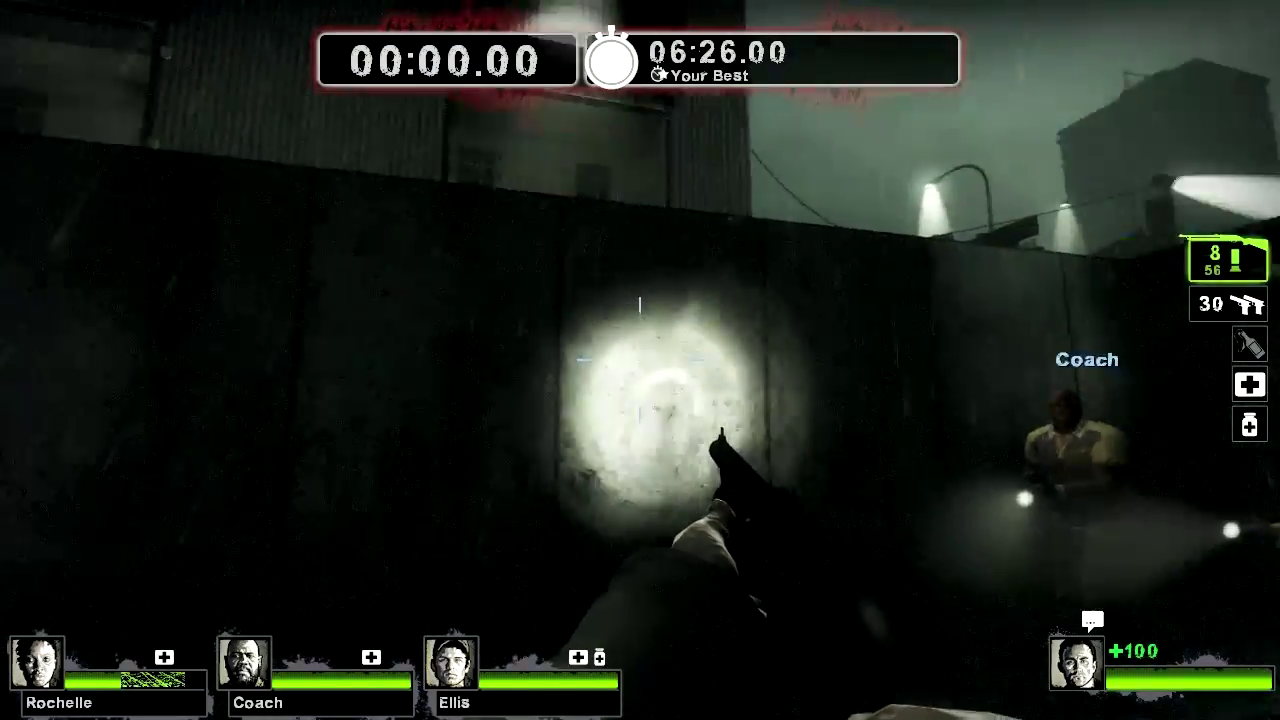
{"action": "key", "text": "w"}
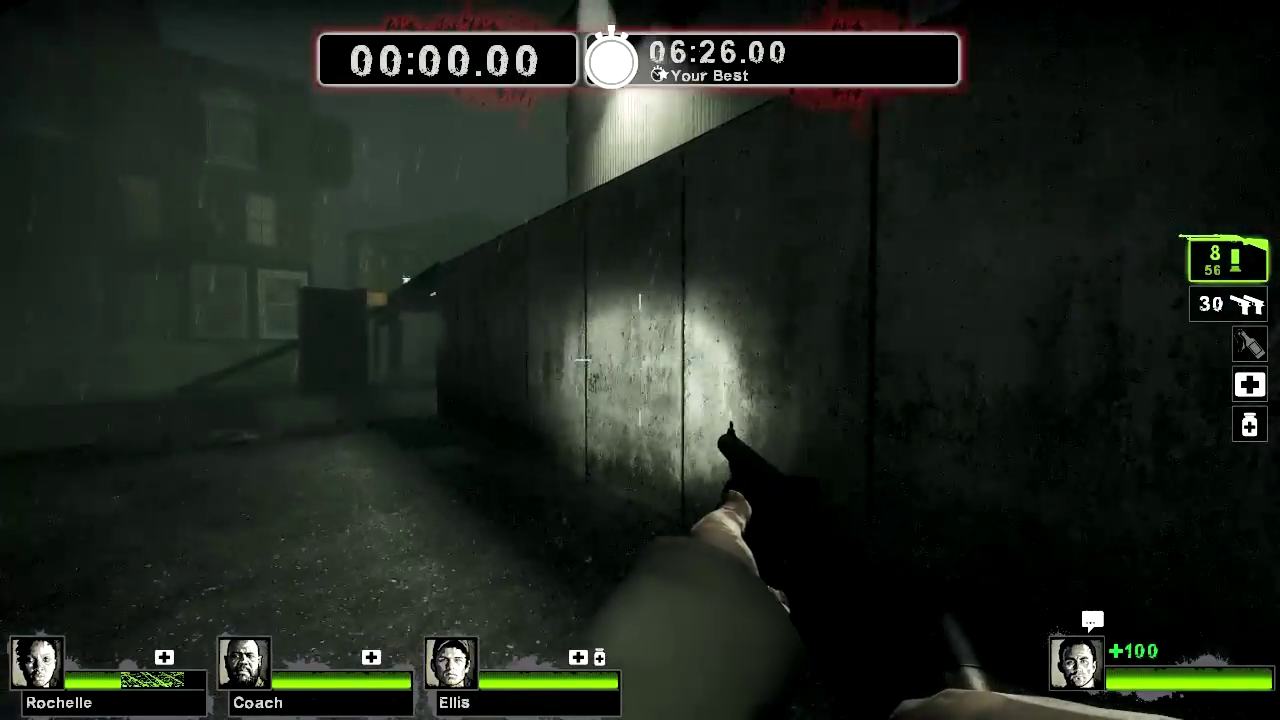
{"action": "key", "text": "w"}
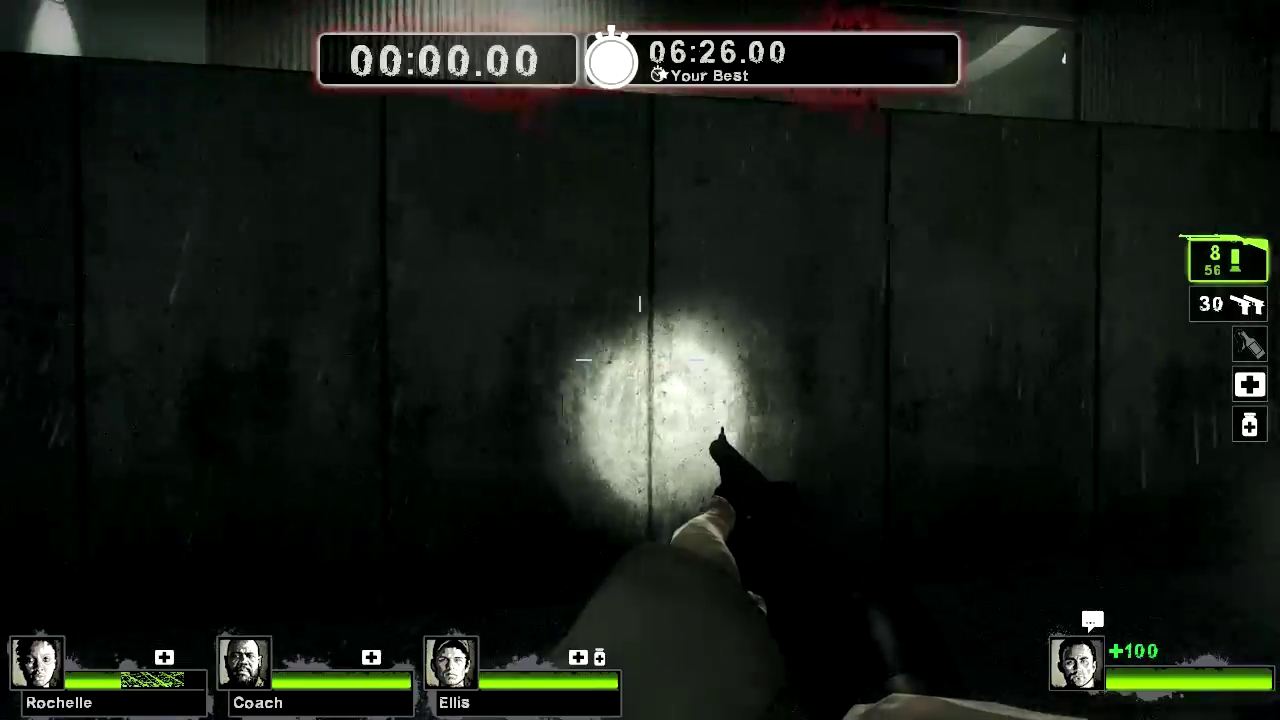
{"action": "key", "text": "w"}
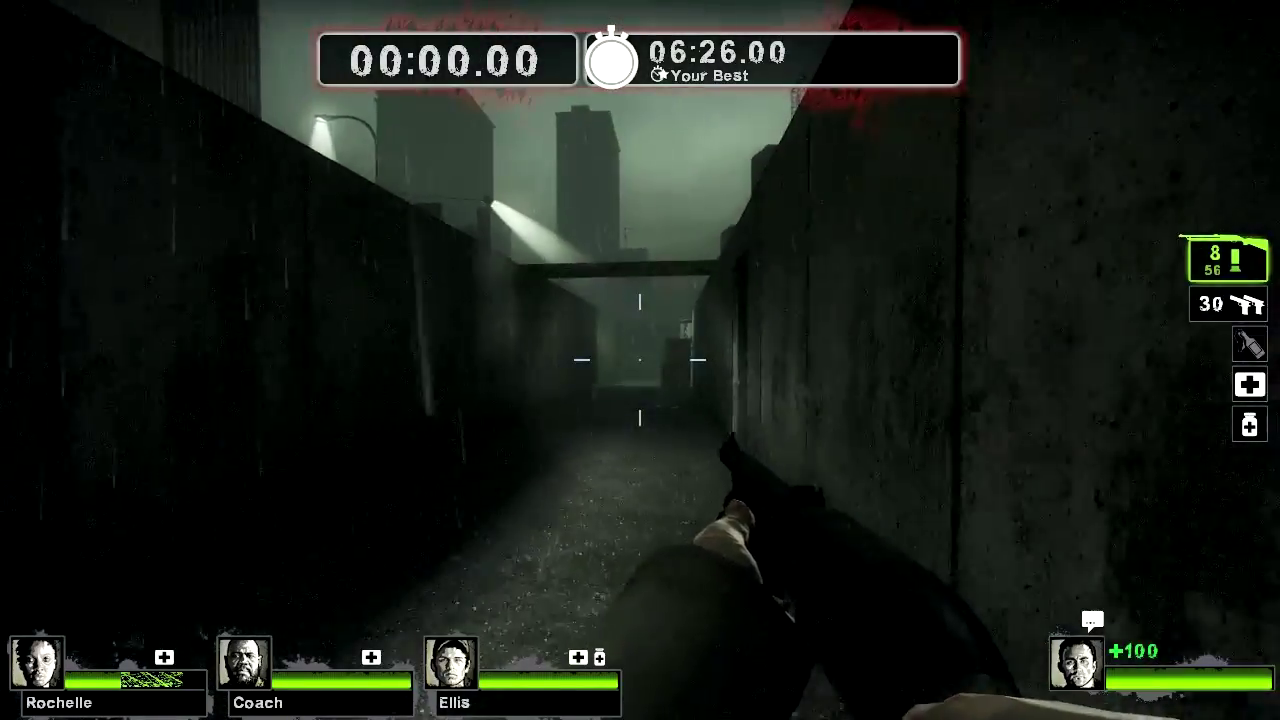
{"action": "key", "text": "w"}
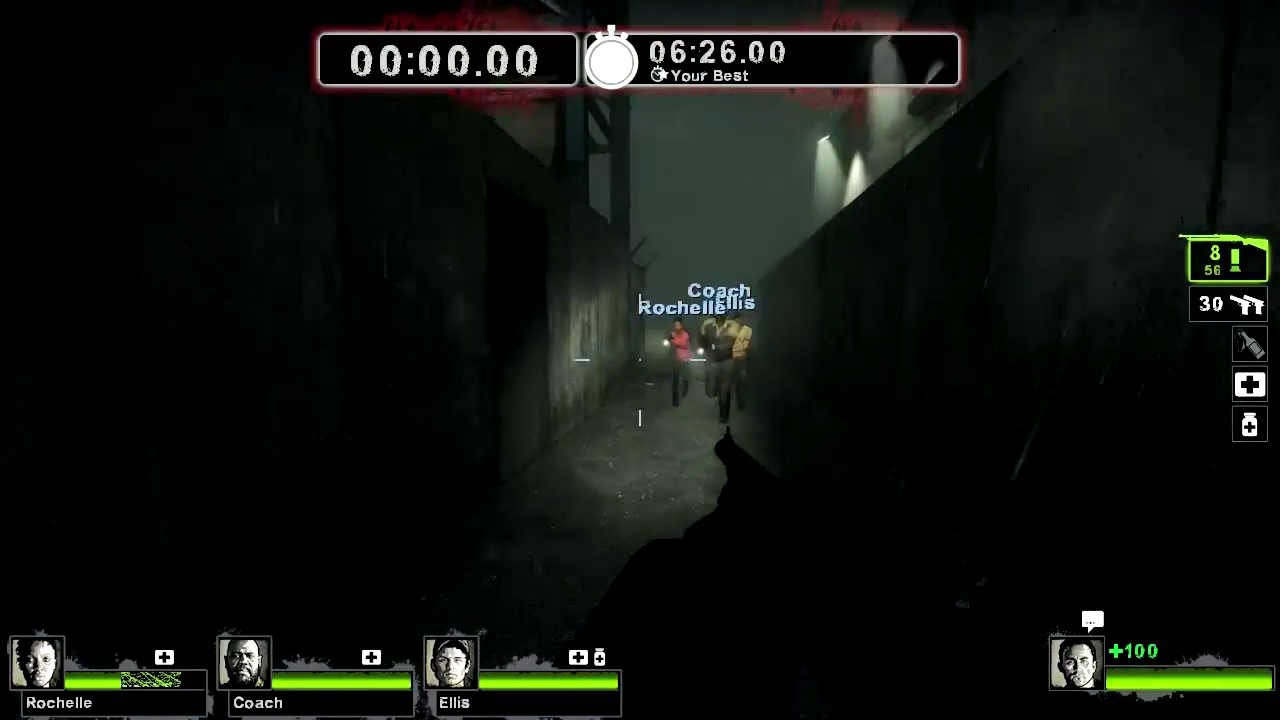
Pass the sandbags with the green lantern and follow the barricaded road to the Humvee and red-lit graffiti wall
{"action": "key", "text": "w"}
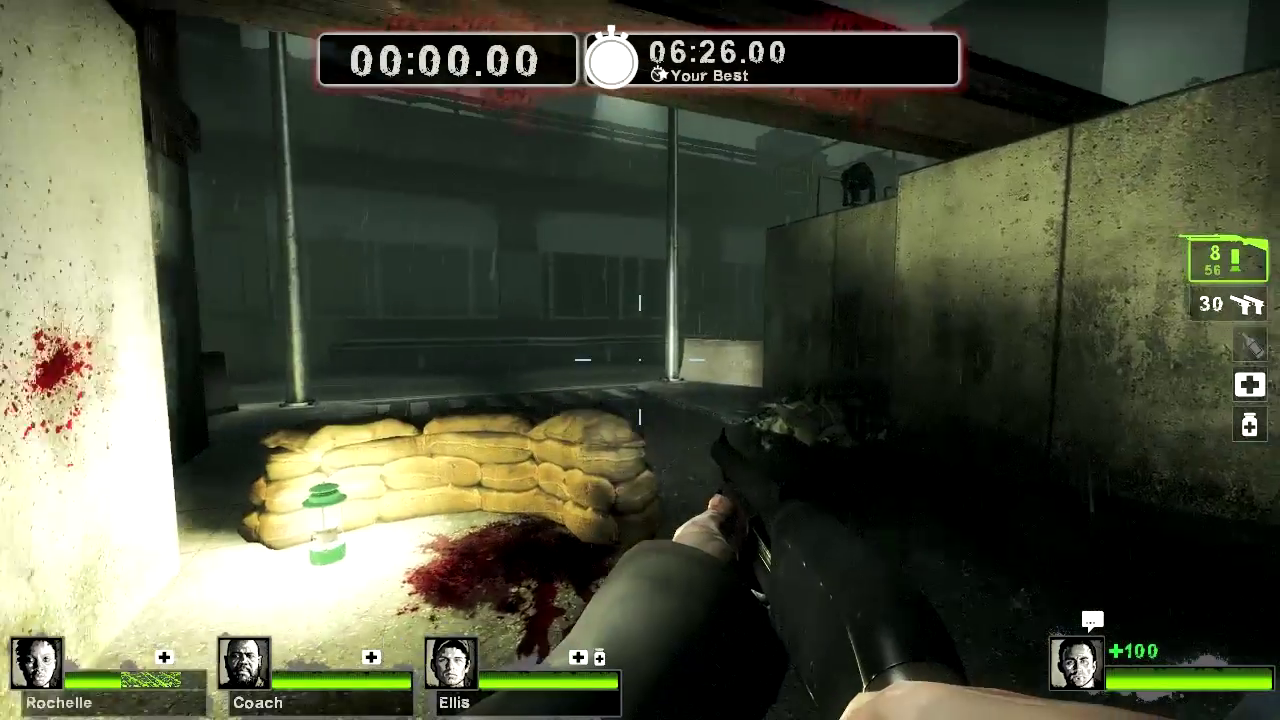
{"action": "key", "text": "w"}
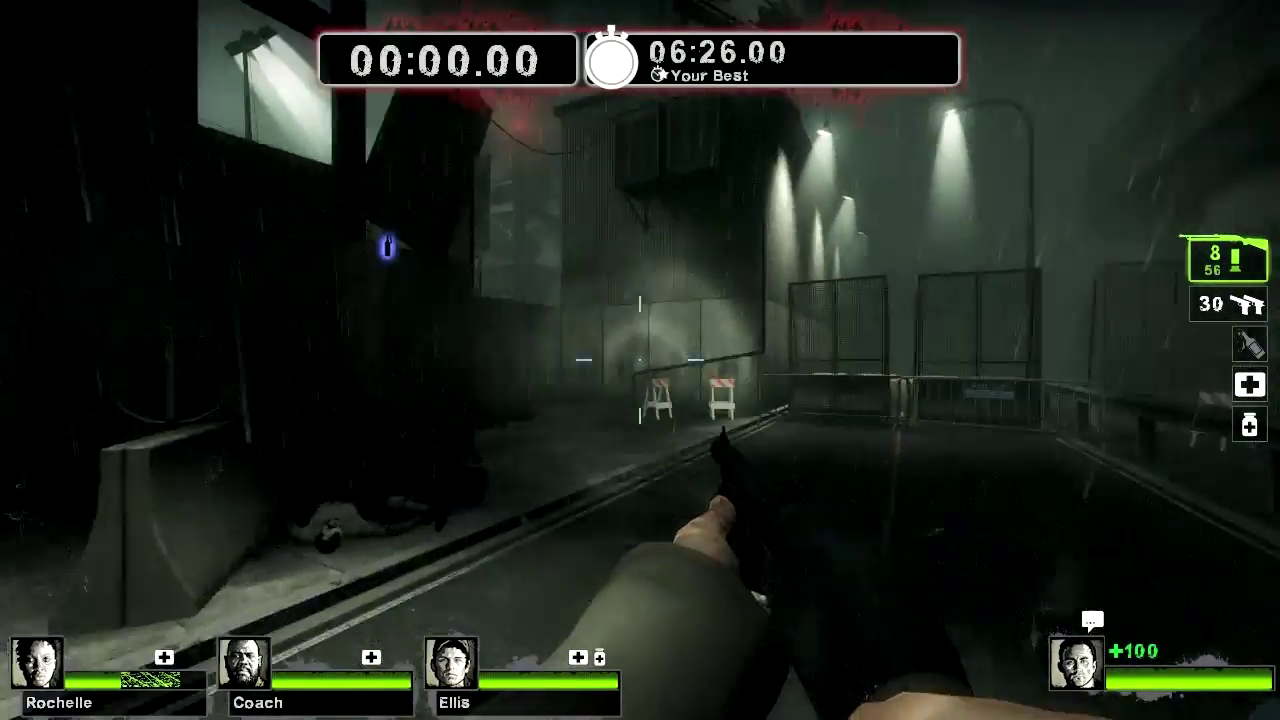
{"action": "key", "text": "w"}
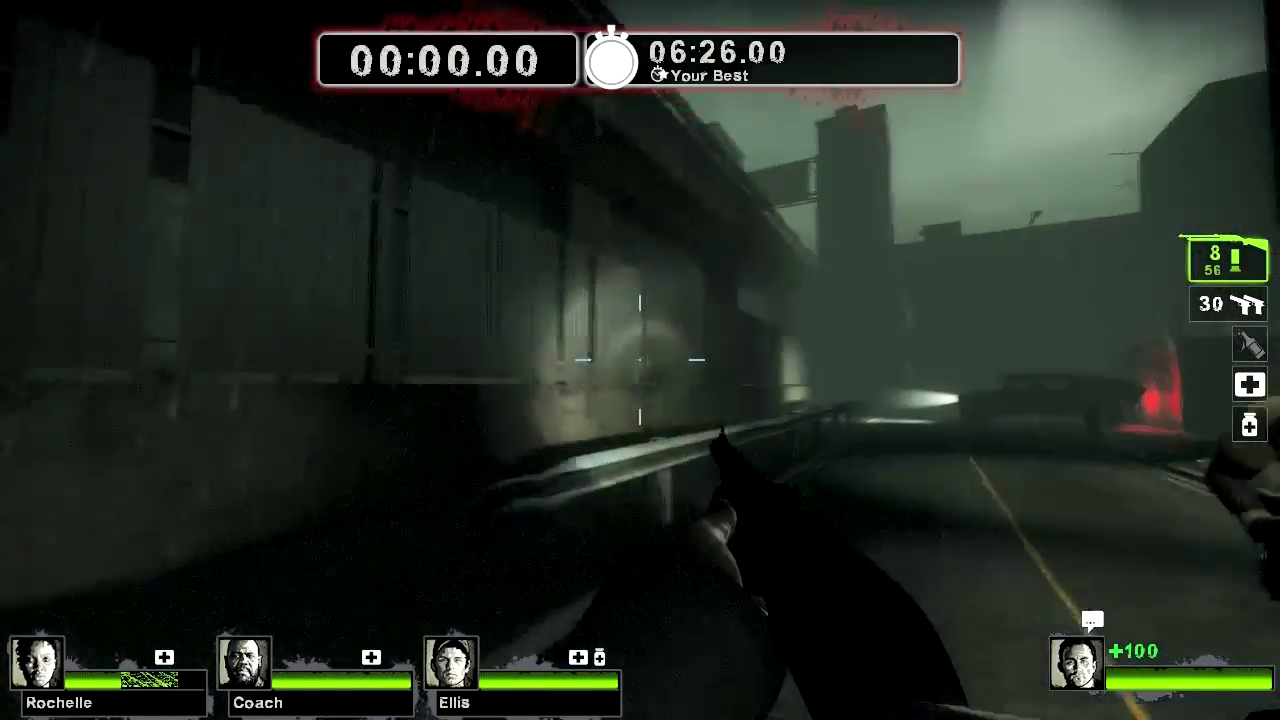
{"action": "key", "text": "w"}
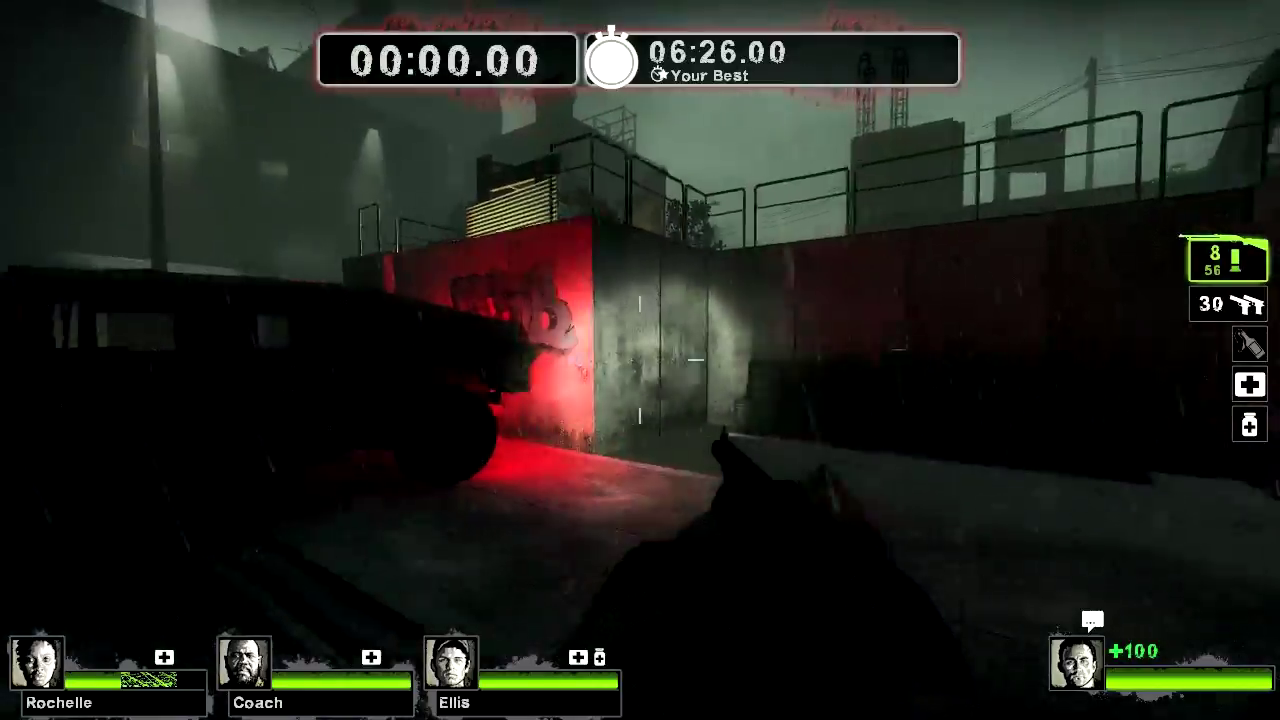
Inspect the Humvee's headlight beams and the shadows they cast from the guardrail and teammates onto the roadside wall
{"action": "key", "text": "w"}
{"action": "key", "text": "w"}
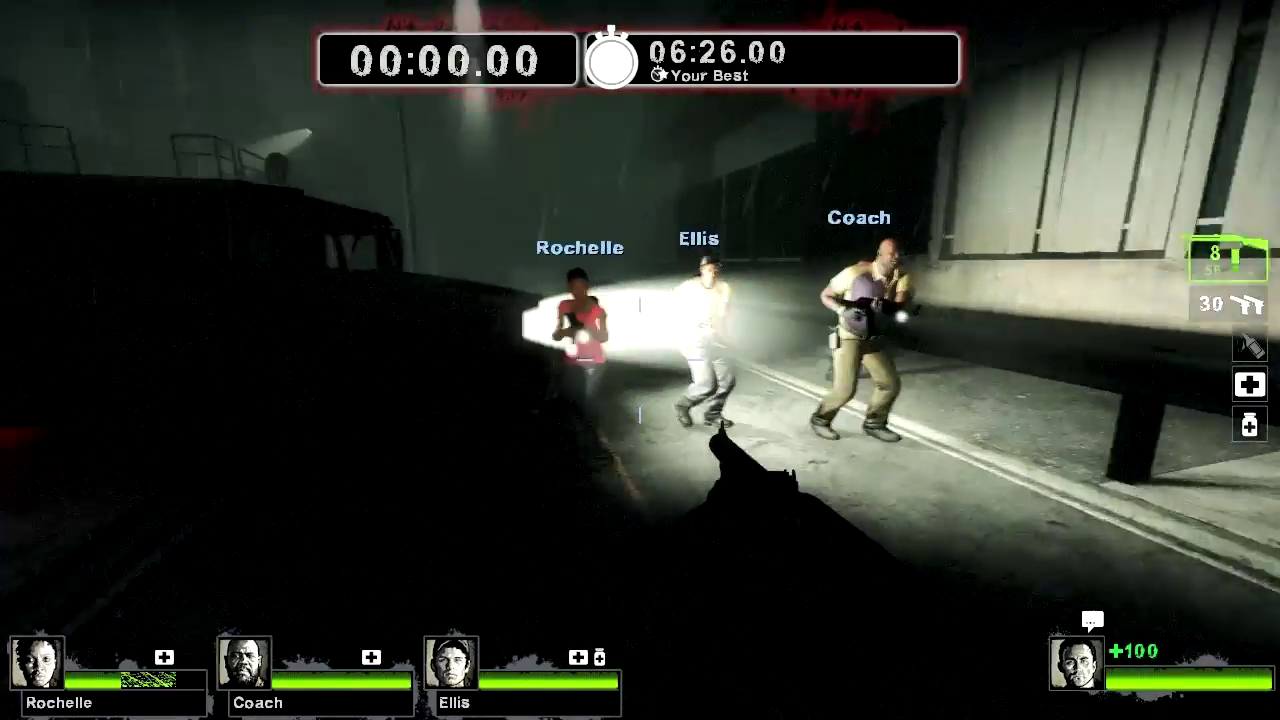
{"action": "key", "text": "w"}
{"action": "key", "text": "w"}
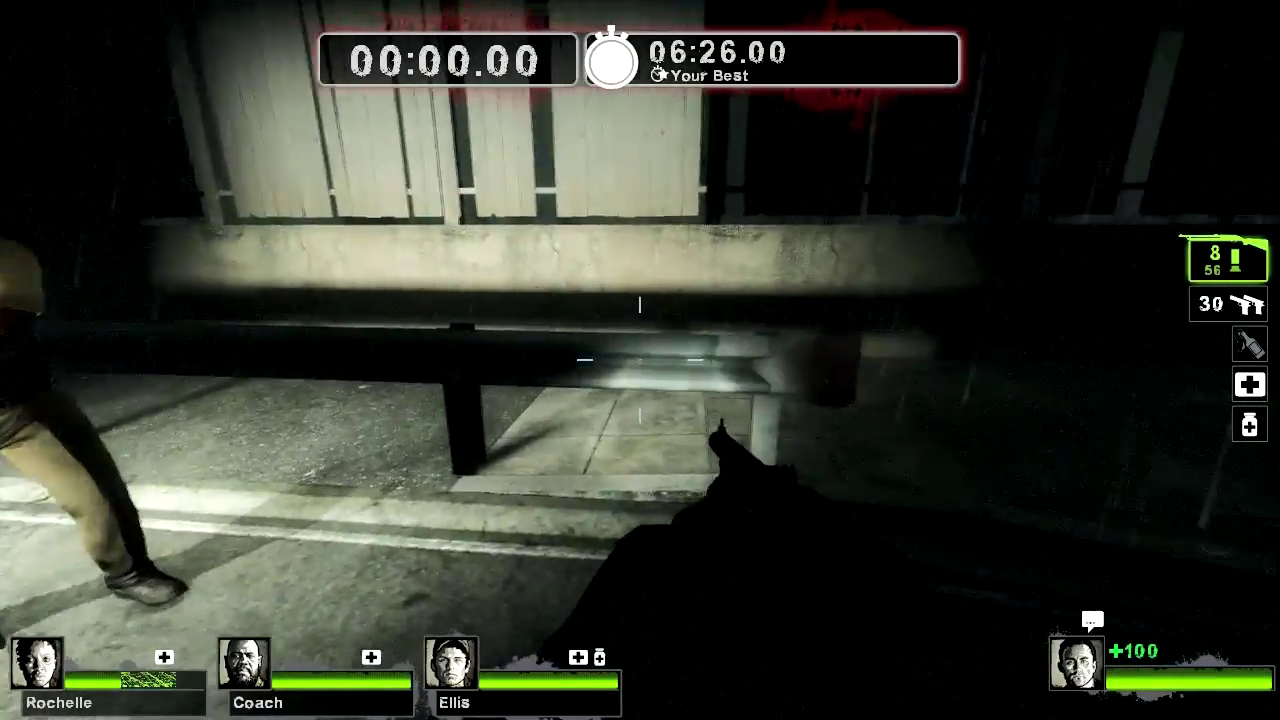
{"action": "key", "text": "w"}
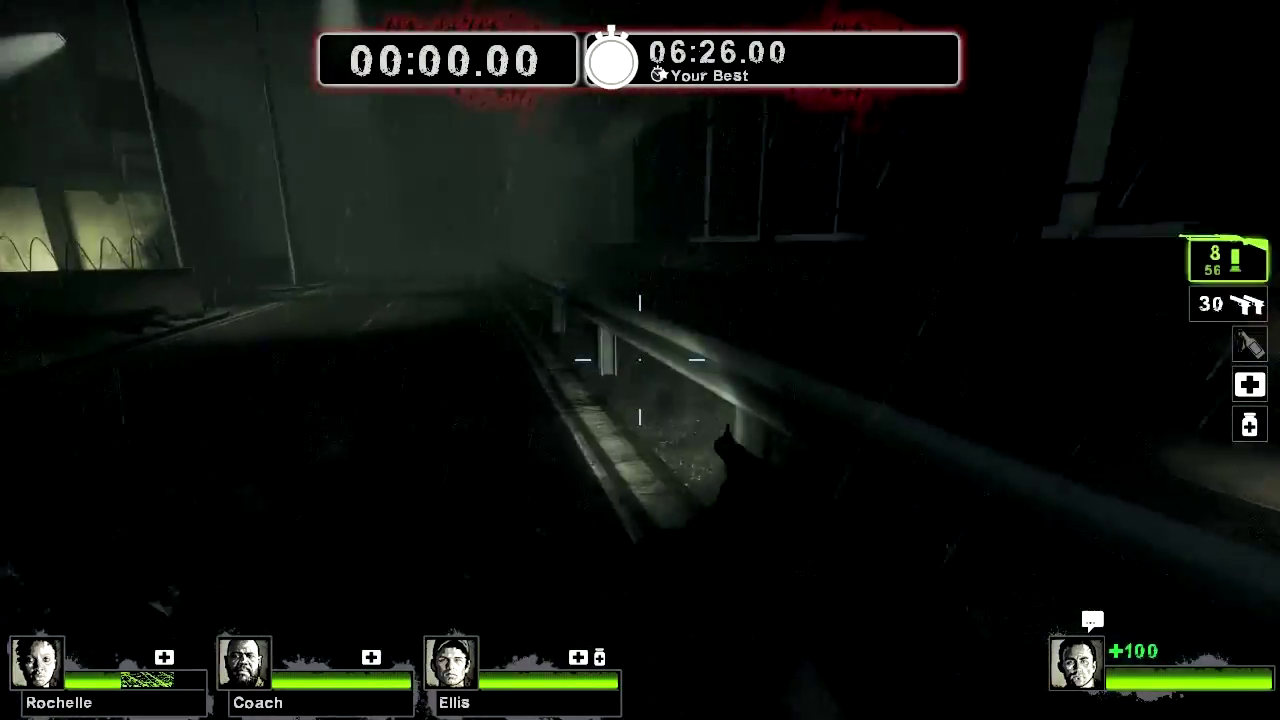
{"action": "key", "text": "w"}
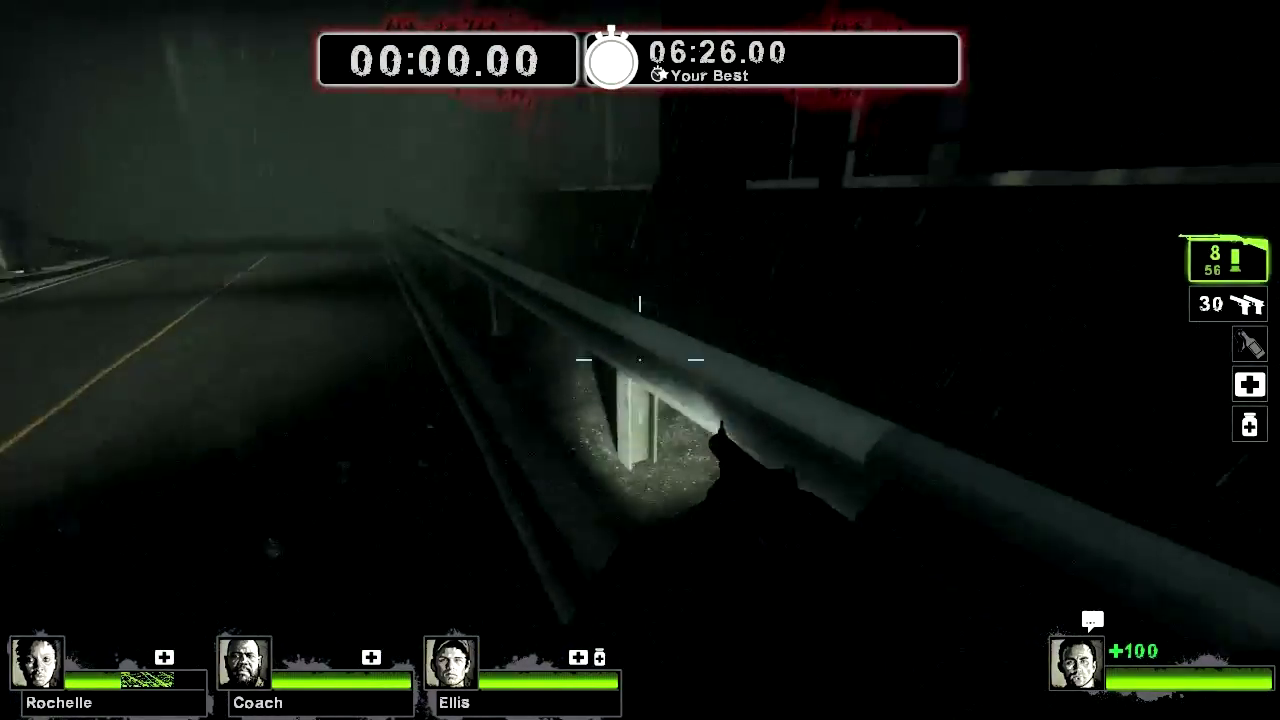
{"action": "key", "text": "w"}
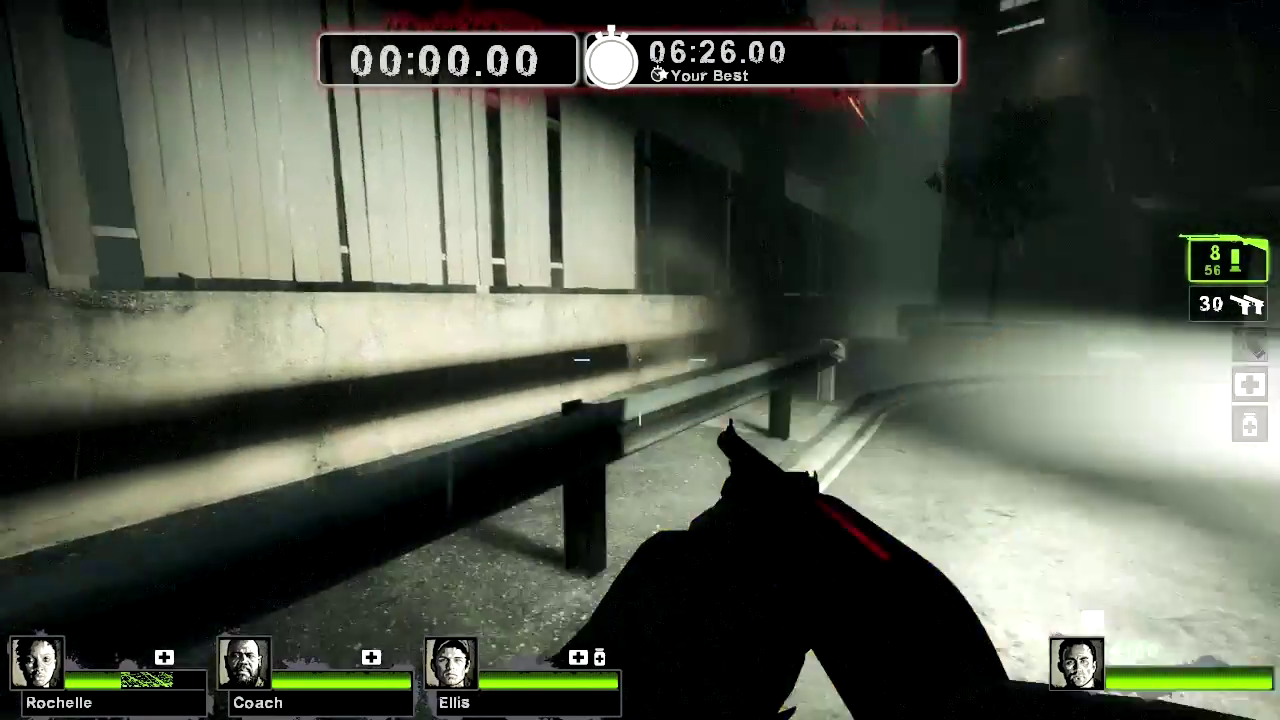
{"action": "key", "text": "w"}
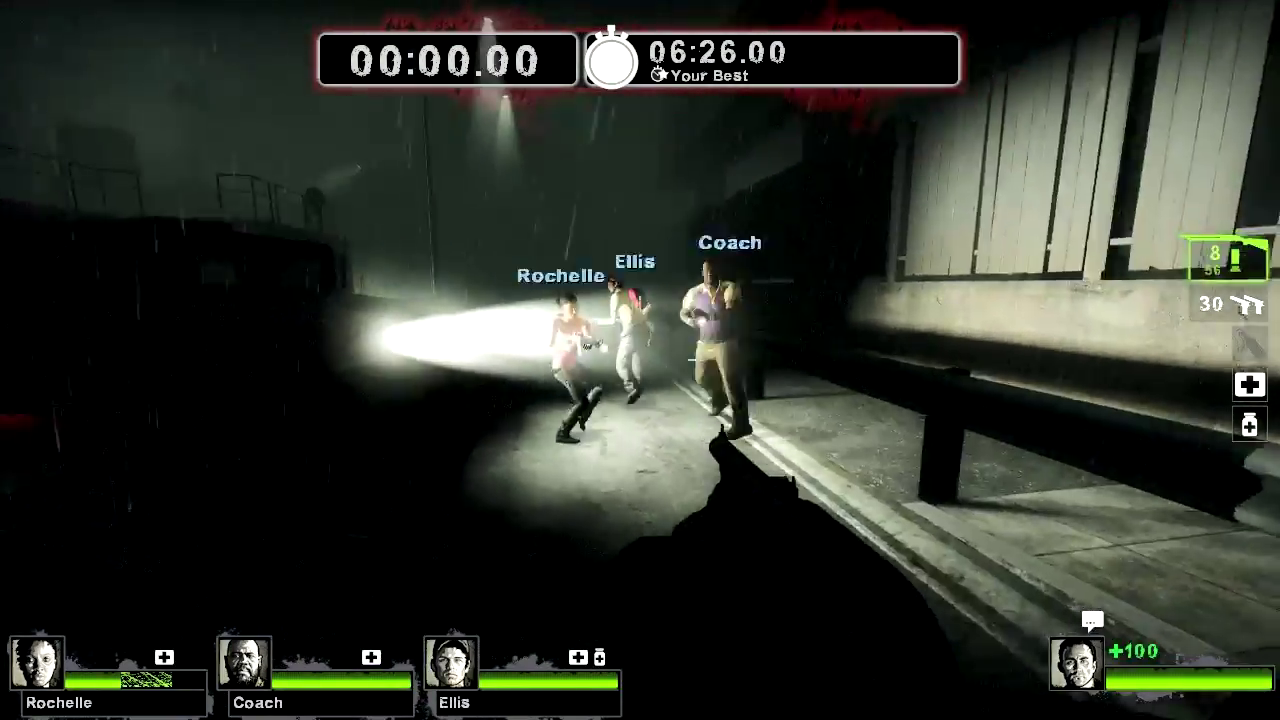
{"action": "key", "text": "w"}
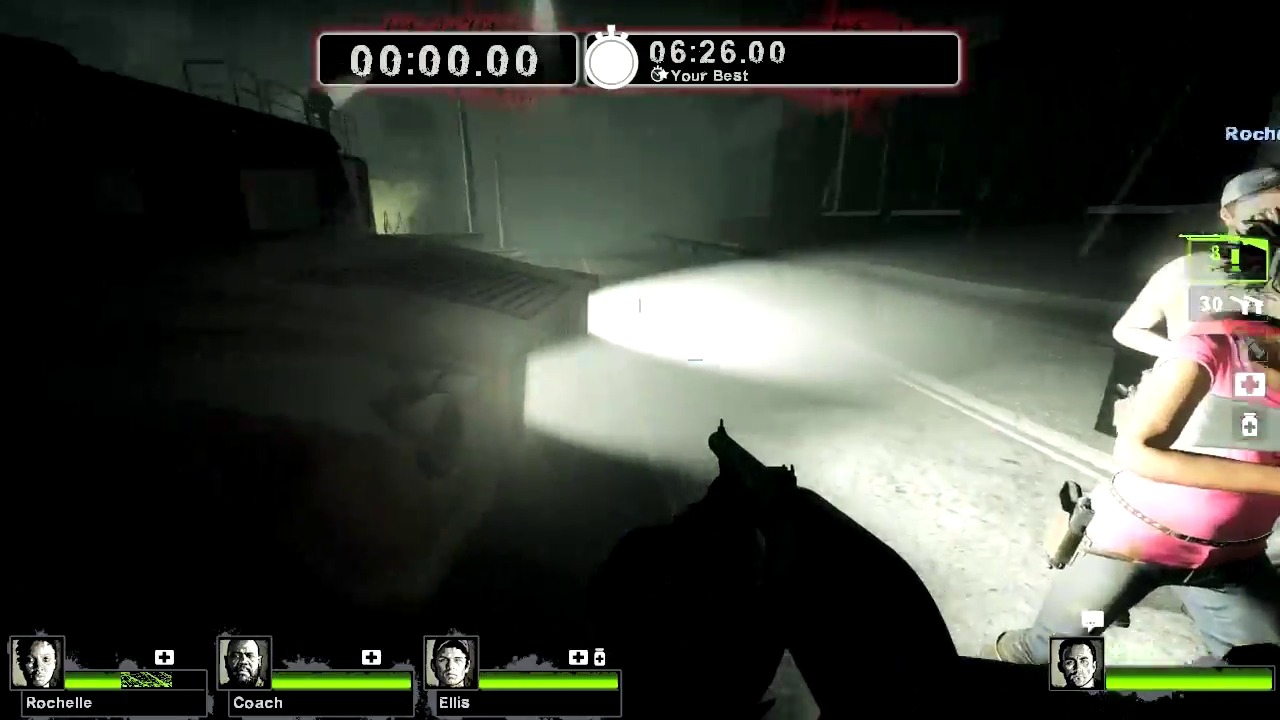
{"action": "key", "text": "w"}
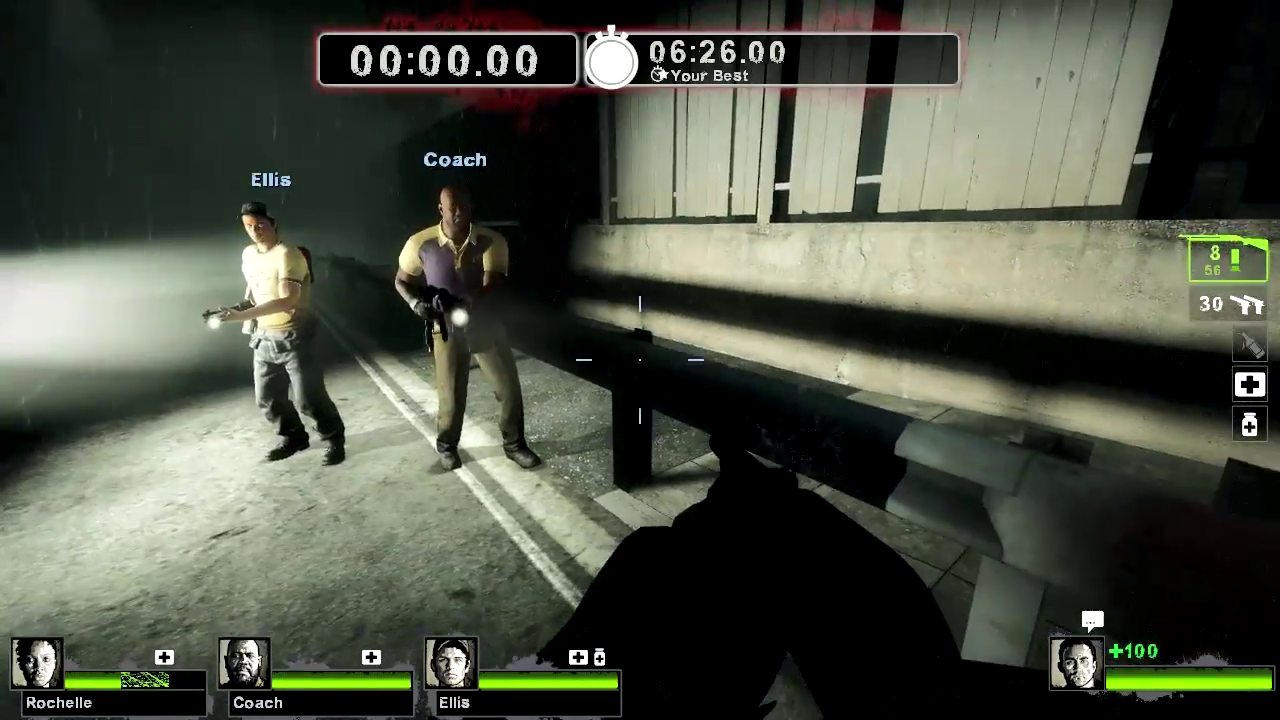
{"action": "key", "text": "w"}
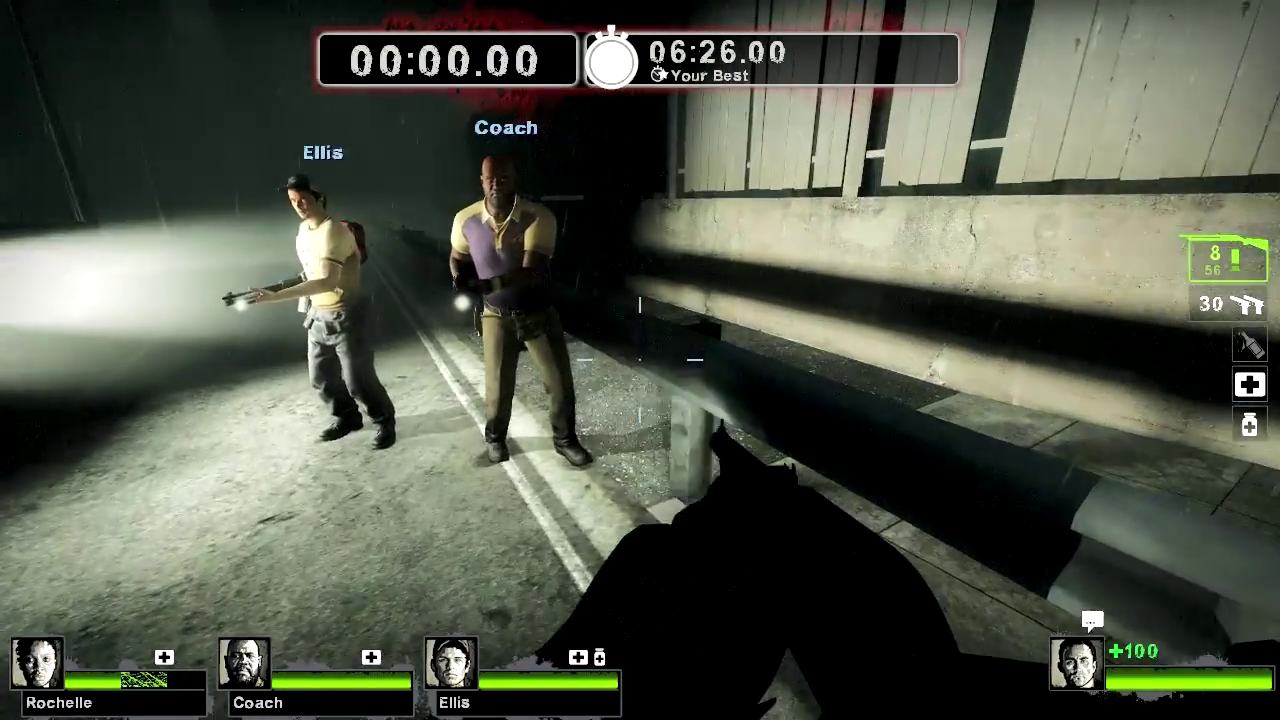
Leave the headlight-lit guardrail and walk around the street corner to the stone planters beside the chain-link fence
{"action": "key", "text": "space"}
{"action": "key", "text": "a"}
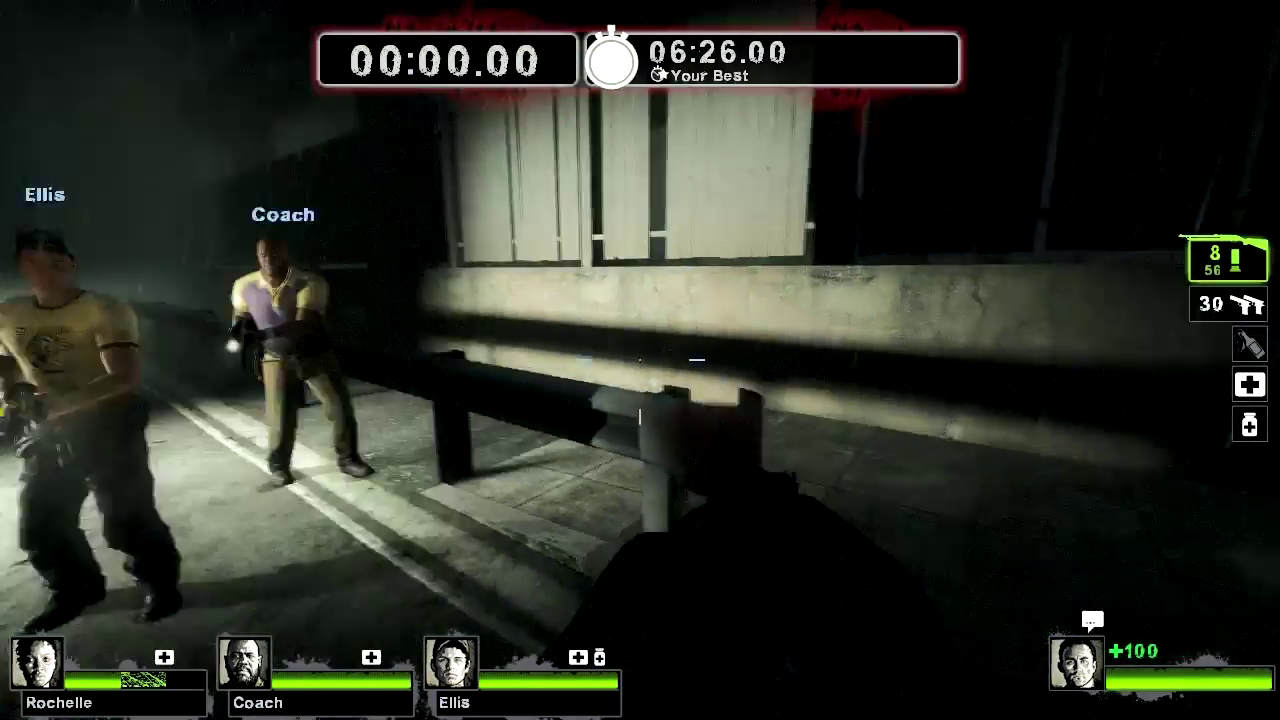
{"action": "key", "text": "f"}
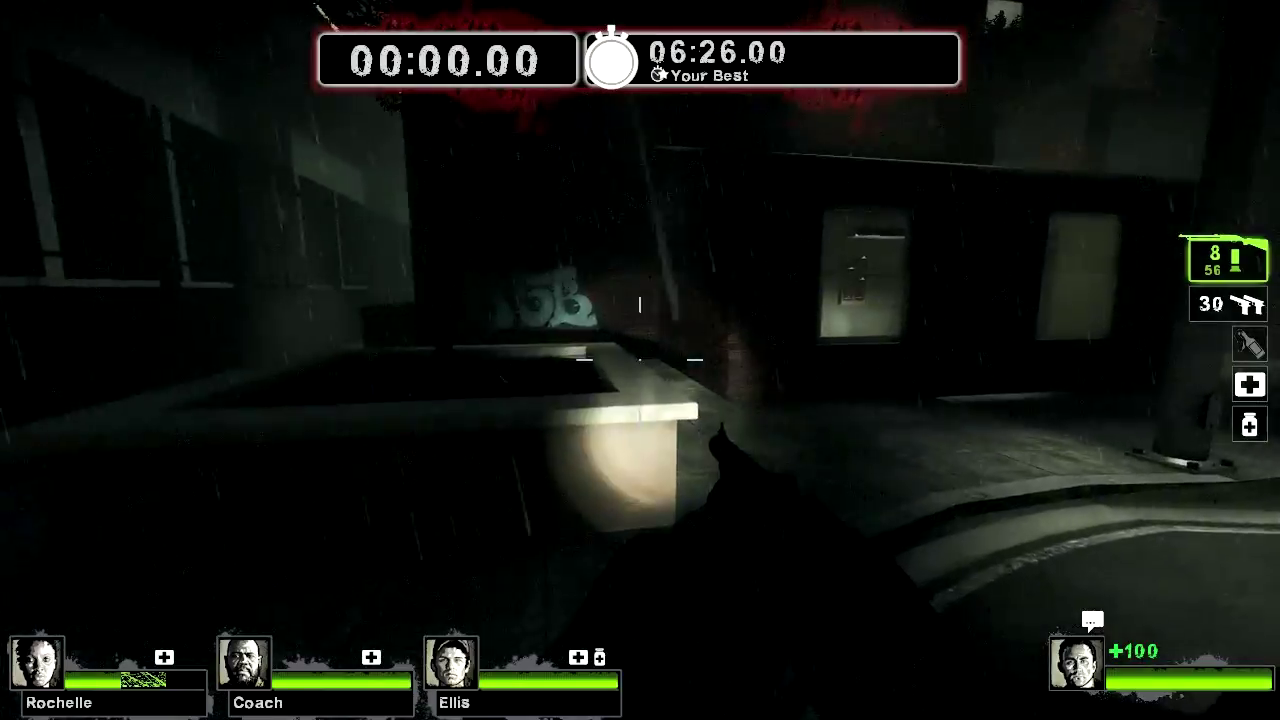
{"action": "key", "text": "w"}
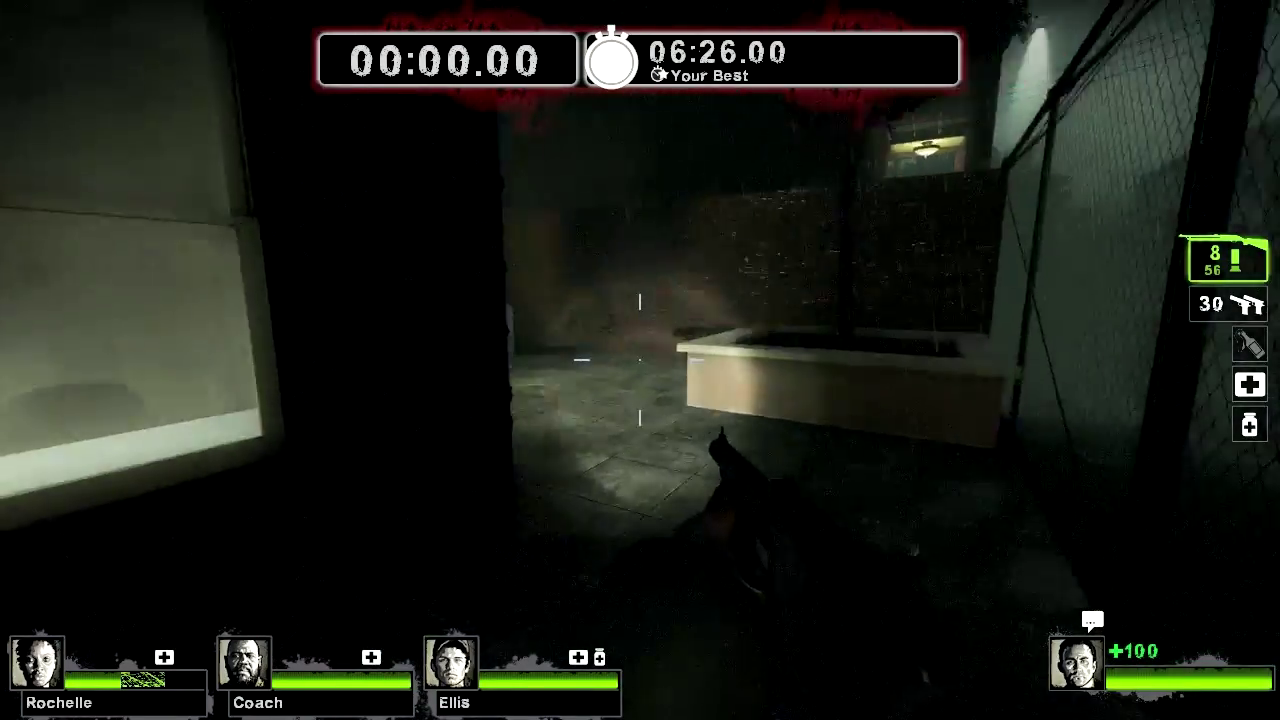
Look through the broken windows into the lit office with the filing cabinets, air conditioner and wall-mounted letter rack
{"action": "key", "text": "w"}
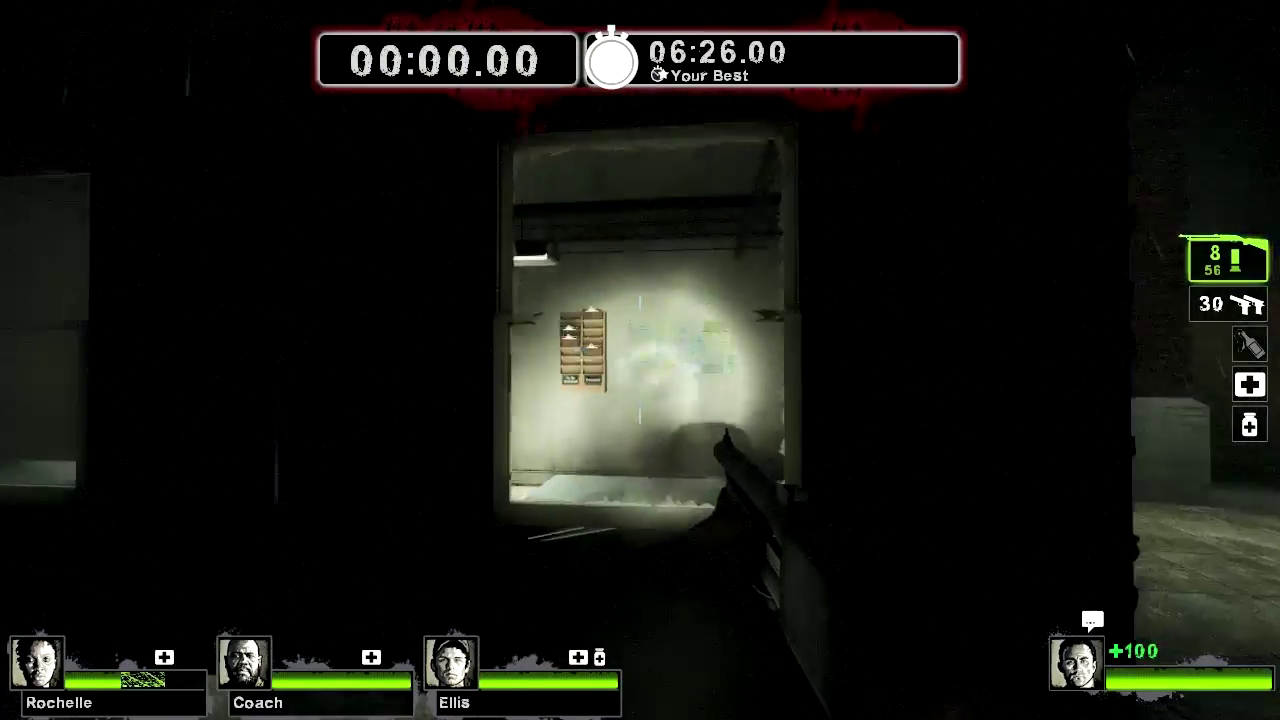
{"action": "key", "text": "w"}
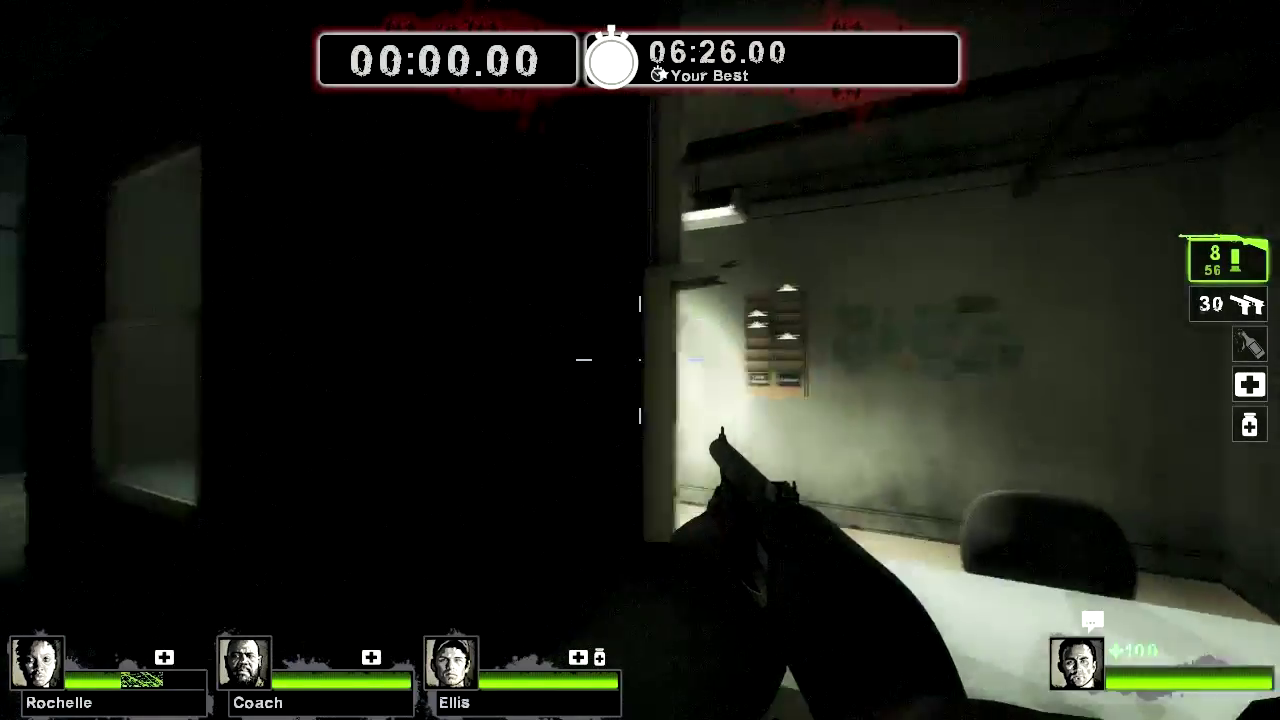
{"action": "key", "text": "w"}
{"action": "right_click", "coordinate": [640, 360]}
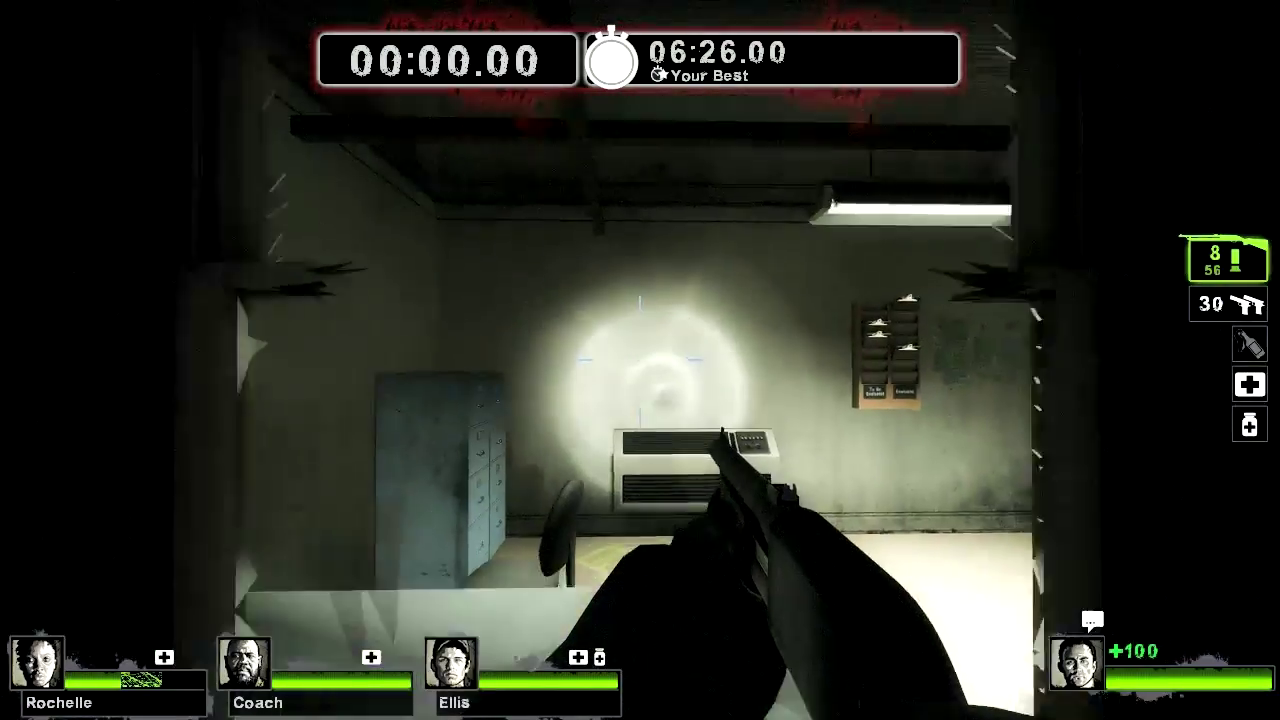
{"action": "key", "text": "w"}
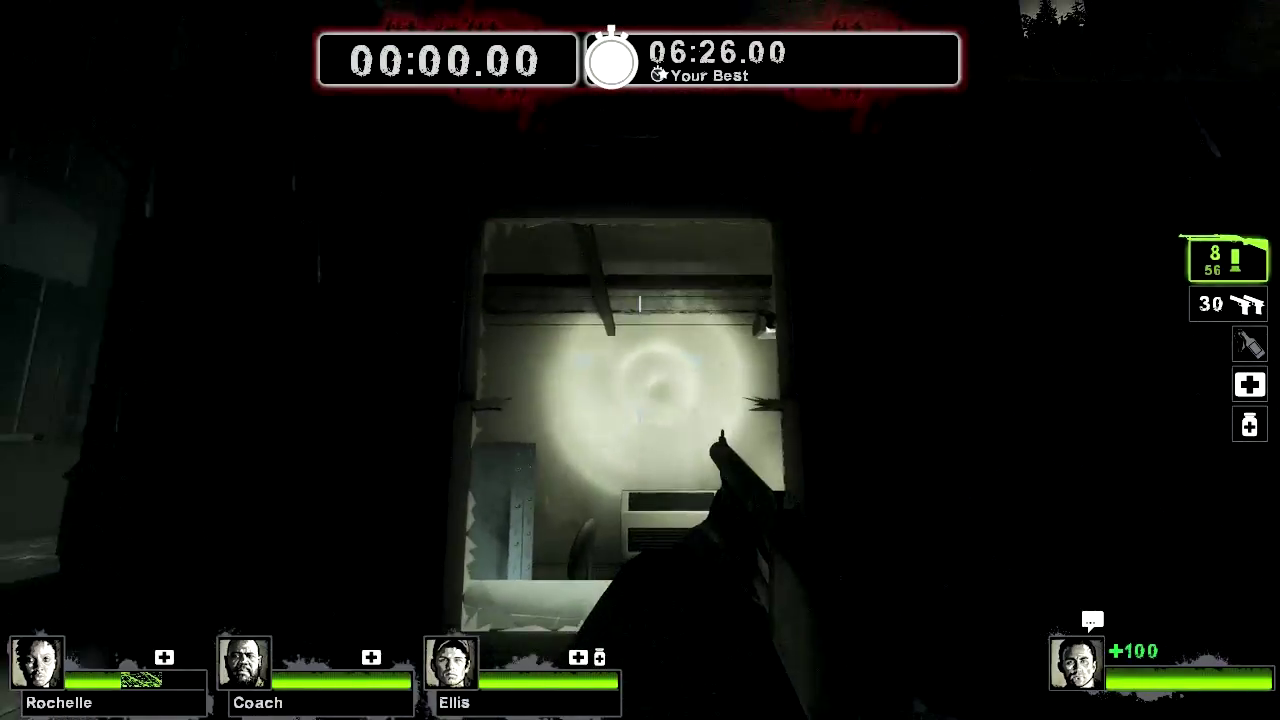
{"action": "key", "text": "w"}
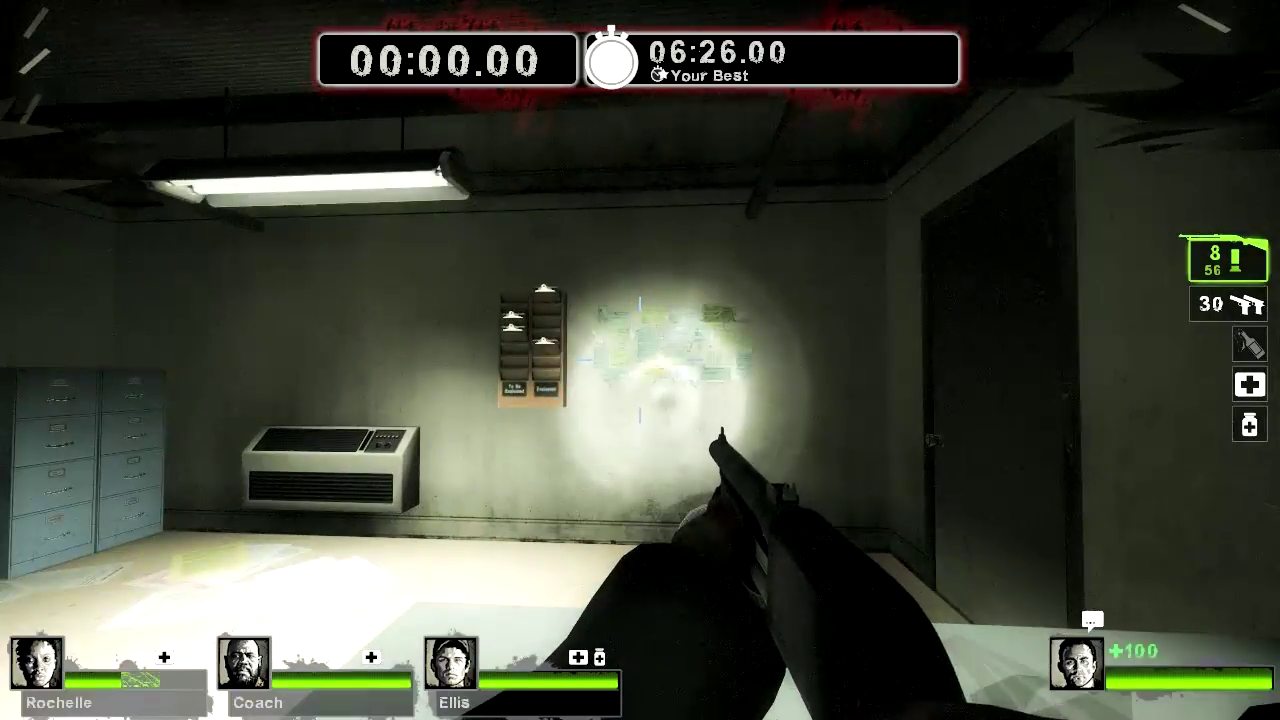
Walk to the lamp-lit brick passage and inspect the ammo pile beside the green bench and trash can
{"action": "key", "text": "w"}
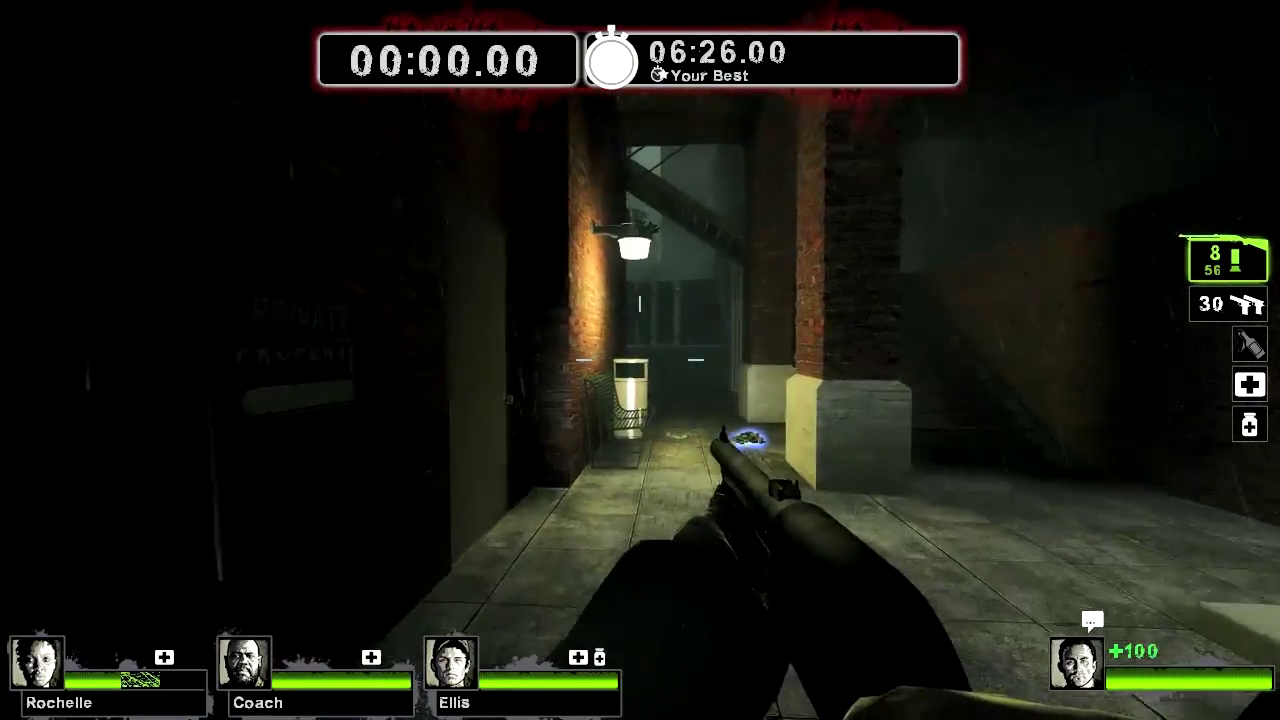
{"action": "key", "text": "w"}
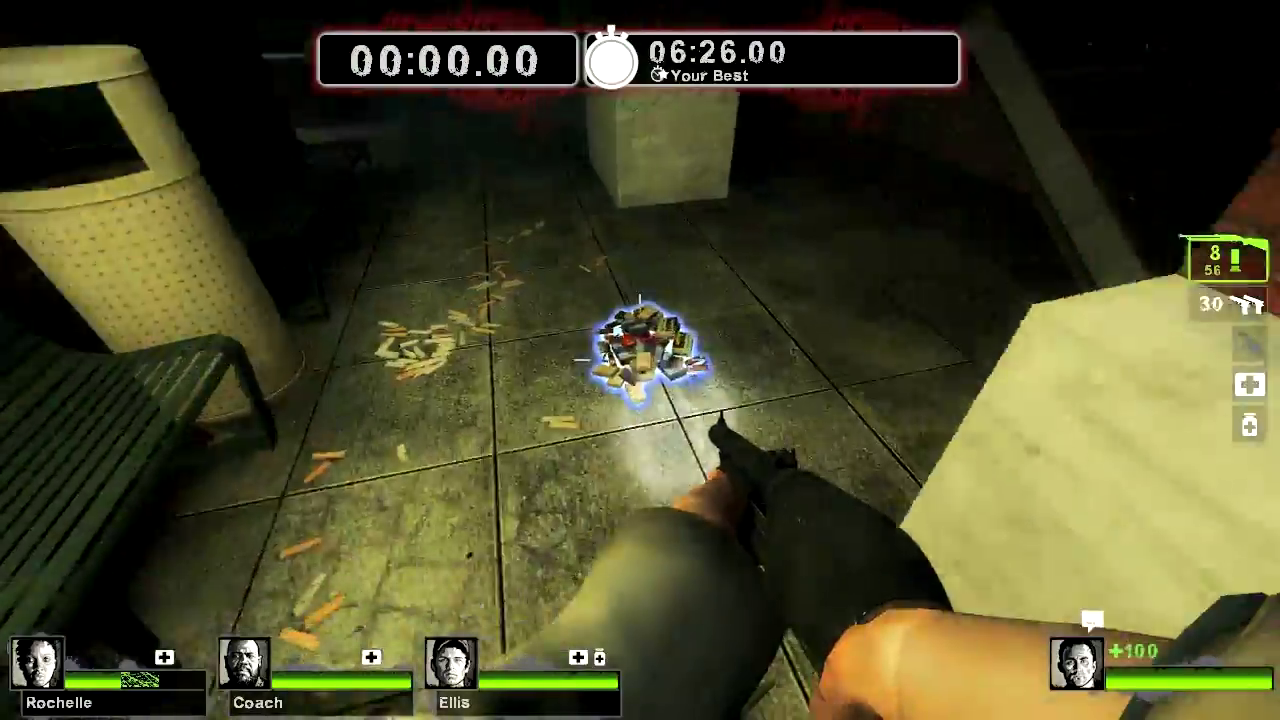
{"action": "key", "text": "s"}
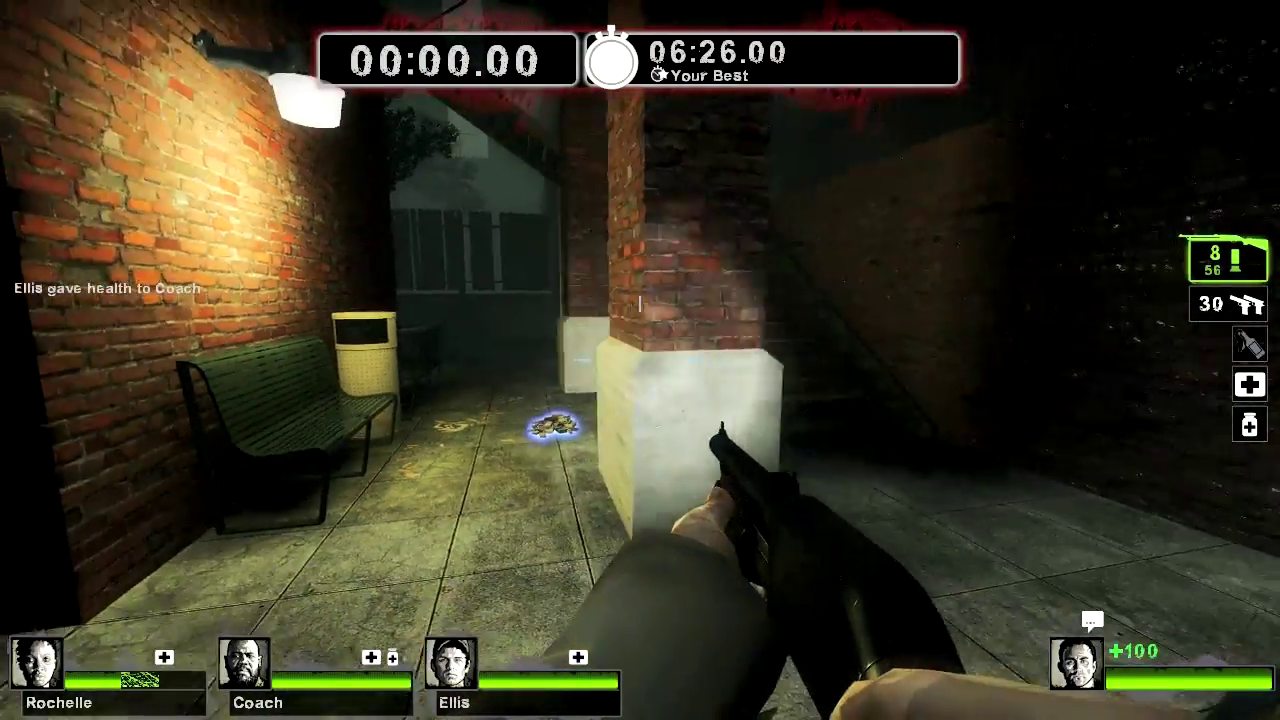
Climb the outdoor stairs to the metal walkway and view the burning pickup on the overpass
{"action": "key", "text": "d"}
{"action": "key", "text": "w"}
{"action": "key", "text": "w"}
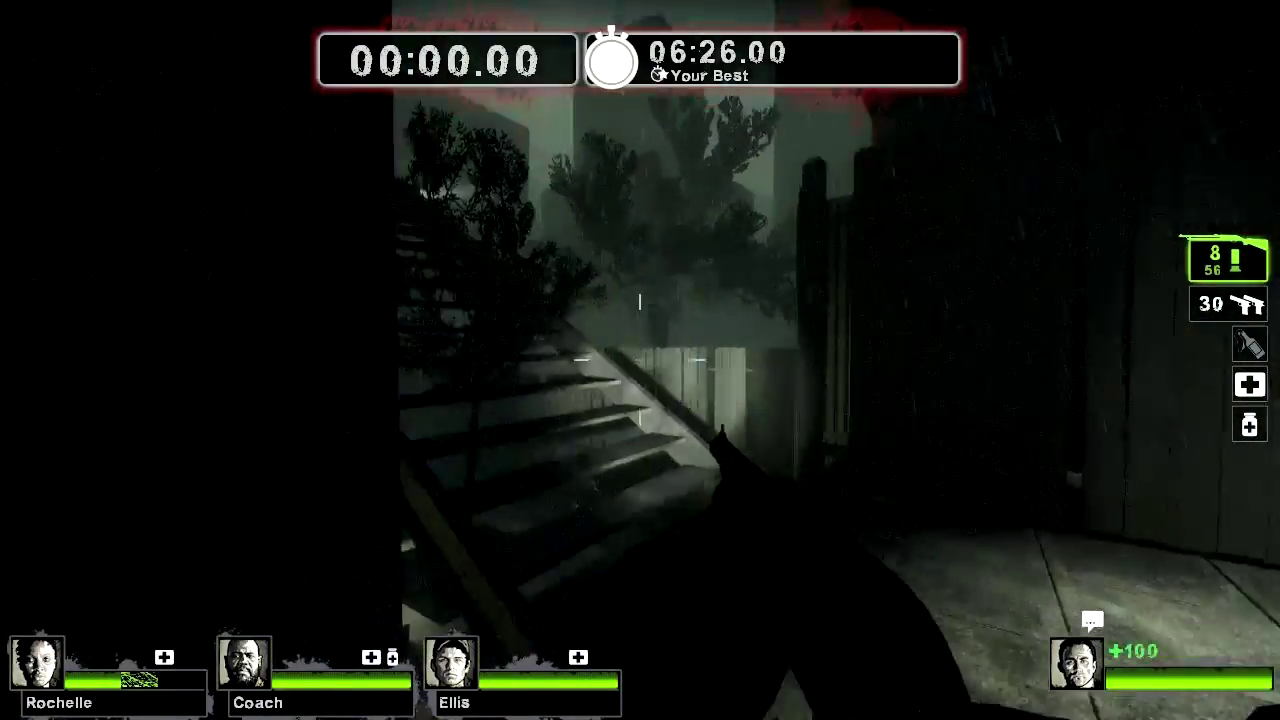
{"action": "key", "text": "w"}
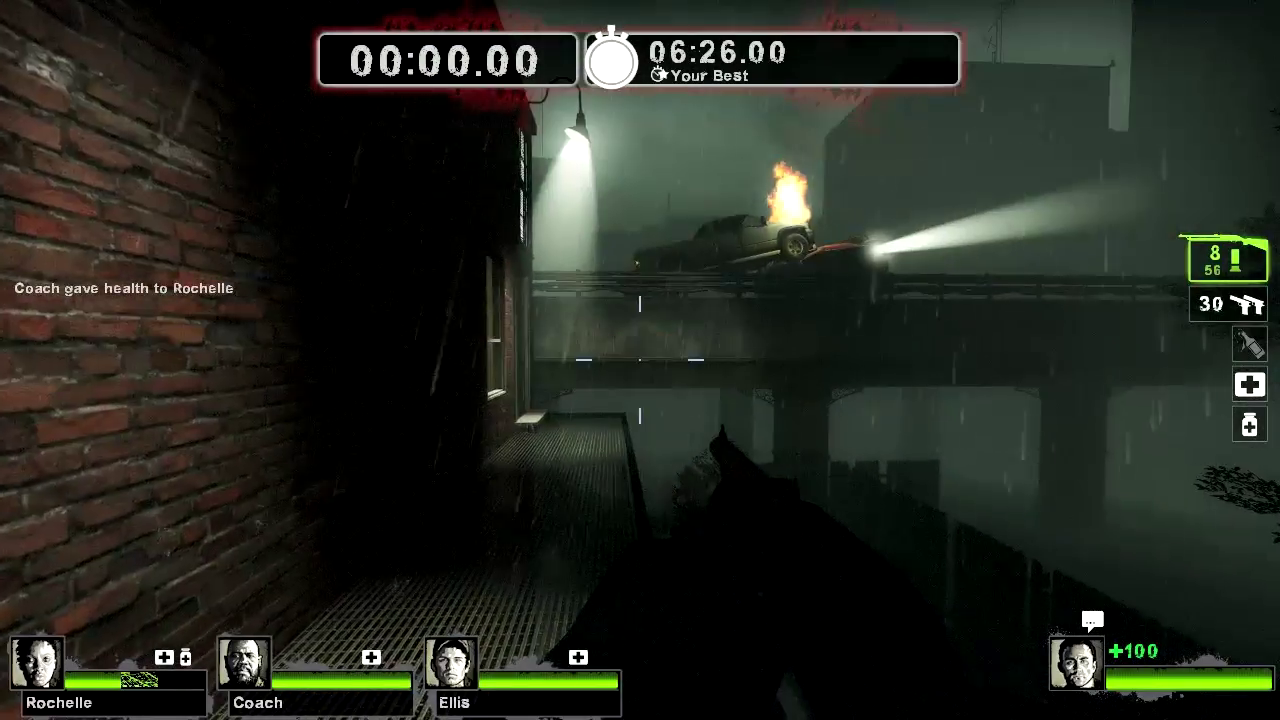
{"action": "key", "text": "w"}
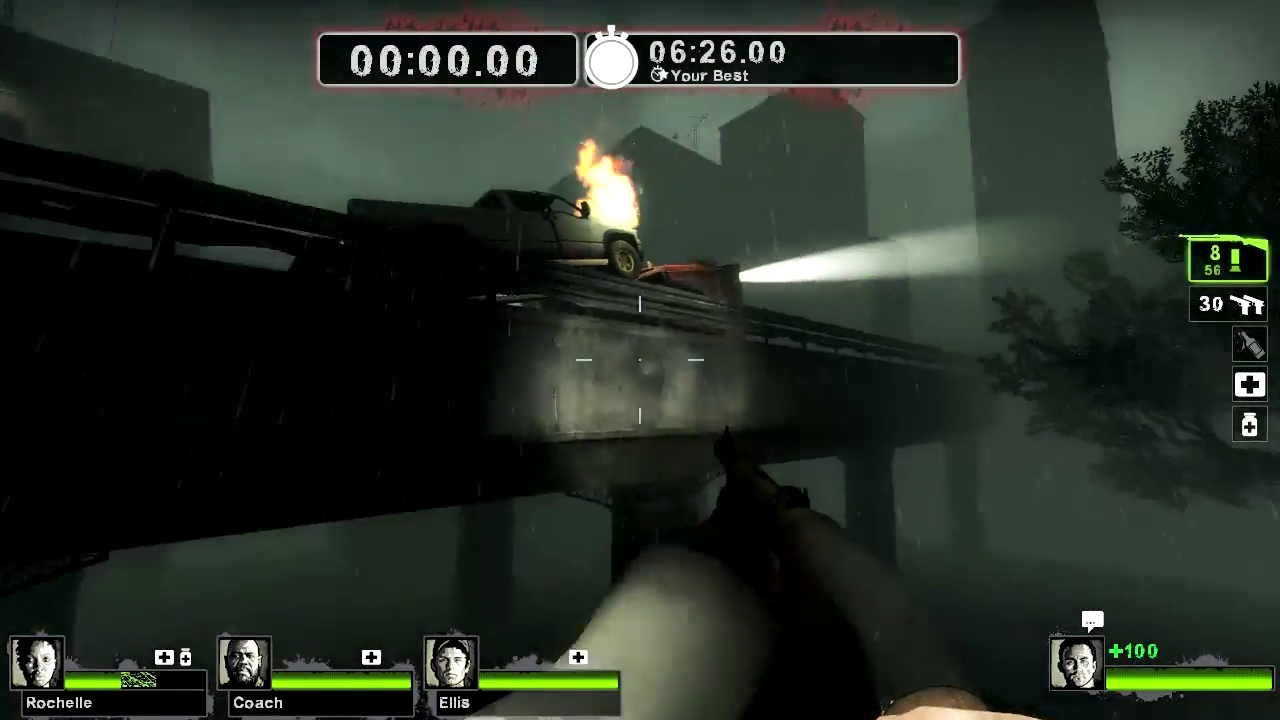
Explore the dark alley past the iron bar fence to the stacked supply crates, looking back towards the teammates
{"action": "key", "text": "w"}
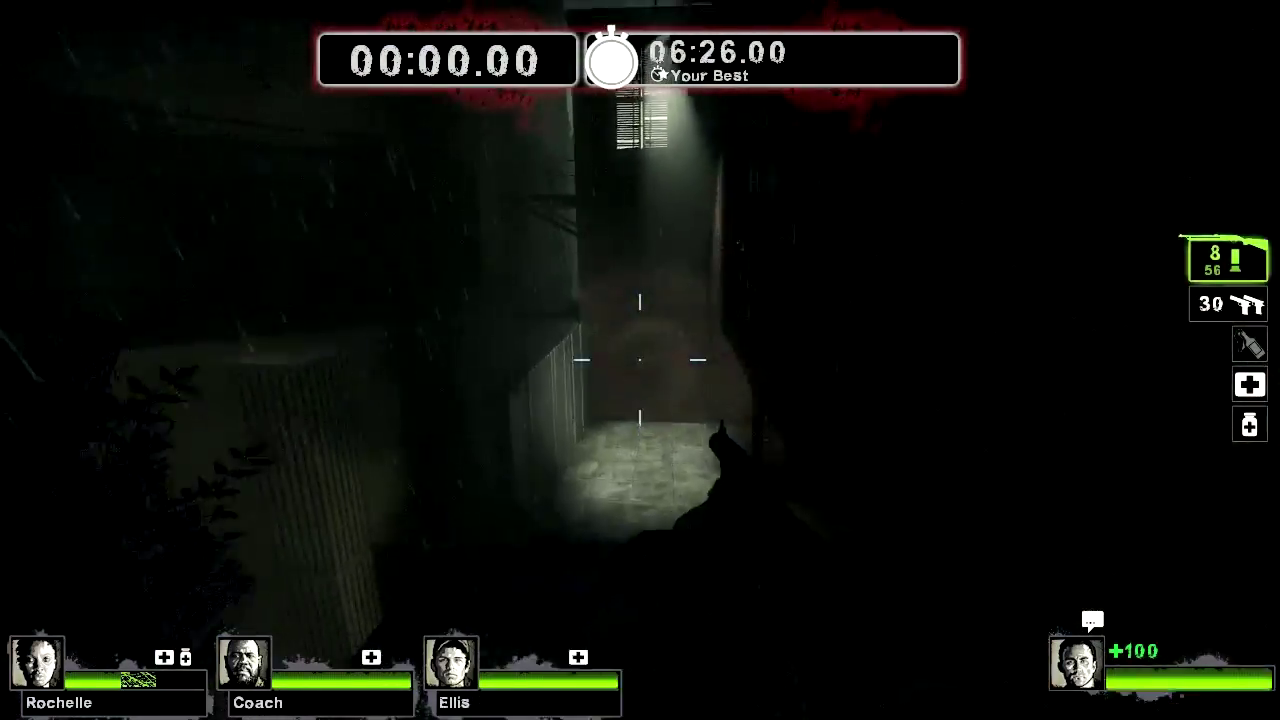
{"action": "key", "text": "w"}
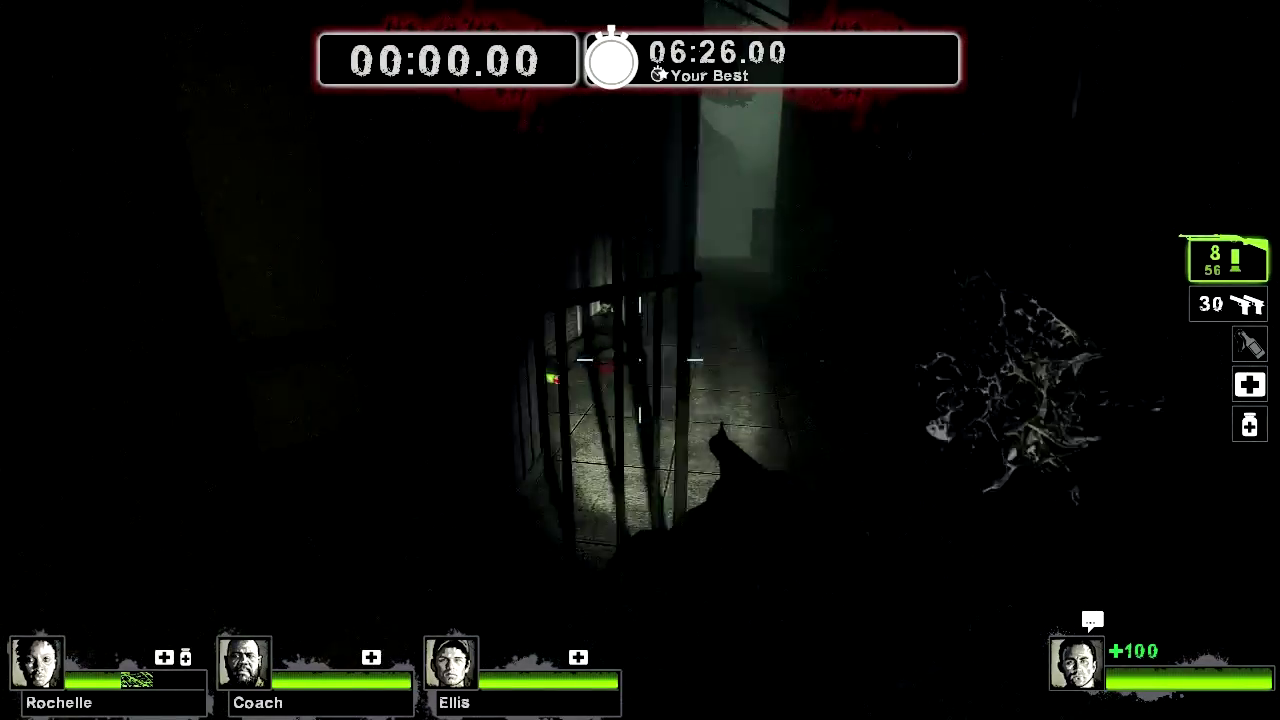
{"action": "key", "text": "w"}
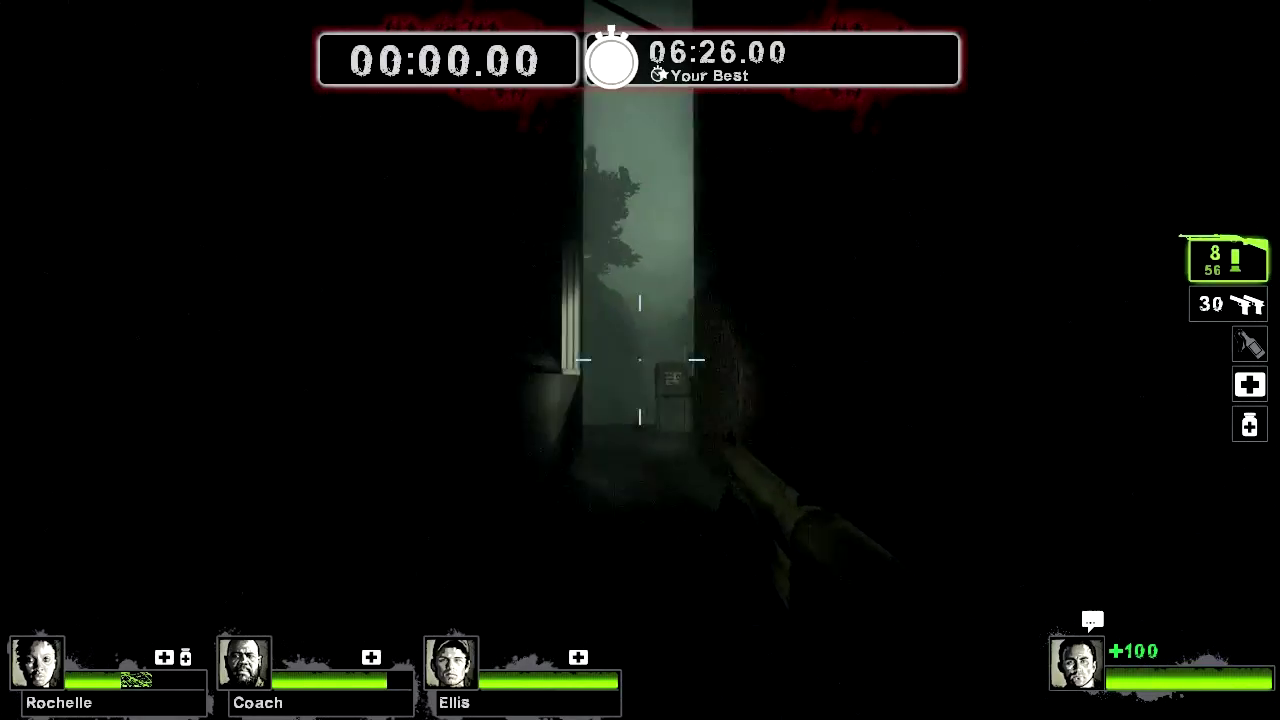
{"action": "key", "text": "w"}
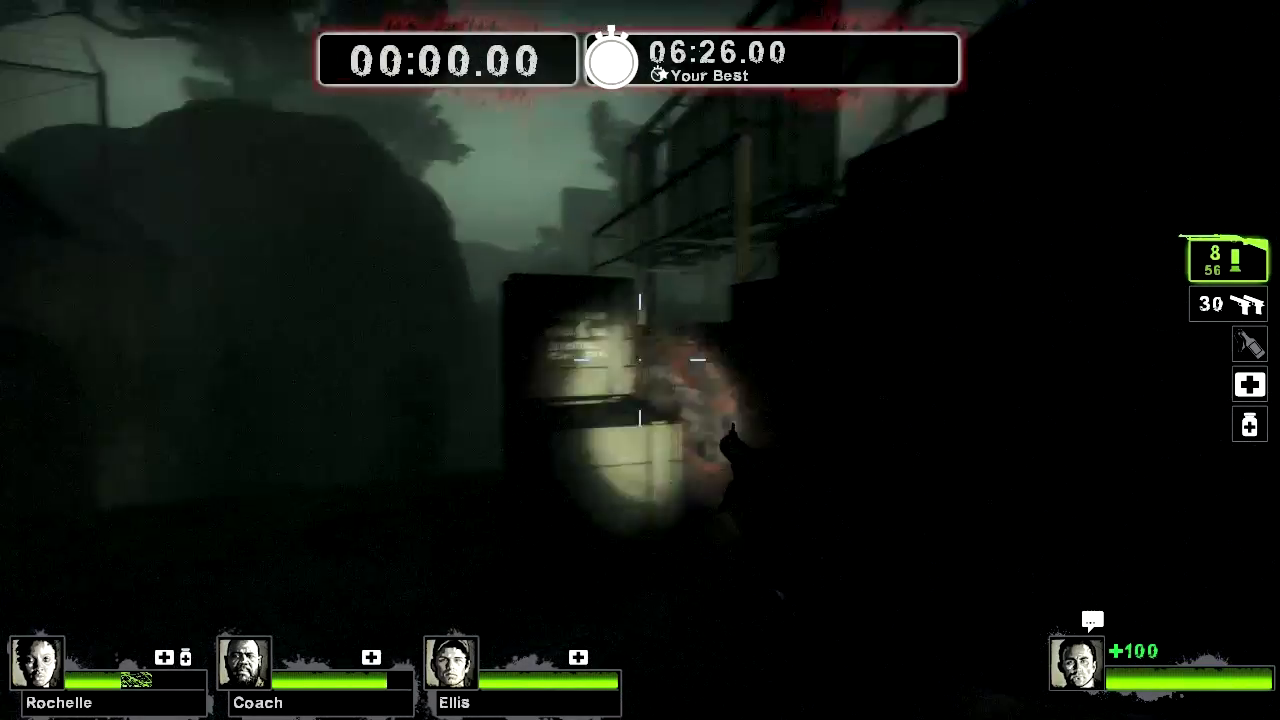
{"action": "key", "text": "w"}
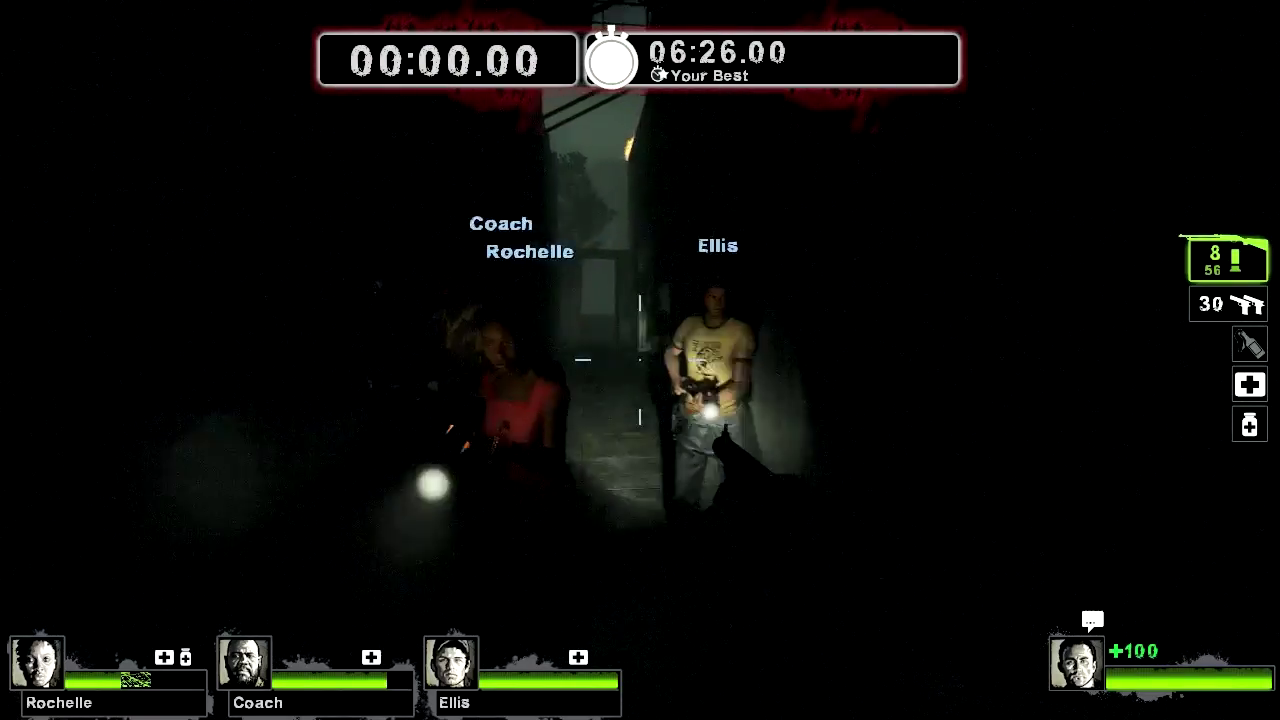
{"action": "key", "text": "w"}
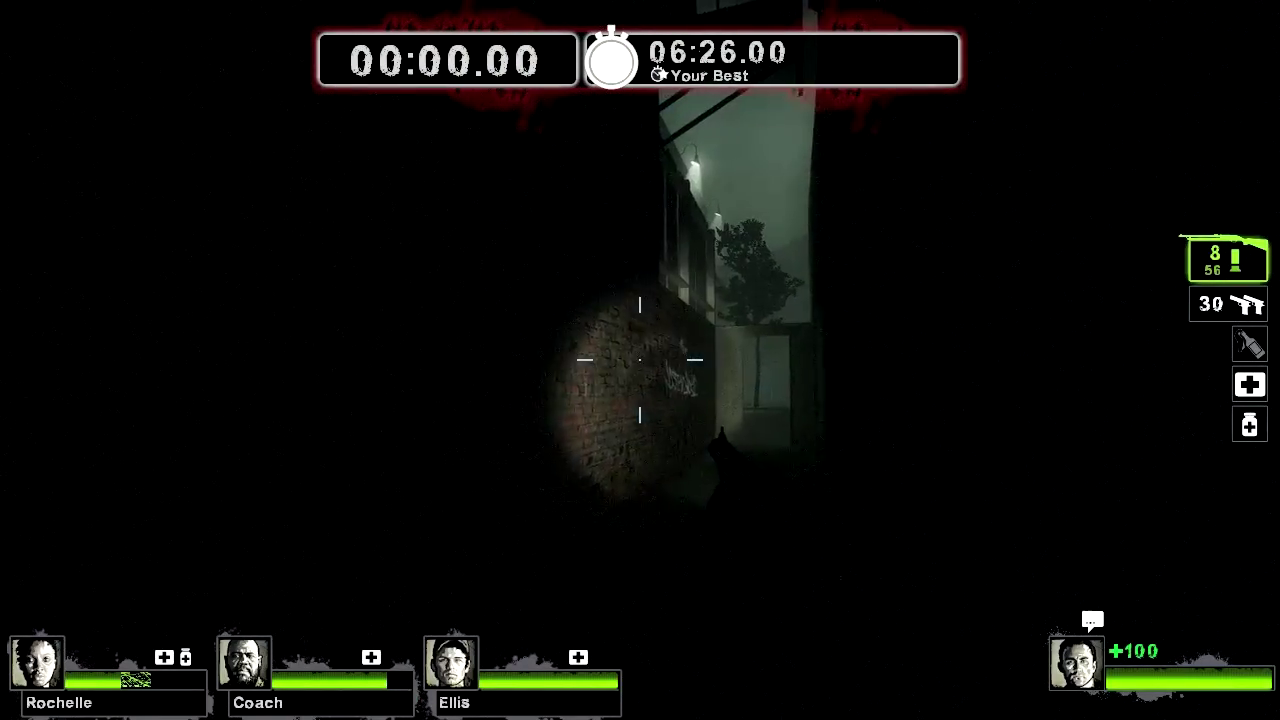
{"action": "key", "text": "w"}
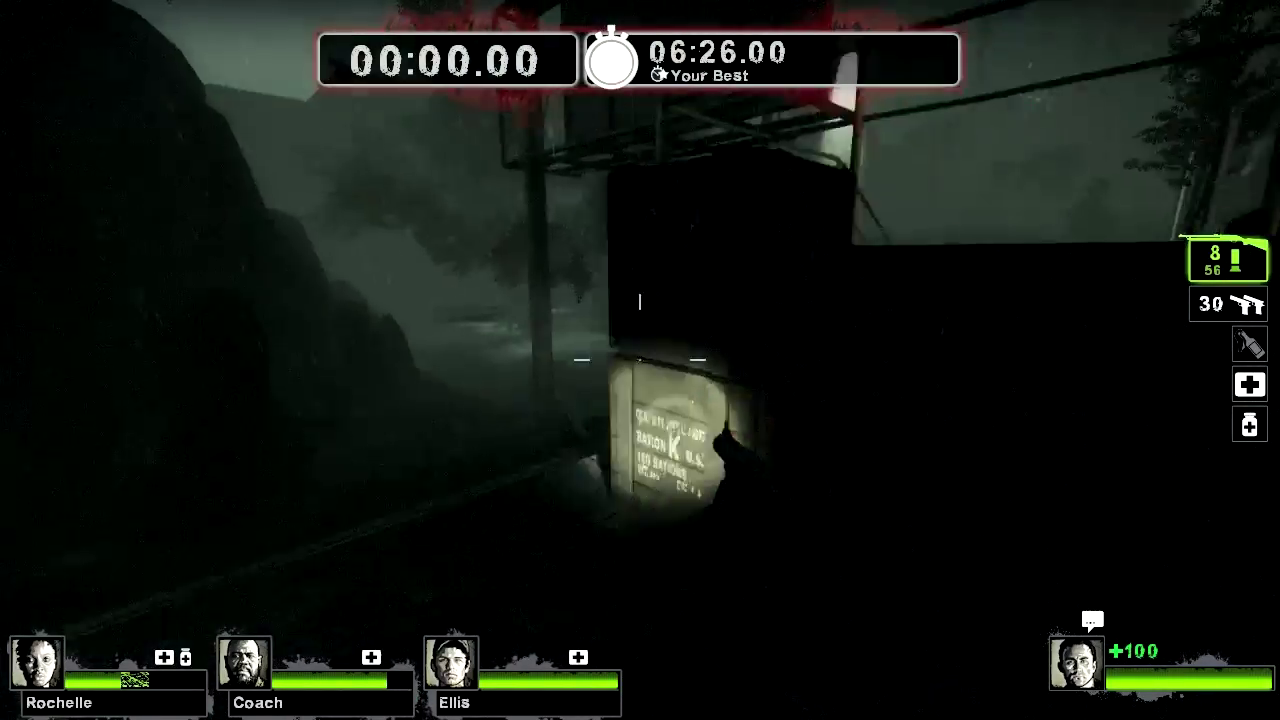
Pass the abandoned car and explore the park around the large fenced tree, facing the lit concrete alcove
{"action": "key", "text": "w"}
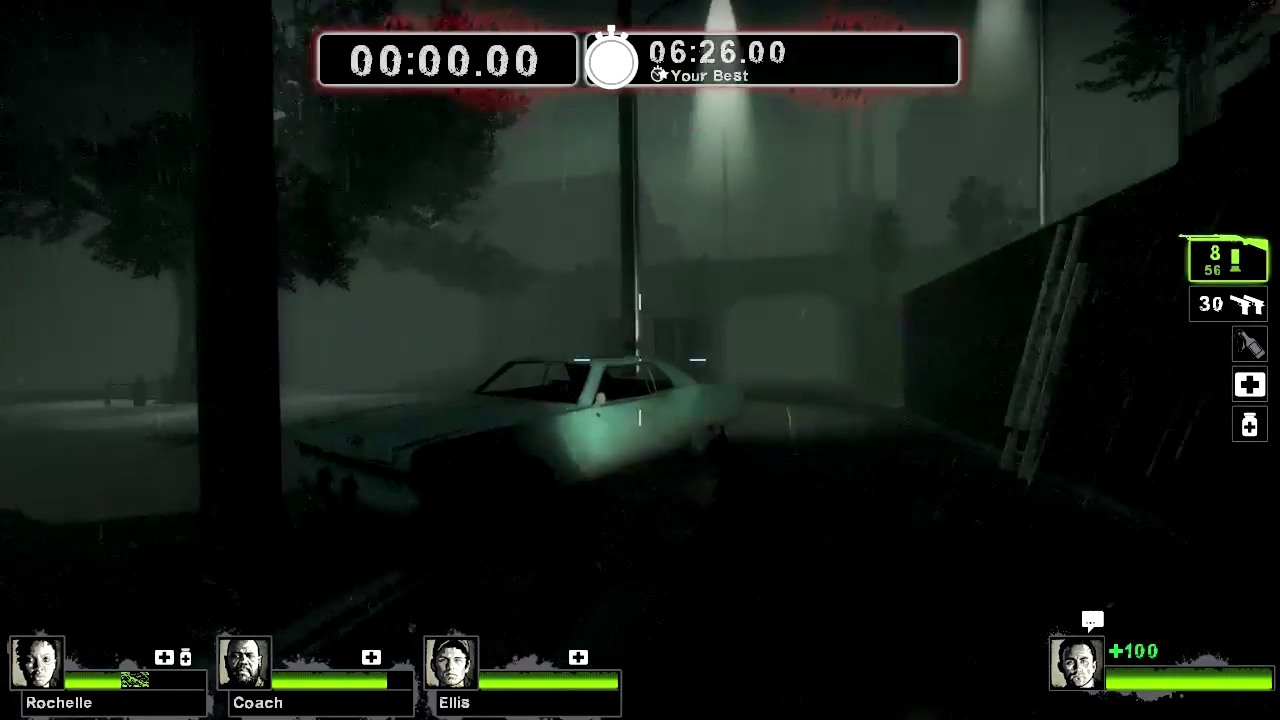
{"action": "key", "text": "w"}
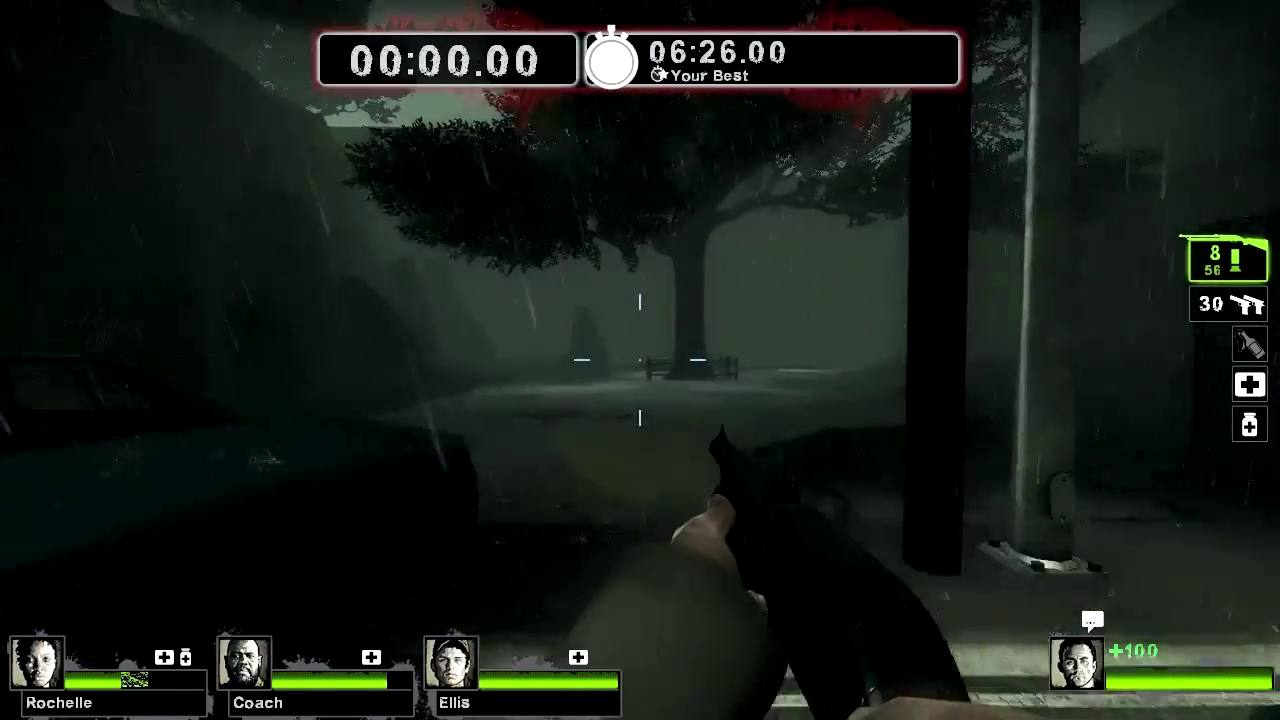
{"action": "key", "text": "w"}
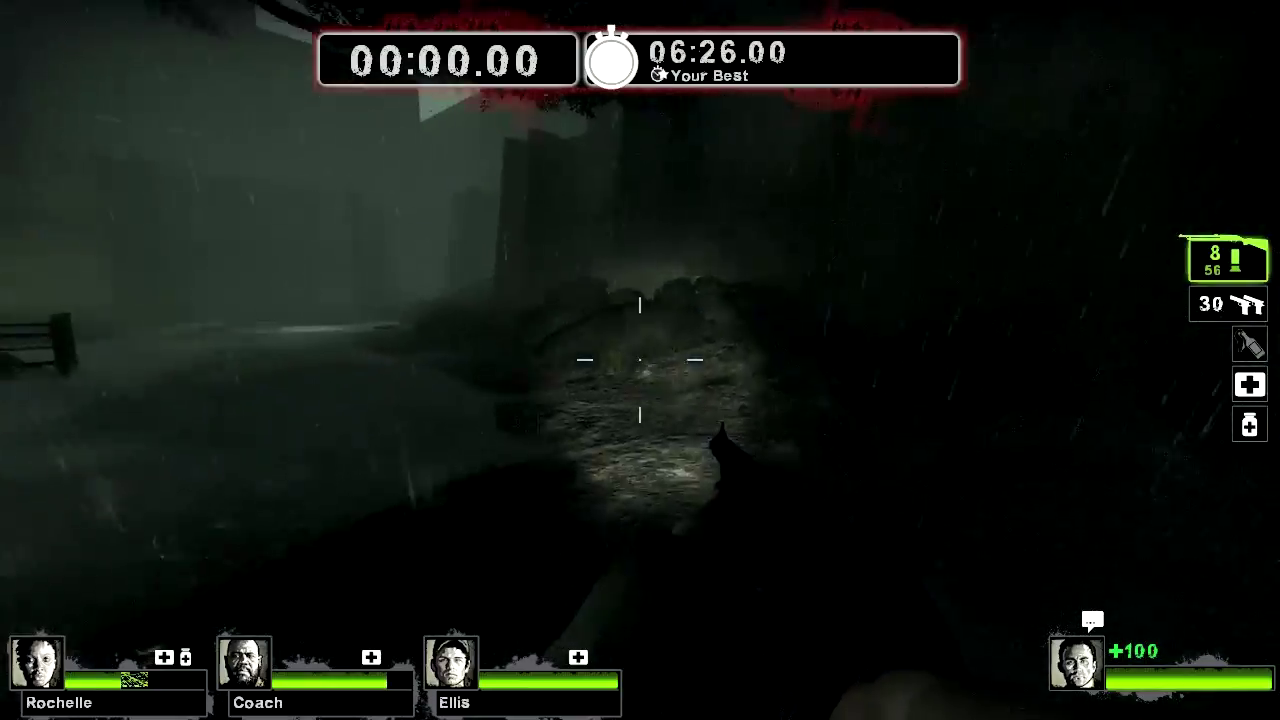
{"action": "key", "text": "w"}
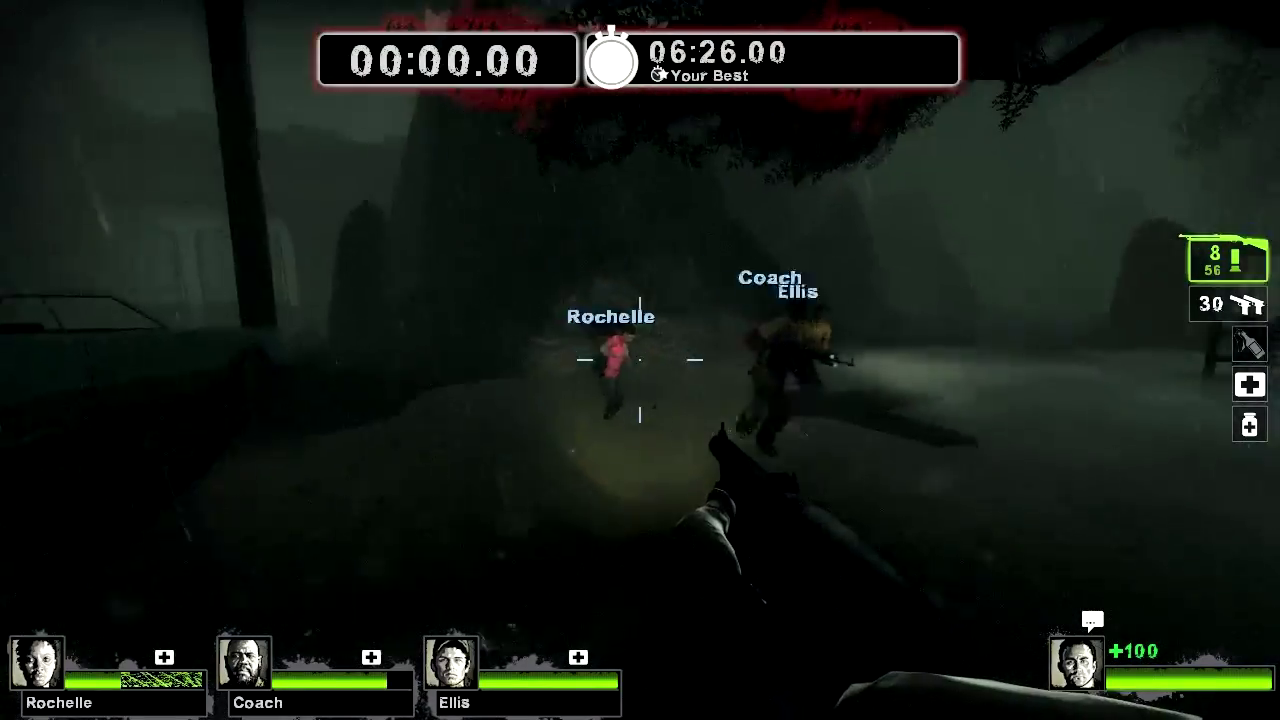
{"action": "key", "text": "w"}
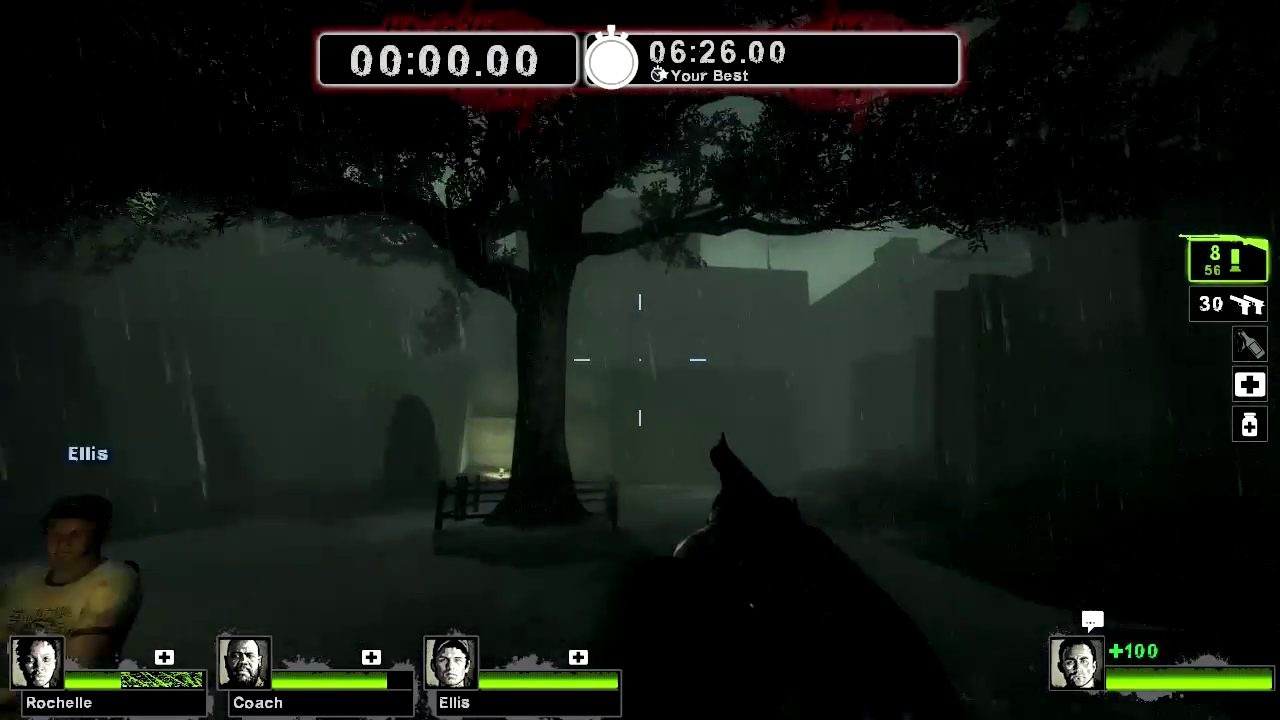
{"action": "key", "text": "w"}
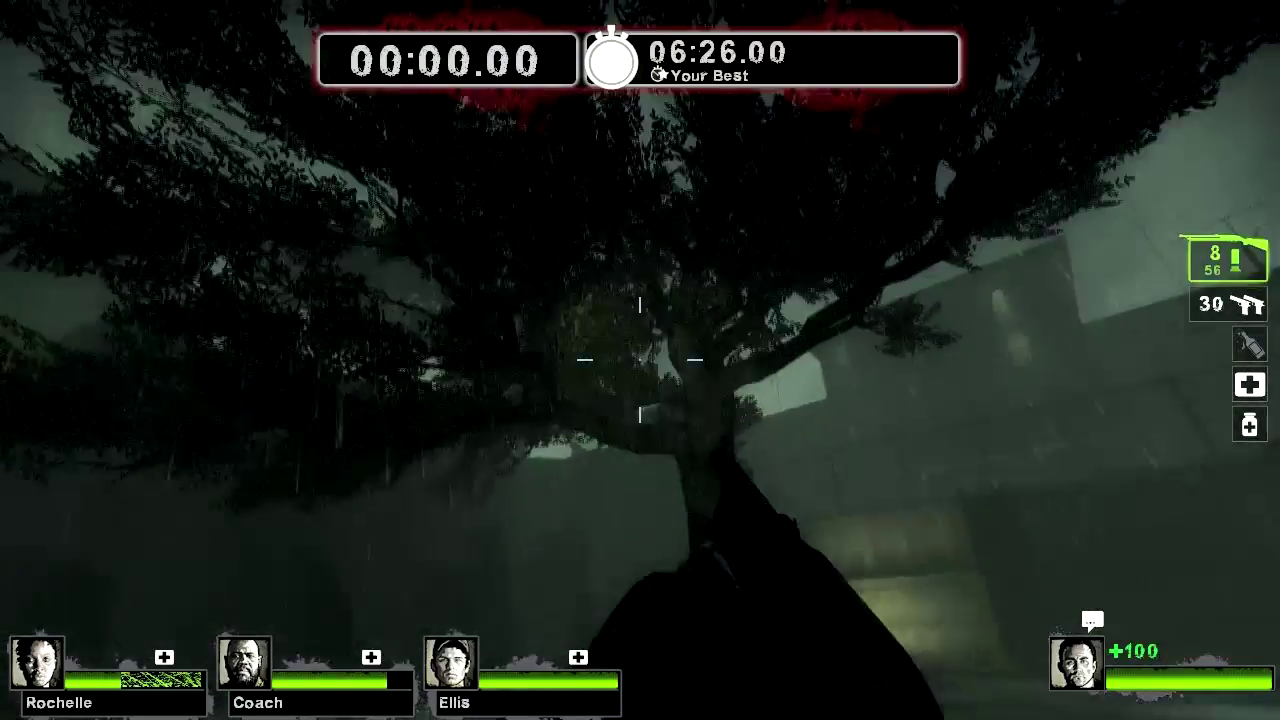
{"action": "key", "text": "w"}
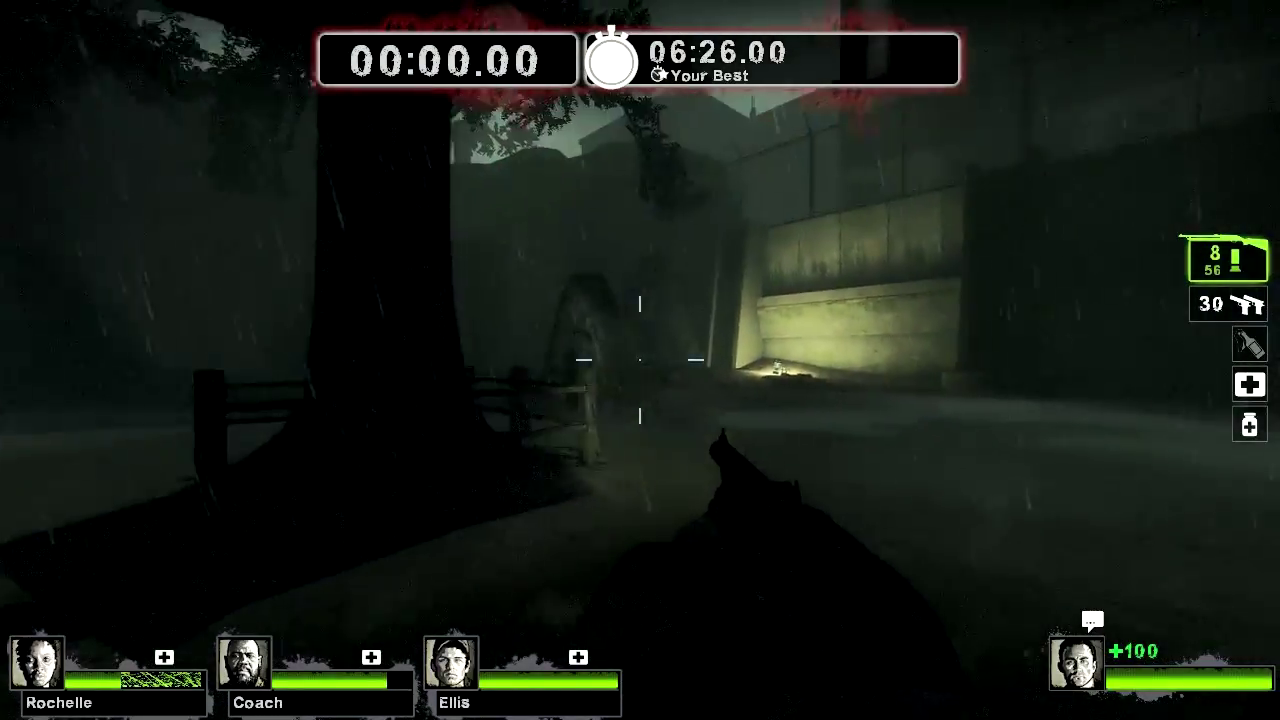
Leave the park past the chain-link fence and go through the dark underpass to the bus with glowing headlights
{"action": "key", "text": "w"}
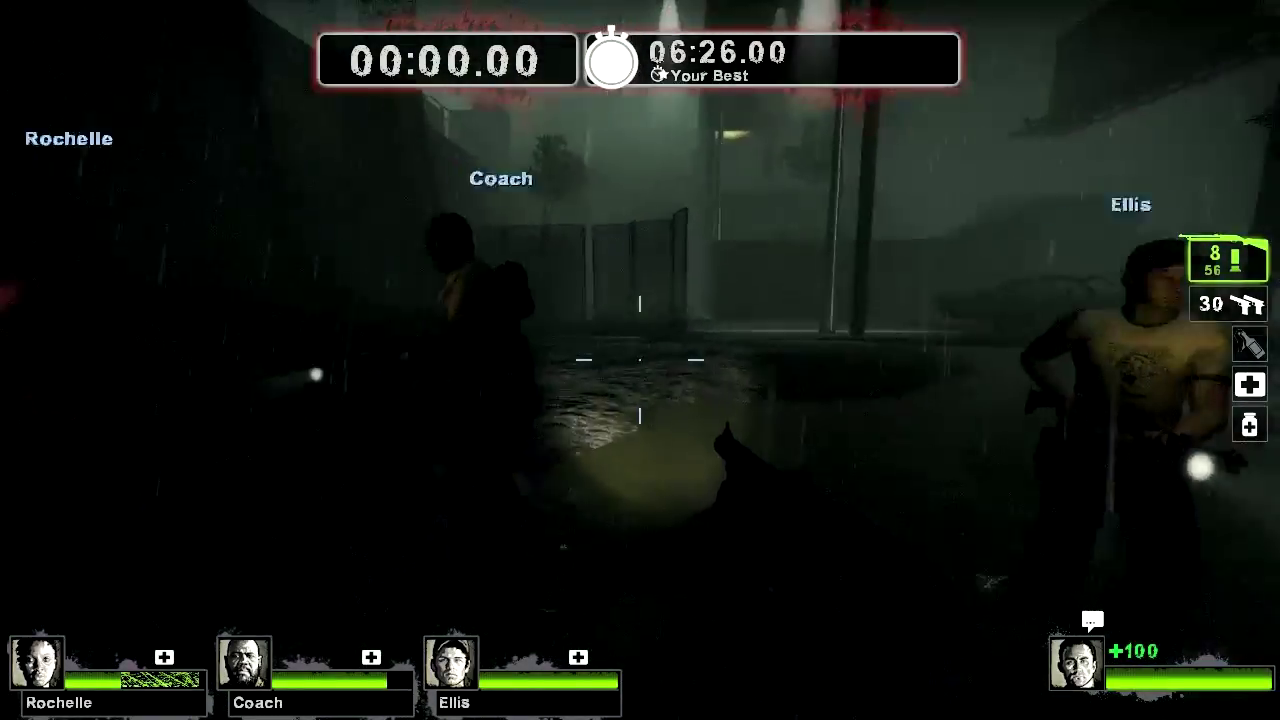
{"action": "key", "text": "w"}
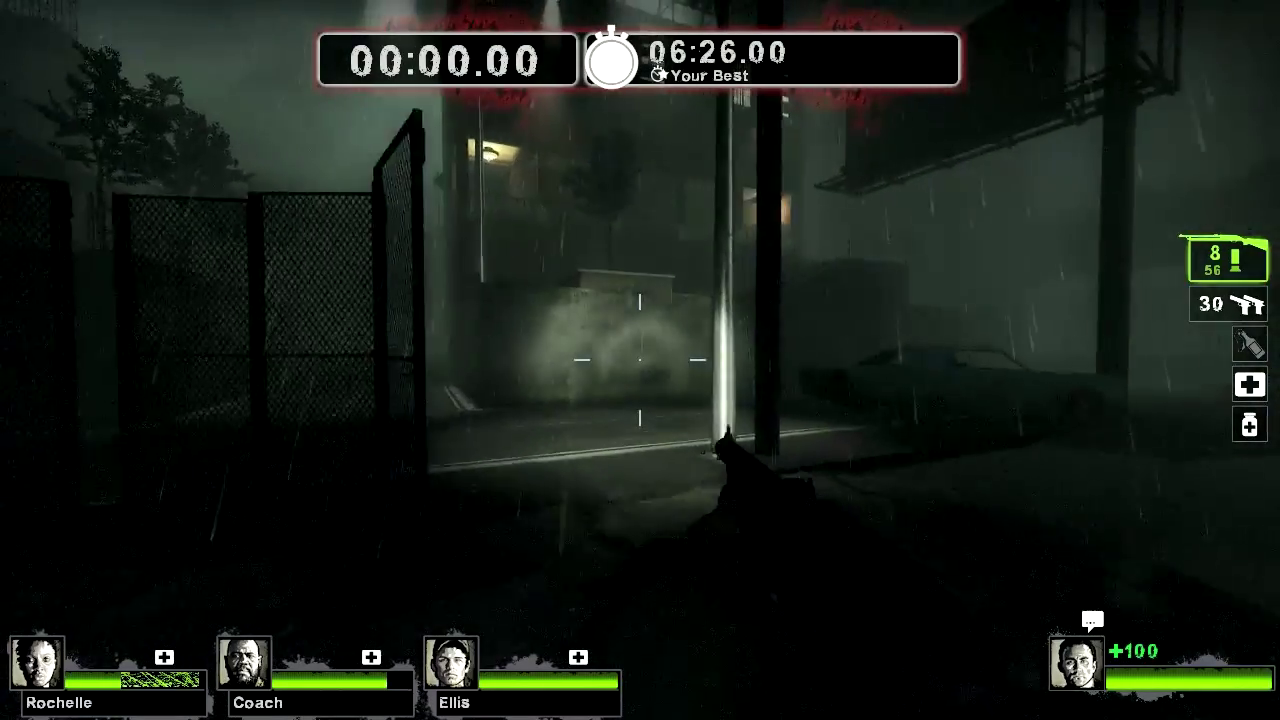
{"action": "key", "text": "w"}
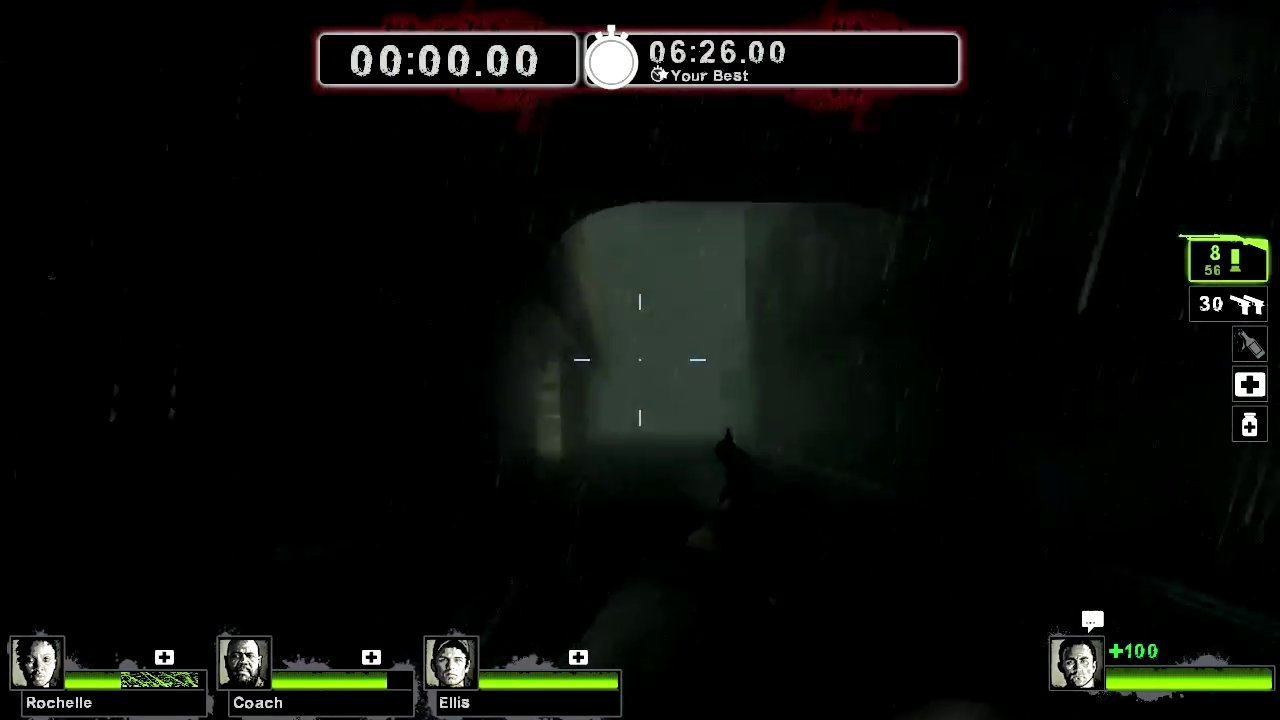
{"action": "key", "text": "w"}
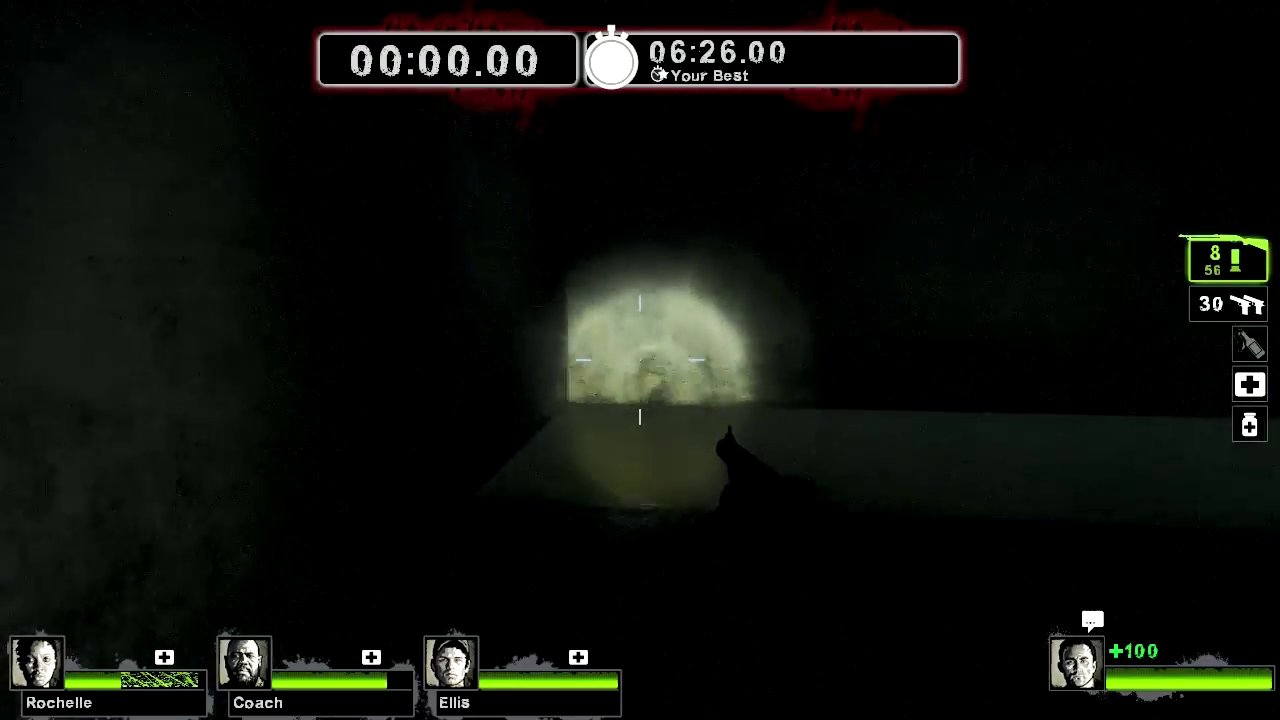
{"action": "key", "text": "w"}
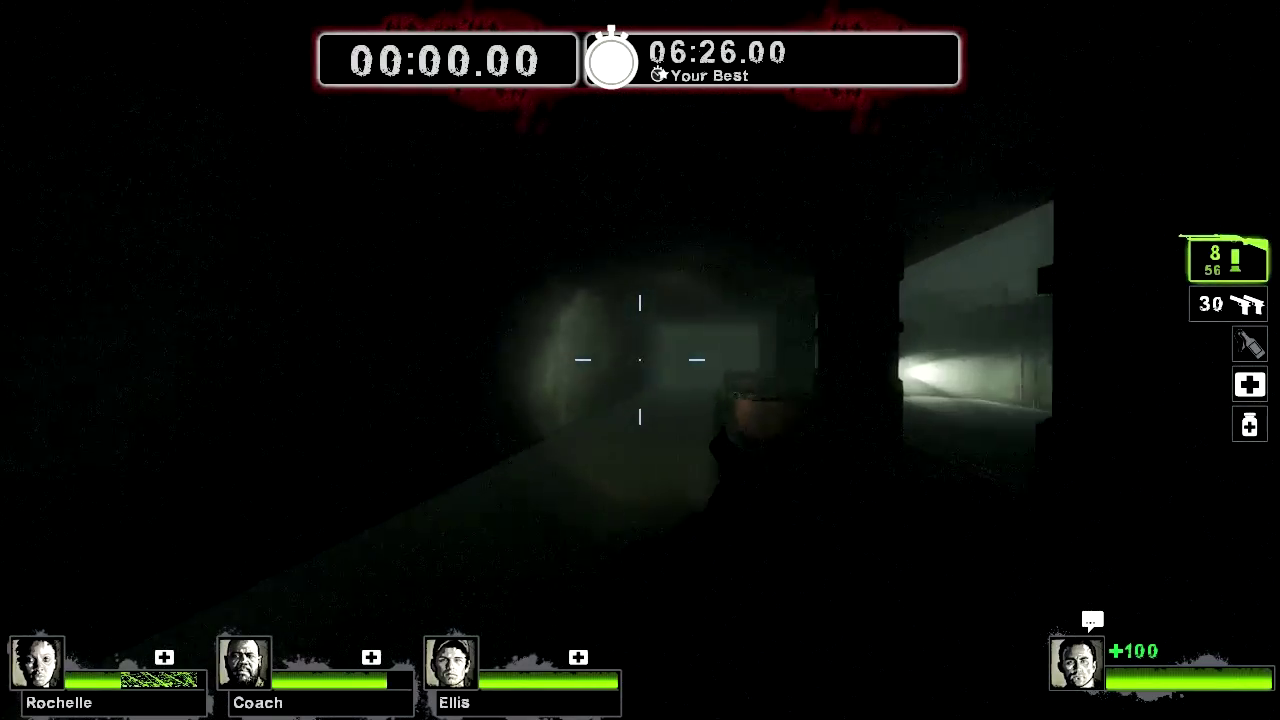
{"action": "key", "text": "w"}
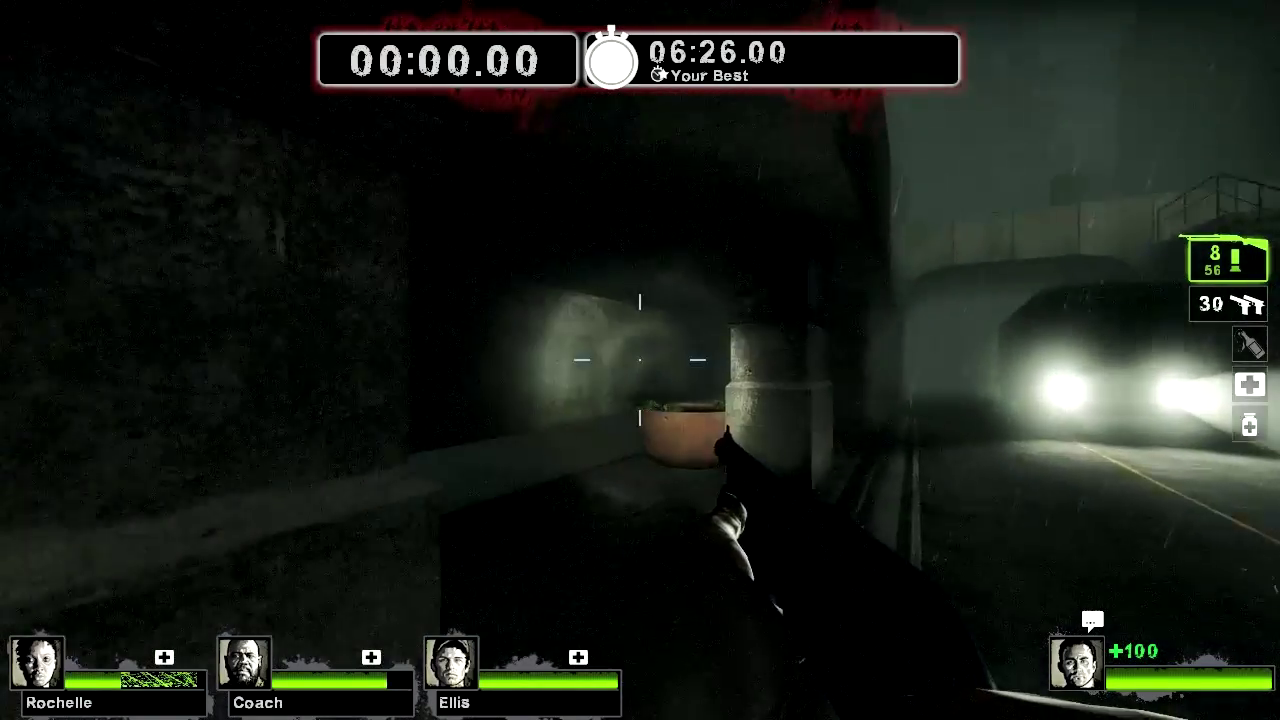
{"action": "key", "text": "w"}
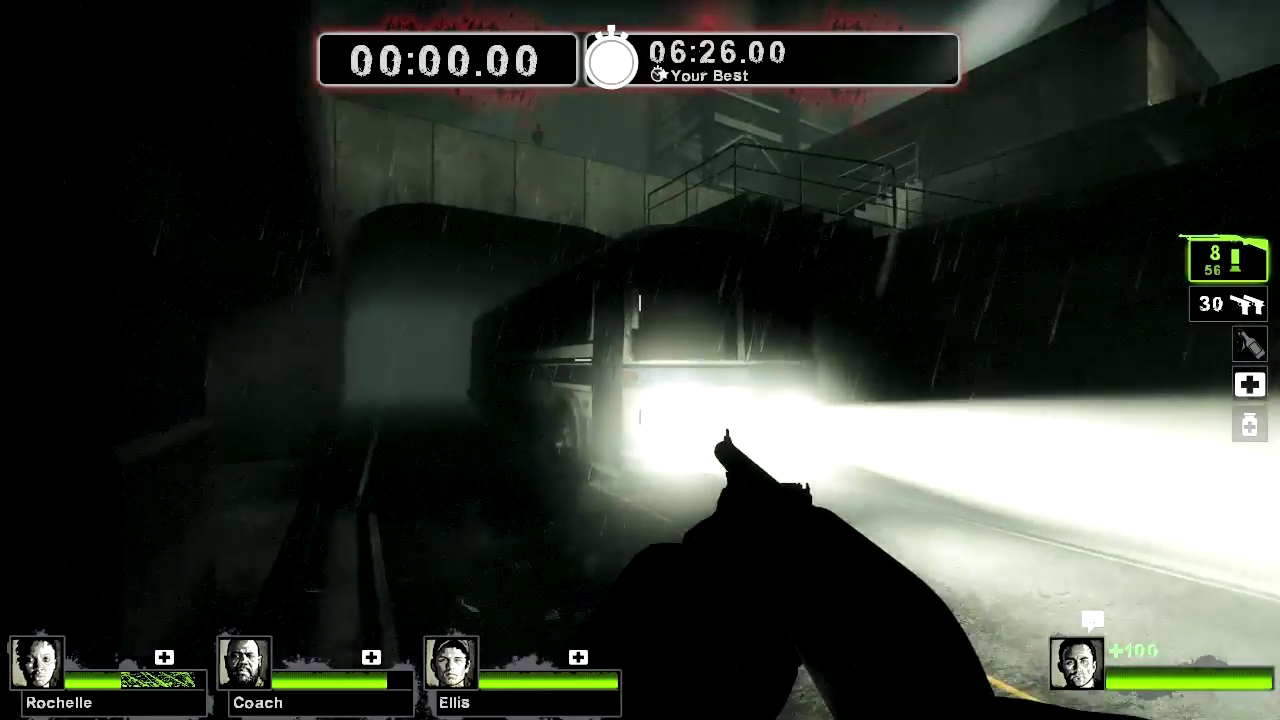
Enter the dark tunnel beyond the bus and inspect the outlined item lit by the flashlight on the ground
{"action": "key", "text": "w"}
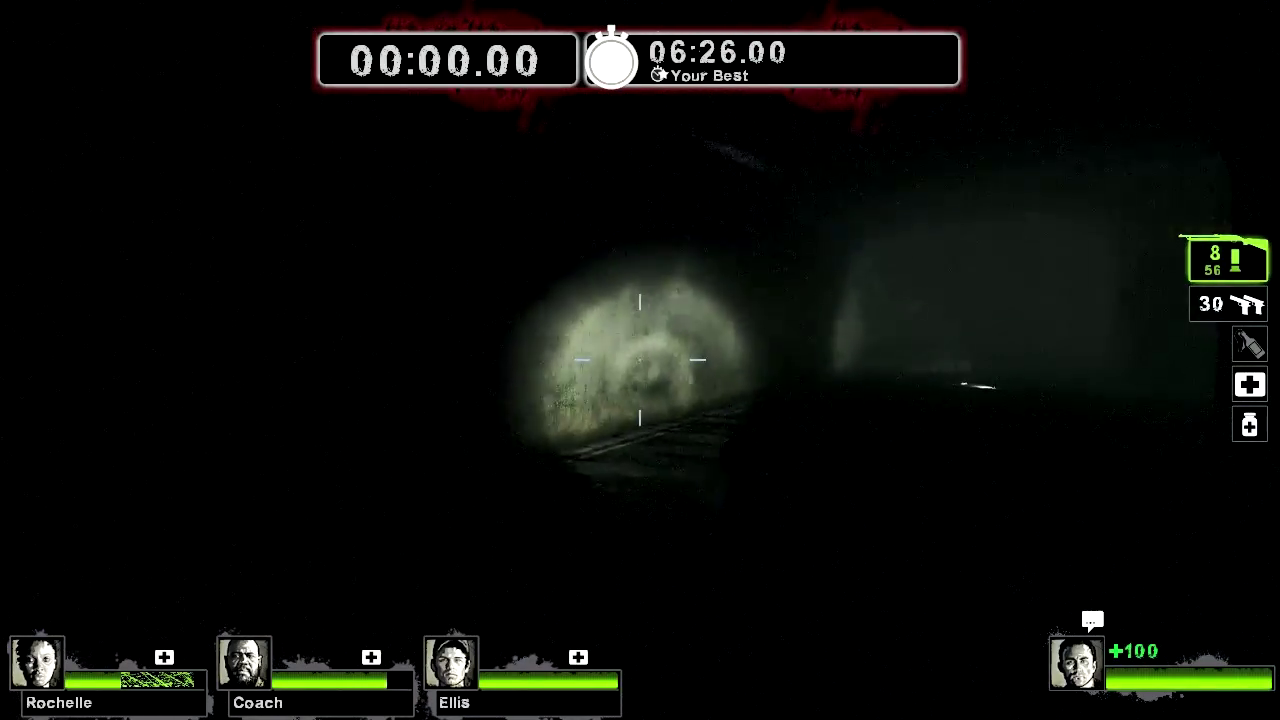
{"action": "key", "text": "w"}
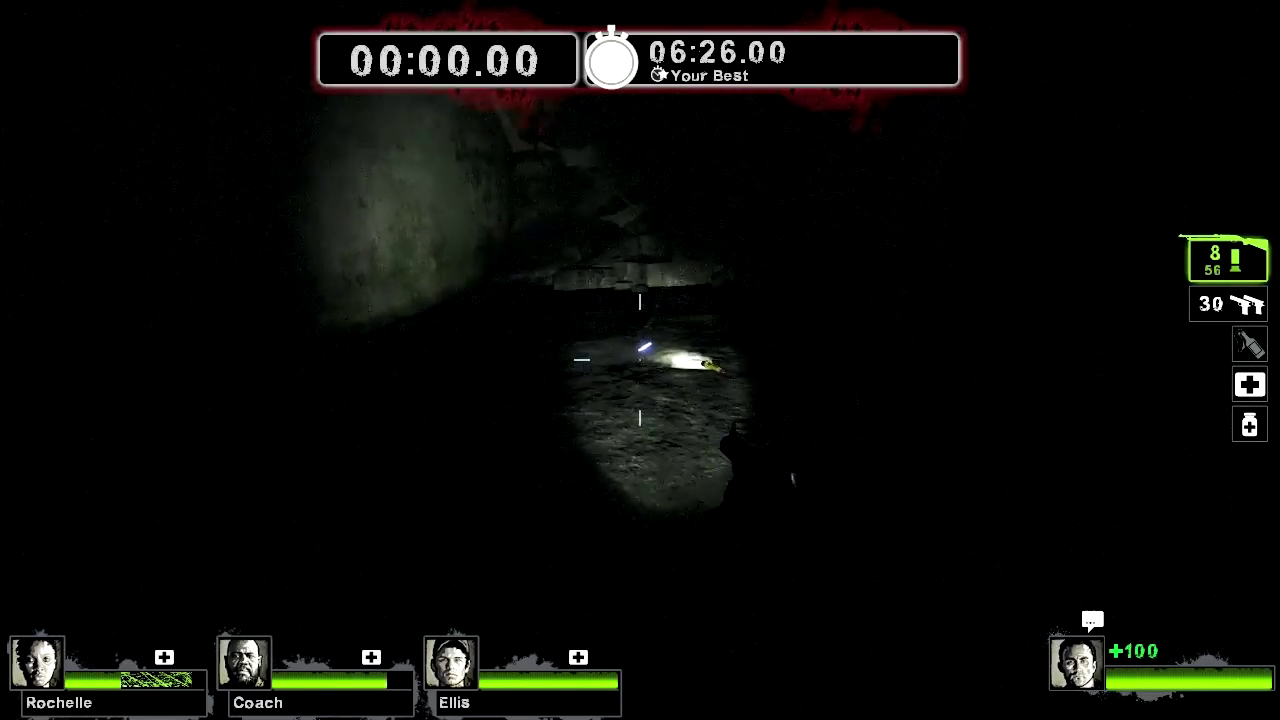
{"action": "key", "text": "w"}
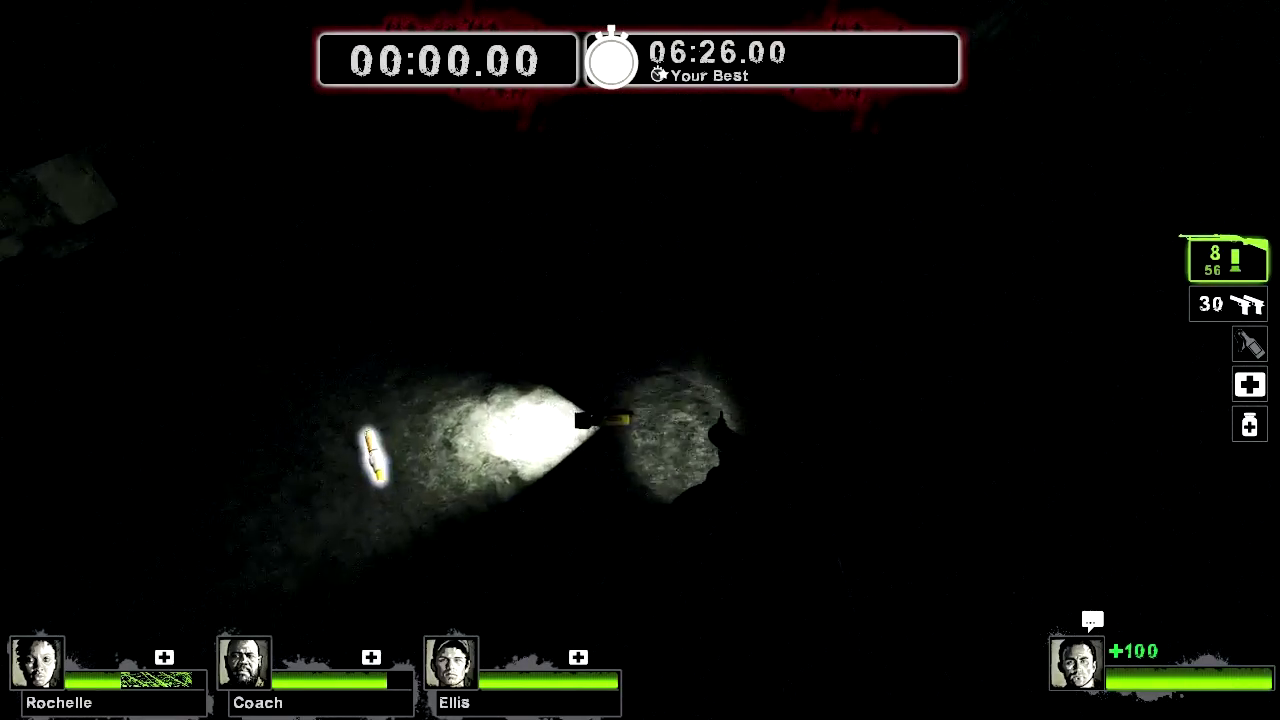
Walk back out of the dark tunnel past the brick buildings to the fenced steel tower
{"action": "key", "text": "w"}
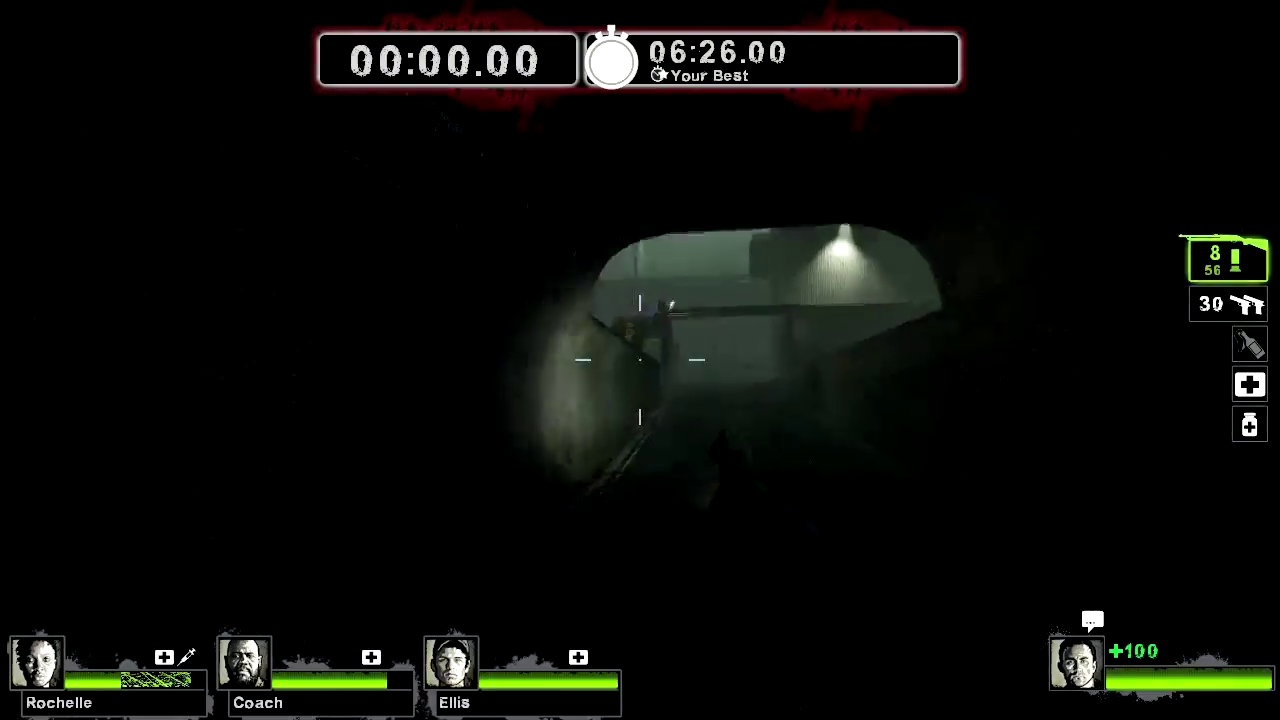
{"action": "key", "text": "w"}
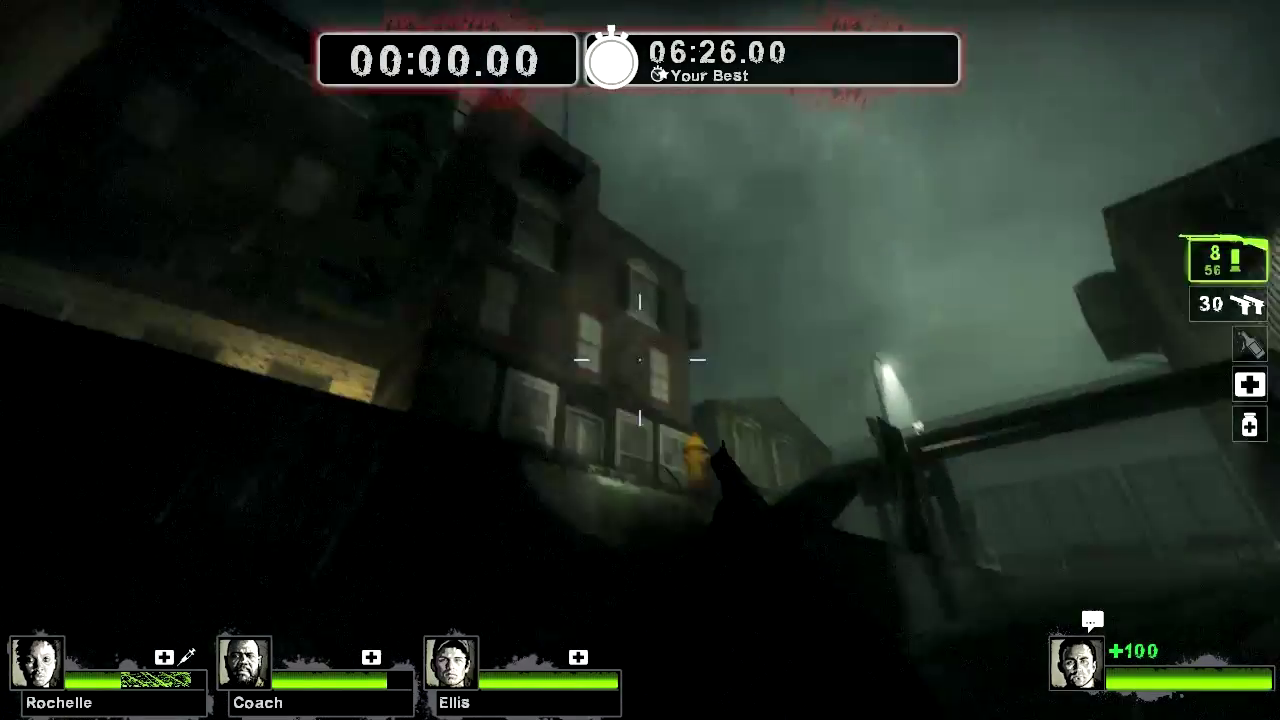
{"action": "key", "text": "w"}
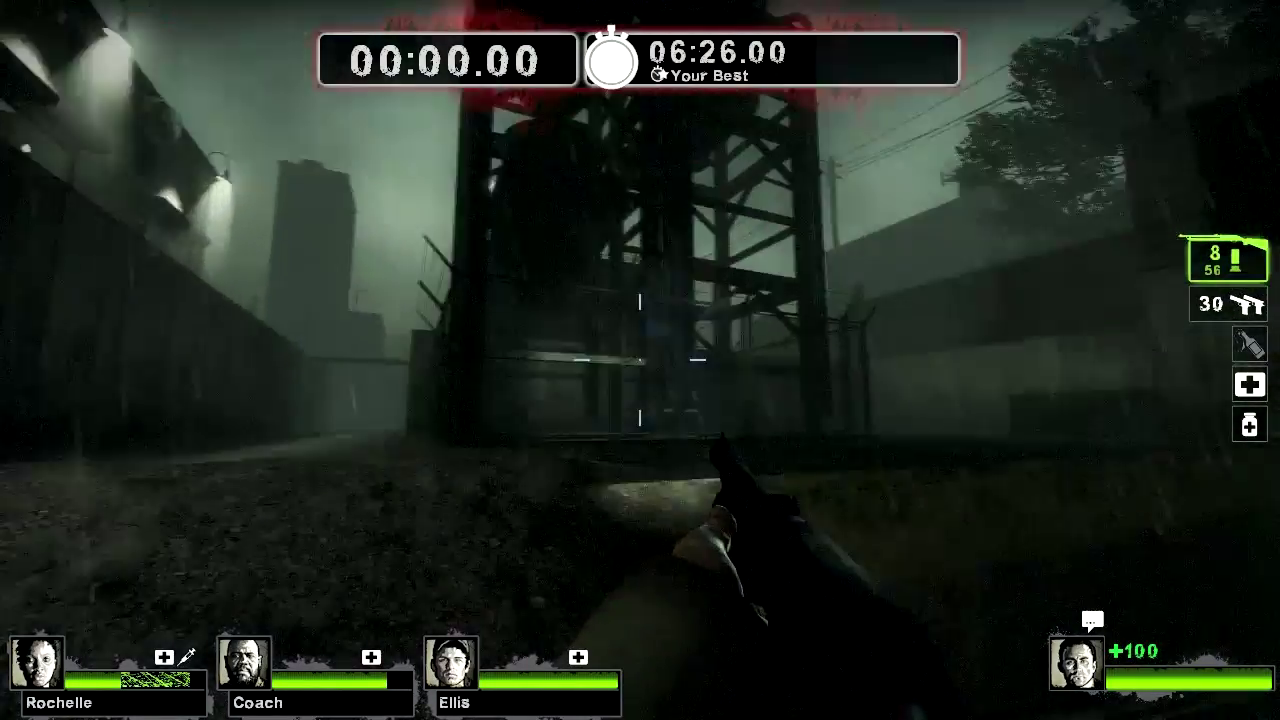
{"action": "key", "text": "w"}
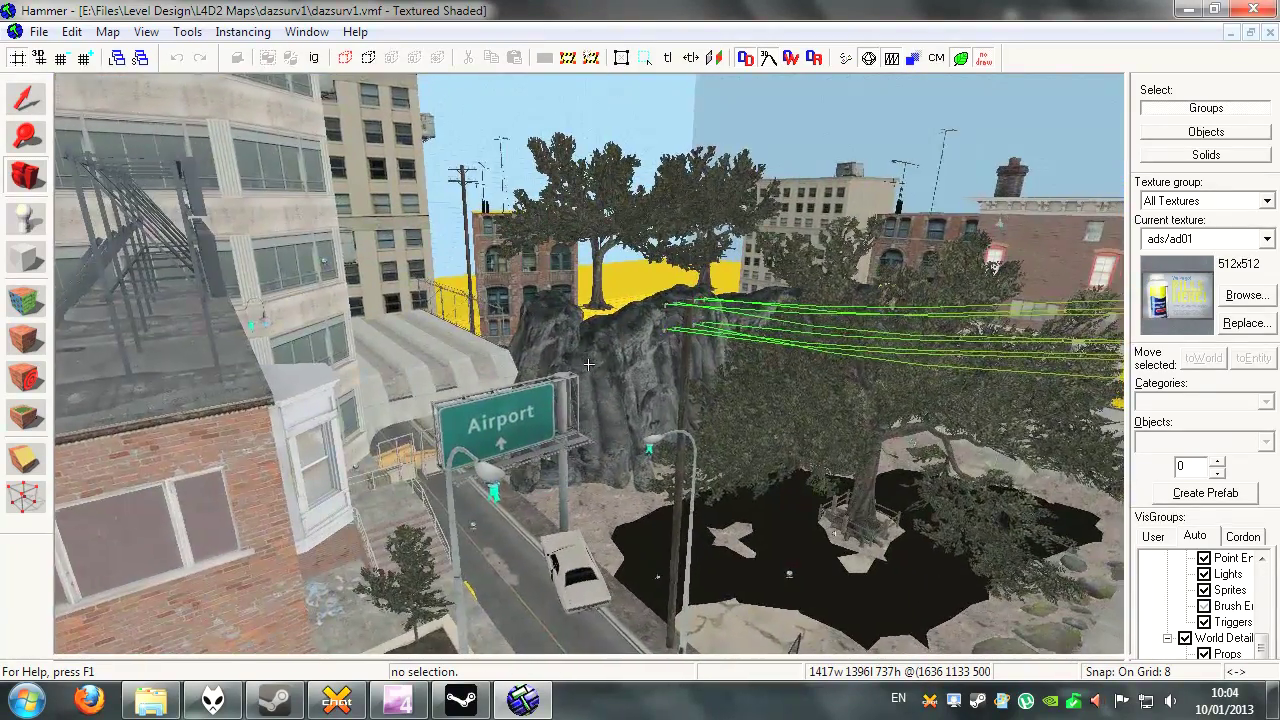
Switch to the Hammer editor and survey the rooftops, Airport sign, rock face, utility poles and large tree from above
{"action": "key", "text": "w"}
{"action": "key", "text": "w"}
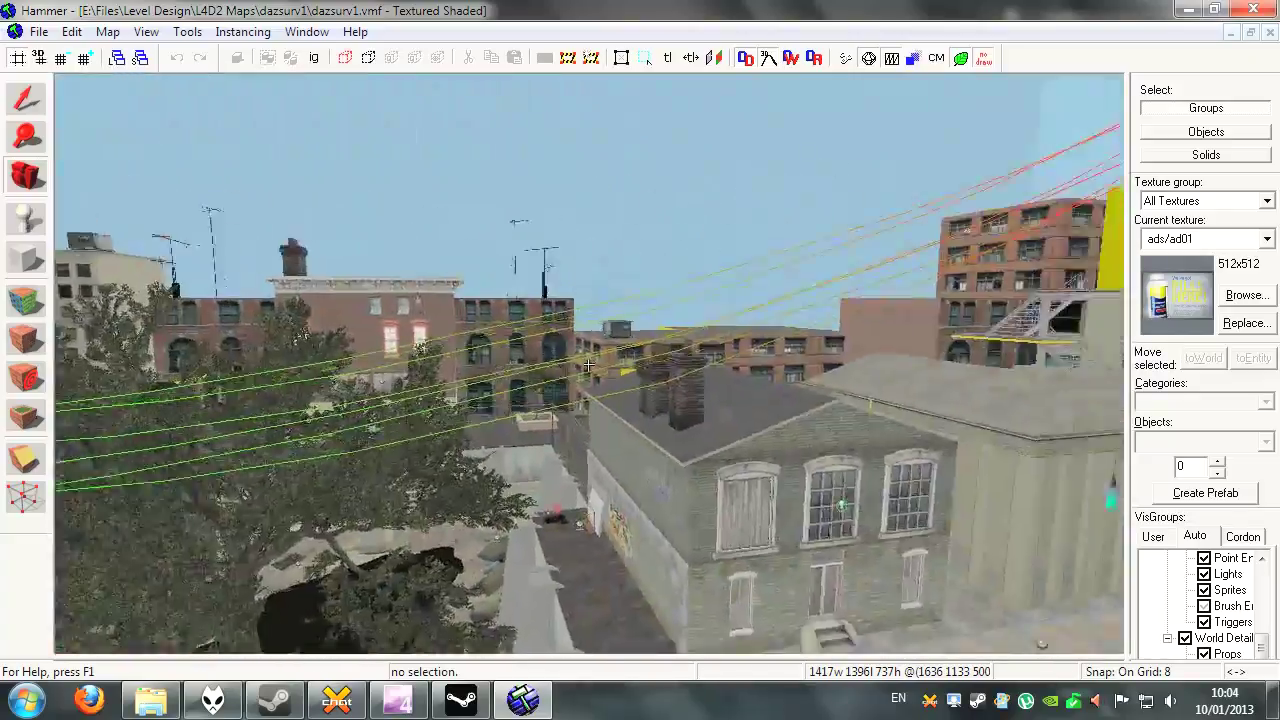
{"action": "key", "text": "w"}
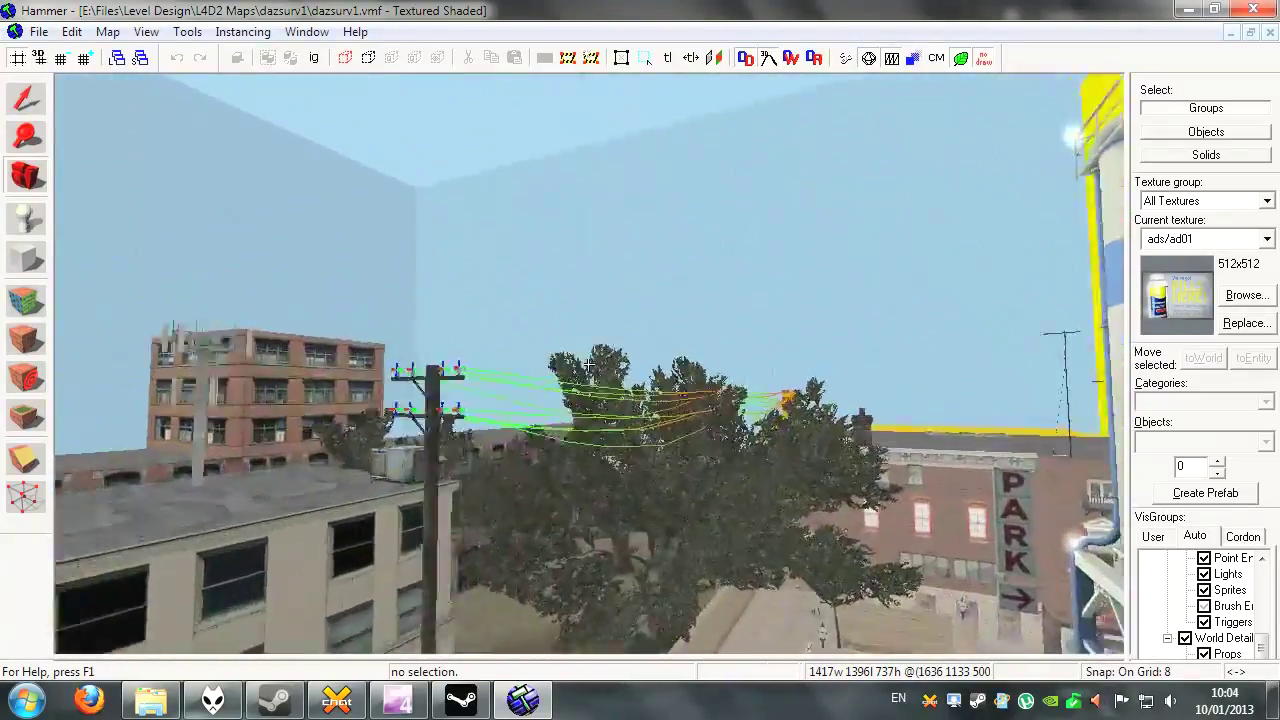
{"action": "key", "text": "s"}
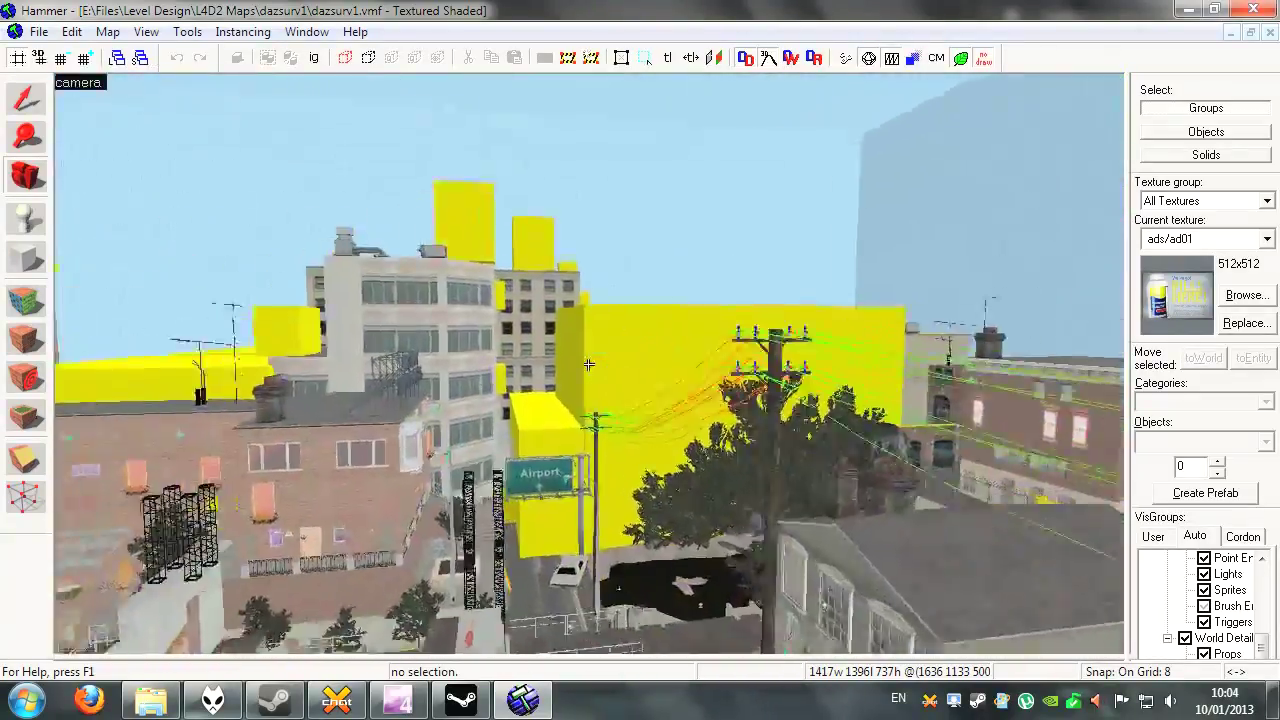
{"action": "key", "text": "w"}
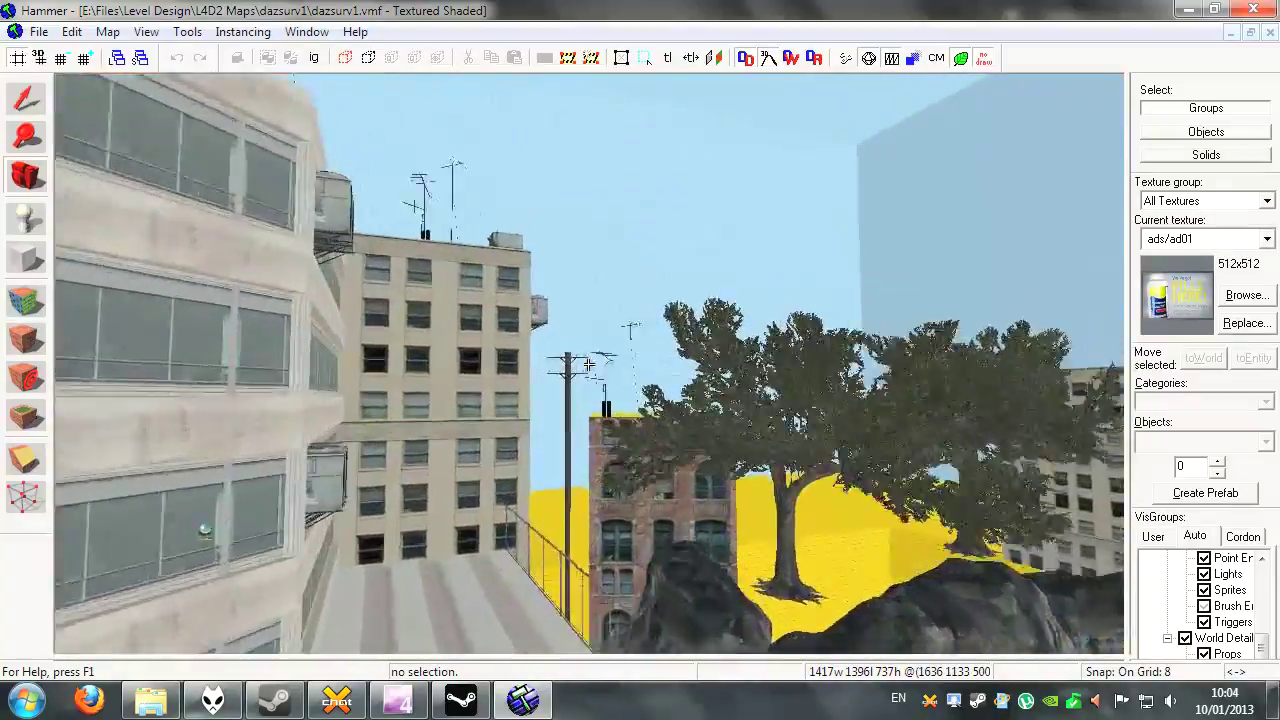
{"action": "key", "text": "w"}
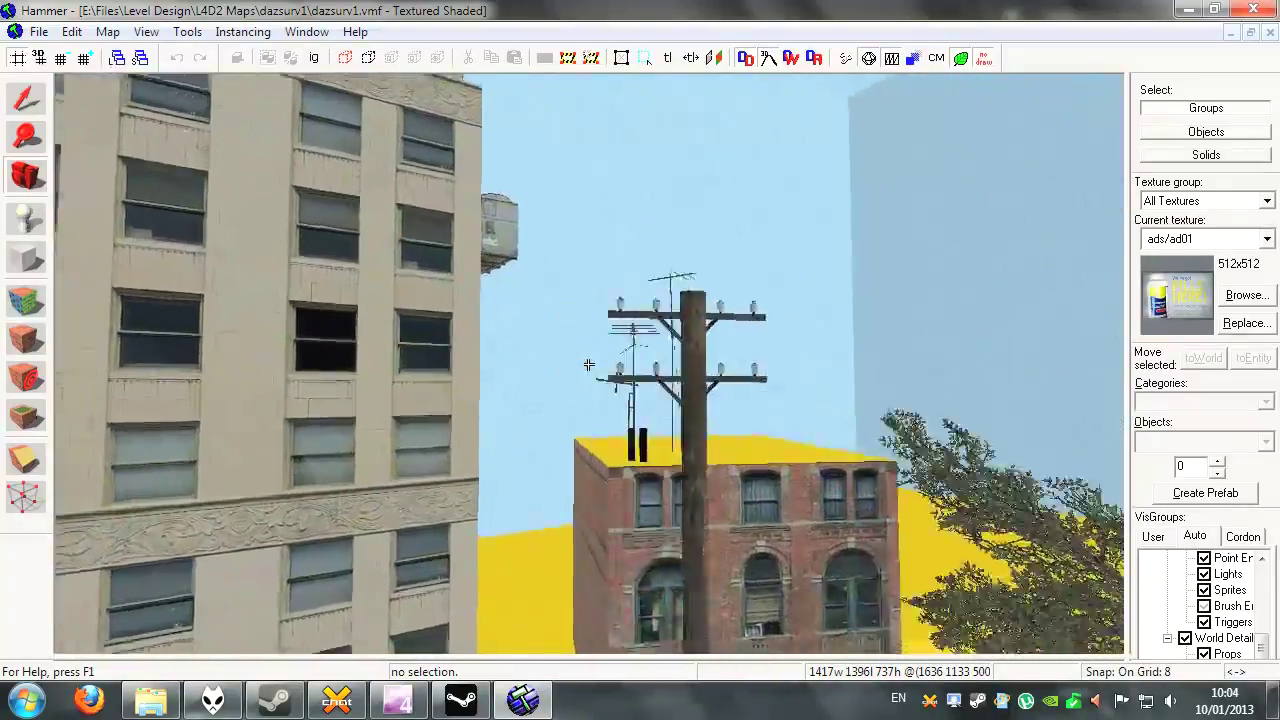
{"action": "key", "text": "w"}
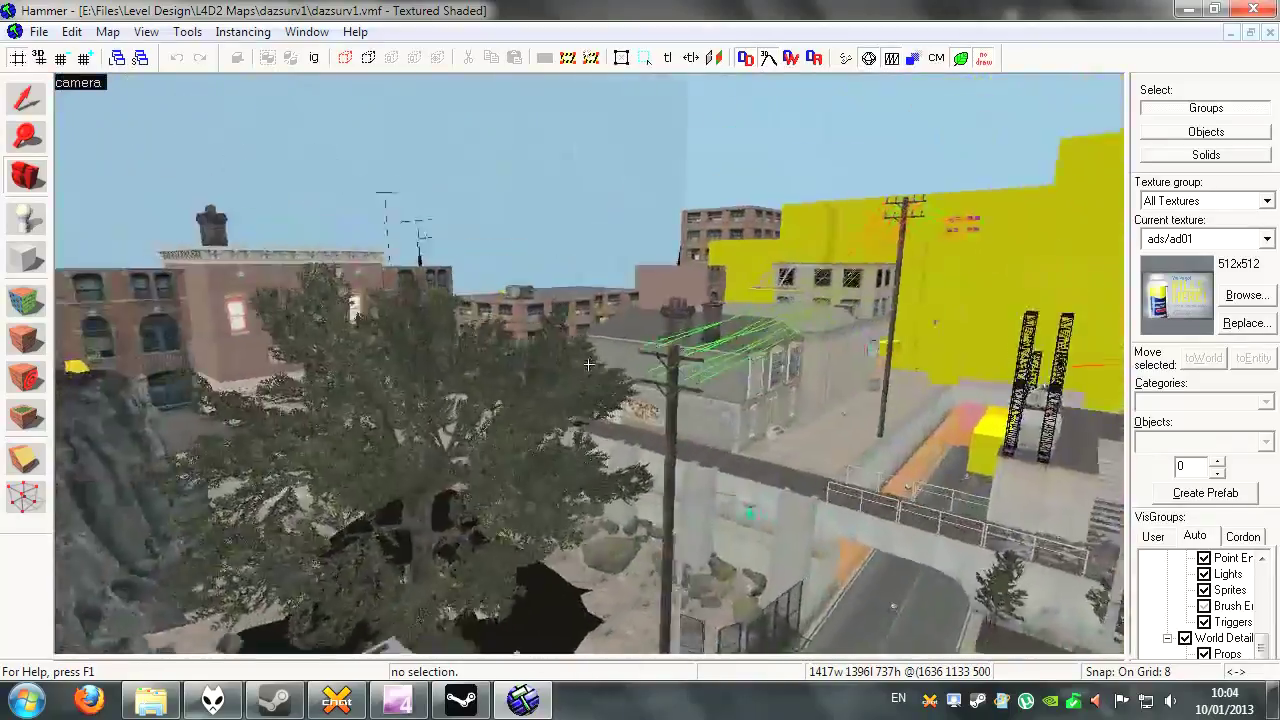
{"action": "key", "text": "w"}
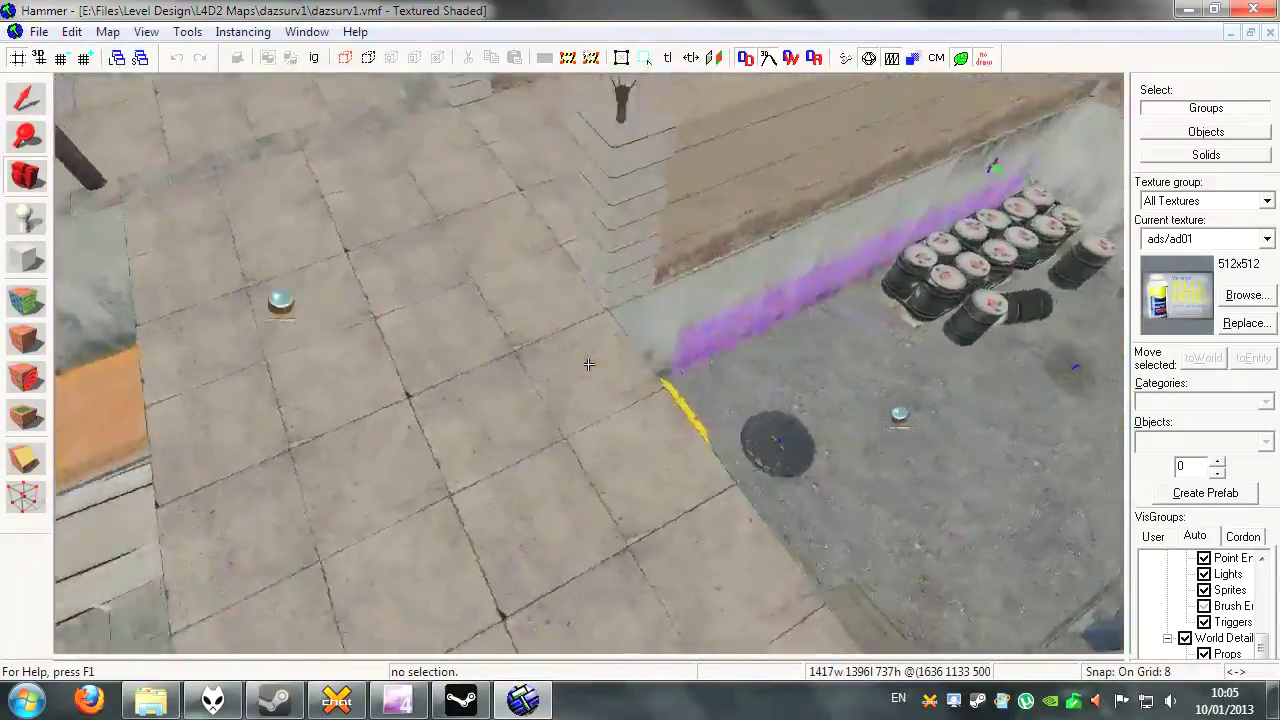
Examine the stacked crates and the yellow-framed ladder against the concrete wall below the paved platform
{"action": "key", "text": "s"}
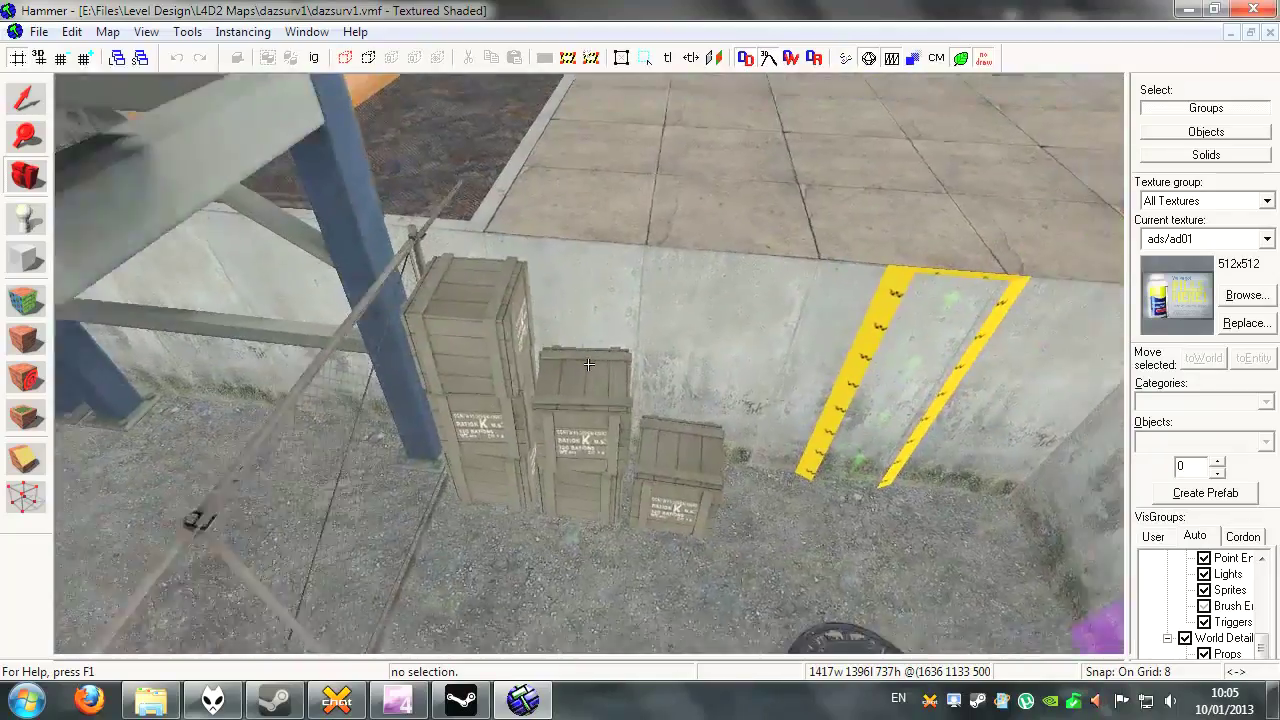
{"action": "key", "text": "w"}
{"action": "key", "text": "s"}
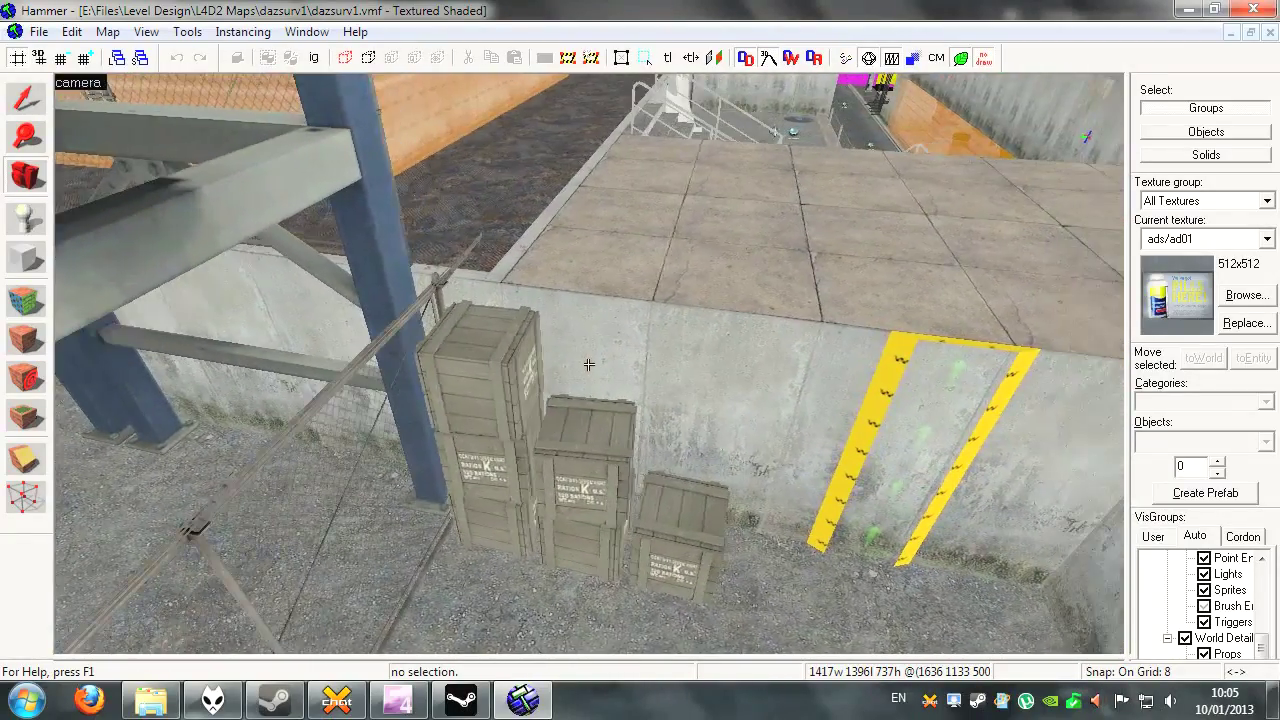
{"action": "key", "text": "w"}
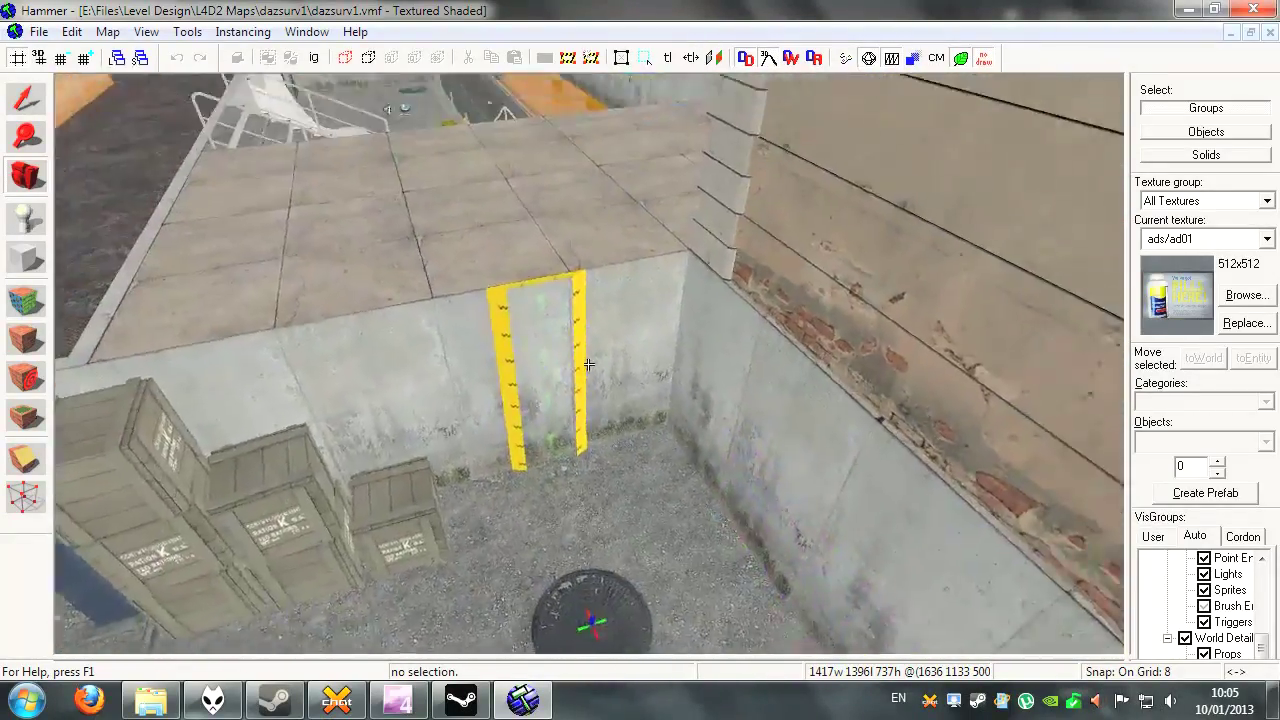
{"action": "key", "text": "s"}
{"action": "key", "text": "s"}
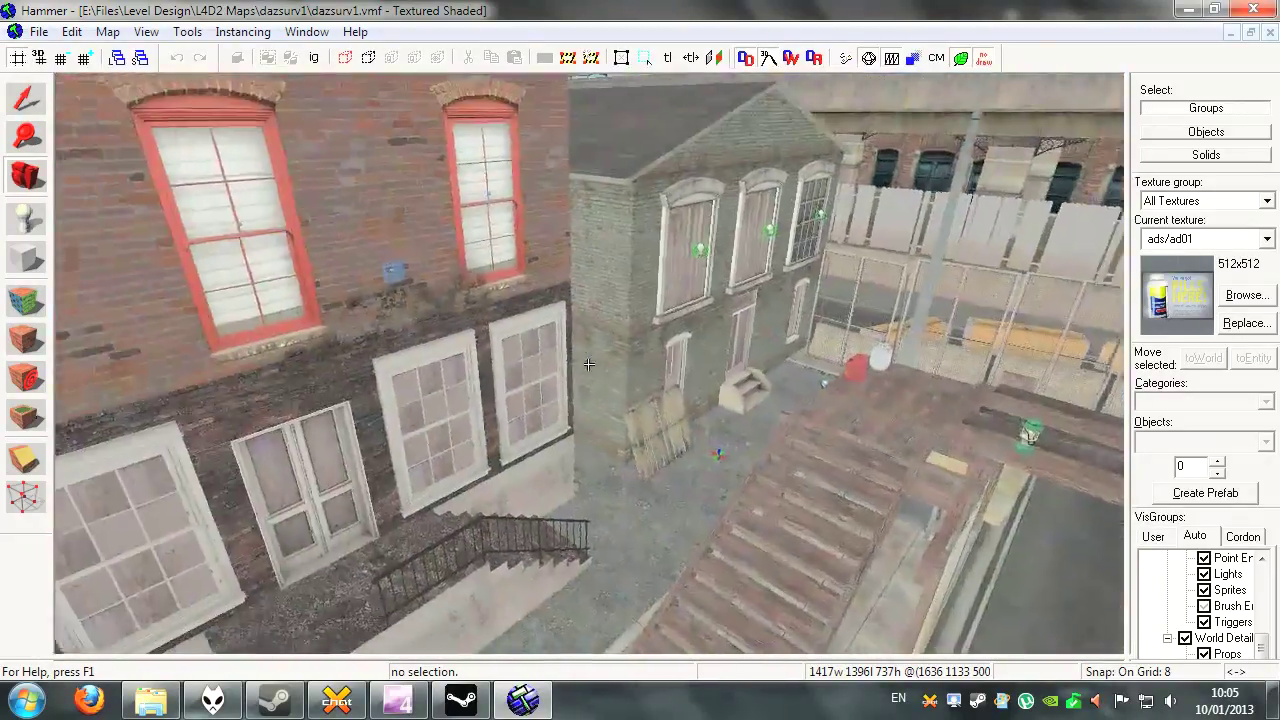
Delete the mounted machine gun and the sandbag barrier from the edge of the raised paved terrace
{"action": "key", "text": "w"}
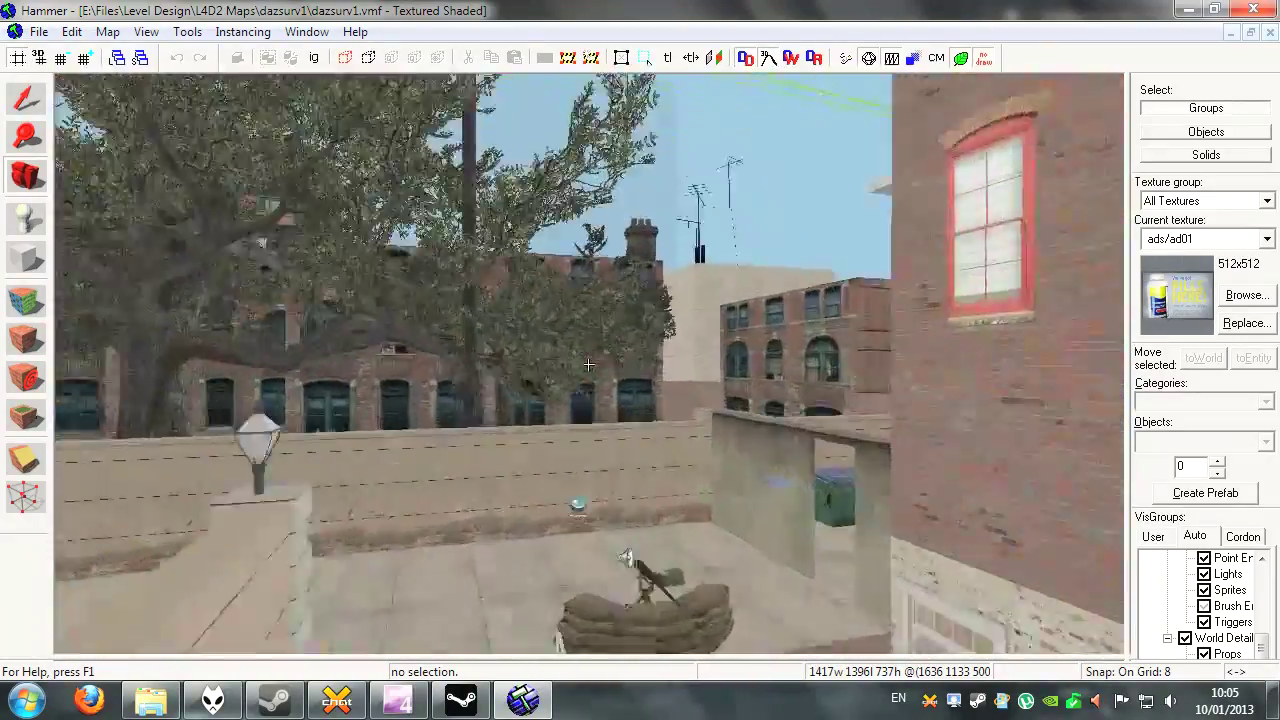
{"action": "key", "text": "z"}
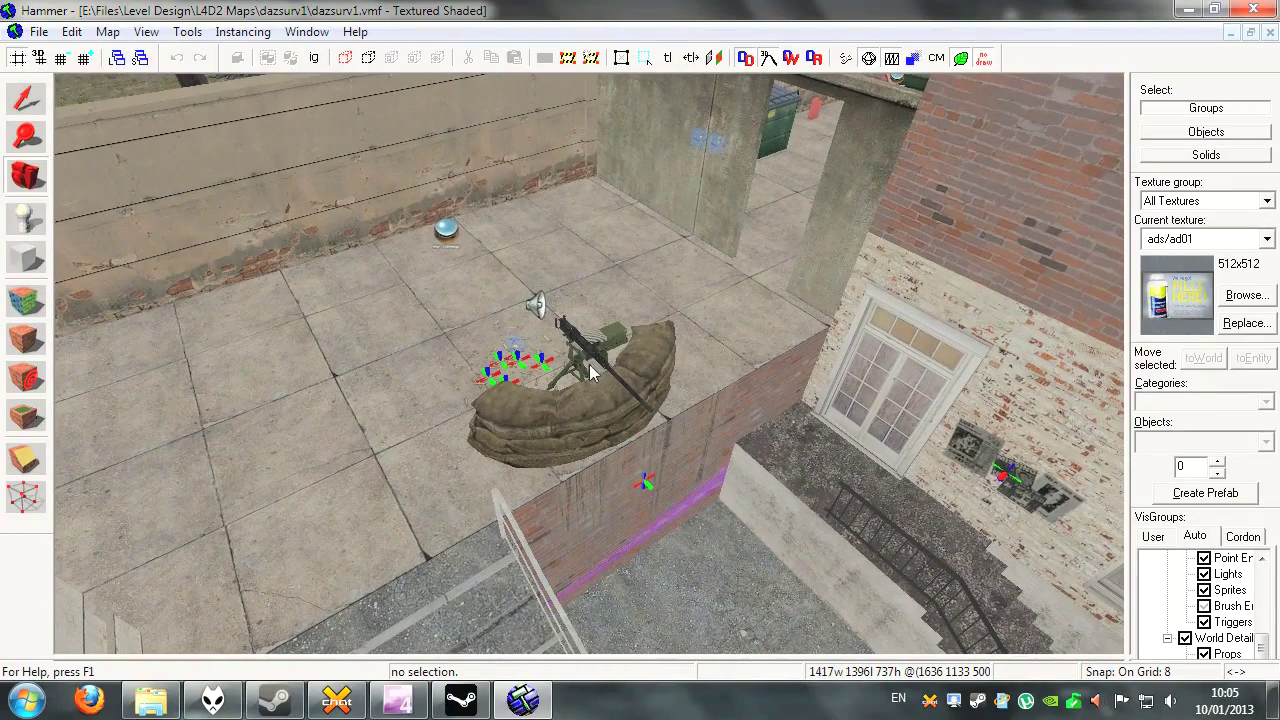
{"action": "left_click", "coordinate": [25, 98]}
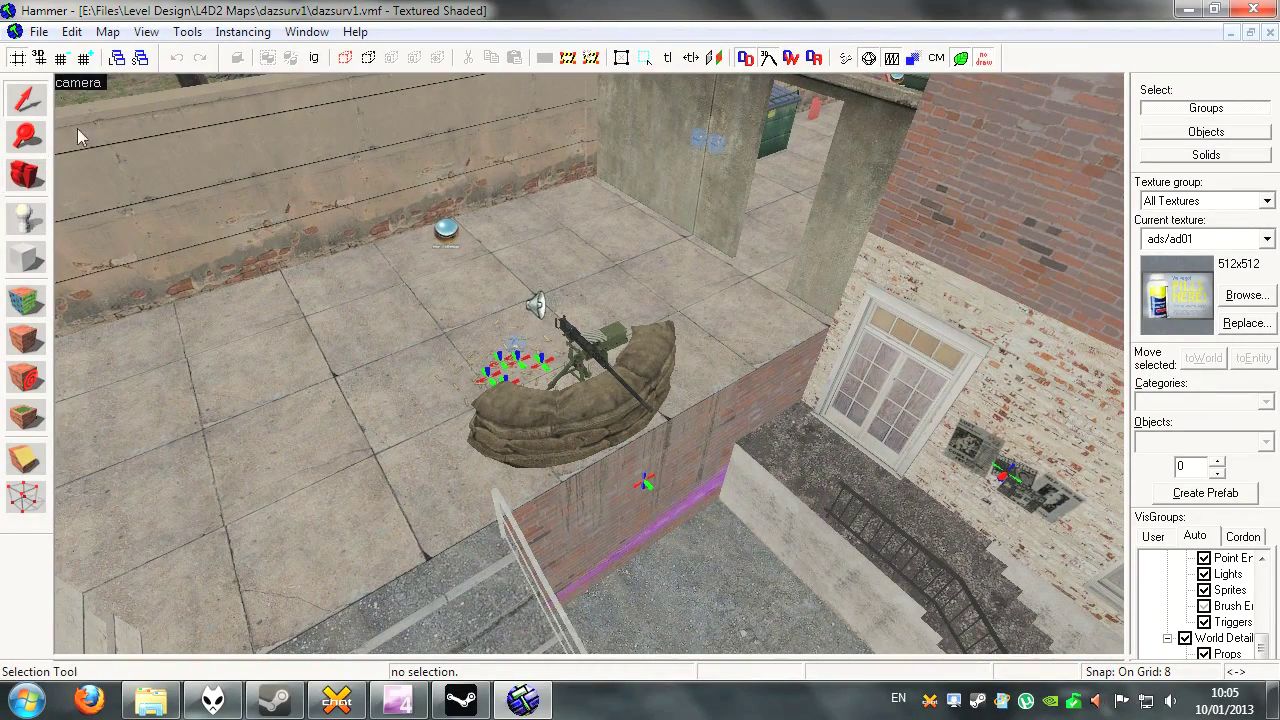
{"action": "left_click", "coordinate": [582, 352]}
{"action": "left_click", "coordinate": [606, 394]}
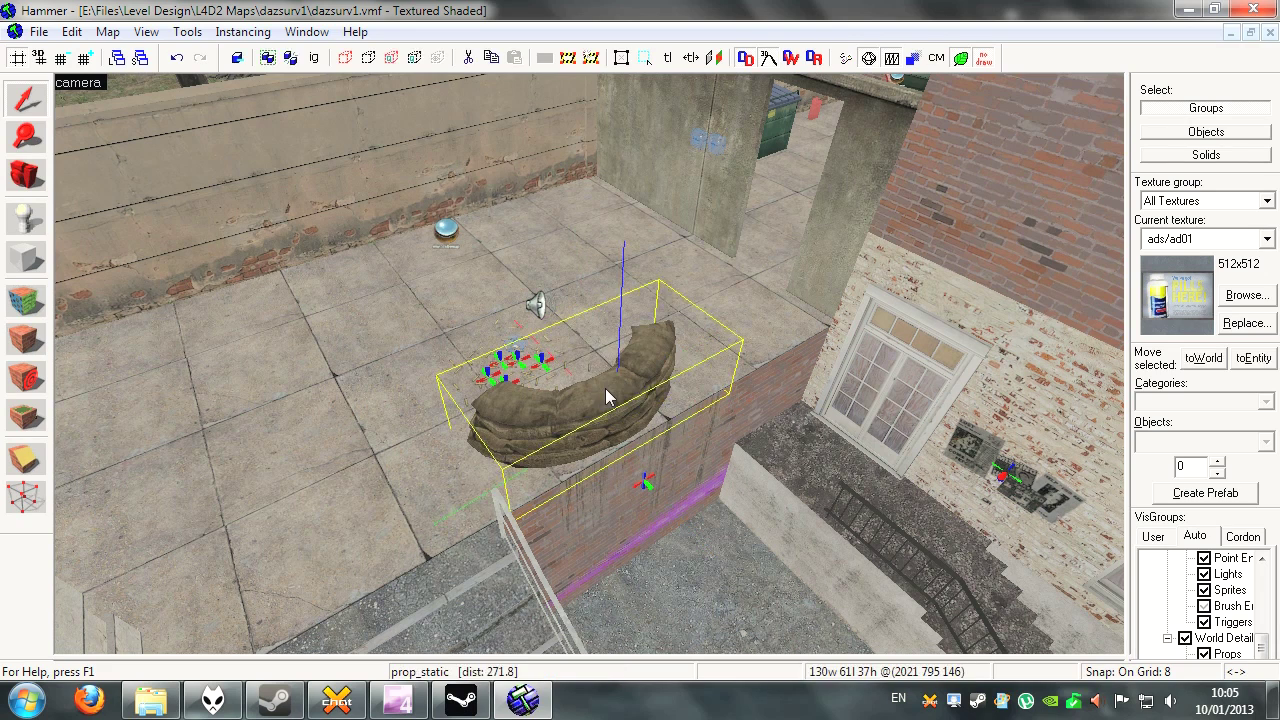
{"action": "key", "text": "Delete"}
Delete the cluster of infodecal entities and the small blue marker left on the paved terrace
{"action": "left_click", "coordinate": [543, 376]}
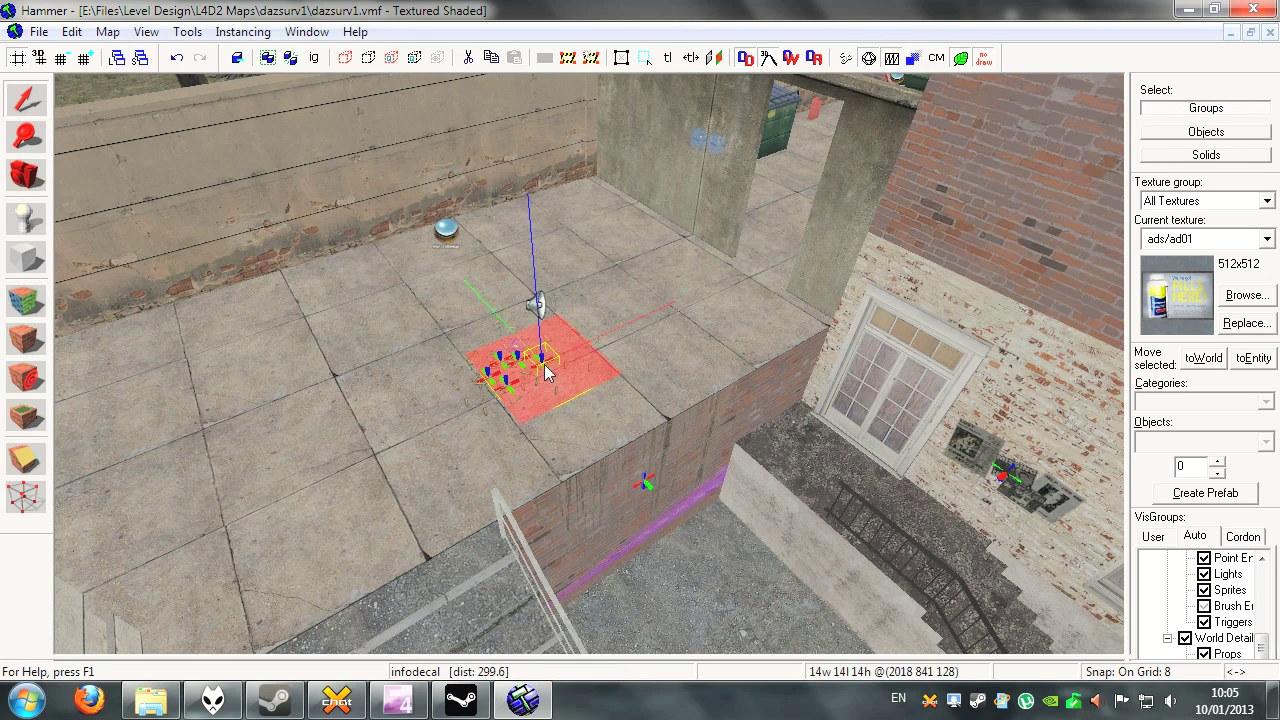
{"action": "key", "text": "Delete"}
{"action": "left_click", "coordinate": [514, 362]}
{"action": "key", "text": "Delete"}
{"action": "left_click", "coordinate": [501, 363]}
{"action": "key", "text": "Delete"}
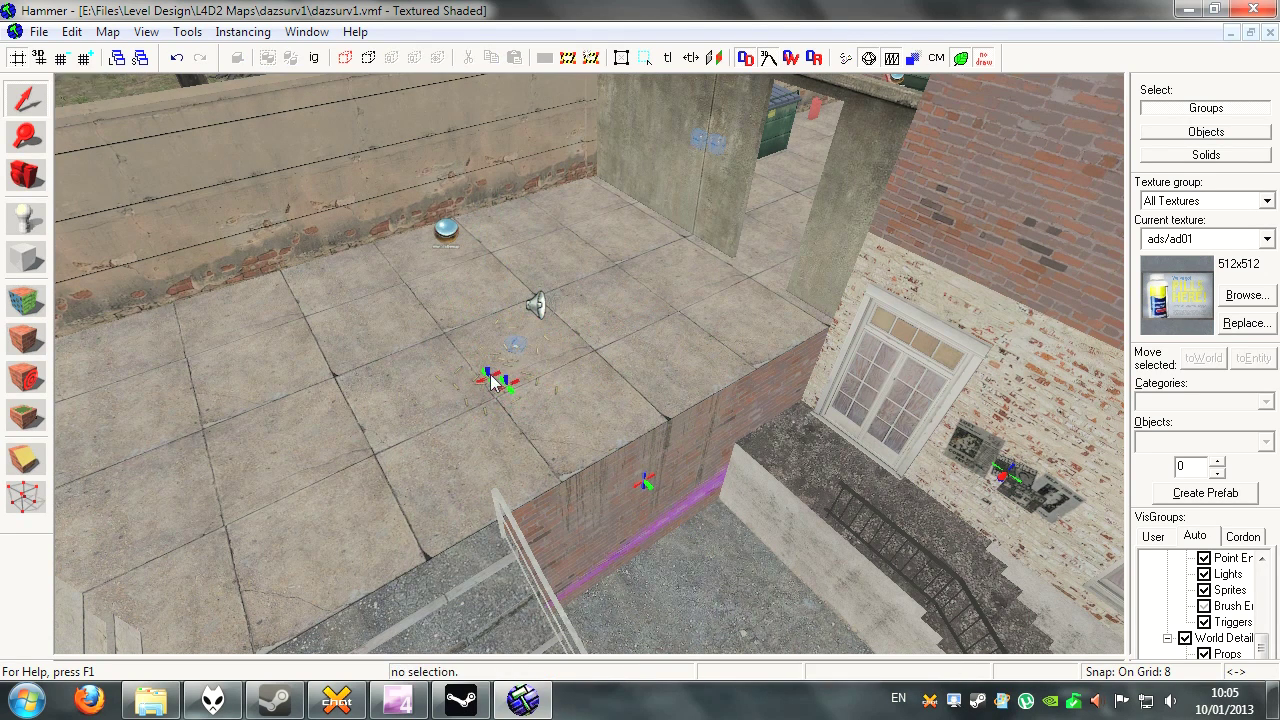
{"action": "left_click", "coordinate": [500, 383]}
{"action": "key", "text": "Delete"}
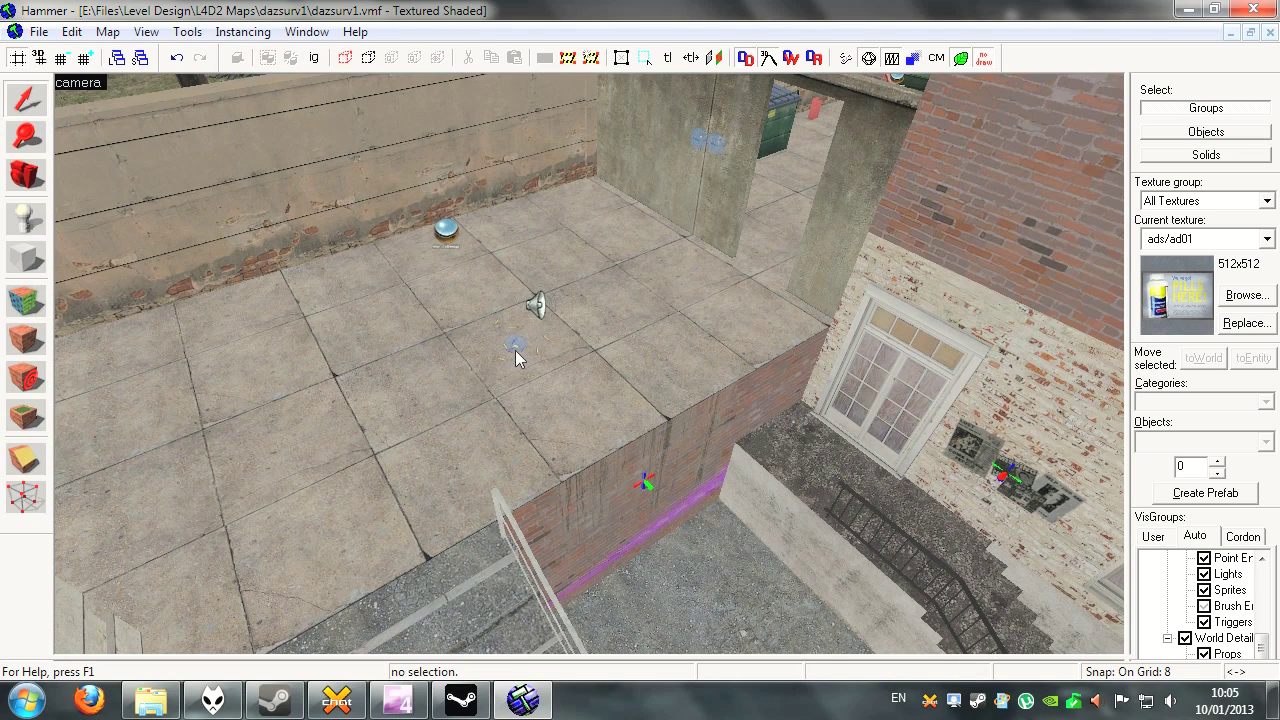
{"action": "left_click", "coordinate": [515, 348]}
{"action": "key", "text": "Delete"}
{"action": "left_click", "coordinate": [48, 30]}
{"action": "left_click", "coordinate": [70, 120]}
Check the Sound Name of the terrace's ambient_generic entity in its properties, then delete the entity
{"action": "key", "text": "z"}
{"action": "key", "text": "w"}
{"action": "key", "text": "z"}
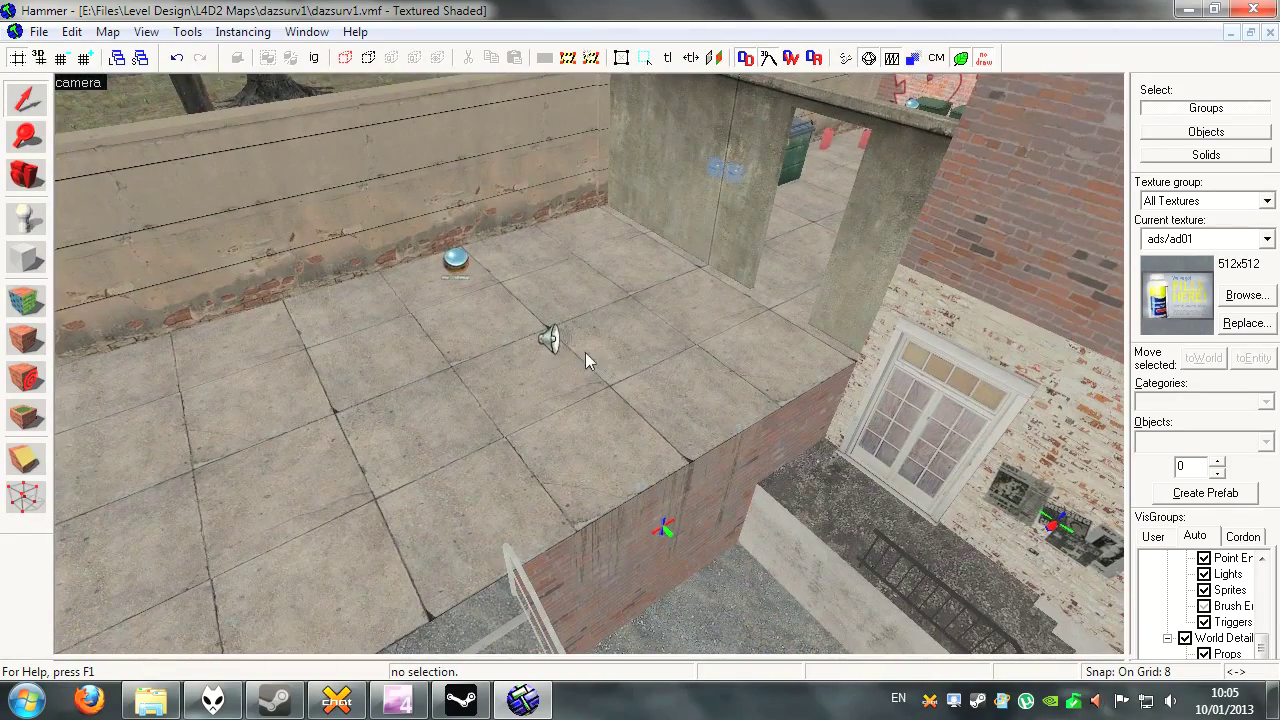
{"action": "left_click", "coordinate": [549, 338]}
{"action": "key", "text": "alt+Return"}
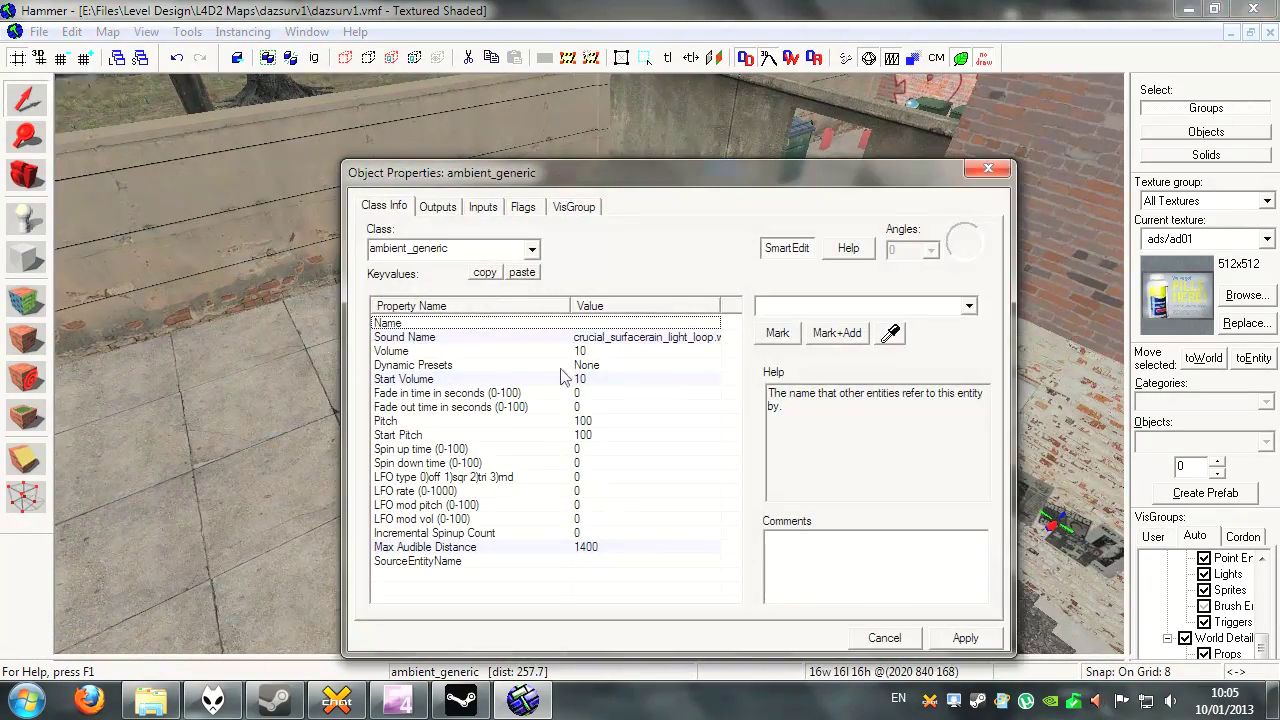
{"action": "left_click", "coordinate": [597, 340]}
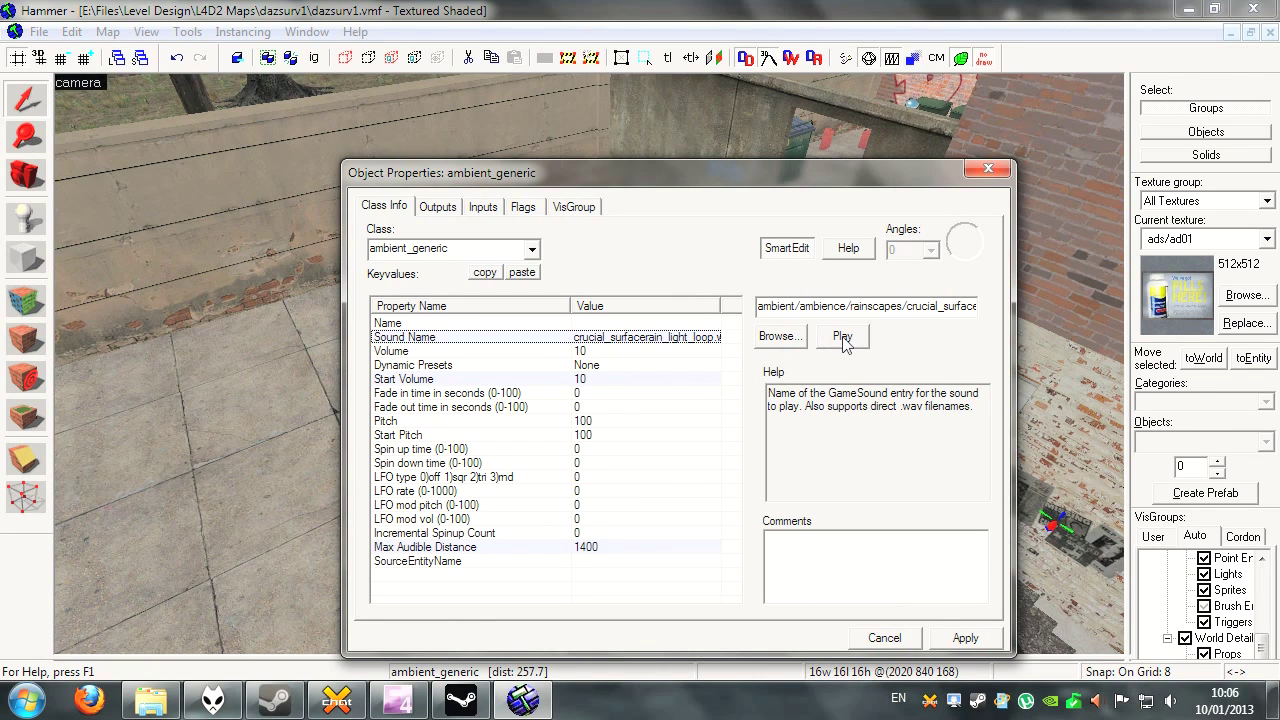
{"action": "left_click", "coordinate": [987, 170]}
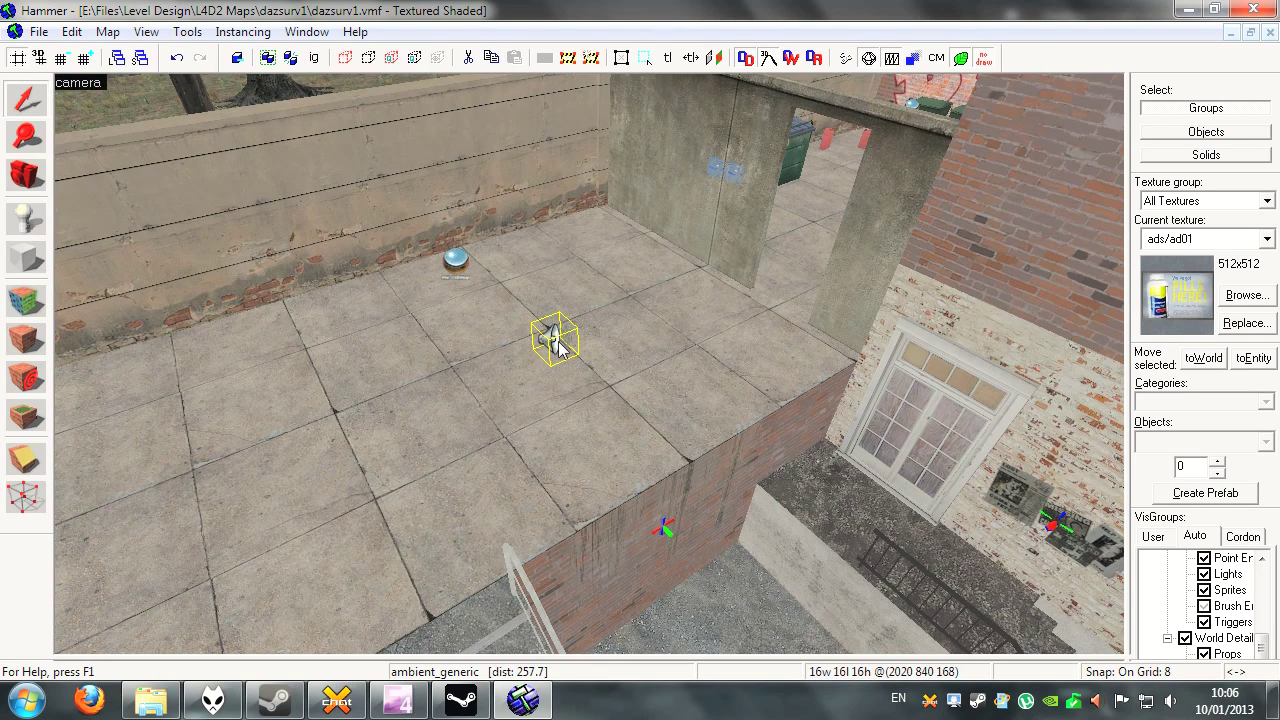
{"action": "key", "text": "Delete"}
Survey the terrace, the walled planter, the steel tower yard and the paved walkway beside the iron fence
{"action": "key", "text": "z"}
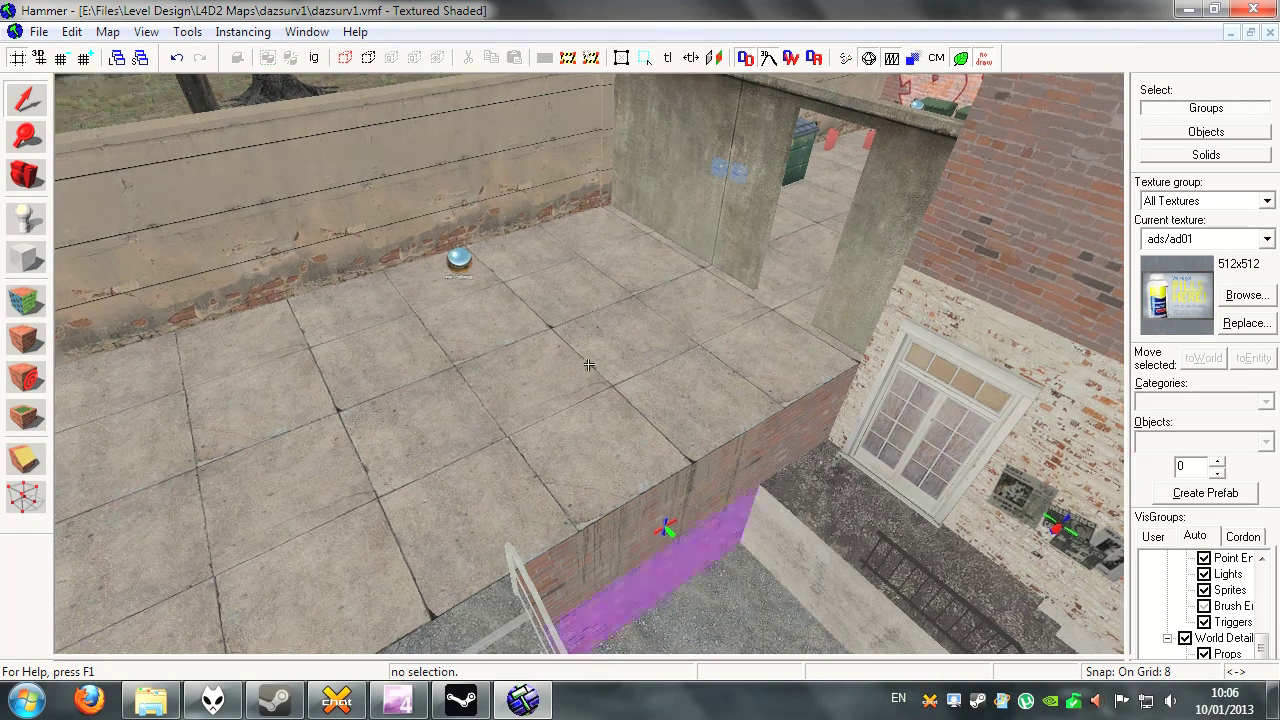
{"action": "key", "text": "w"}
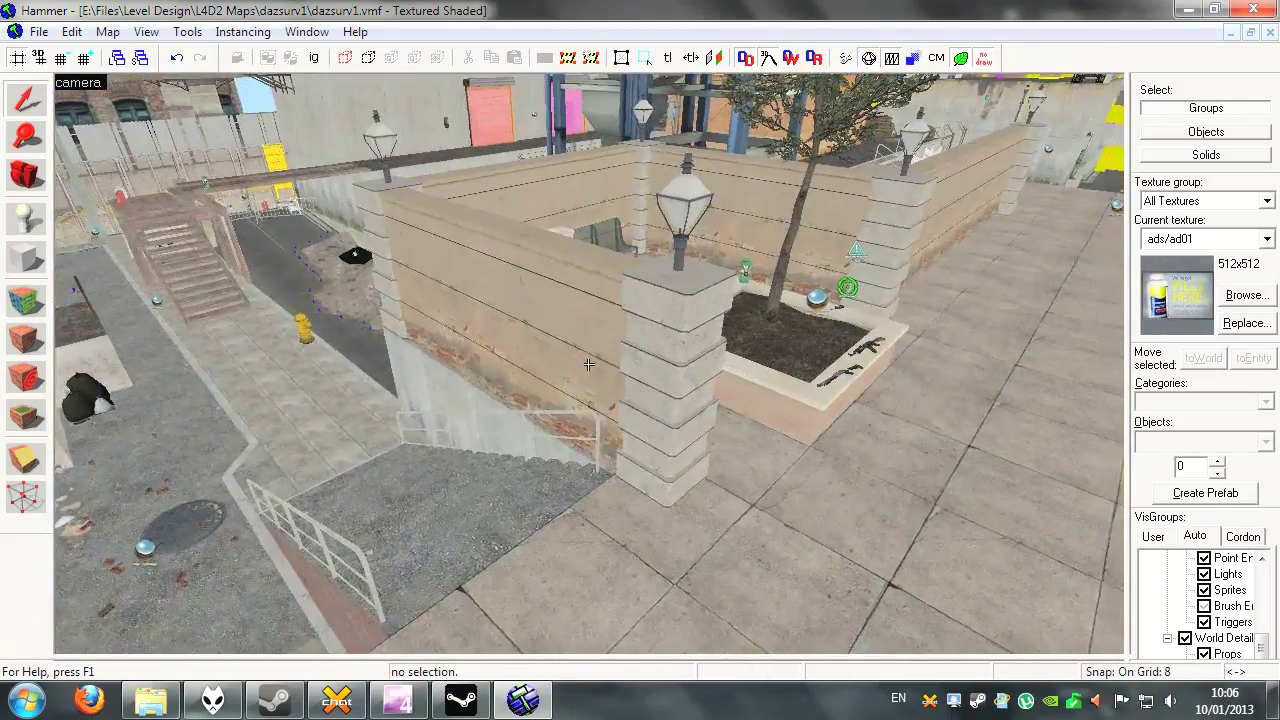
{"action": "key", "text": "w"}
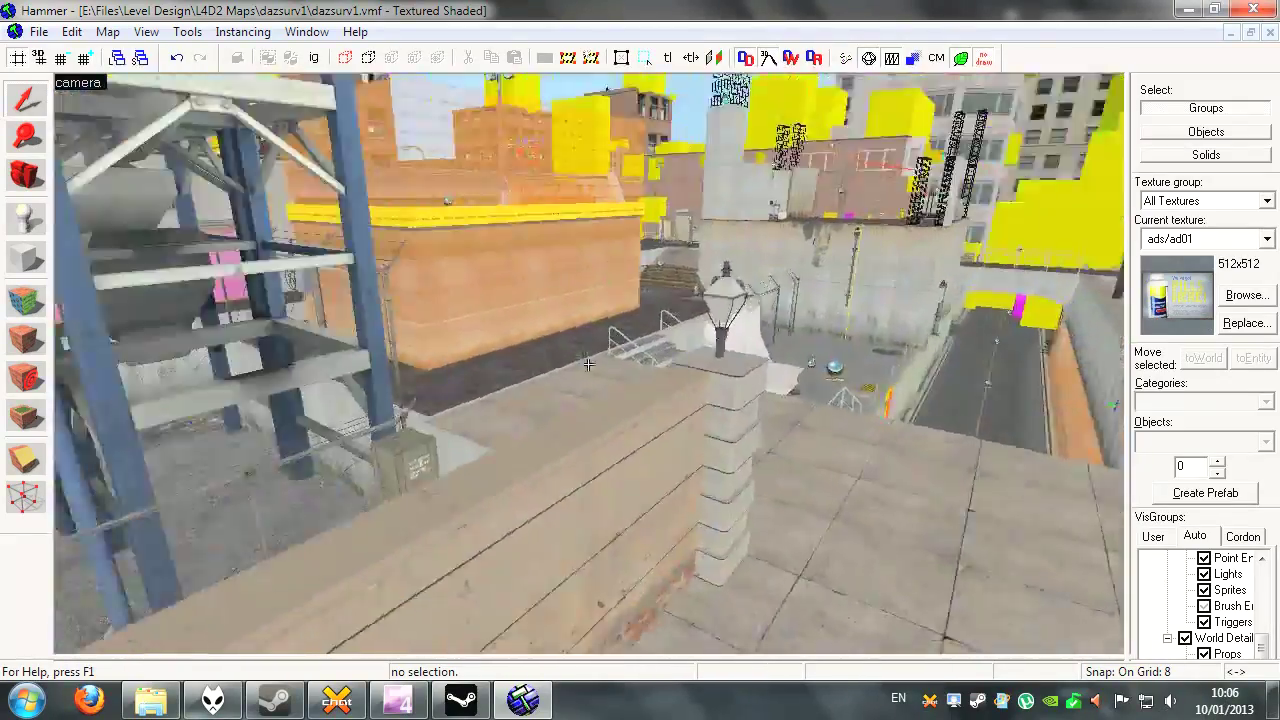
{"action": "key", "text": "d"}
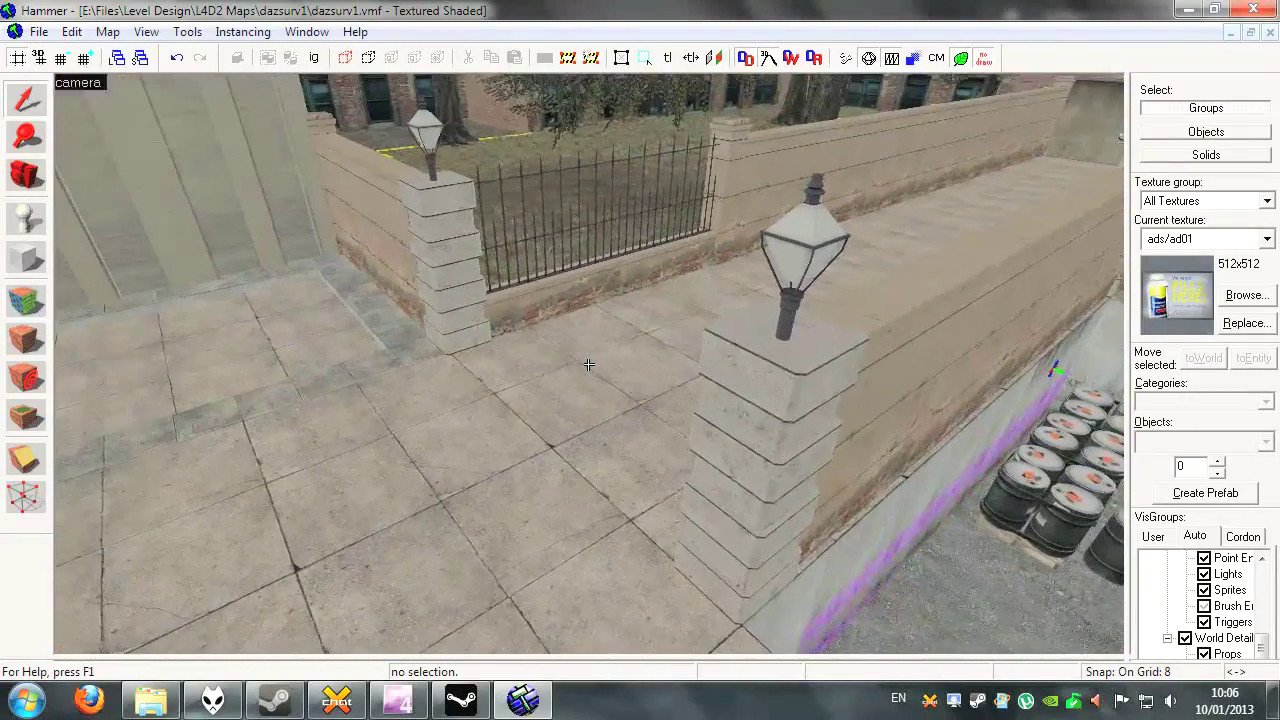
Select the lamp-topped stone pillar at the wall's end and examine it from several angles above the barrel yard
{"action": "left_click", "coordinate": [695, 400]}
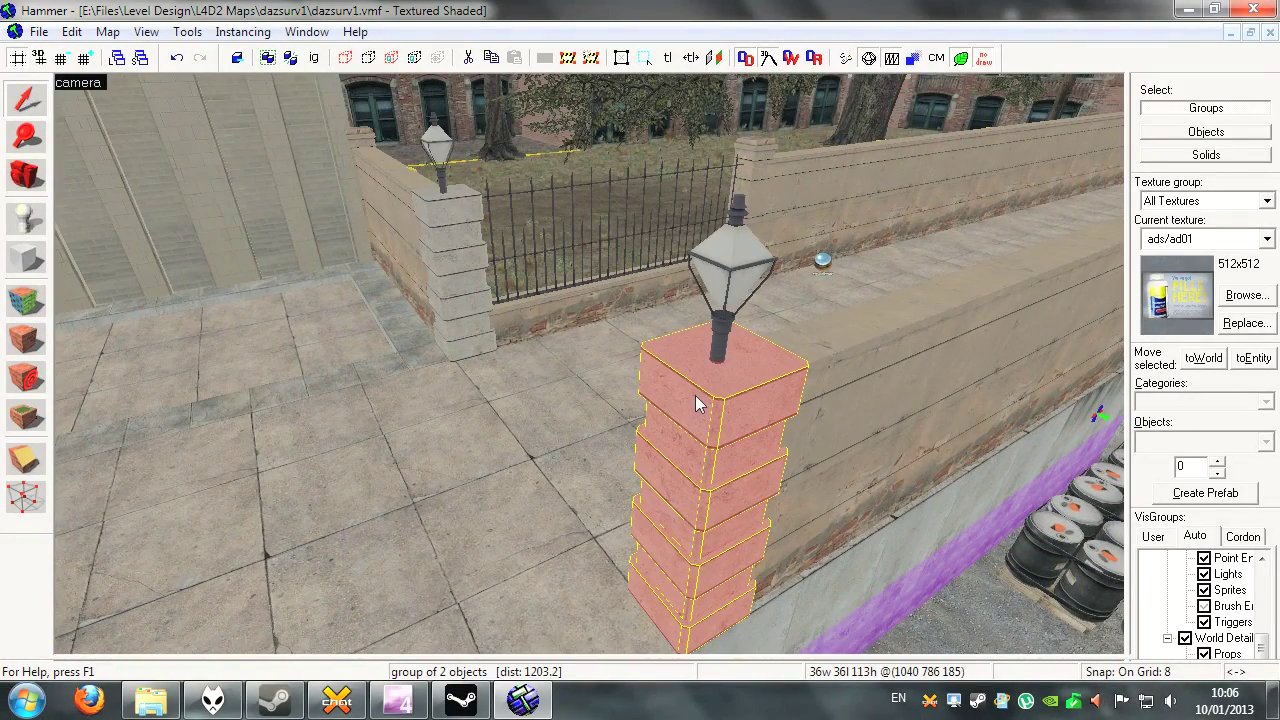
{"action": "key", "text": "d"}
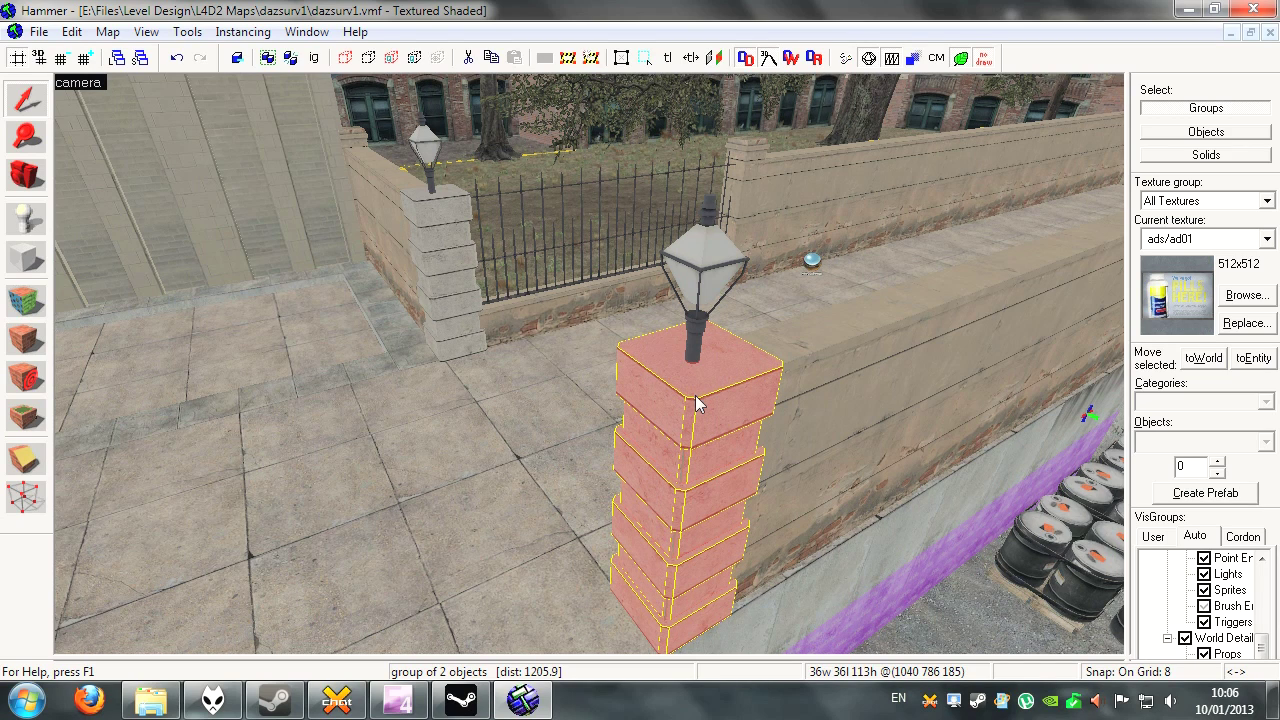
{"action": "key", "text": "d"}
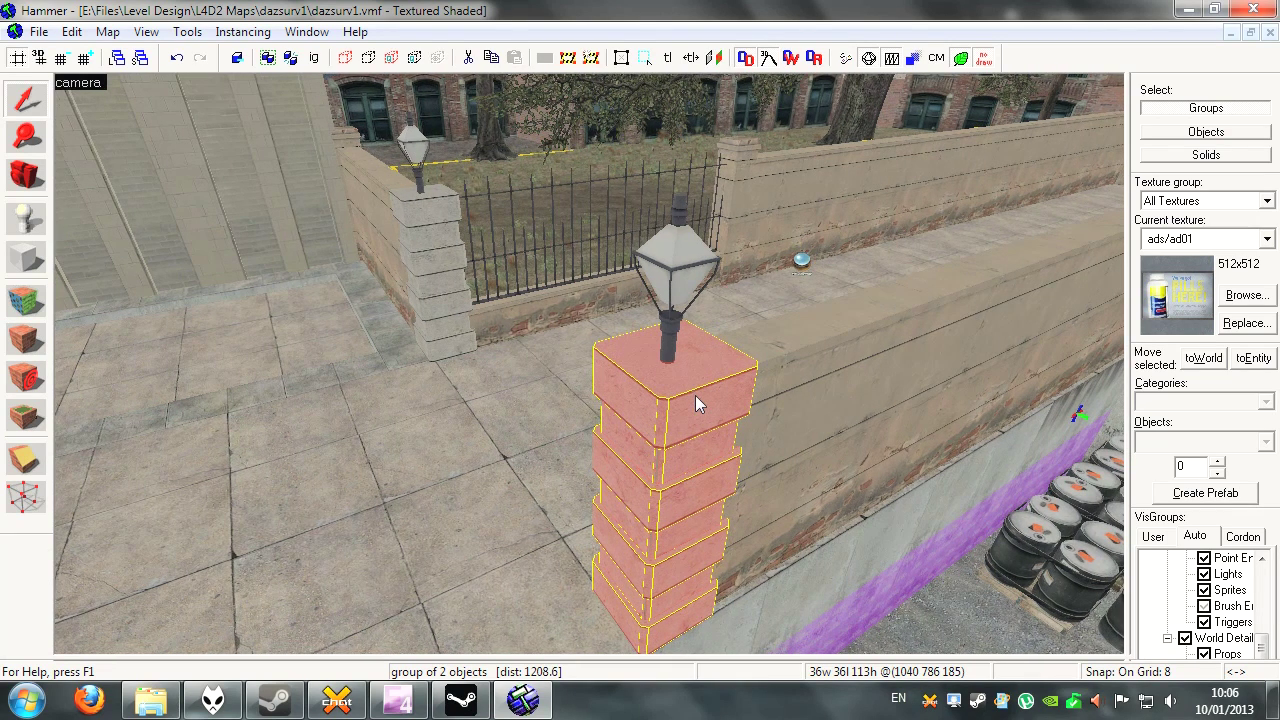
{"action": "key", "text": "a"}
{"action": "key", "text": "z"}
{"action": "key", "text": "a"}
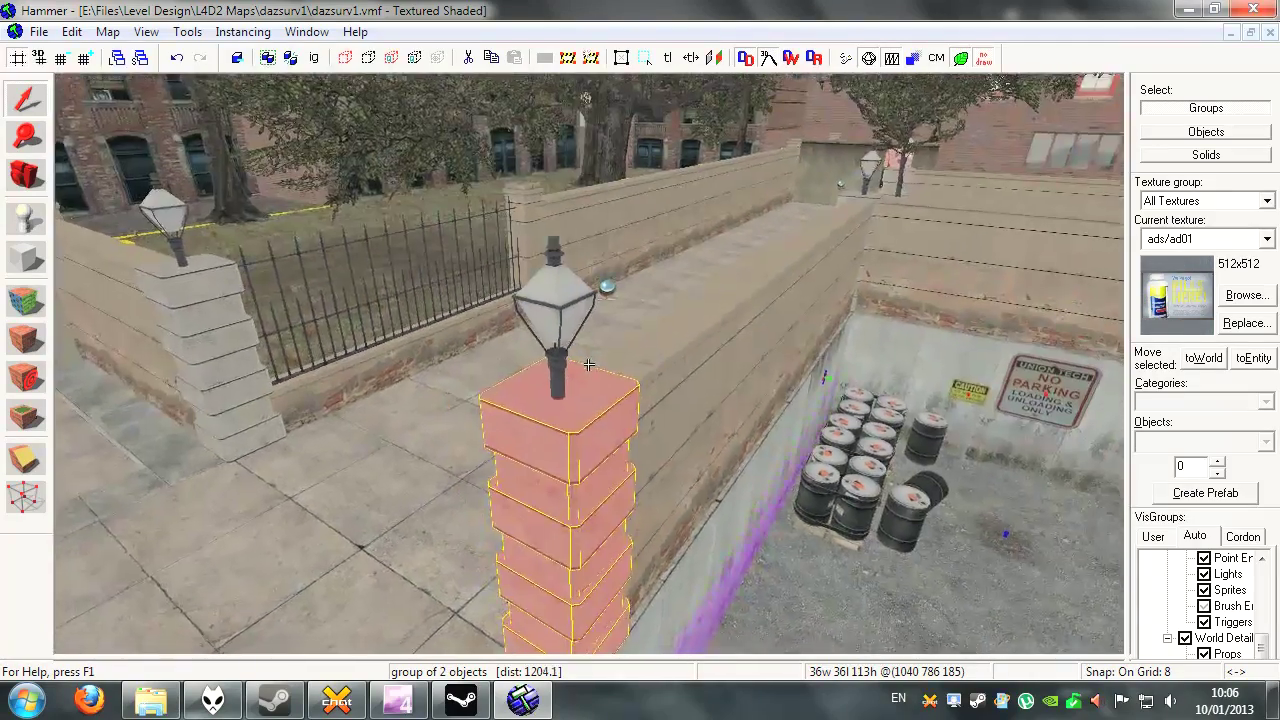
{"action": "key", "text": "a"}
{"action": "key", "text": "d"}
{"action": "key", "text": "z"}
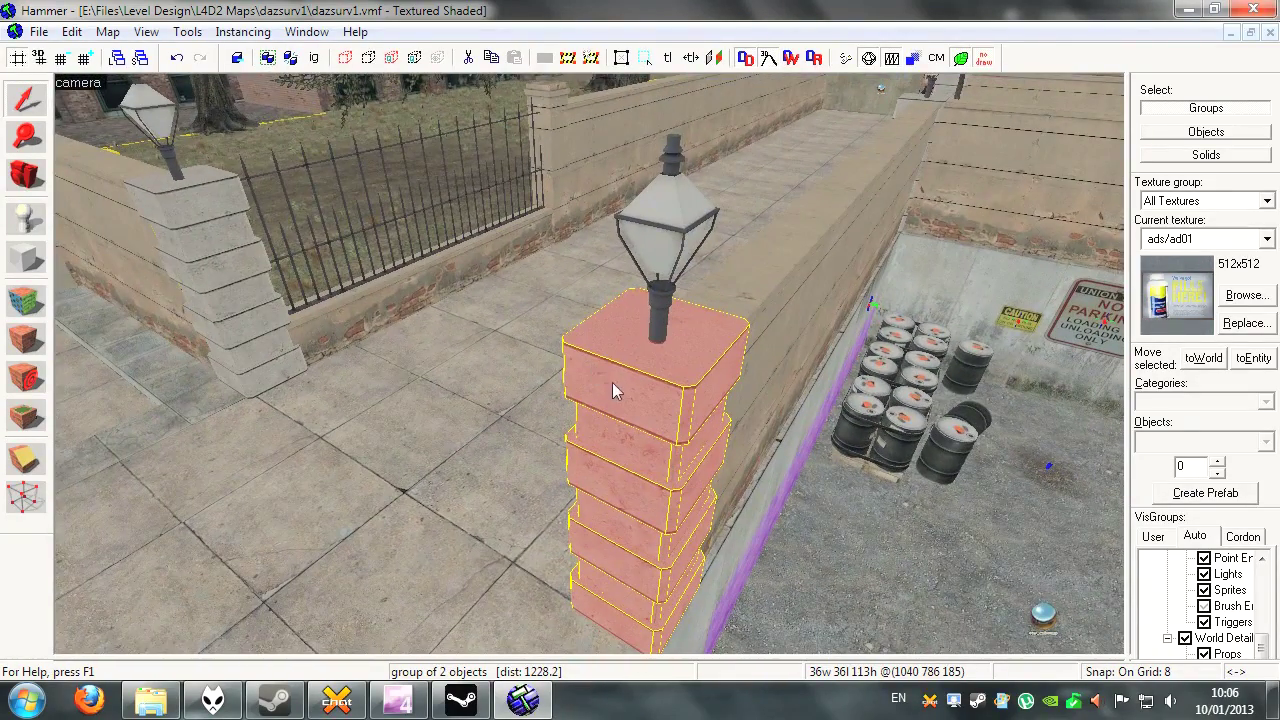
View the lamp-topped pillar from the terrace side, then select the grass ground behind the iron fence
{"action": "key", "text": "z"}
{"action": "key", "text": "d"}
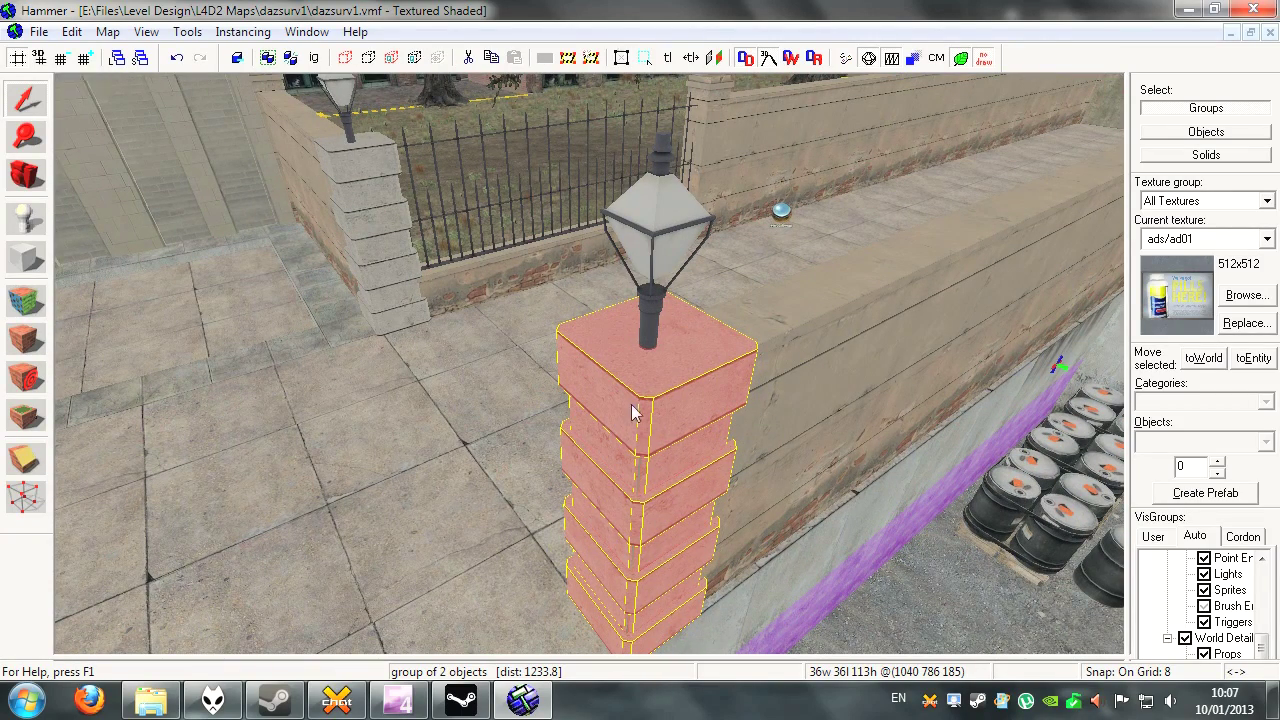
{"action": "key", "text": "z"}
{"action": "left_click", "coordinate": [404, 172]}
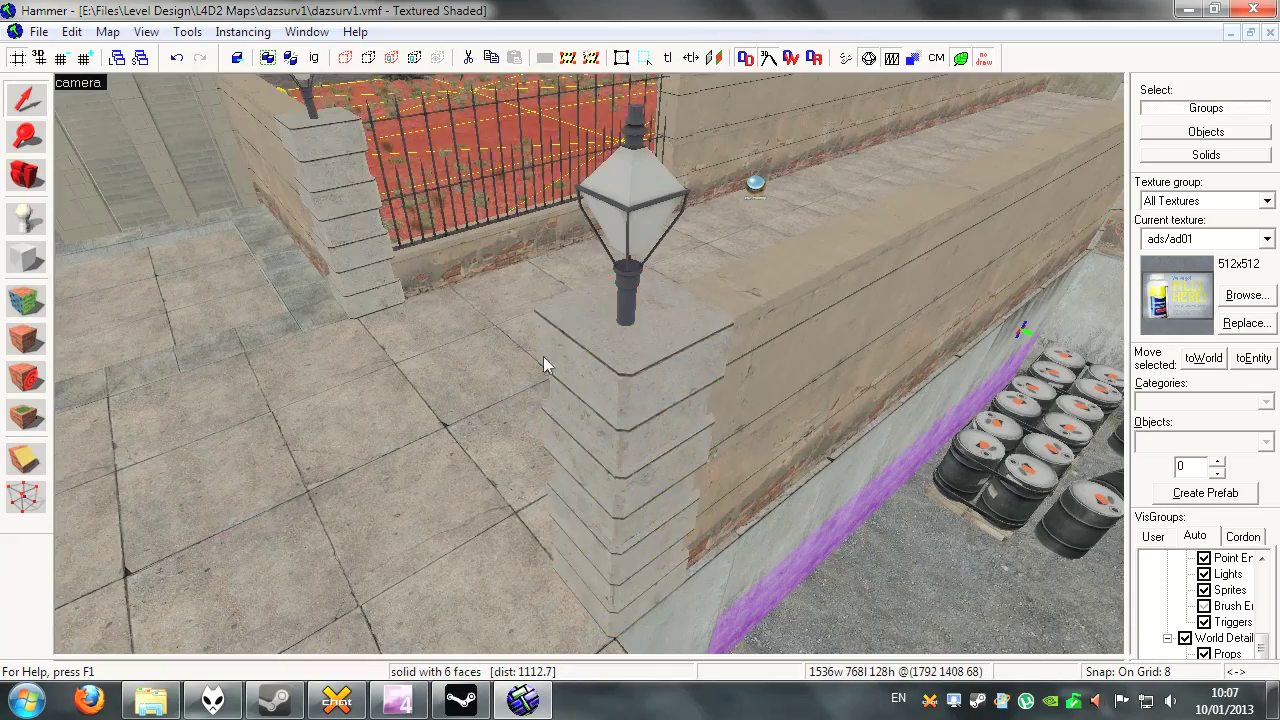
Examine the pillar's stacked stone blocks and its joint with the boundary wall from both sides
{"action": "key", "text": "z"}
{"action": "key", "text": "w"}
{"action": "key", "text": "a"}
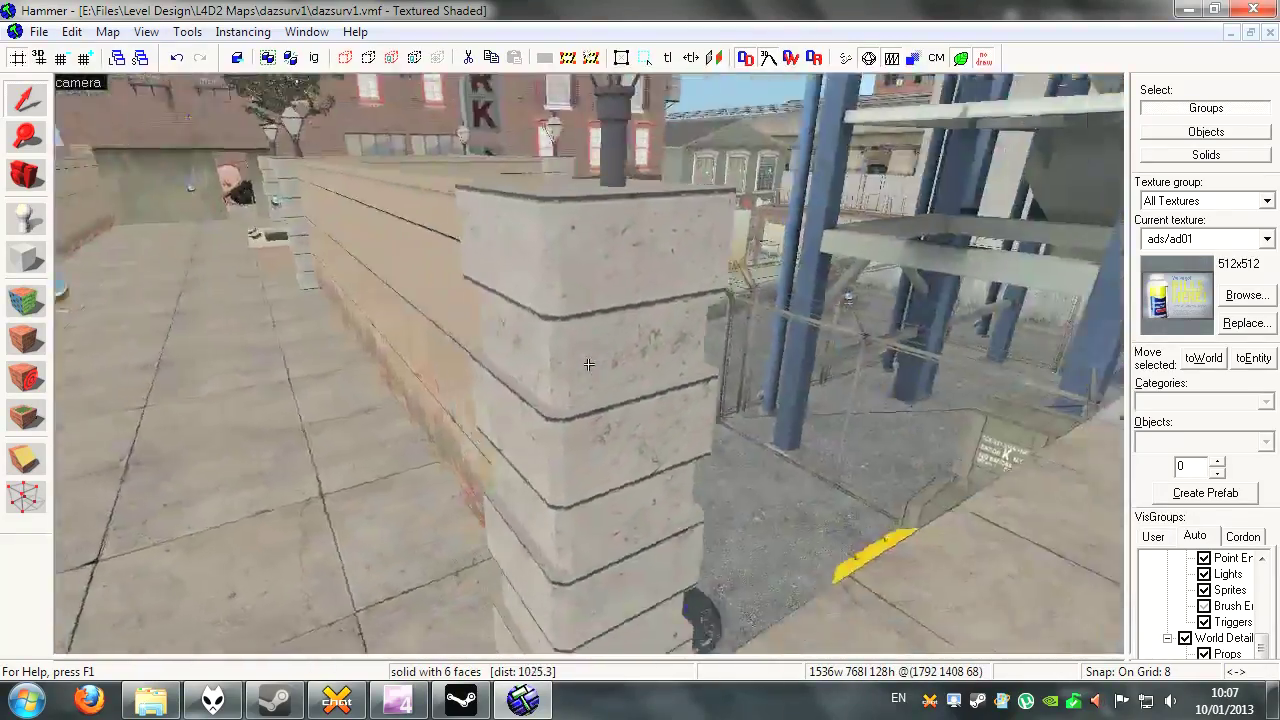
{"action": "key", "text": "d"}
{"action": "key", "text": "d"}
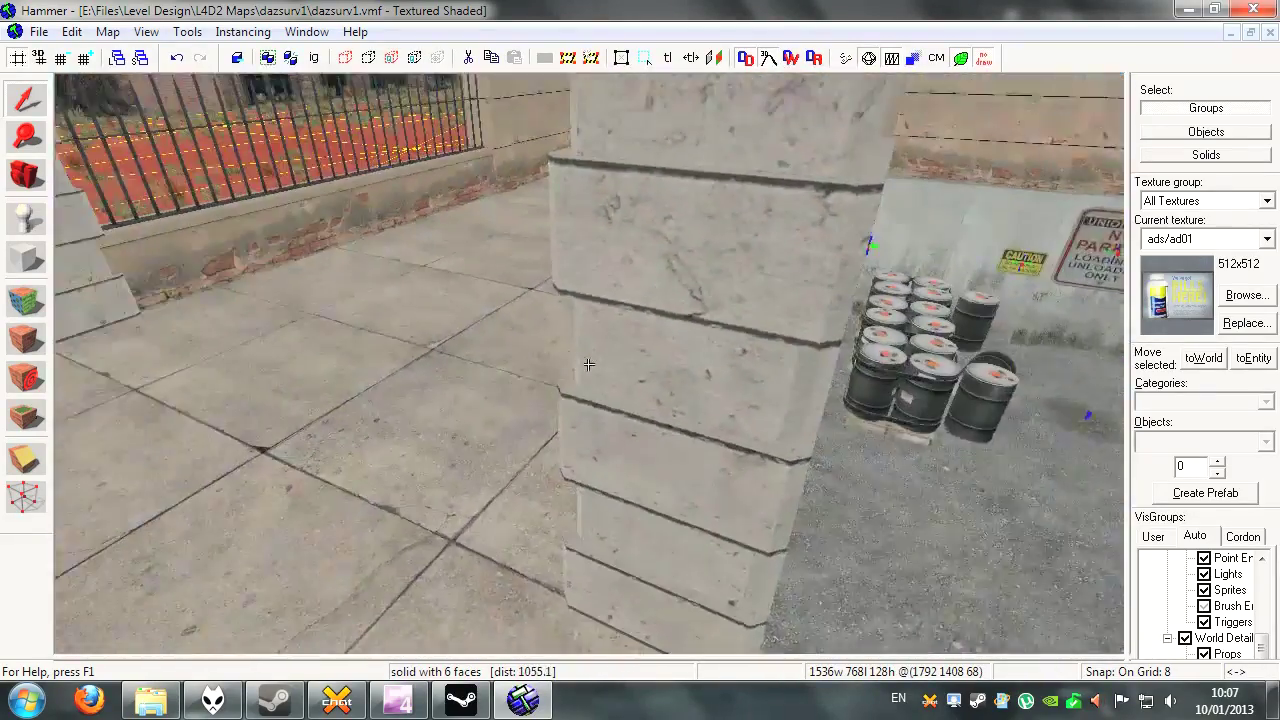
{"action": "key", "text": "a"}
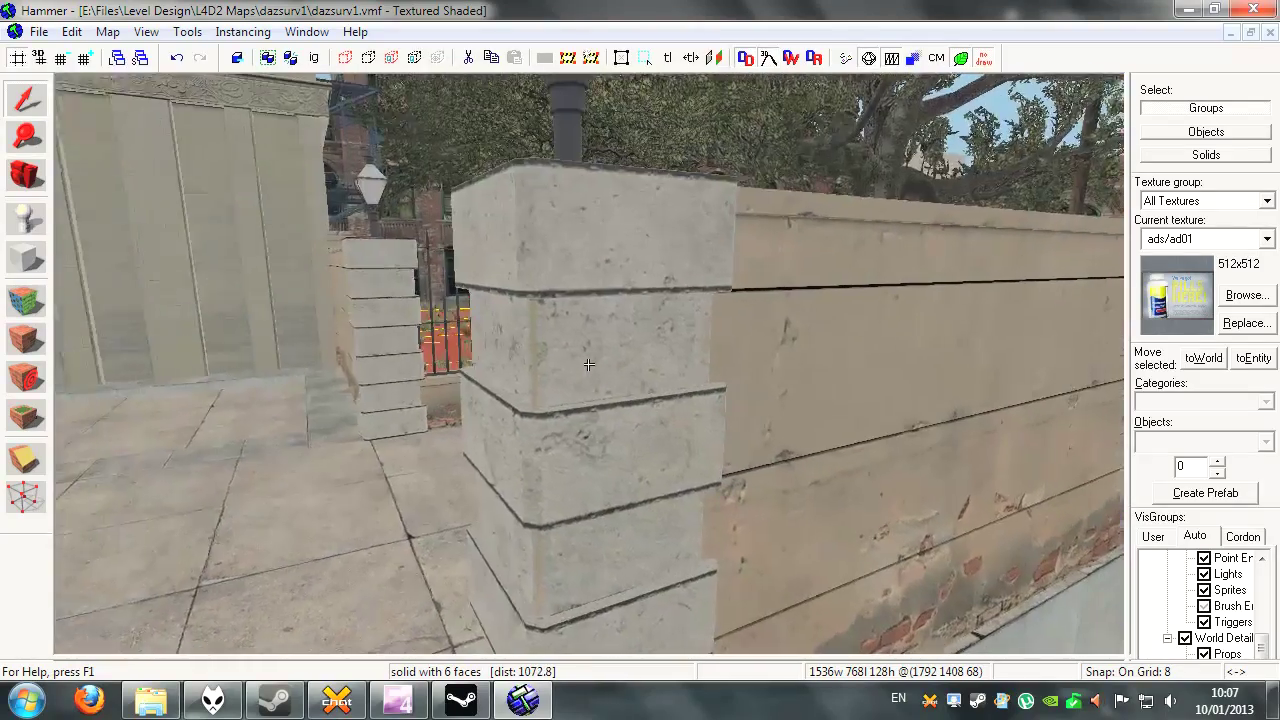
{"action": "key", "text": "d"}
{"action": "key", "text": "a"}
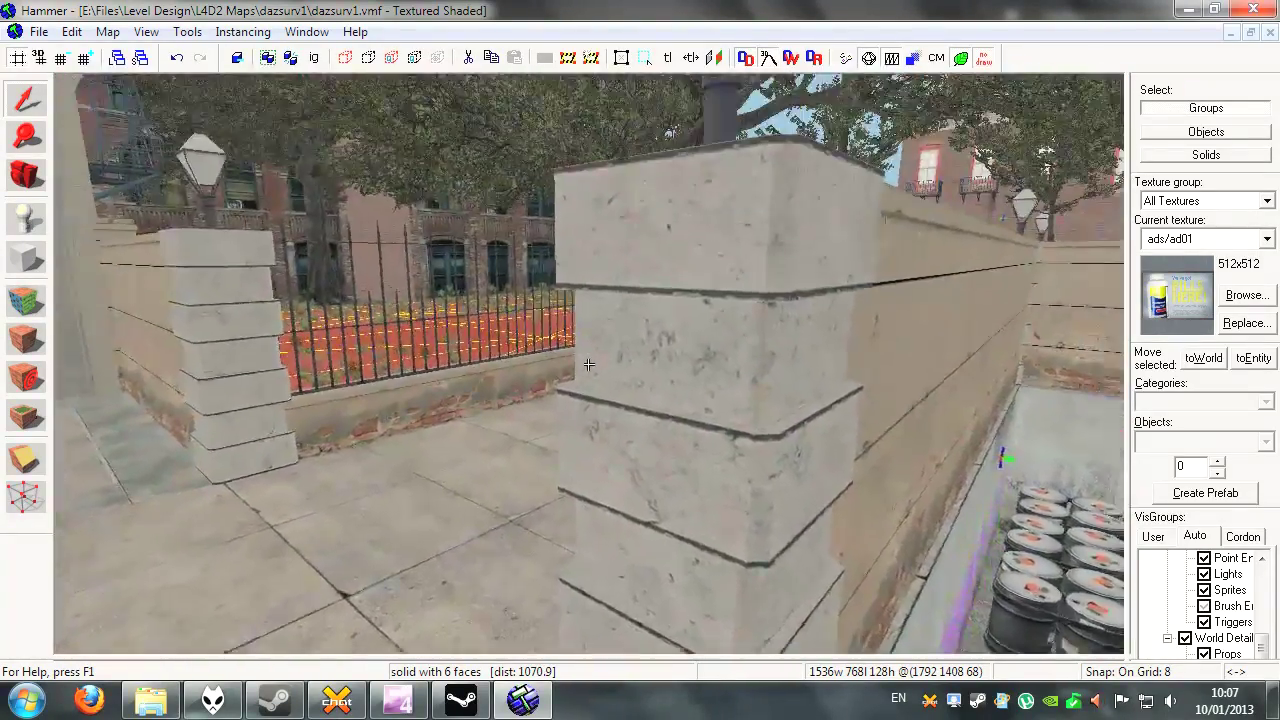
{"action": "key", "text": "a"}
{"action": "key", "text": "a"}
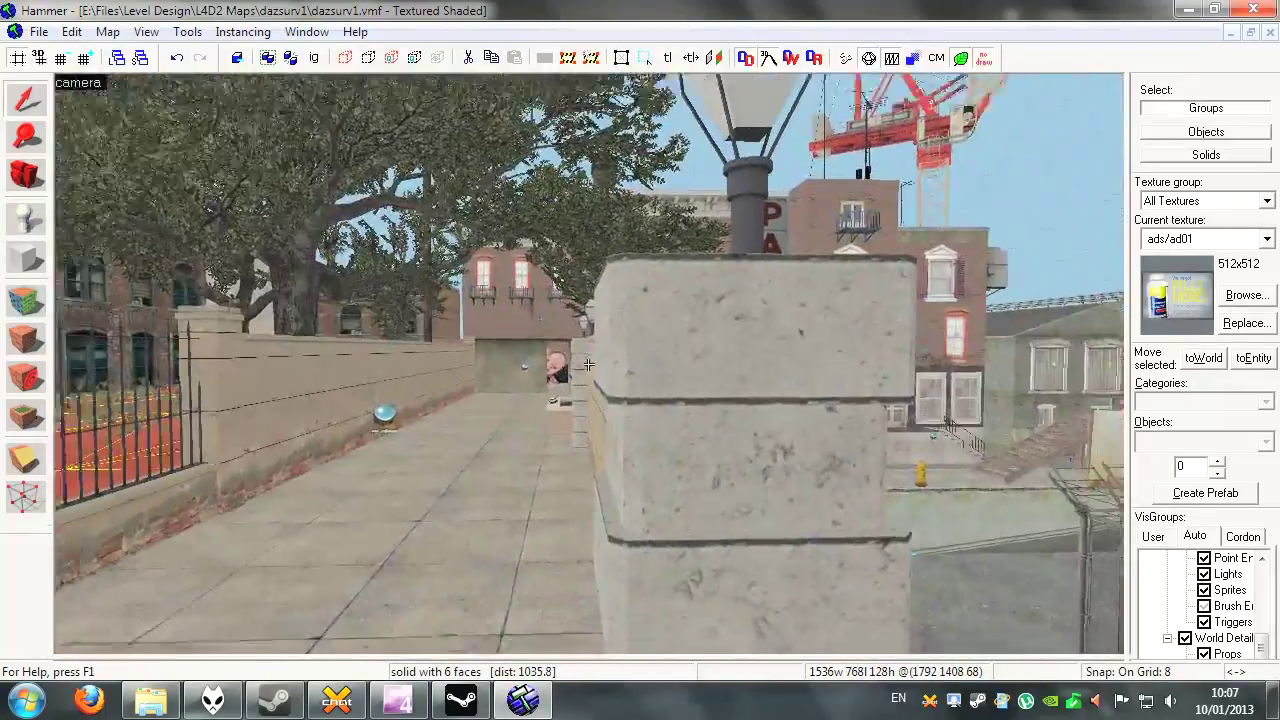
Survey the walled walkway, checking its boundary walls, the bench corner, the far gateway and the iron fence
{"action": "key", "text": "a"}
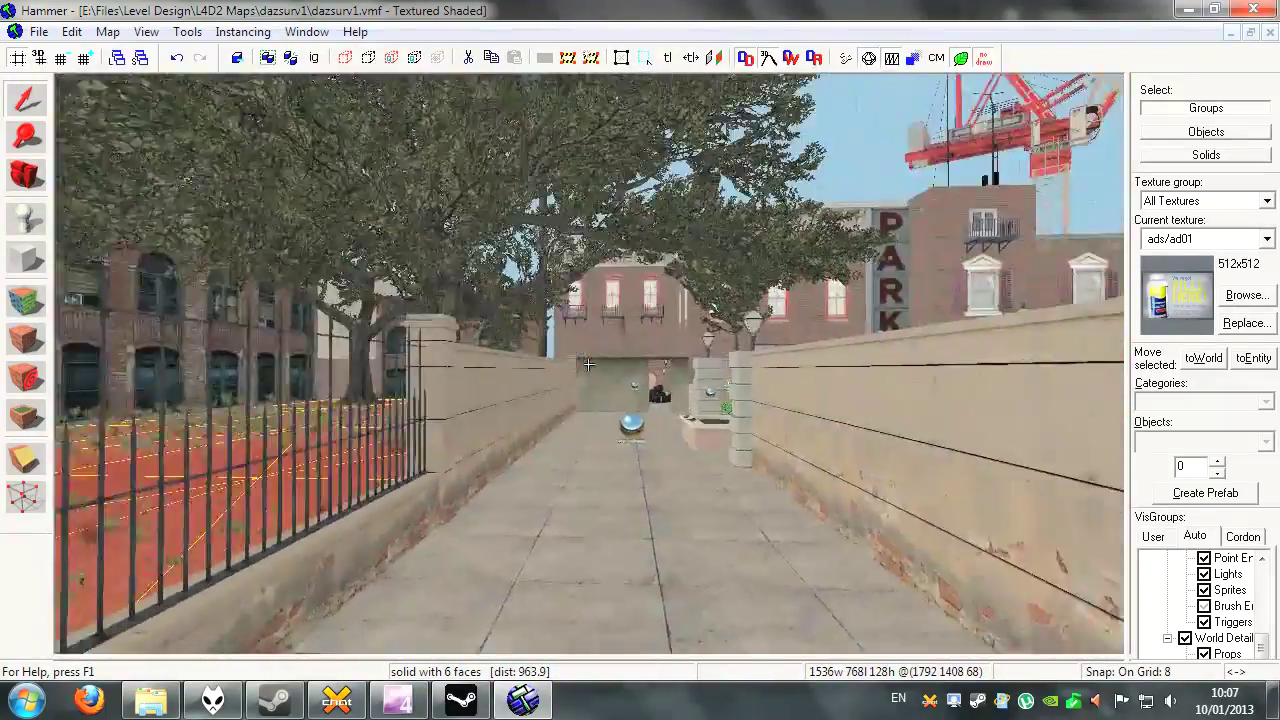
{"action": "key", "text": "a"}
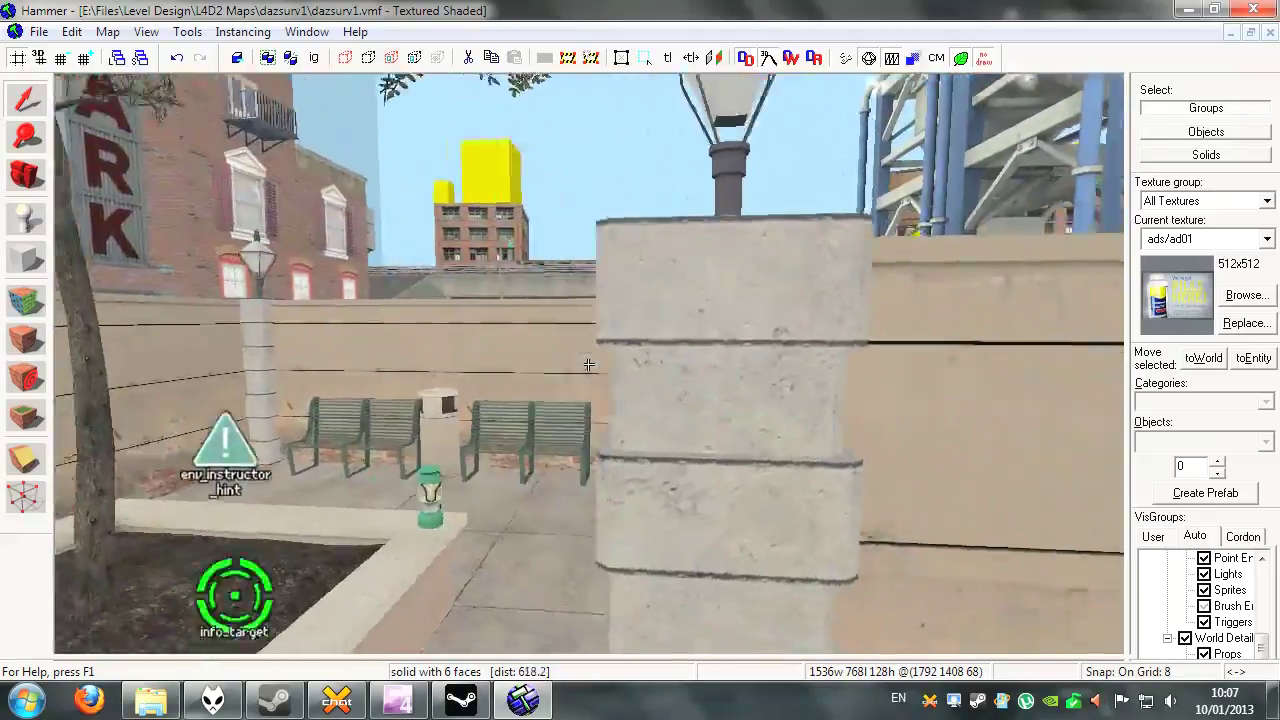
{"action": "key", "text": "a"}
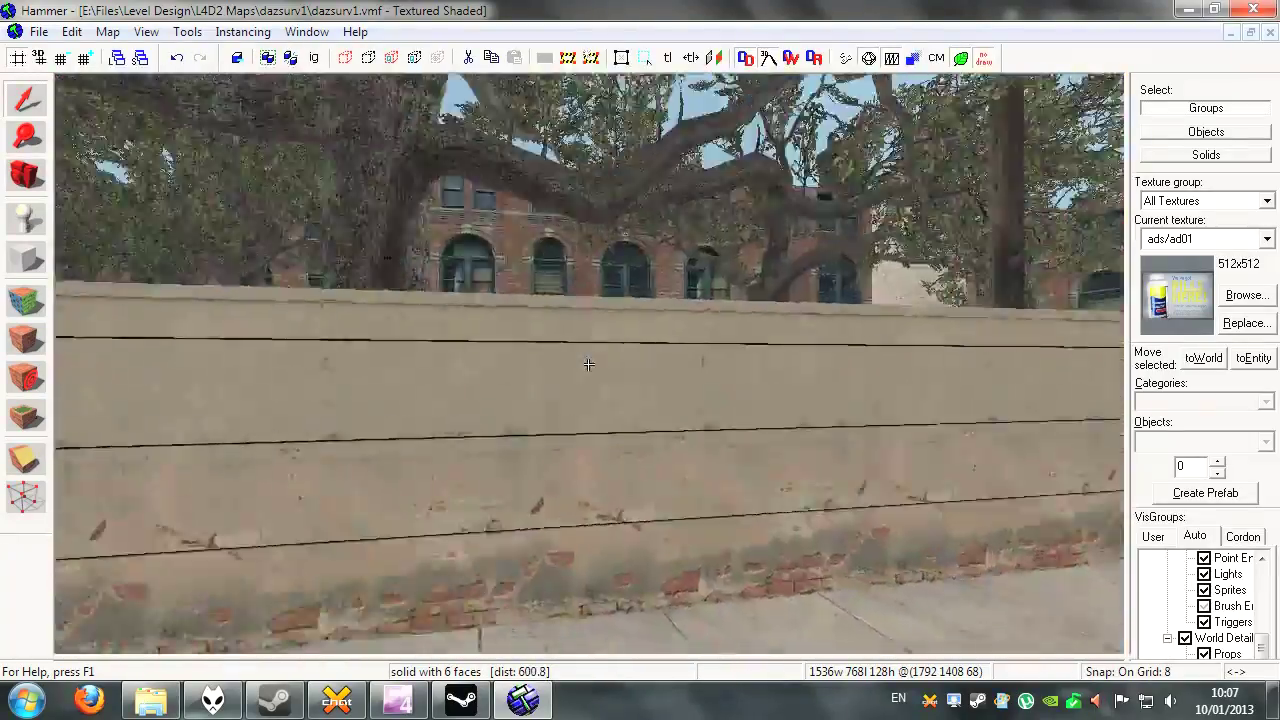
{"action": "key", "text": "a"}
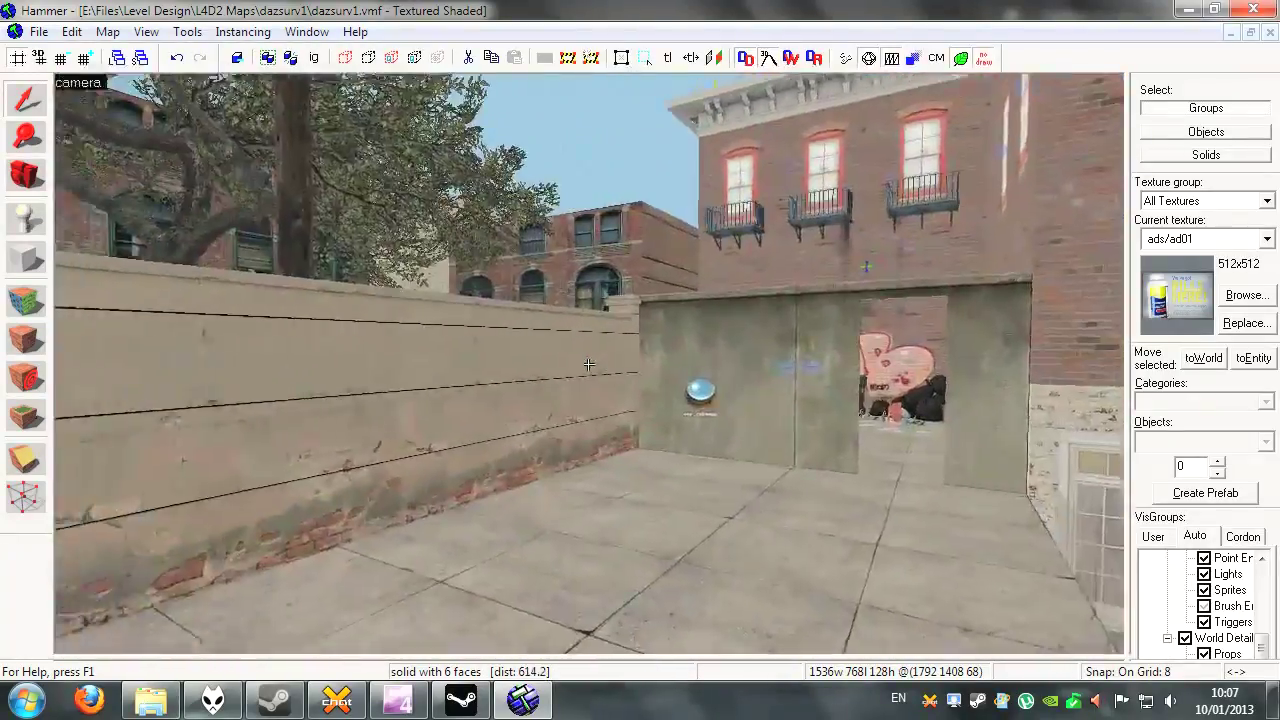
{"action": "key", "text": "a"}
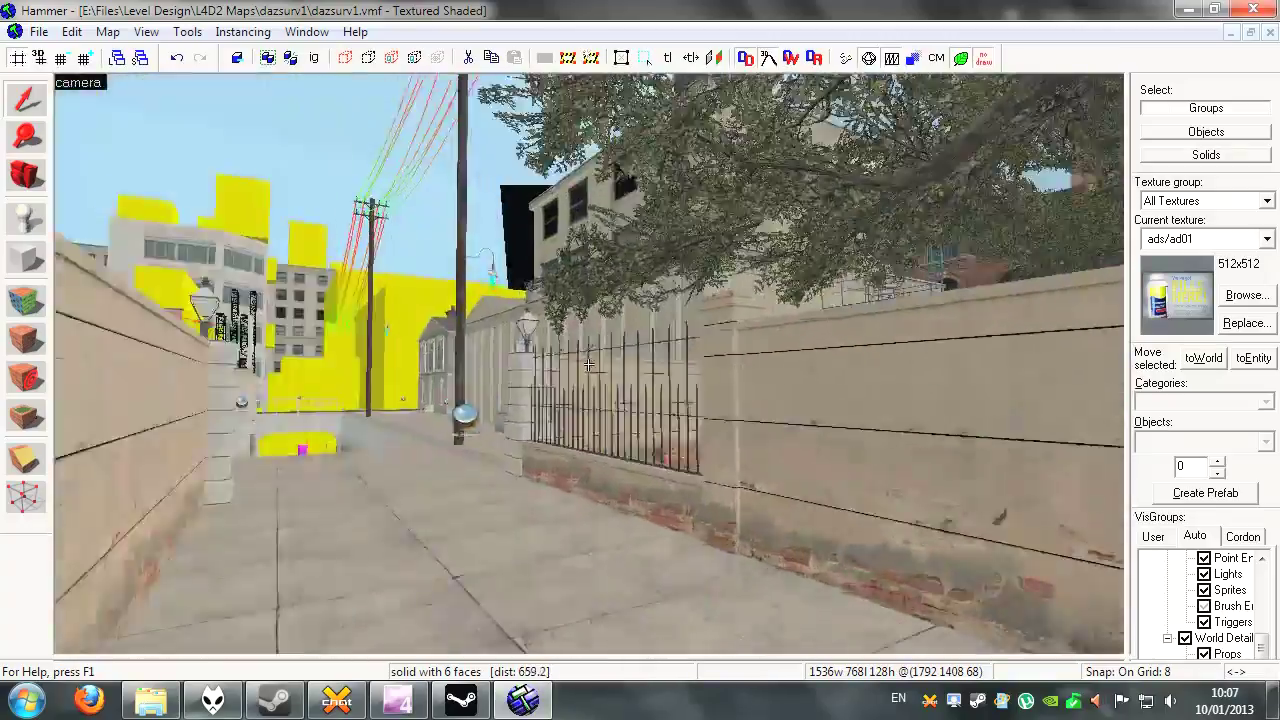
{"action": "key", "text": "a"}
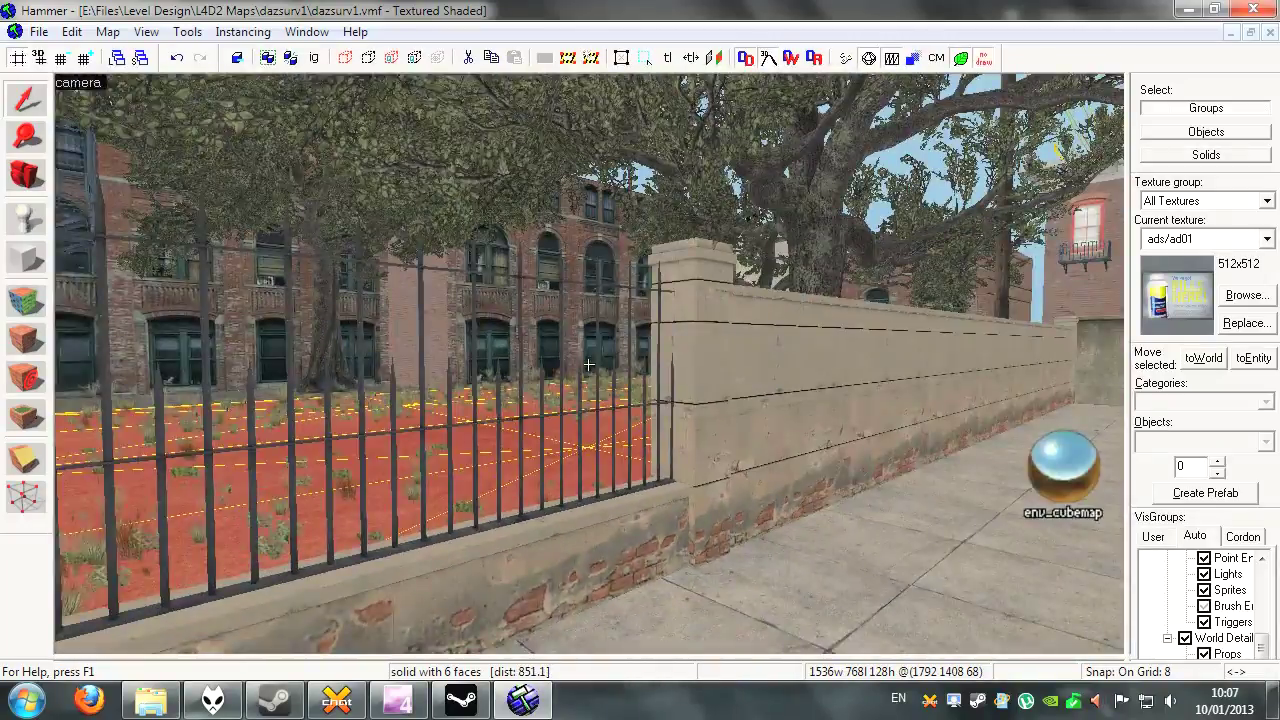
{"action": "key", "text": "a"}
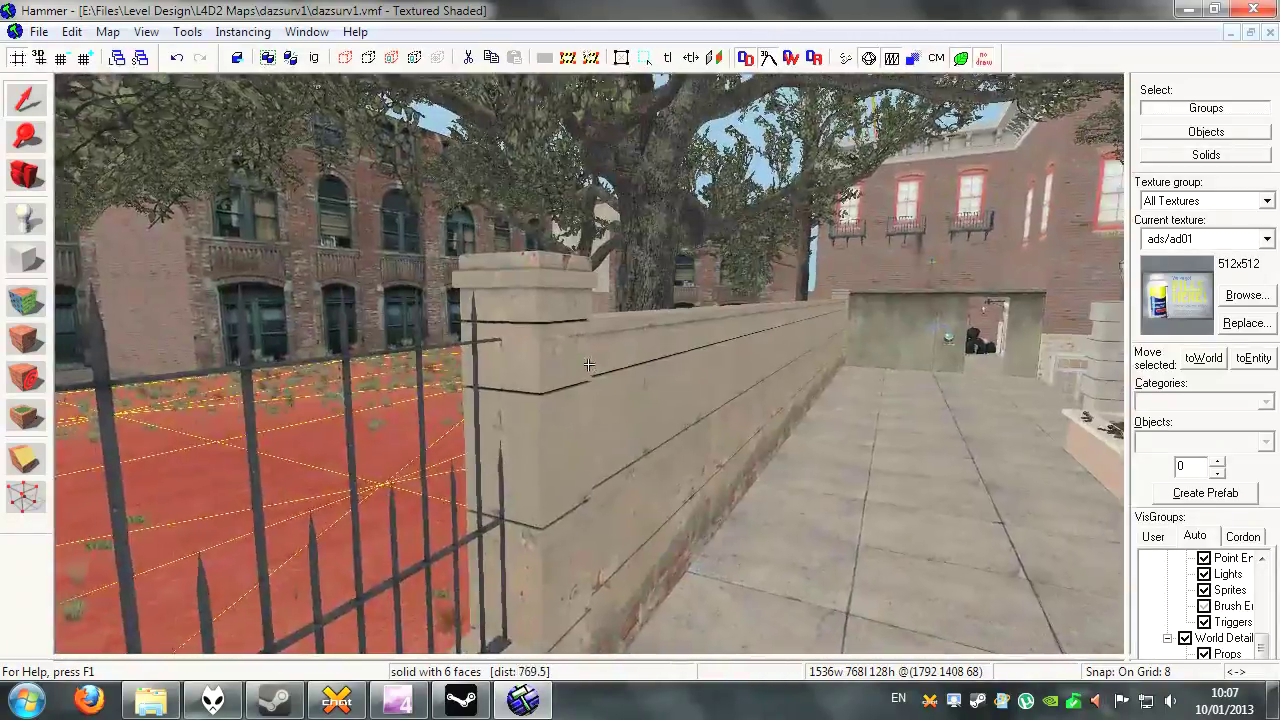
Inspect the wall corner at the concrete partition and select the end pillar against the graffitied brick wall
{"action": "key", "text": "a"}
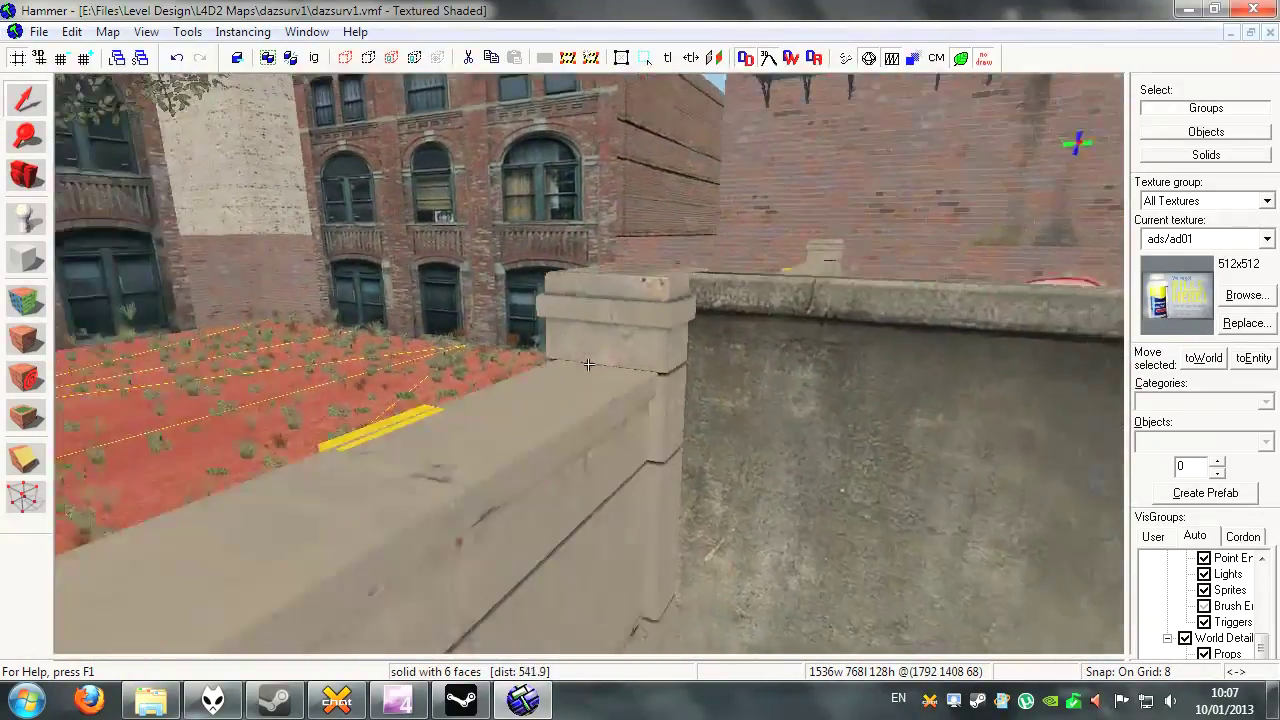
{"action": "key", "text": "a"}
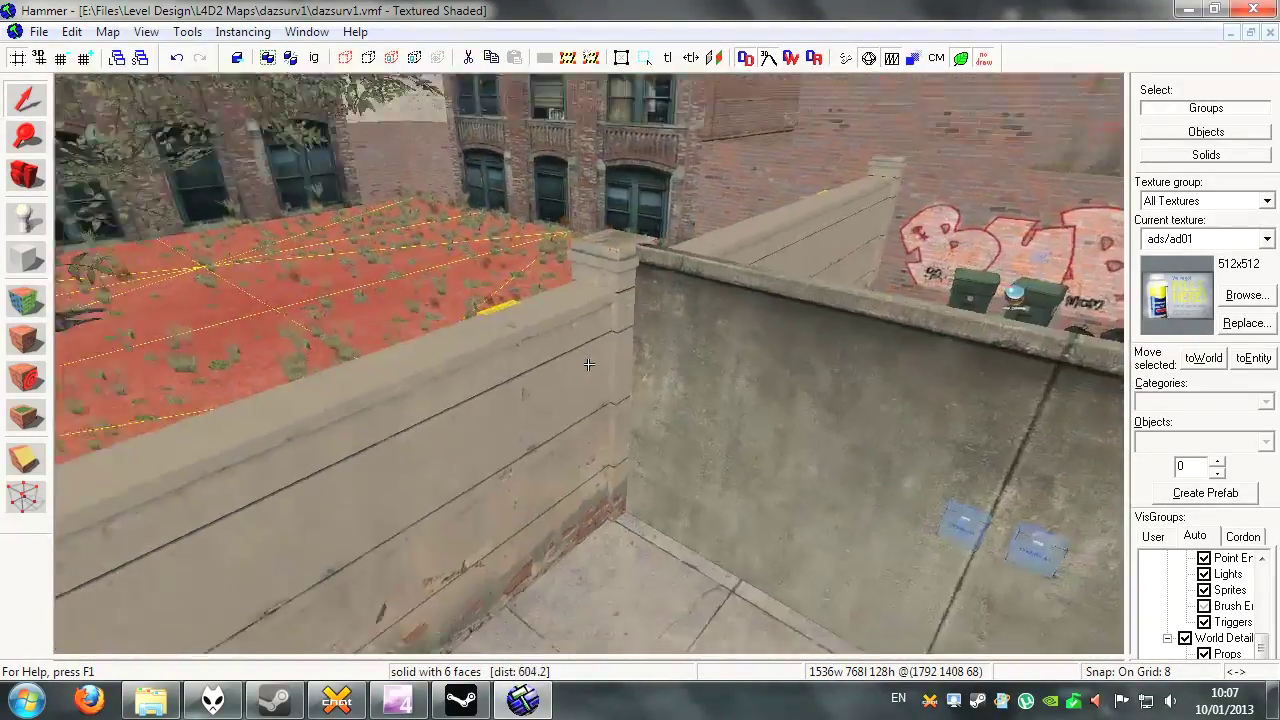
{"action": "left_click", "coordinate": [564, 285]}
{"action": "left_click", "coordinate": [915, 190]}
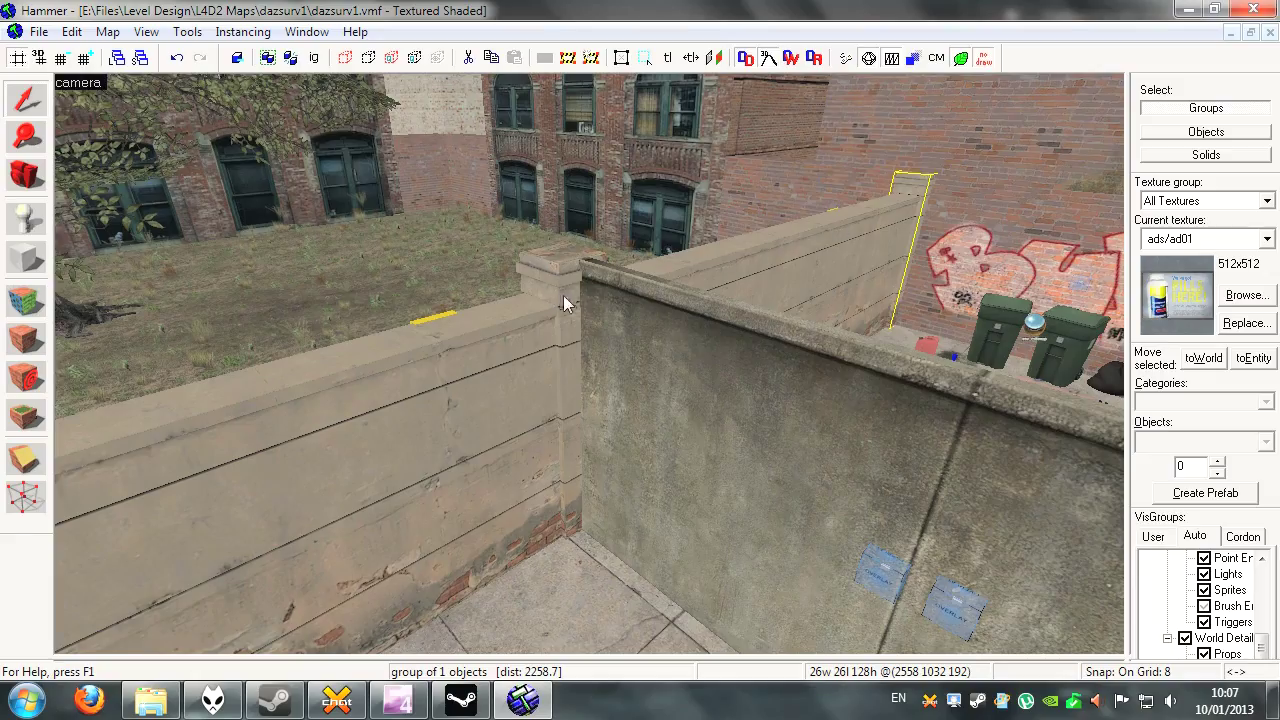
Examine the iron fence and the grassy yard behind it, including its trees, ground texture and surrounding brick buildings
{"action": "key", "text": "z"}
{"action": "key", "text": "w"}
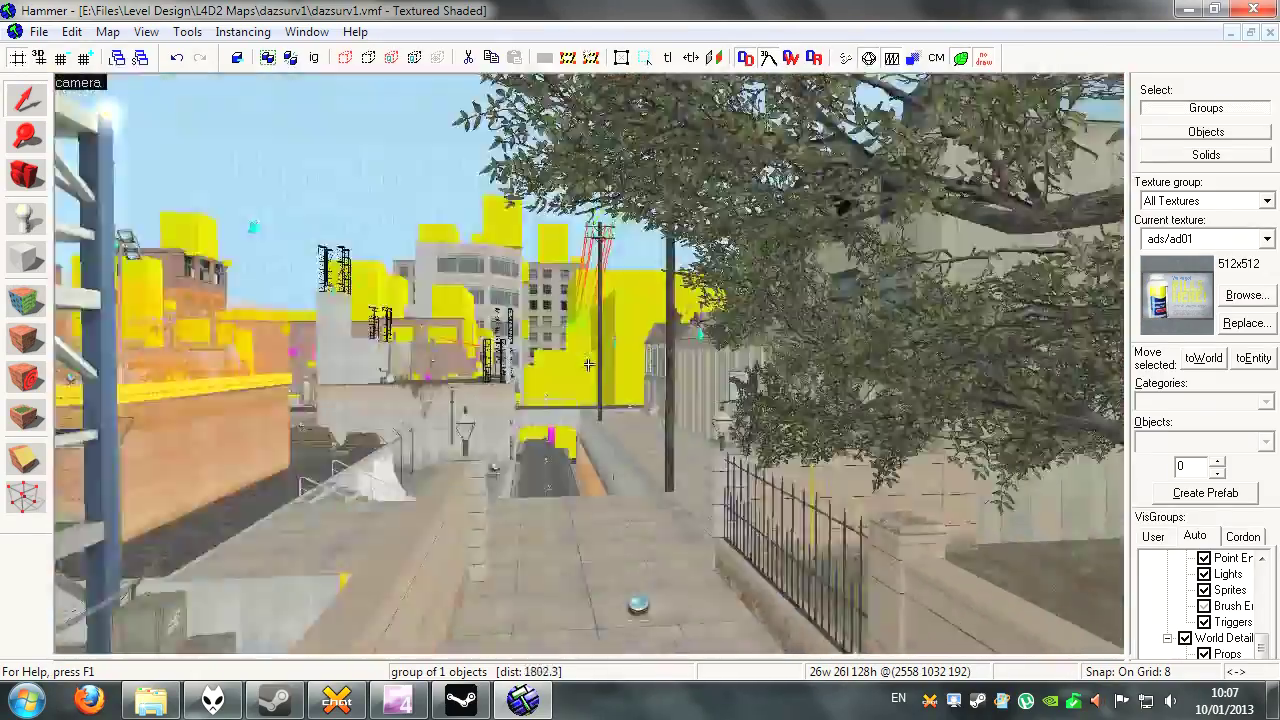
{"action": "key", "text": "w"}
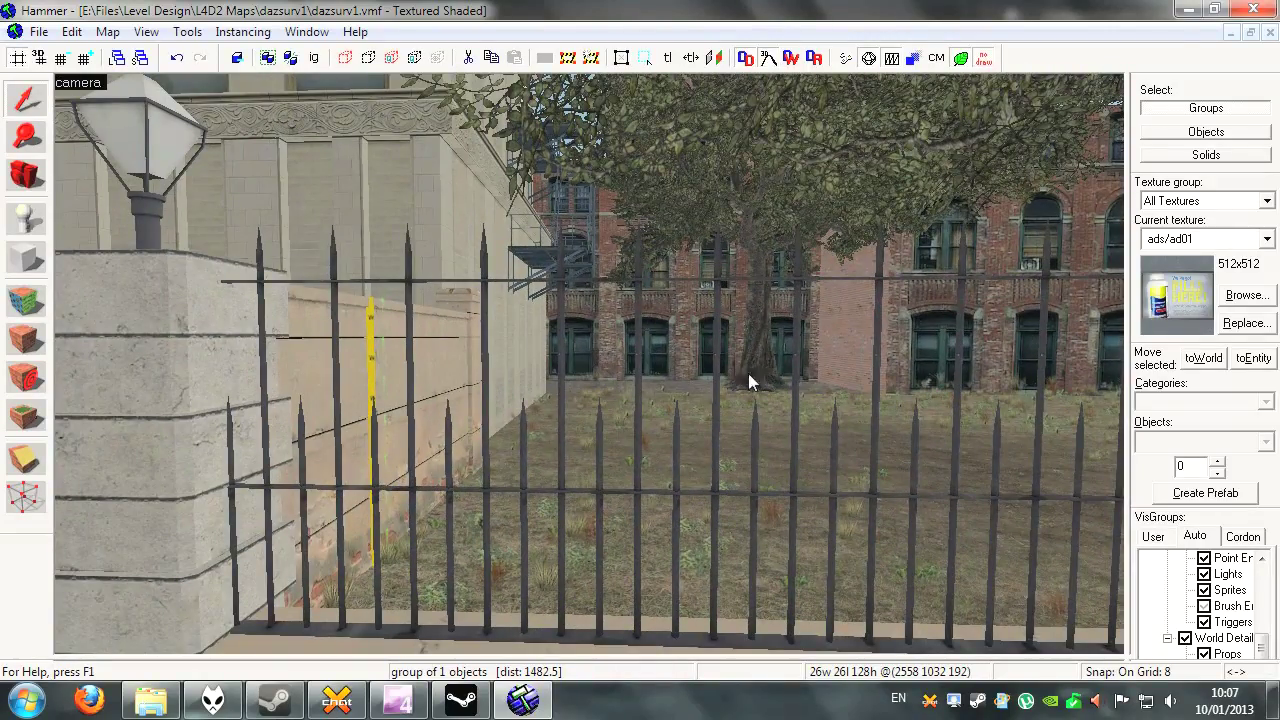
{"action": "key", "text": "z"}
{"action": "key", "text": "w"}
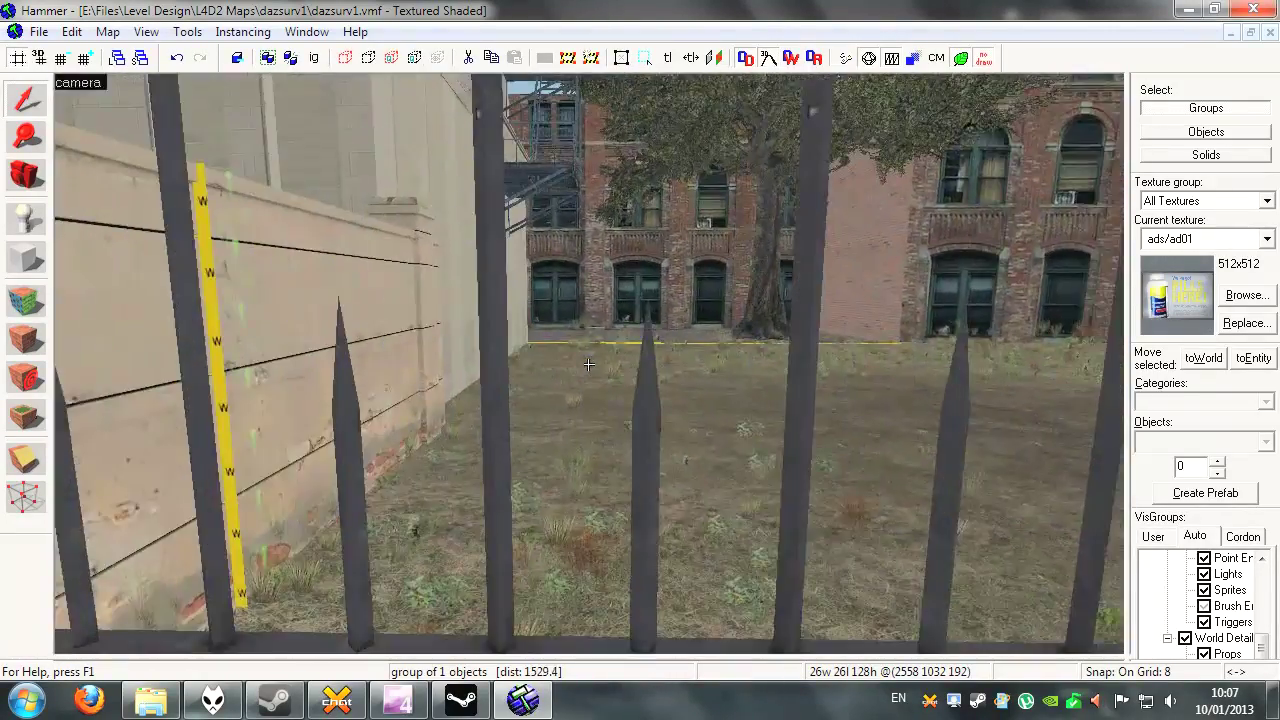
{"action": "key", "text": "w"}
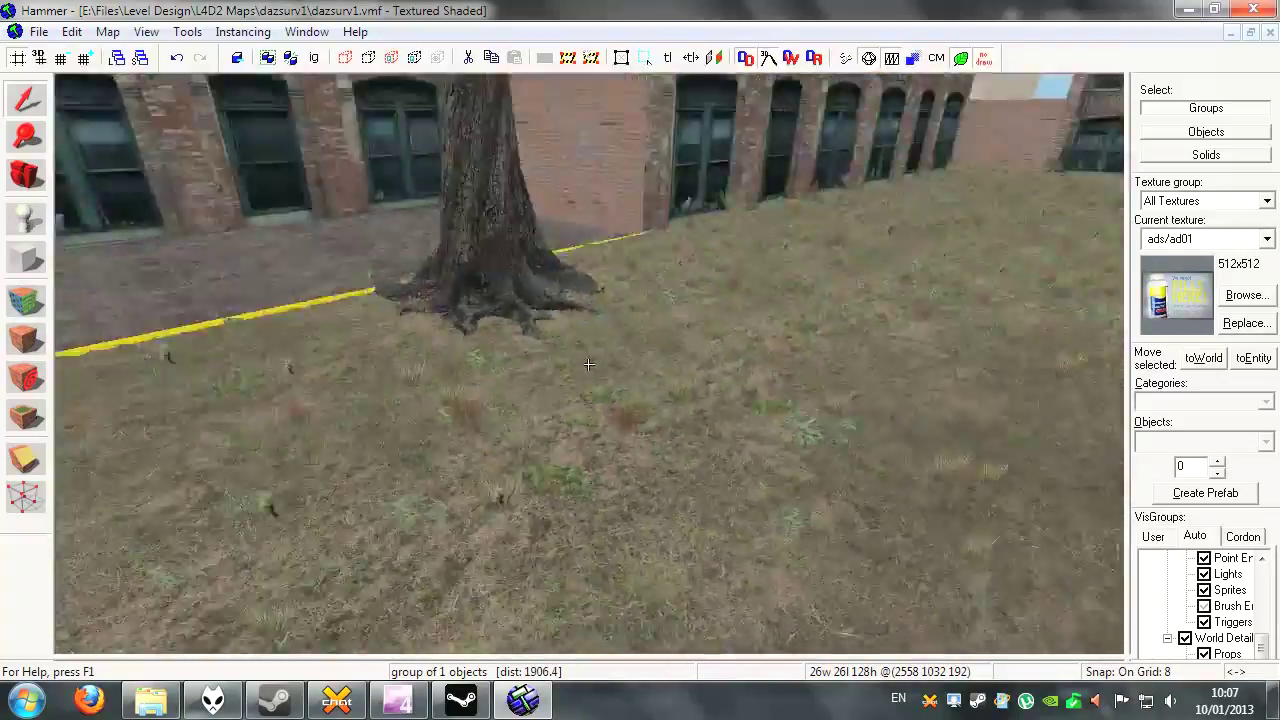
{"action": "key", "text": "d"}
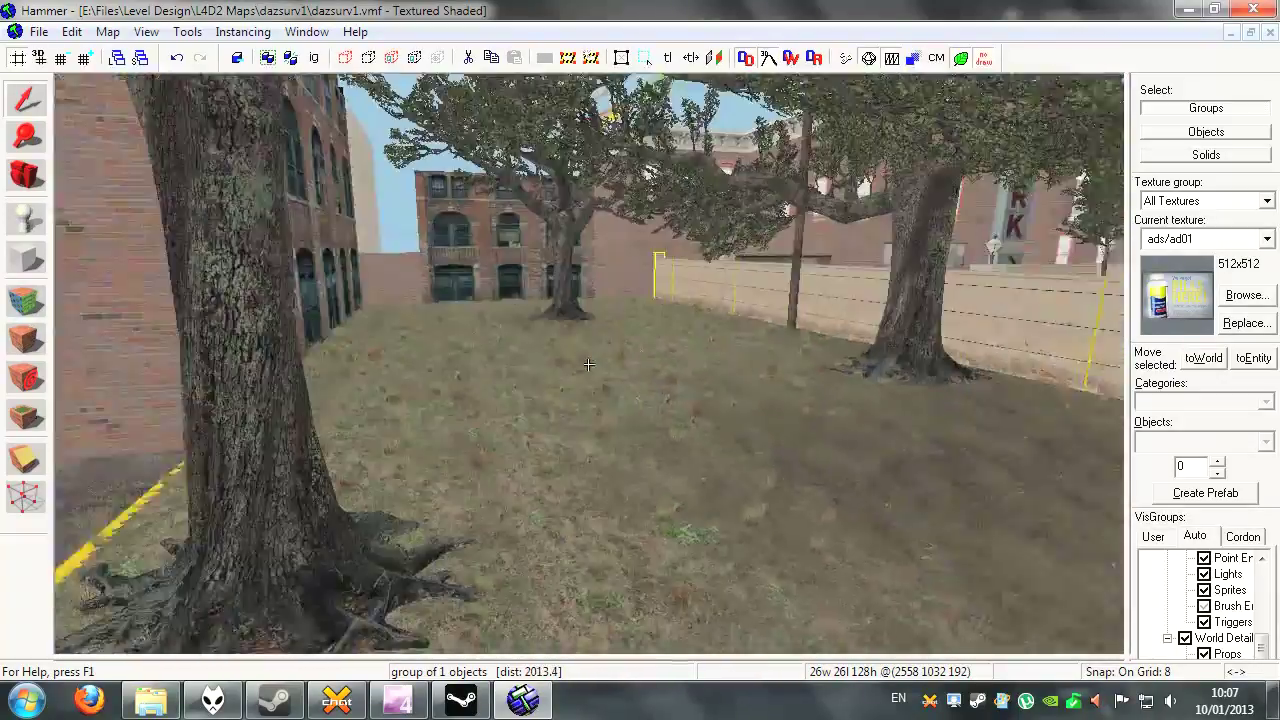
{"action": "key", "text": "a"}
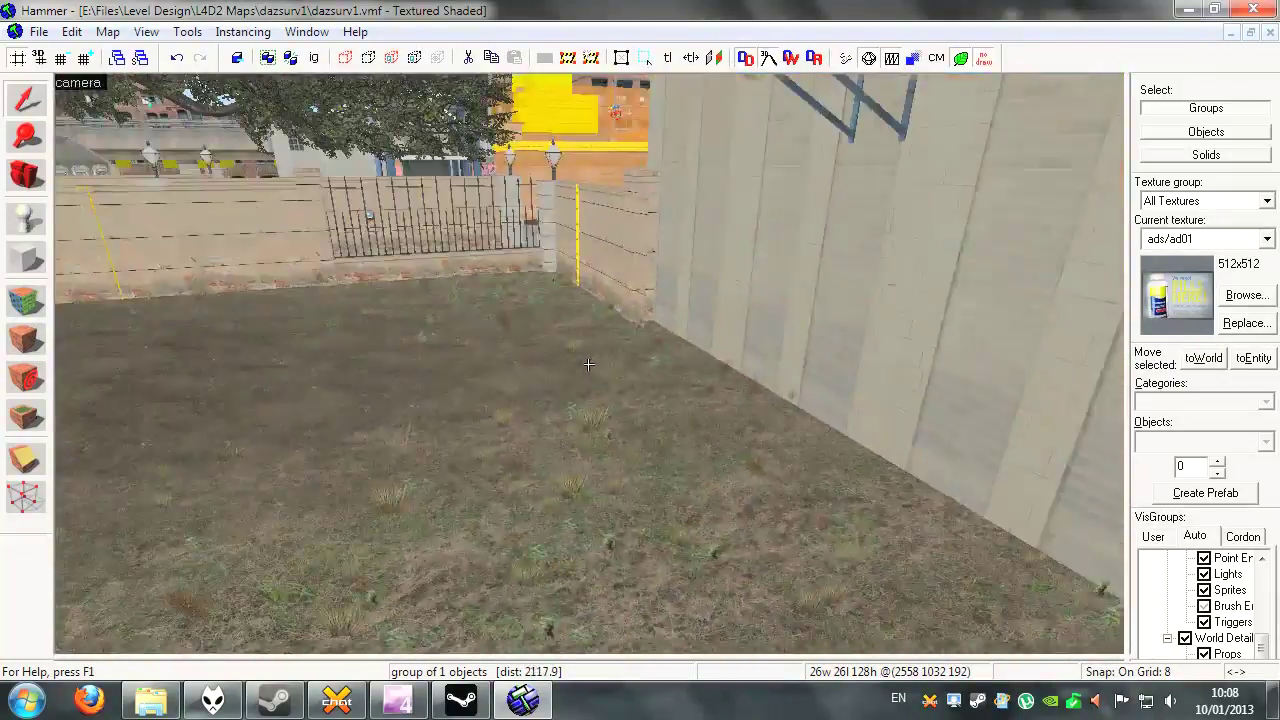
{"action": "key", "text": "d"}
{"action": "key", "text": "w"}
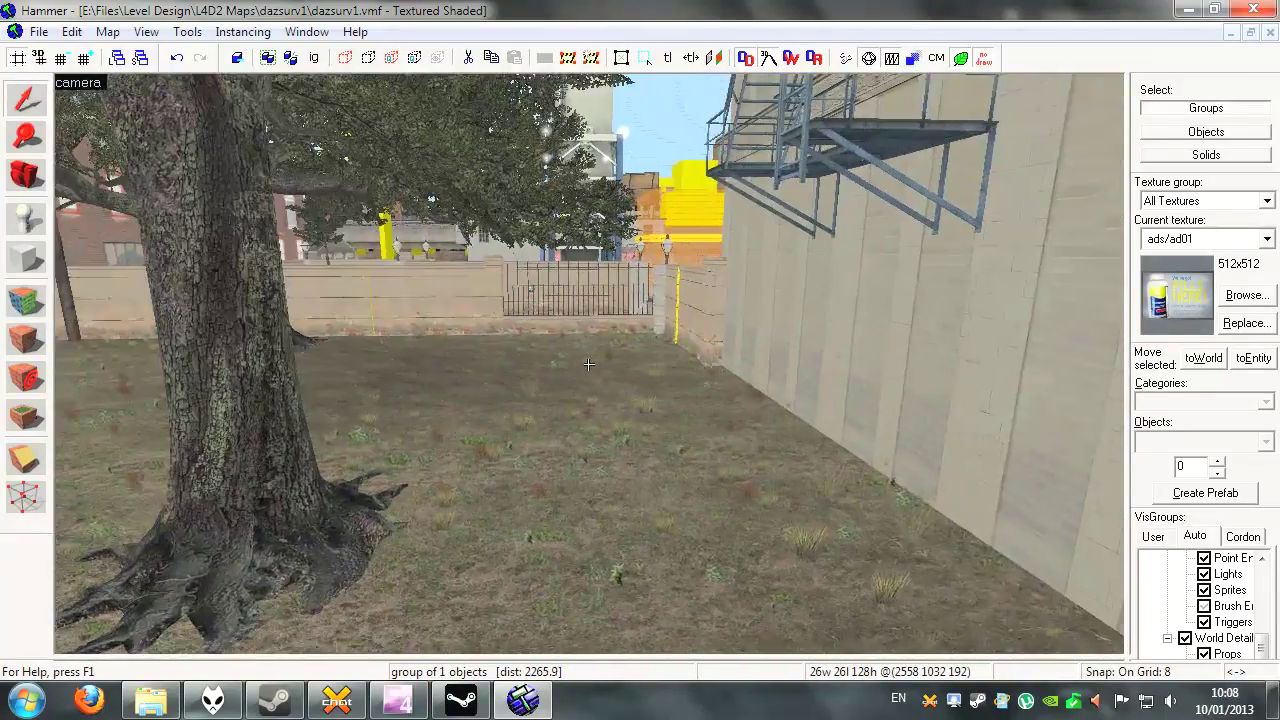
{"action": "key", "text": "w"}
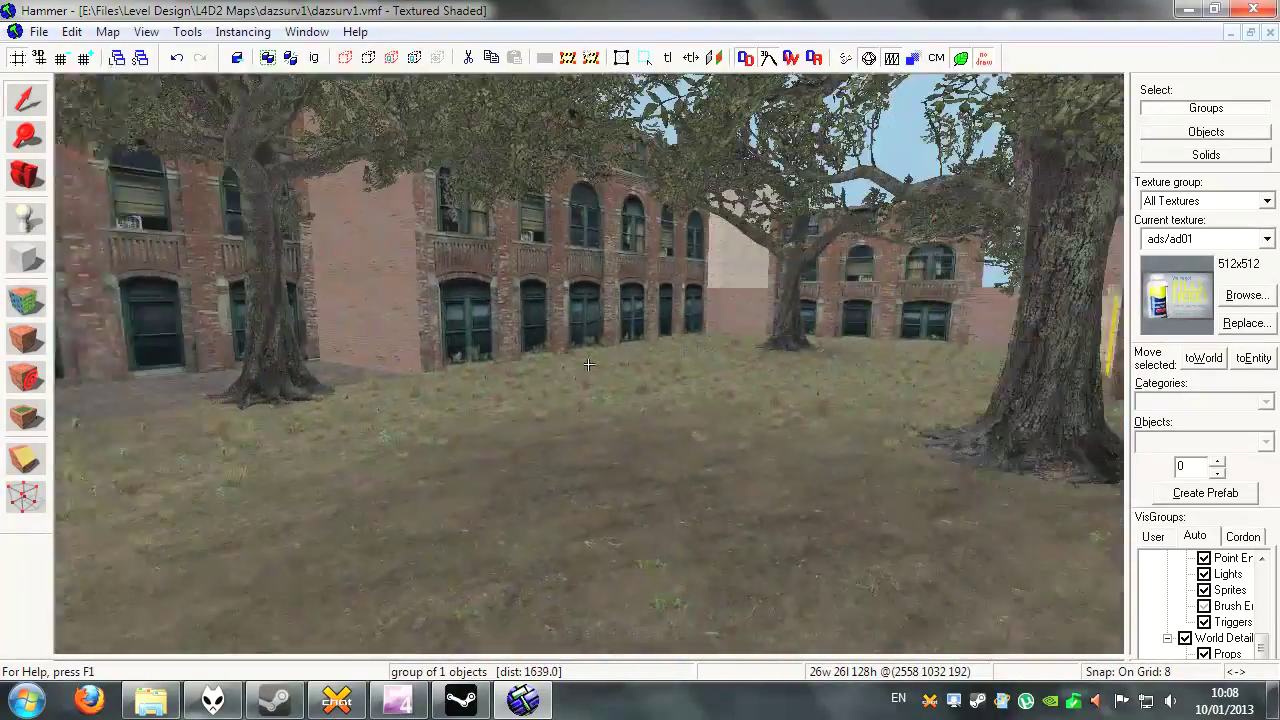
{"action": "key", "text": "a"}
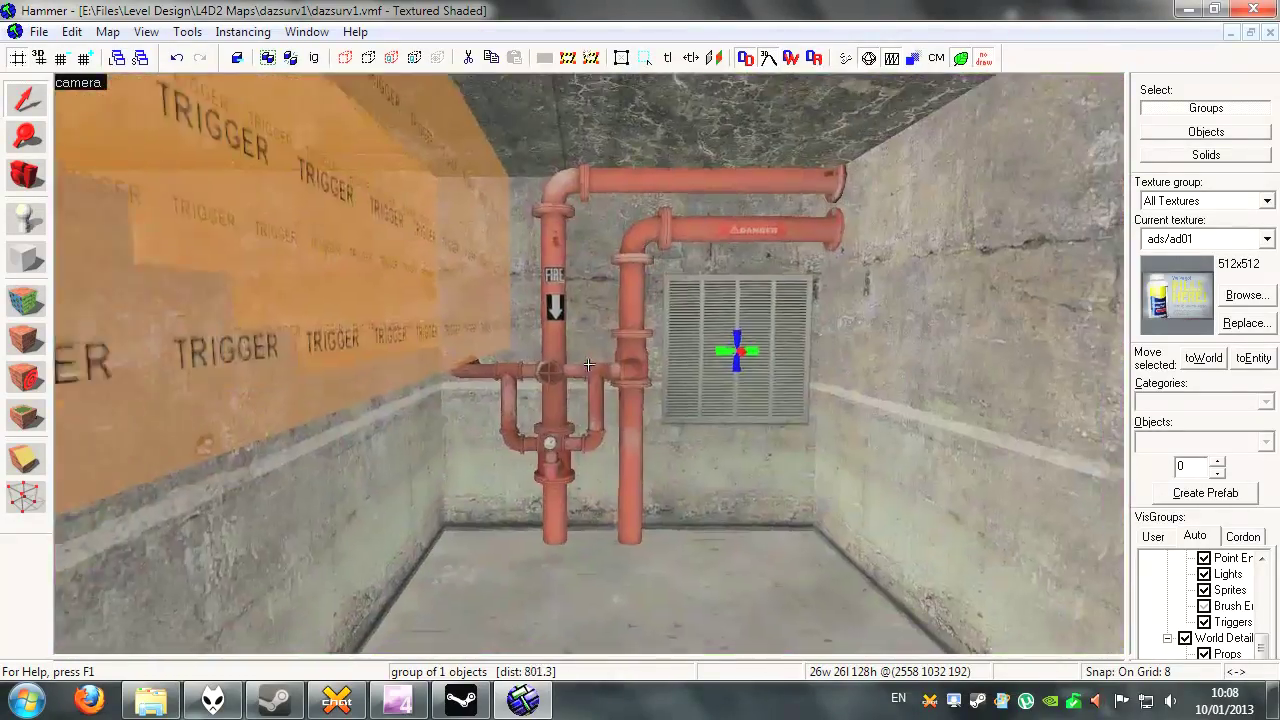
Tour the concrete stairwell up to the rooftop and inspect the weapon table, ammo pile and supplies there
{"action": "key", "text": "w"}
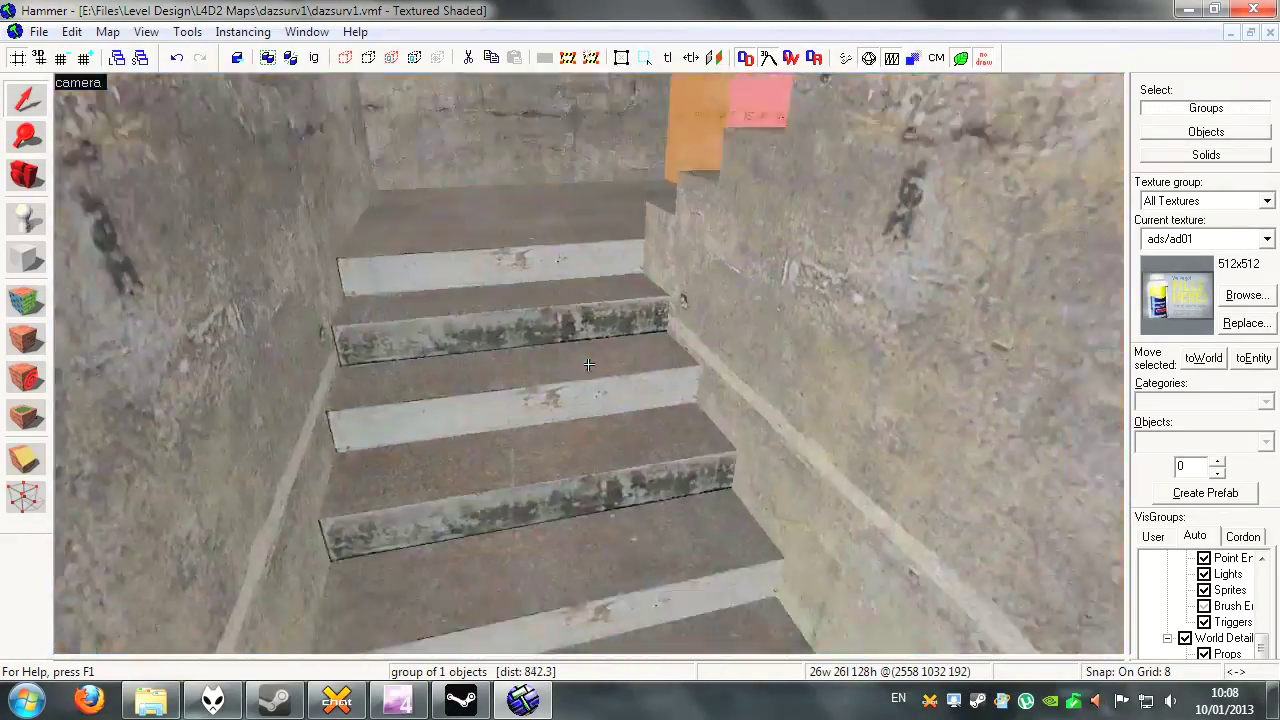
{"action": "key", "text": "w"}
{"action": "key", "text": "w"}
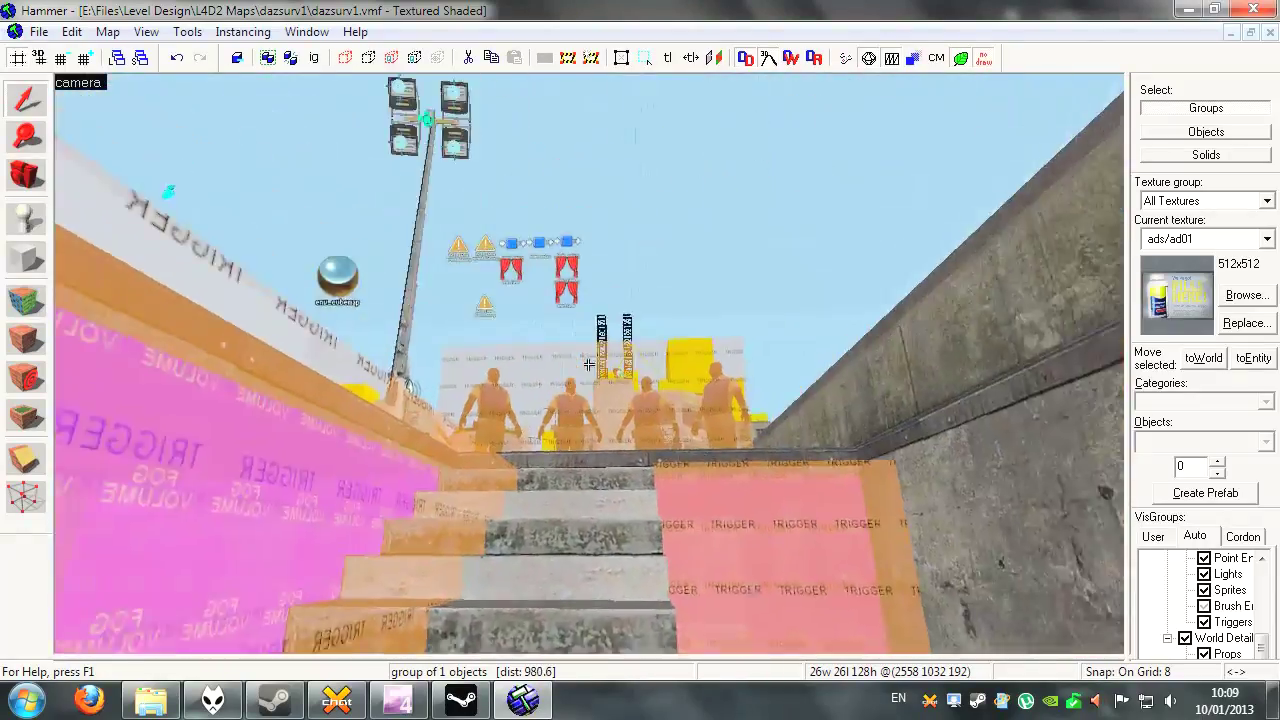
{"action": "key", "text": "w"}
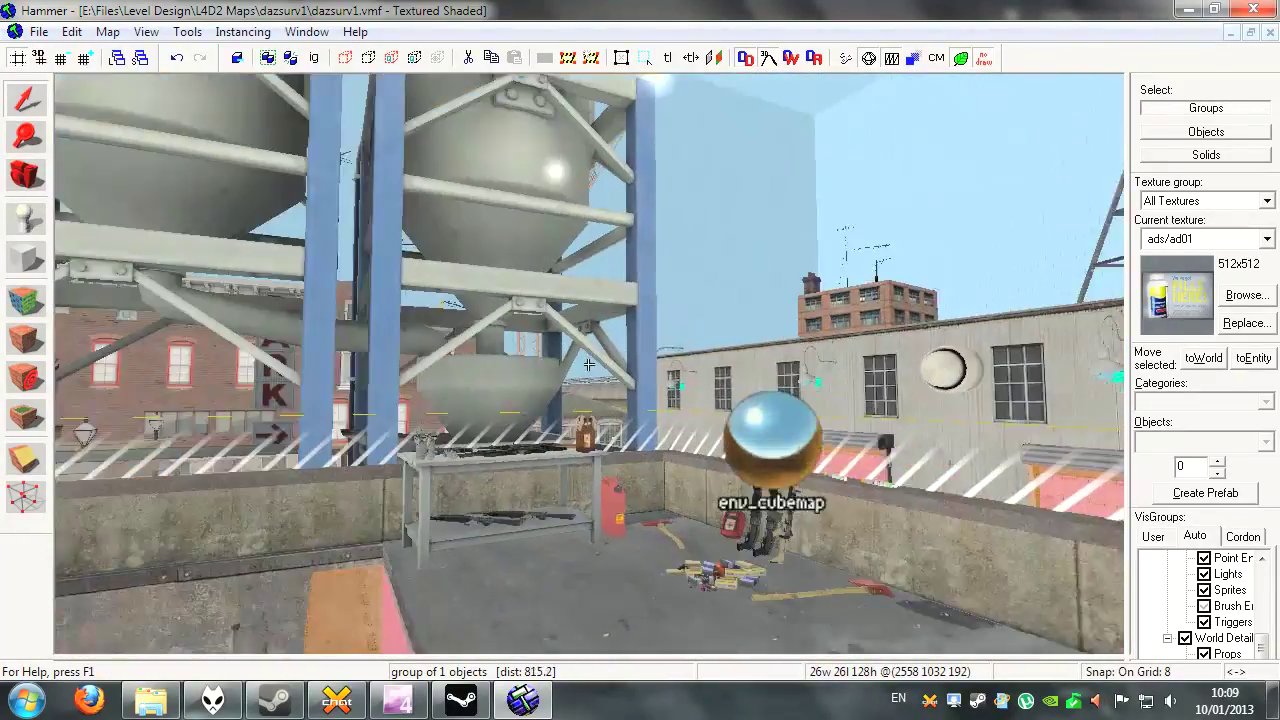
{"action": "key", "text": "w"}
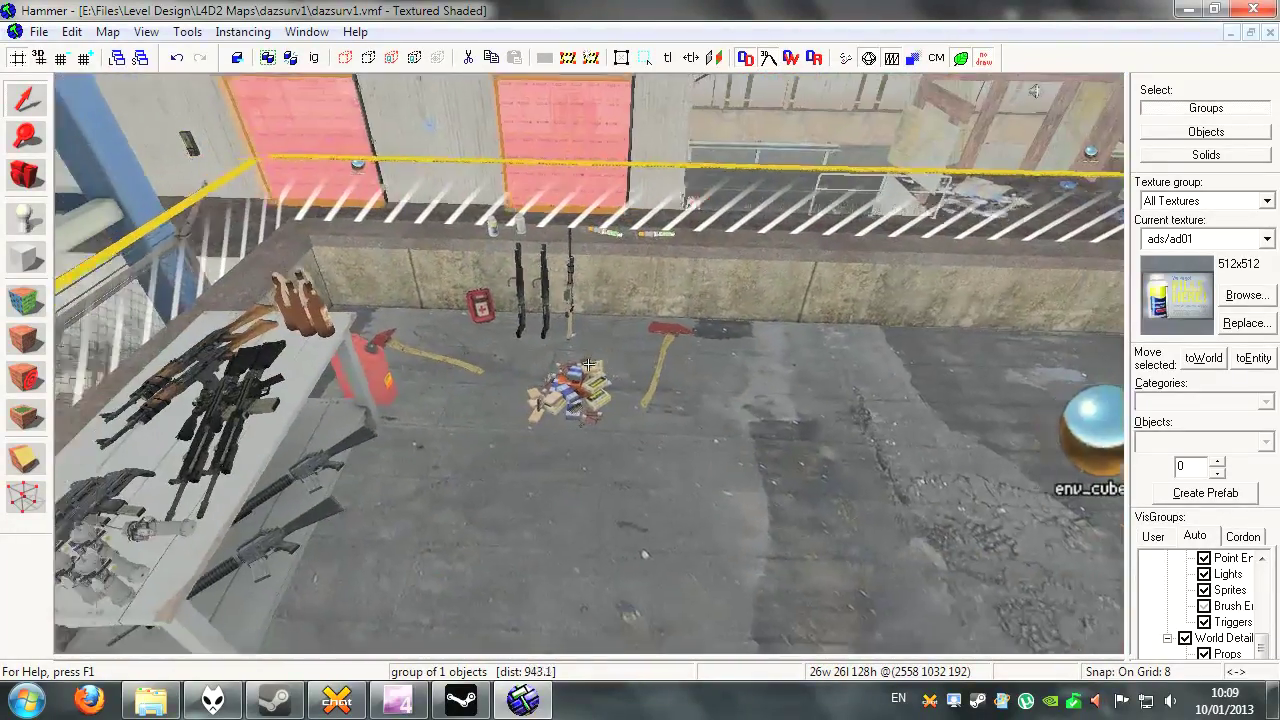
Inspect the survivor start positions, trigger volumes and generator on the rooftop from above and from outside its edge
{"action": "key", "text": "s"}
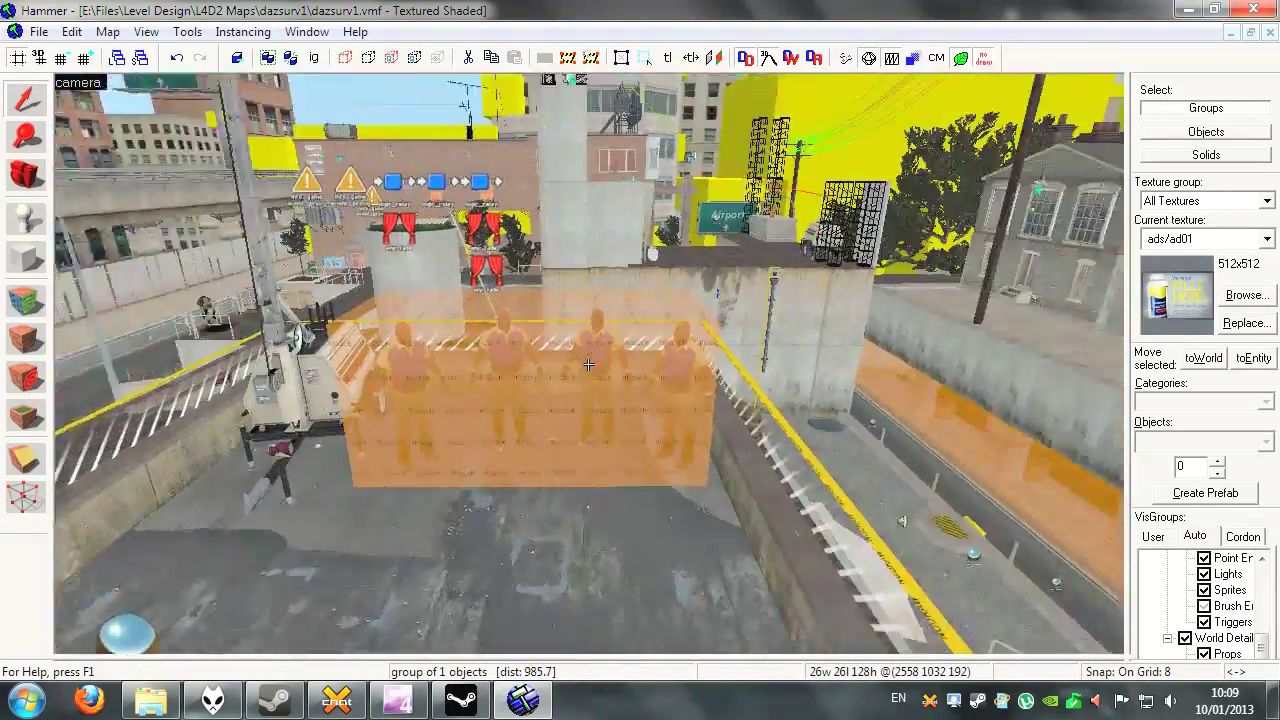
{"action": "key", "text": "w"}
{"action": "key", "text": "w"}
{"action": "key", "text": "s"}
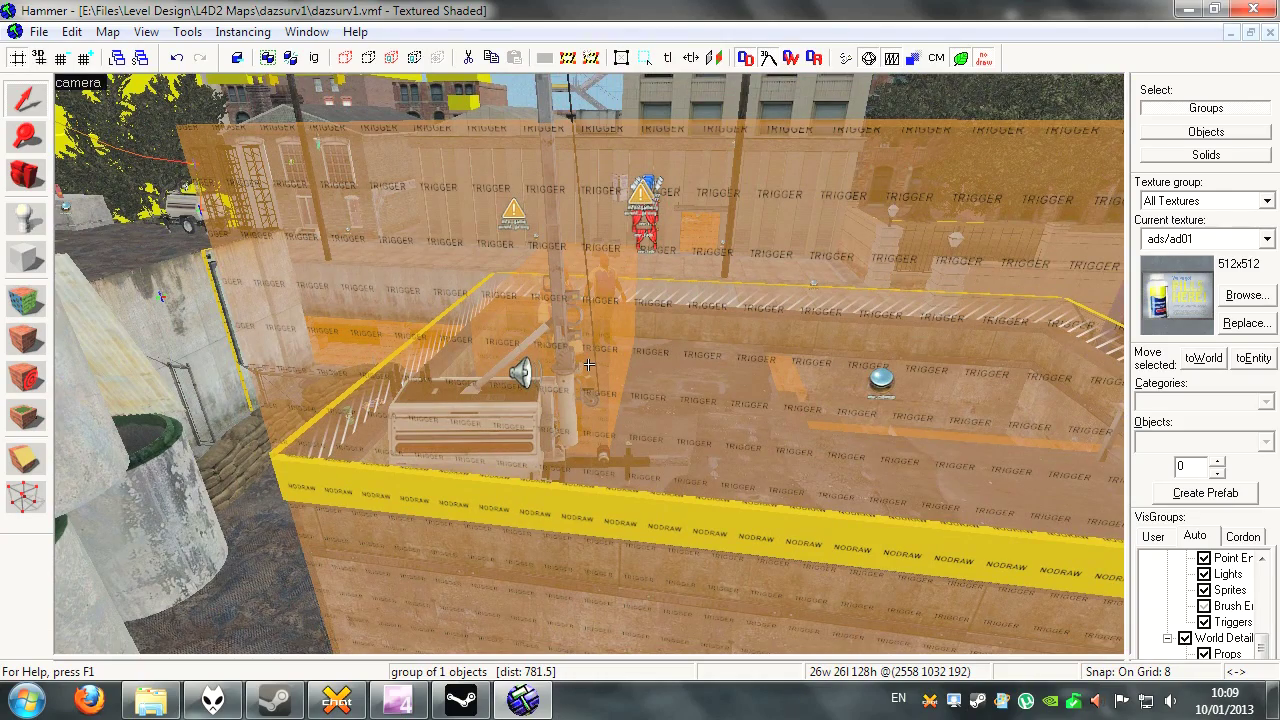
{"action": "key", "text": "a"}
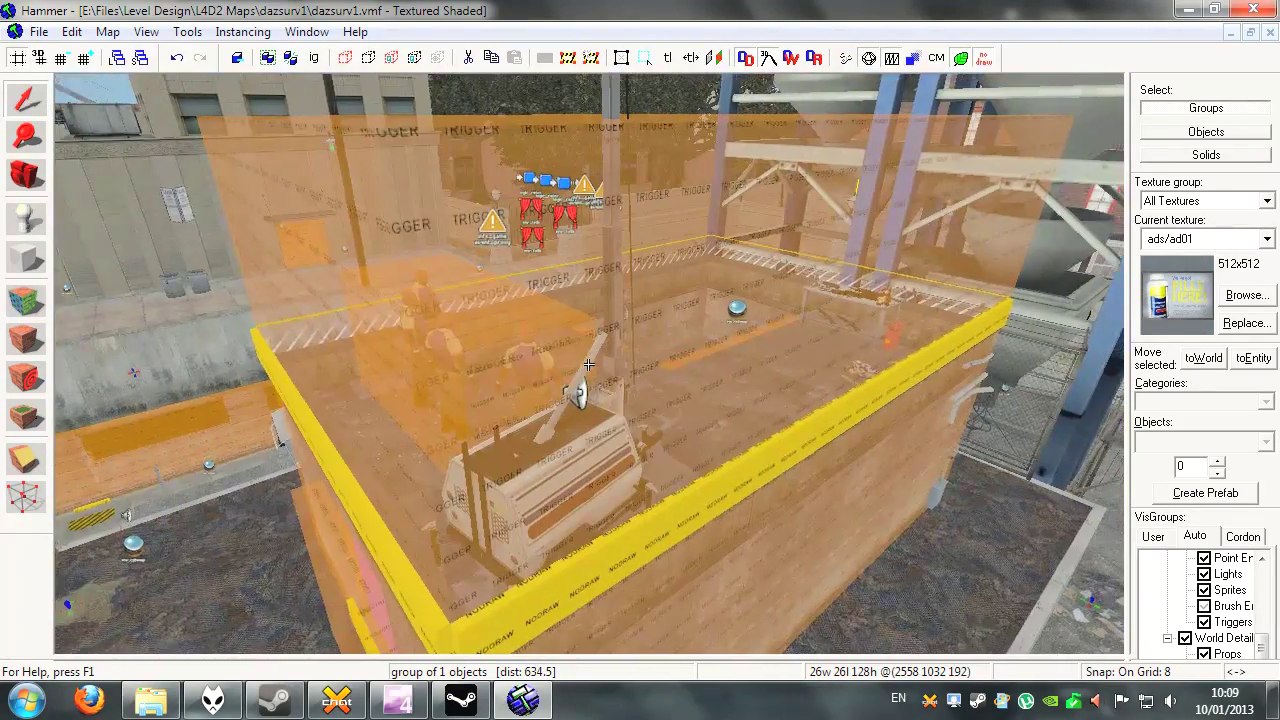
Look over the concrete buttress walls above the rocks and the graffitied brick building beside the raised path
{"action": "key", "text": "a"}
{"action": "key", "text": "a"}
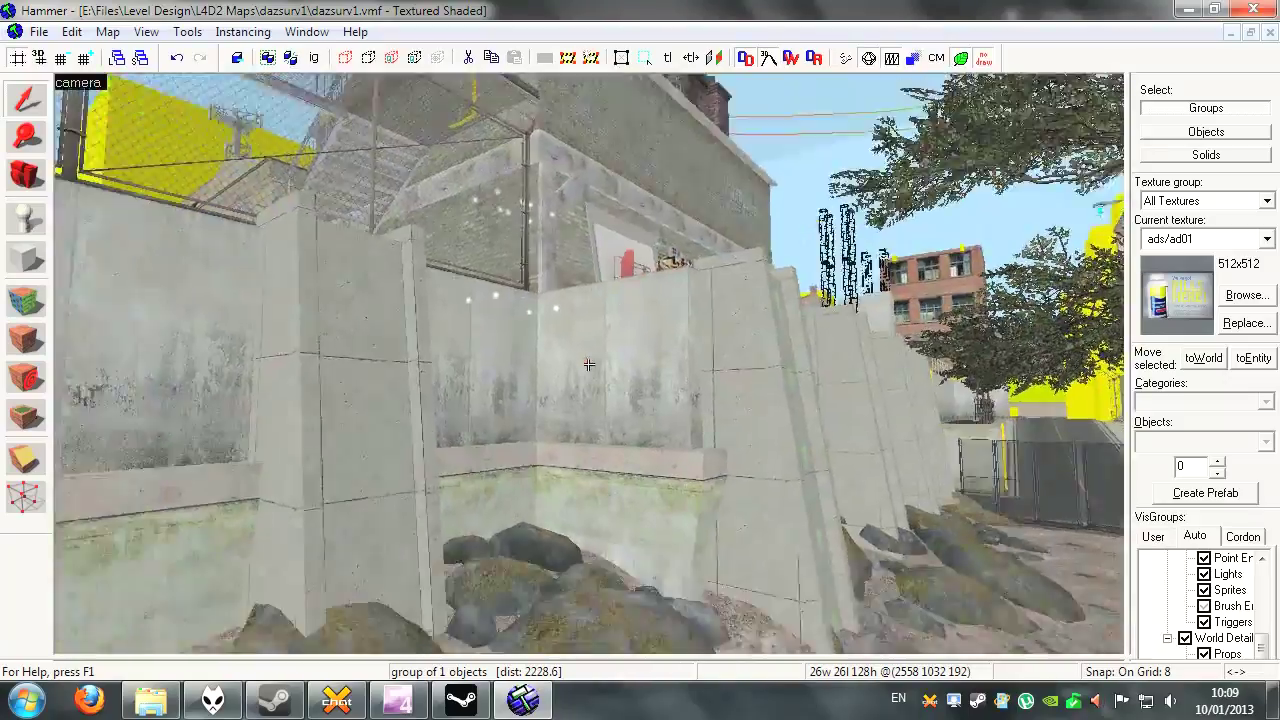
{"action": "key", "text": "w"}
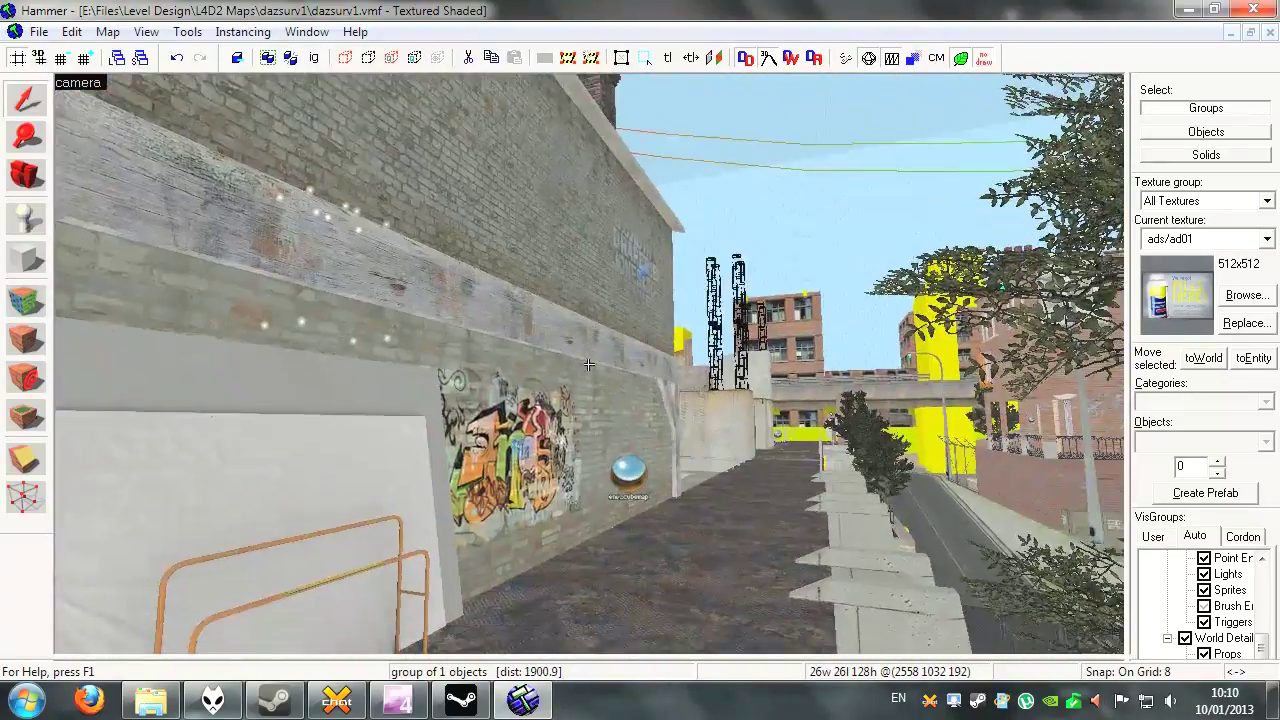
Examine the gabled brick house and its roof chimneys, and survey the elevated road, silos and power lines around the construction site
{"action": "key", "text": "w"}
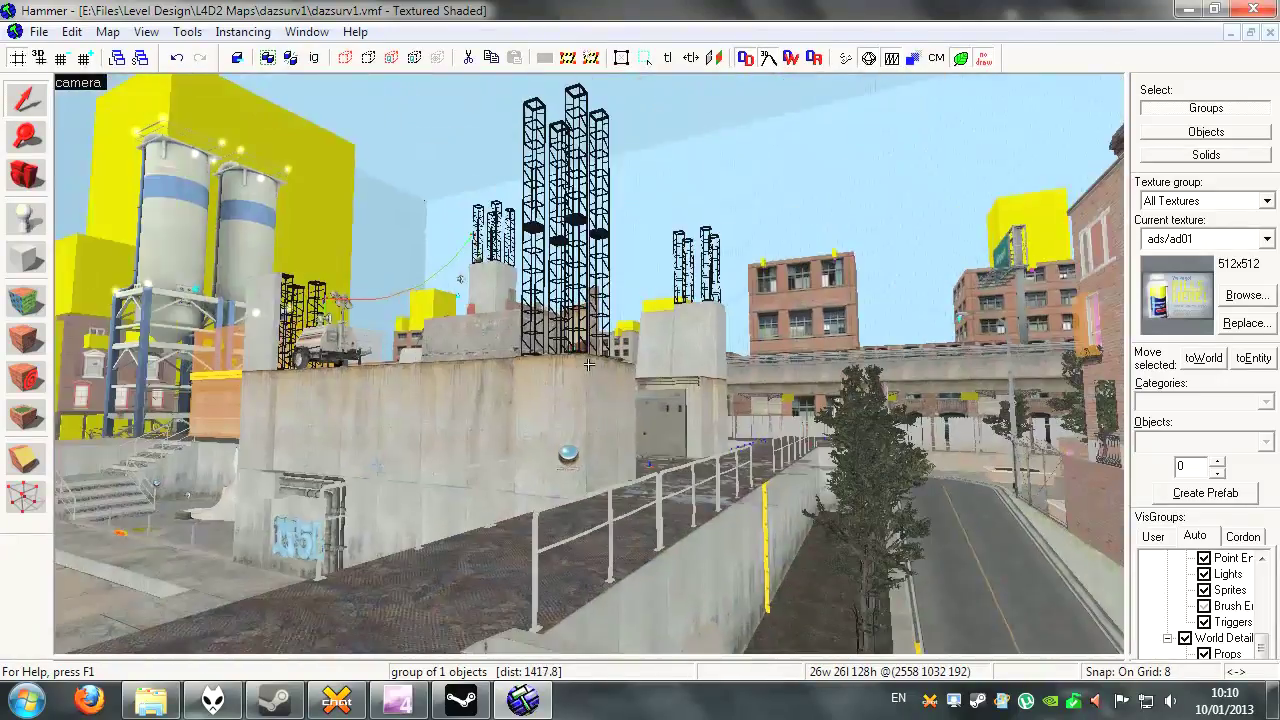
{"action": "key", "text": "w"}
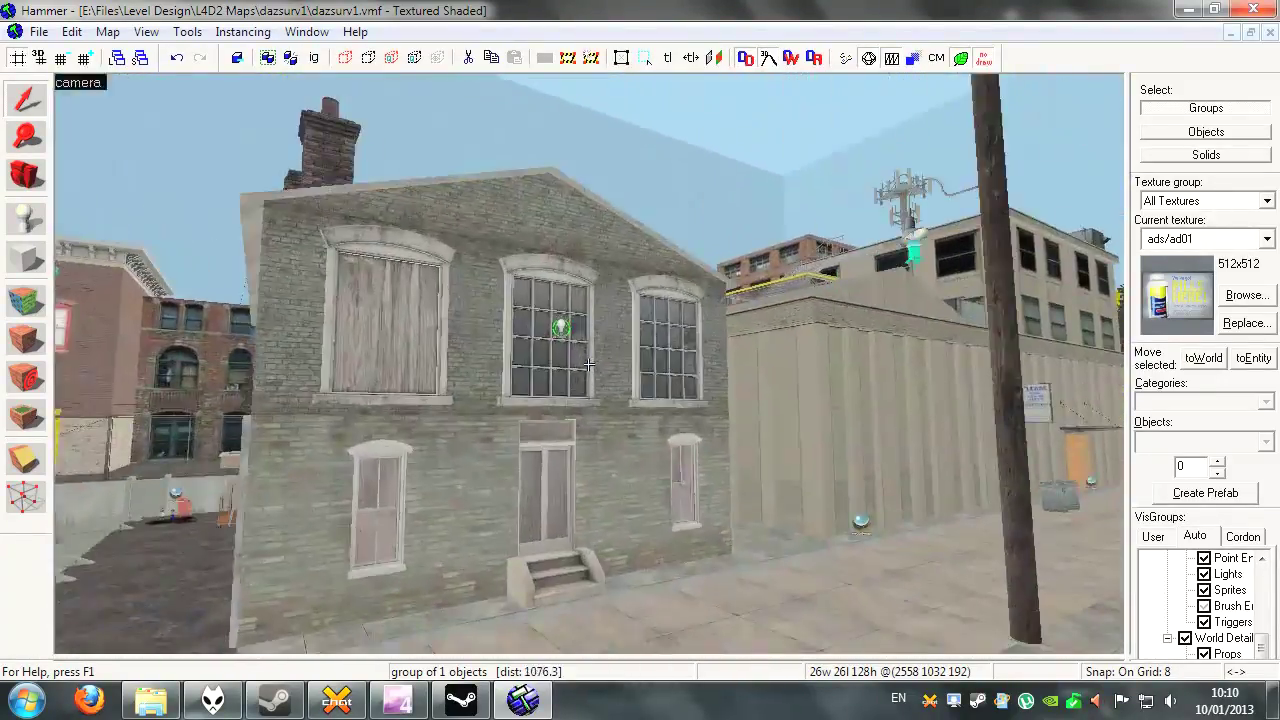
{"action": "key", "text": "w"}
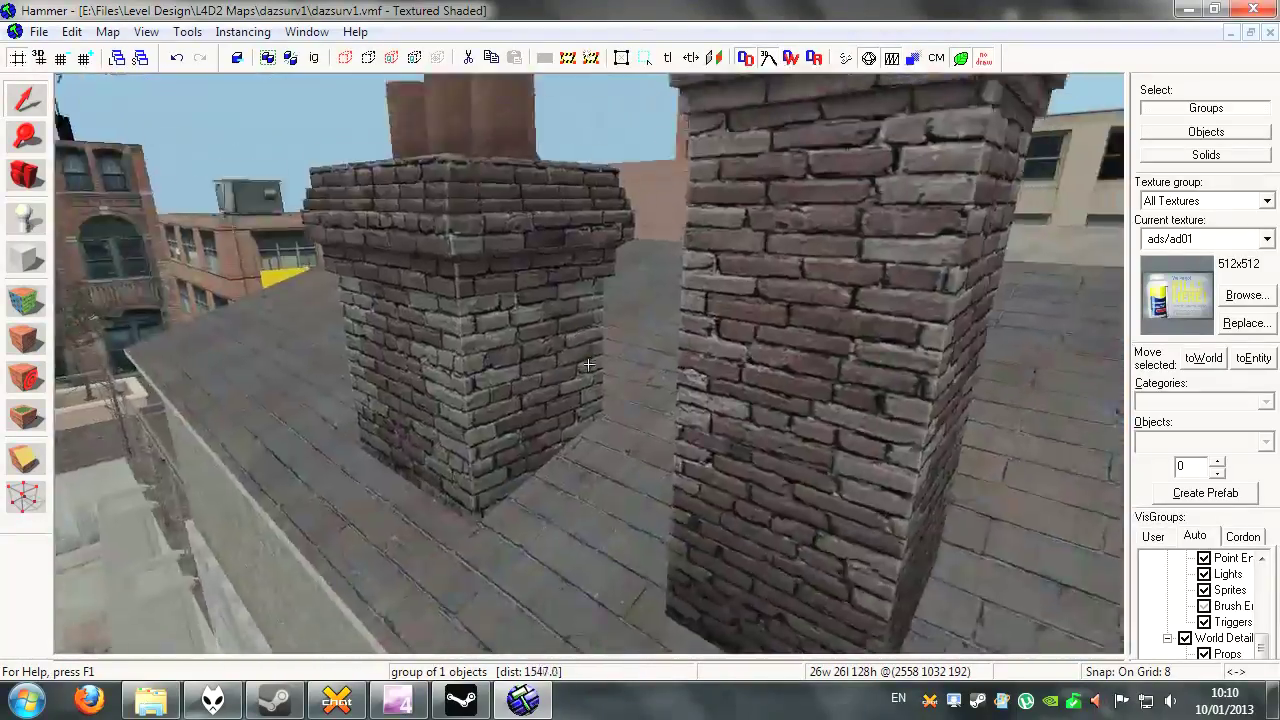
{"action": "key", "text": "s"}
{"action": "key", "text": "d"}
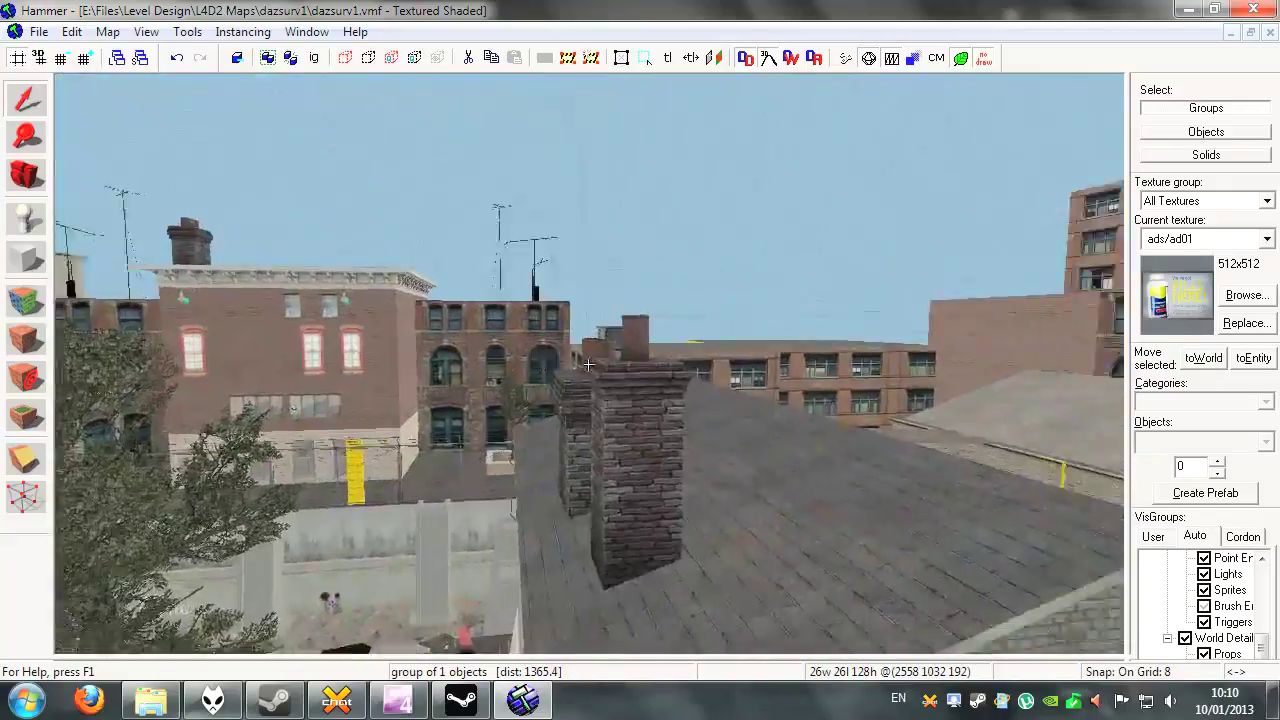
{"action": "key", "text": "w"}
{"action": "key", "text": "w"}
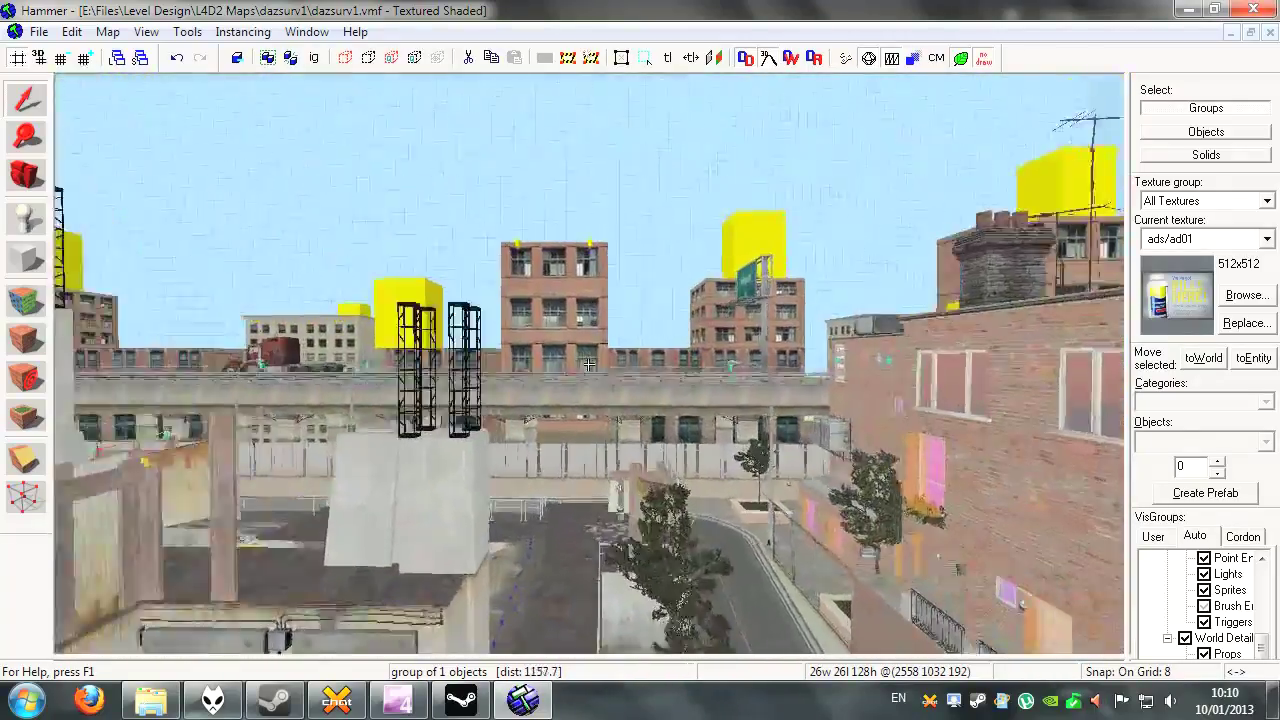
{"action": "key", "text": "w"}
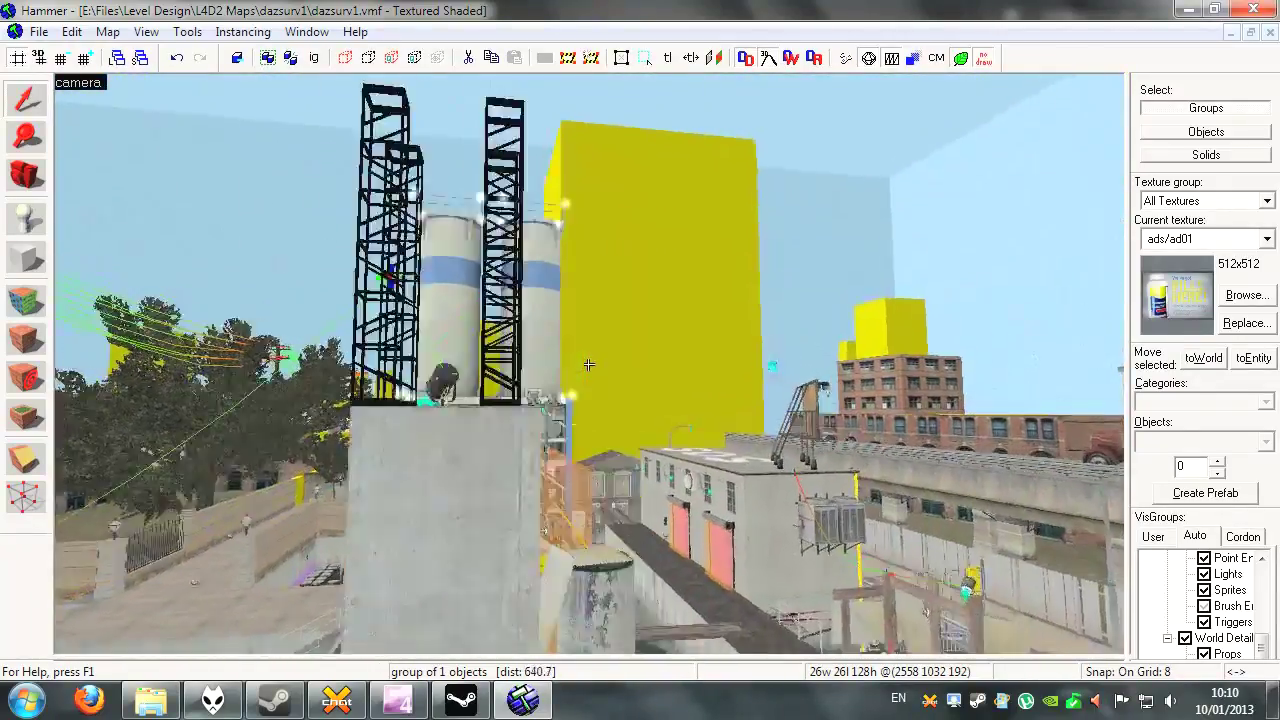
{"action": "key", "text": "w"}
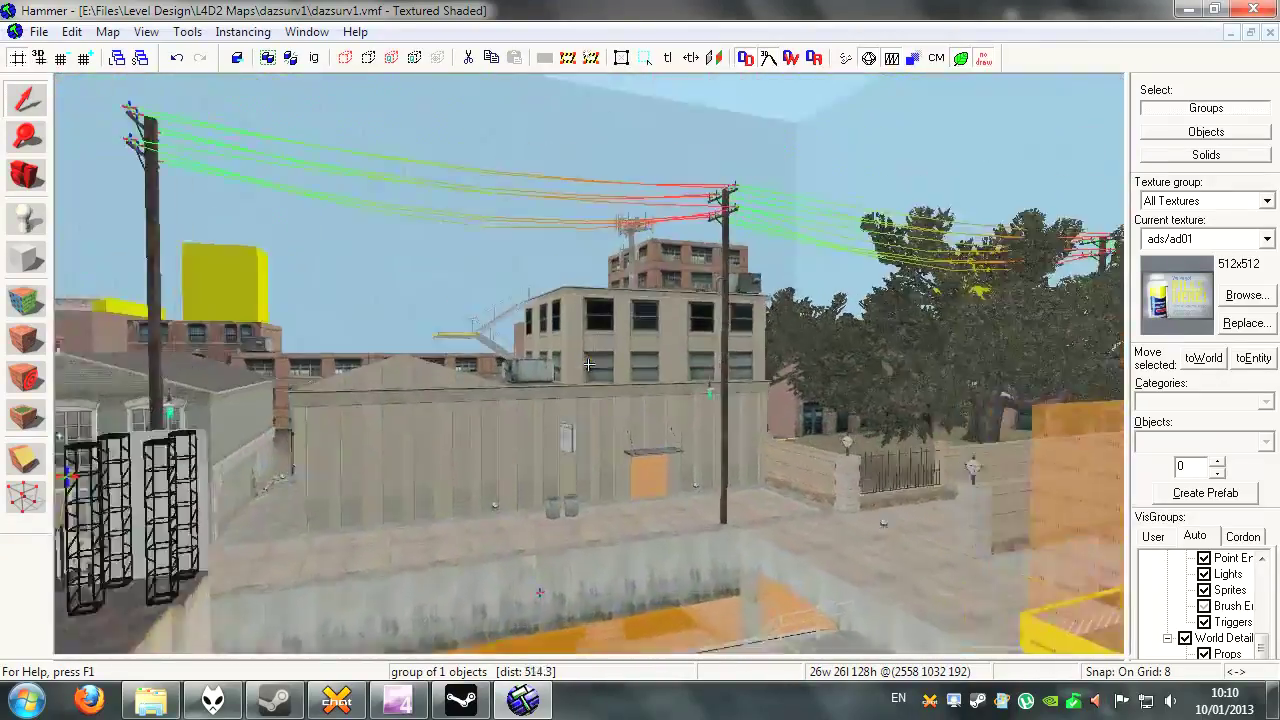
{"action": "key", "text": "w"}
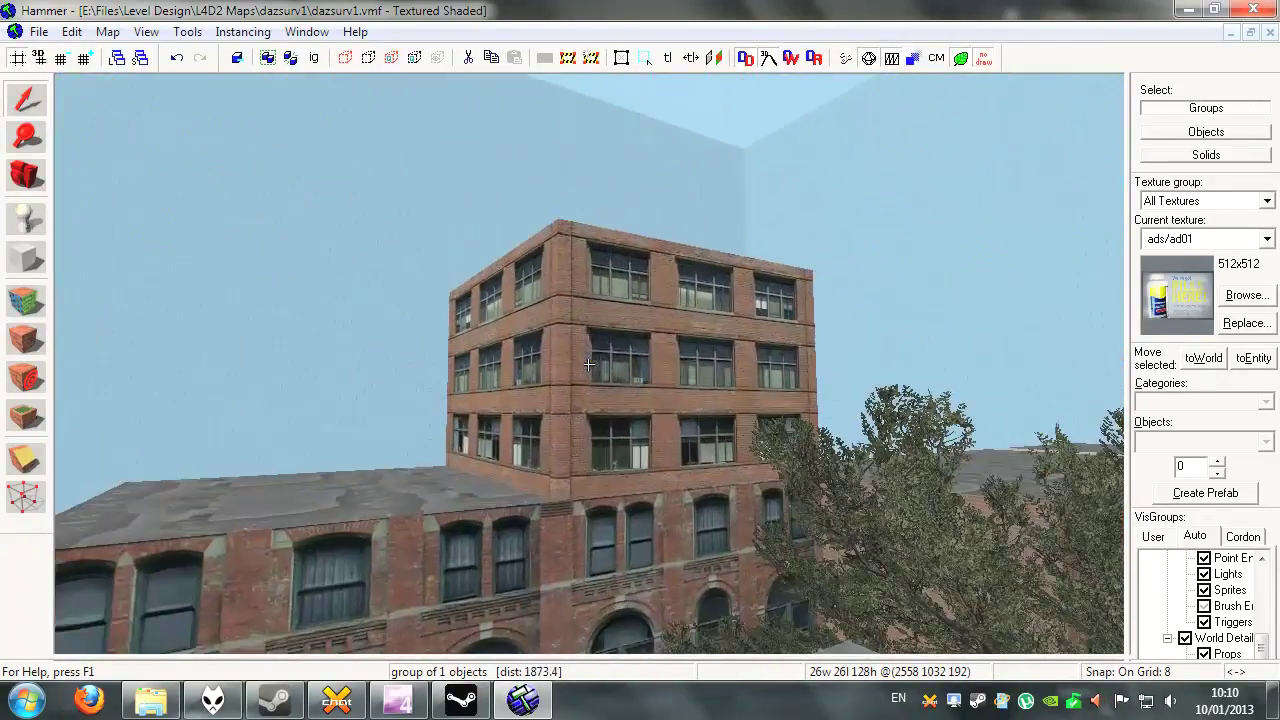
Select the func_detail brick buildings in the background and inspect their rooftops and nodraw-covered rear faces
{"action": "left_click", "coordinate": [599, 373]}
{"action": "key", "text": "z"}
{"action": "key", "text": "w"}
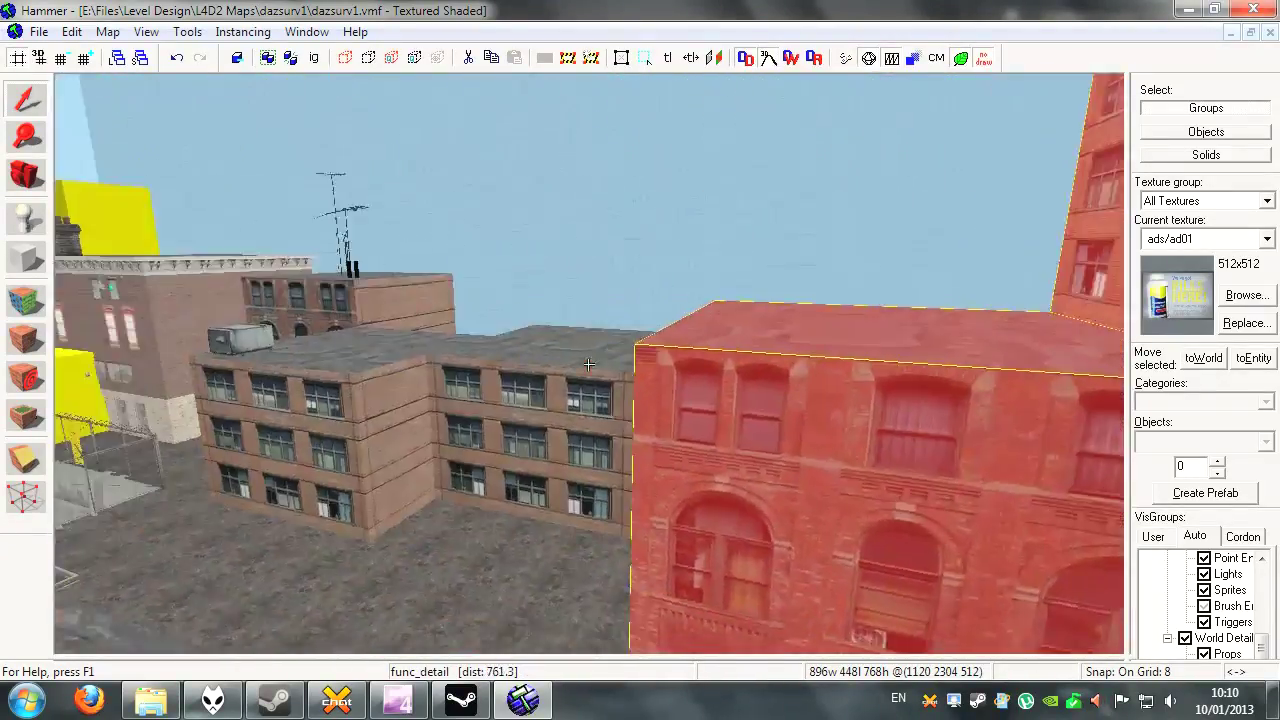
{"action": "key", "text": "z"}
{"action": "left_click", "coordinate": [537, 368]}
{"action": "left_click", "coordinate": [402, 360]}
{"action": "key", "text": "z"}
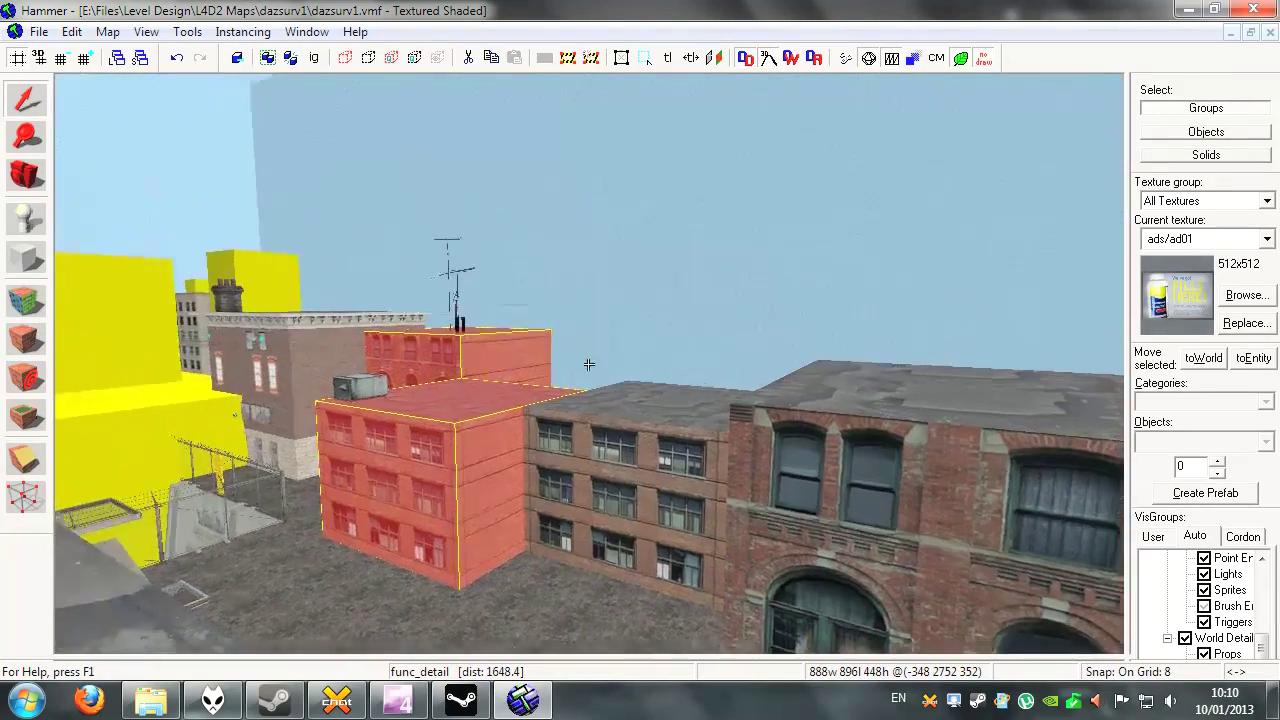
{"action": "key", "text": "w"}
{"action": "key", "text": "w"}
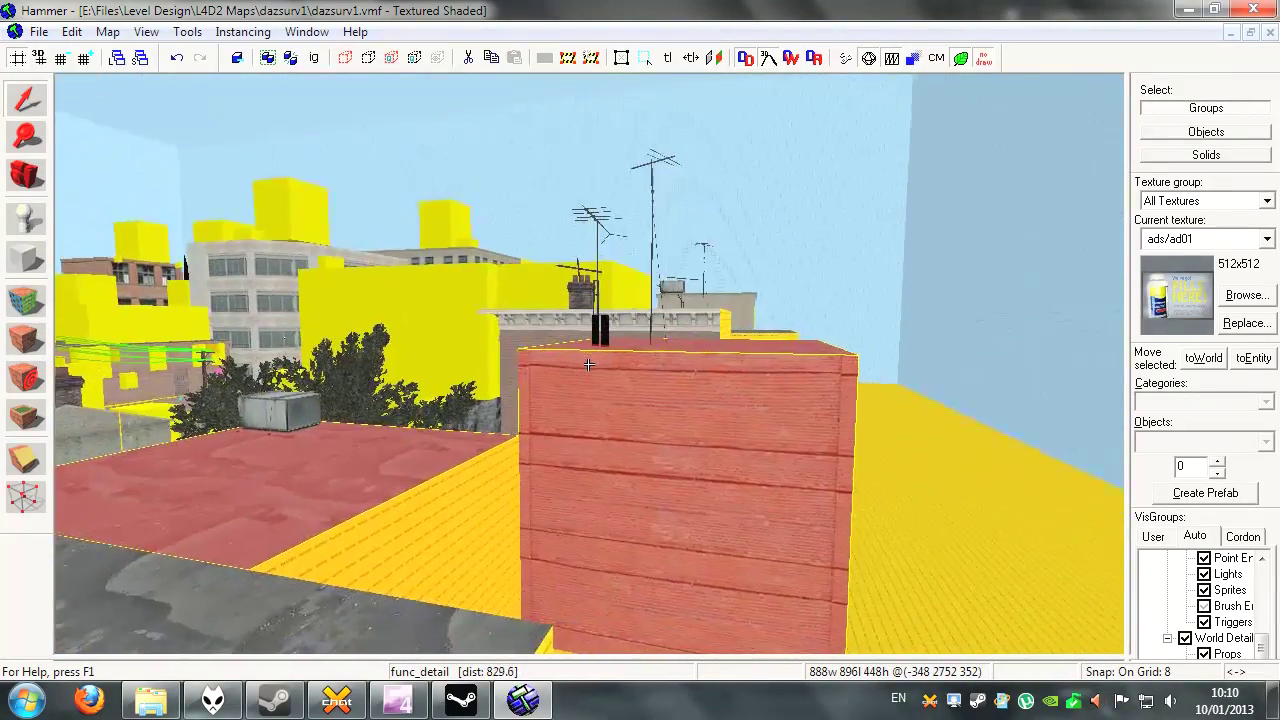
{"action": "key", "text": "d"}
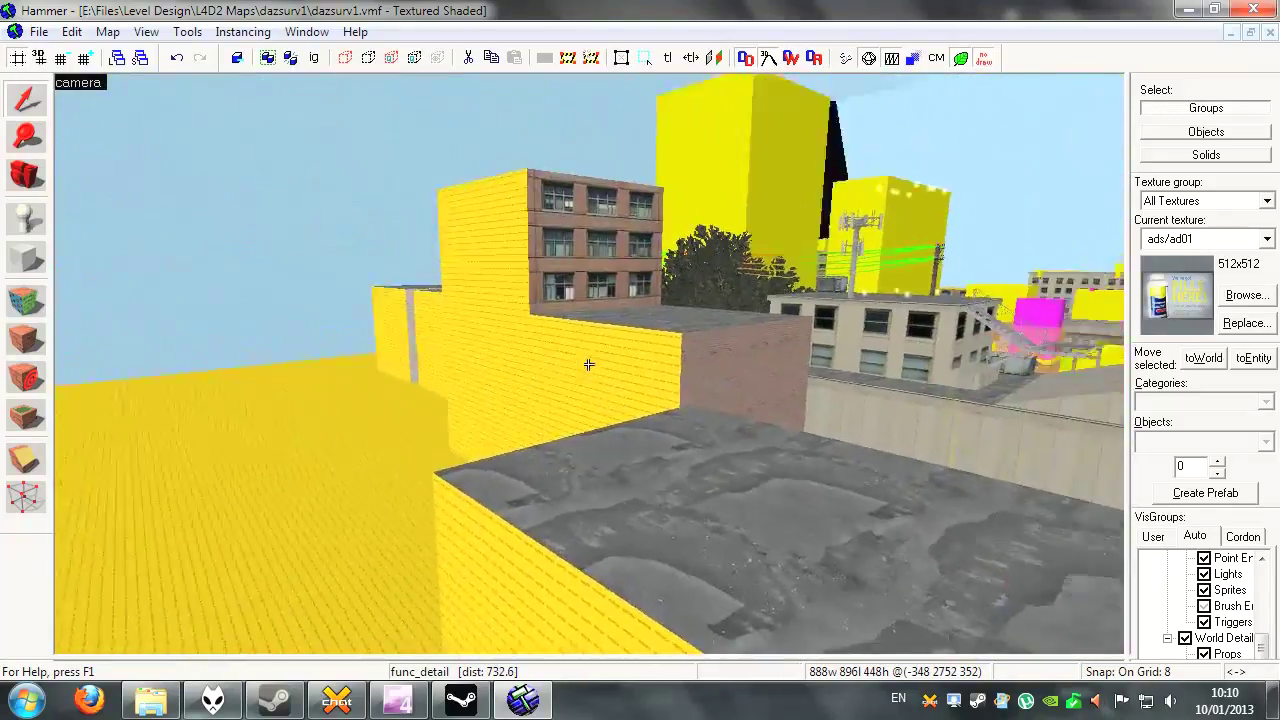
{"action": "key", "text": "w"}
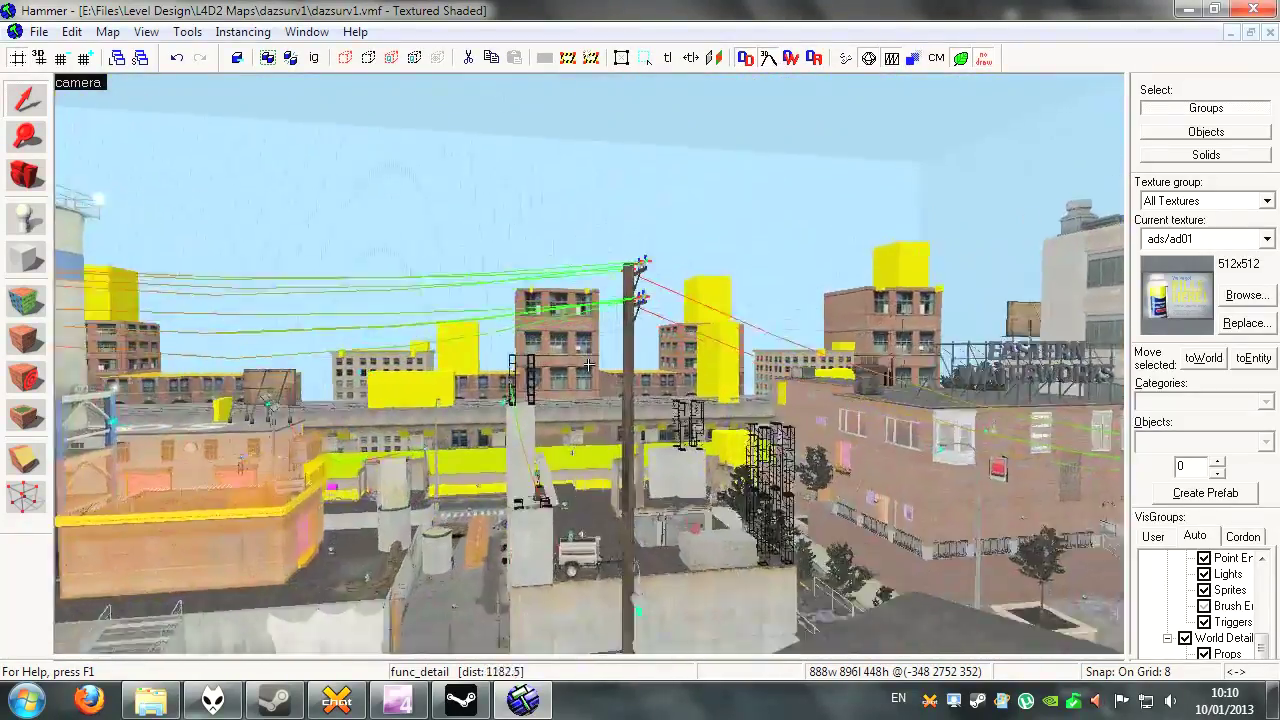
Inspect the brick skyline buildings beyond the elevated road, including their nodraw roofs and untextured backs
{"action": "key", "text": "w"}
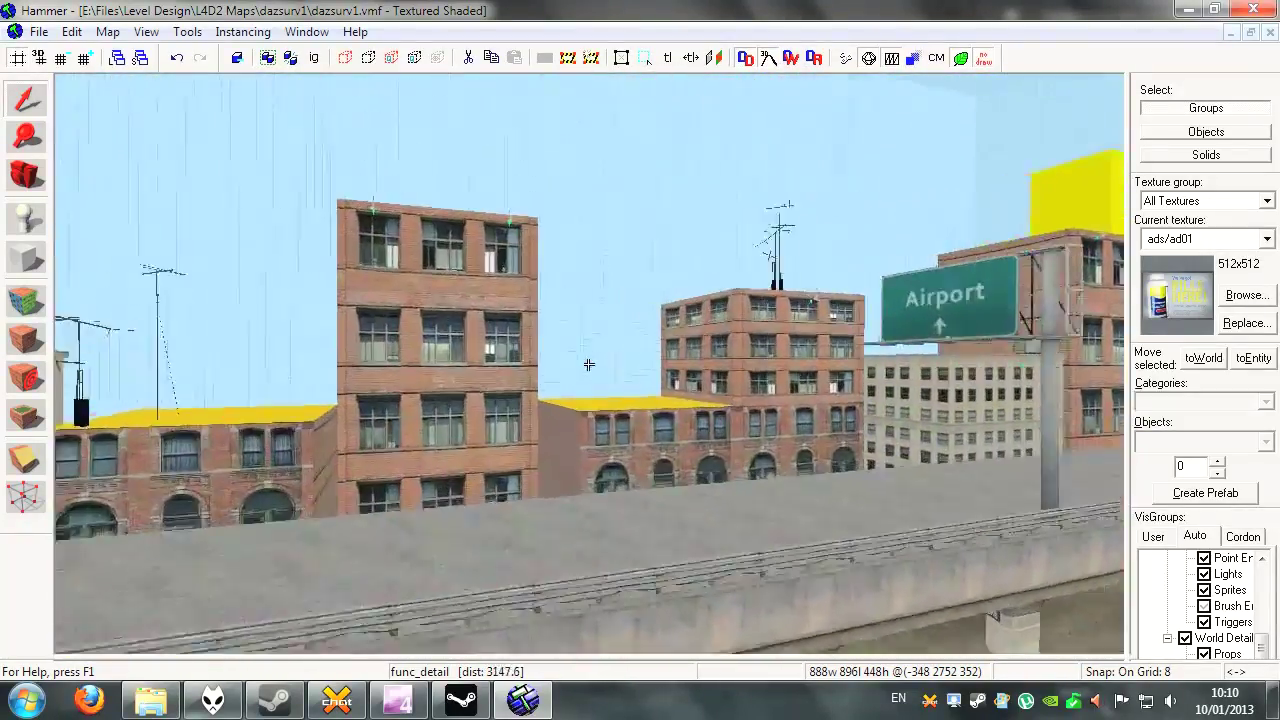
{"action": "key", "text": "w"}
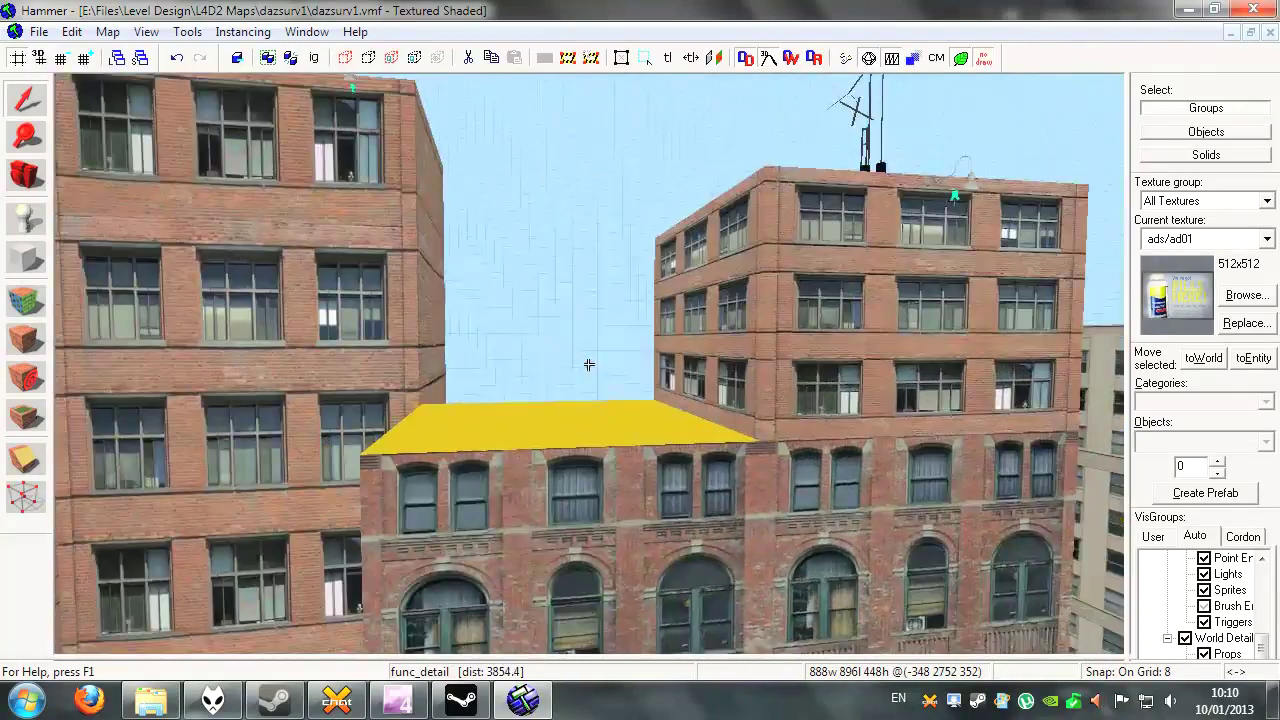
{"action": "key", "text": "w"}
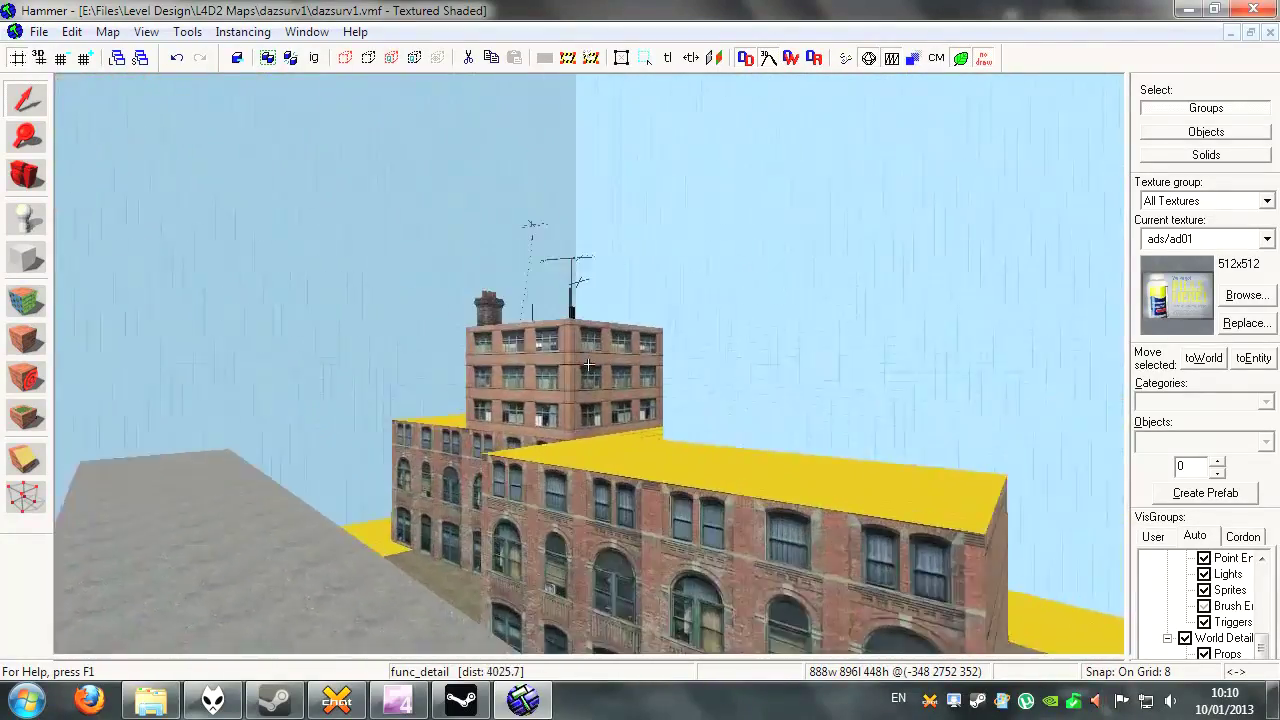
{"action": "key", "text": "w"}
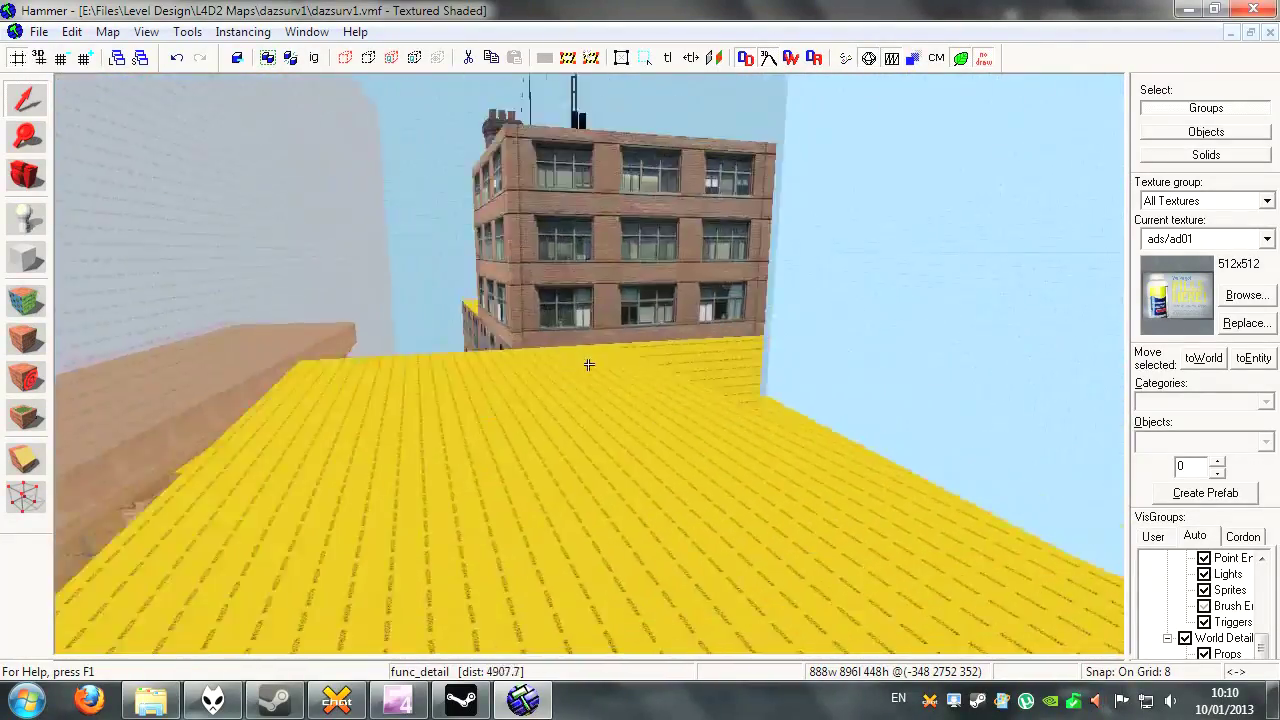
{"action": "key", "text": "w"}
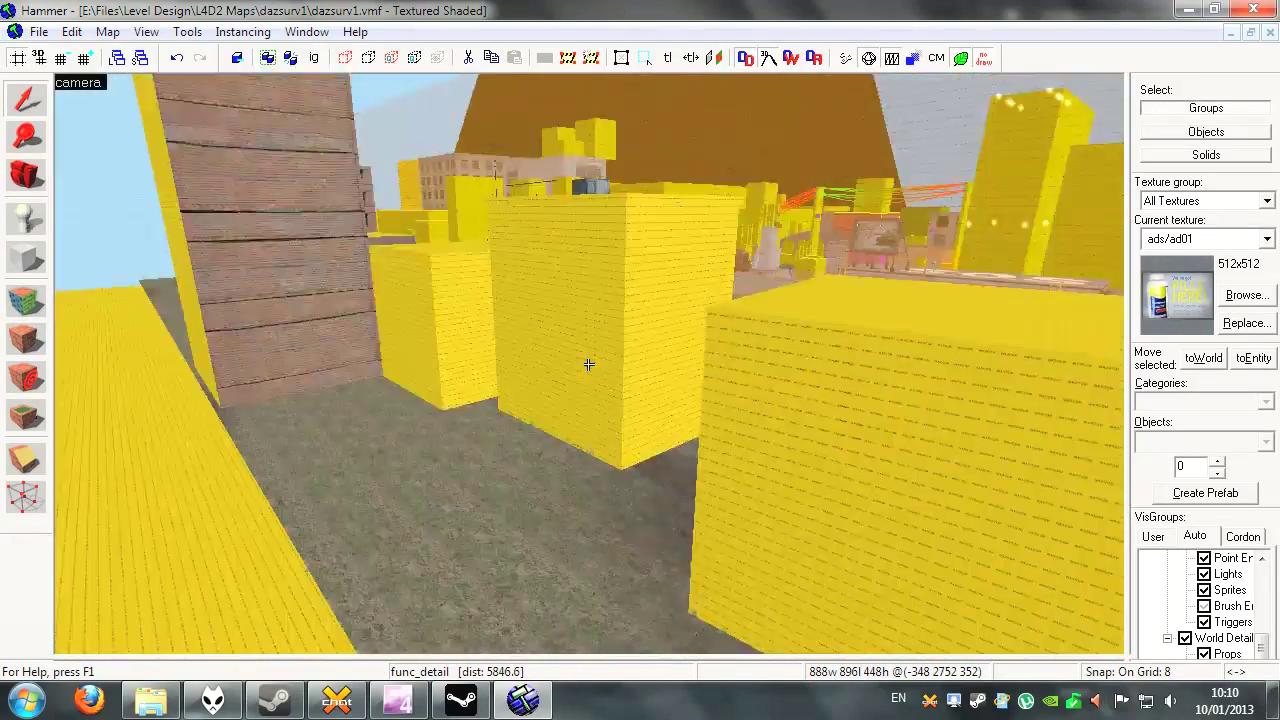
{"action": "key", "text": "w"}
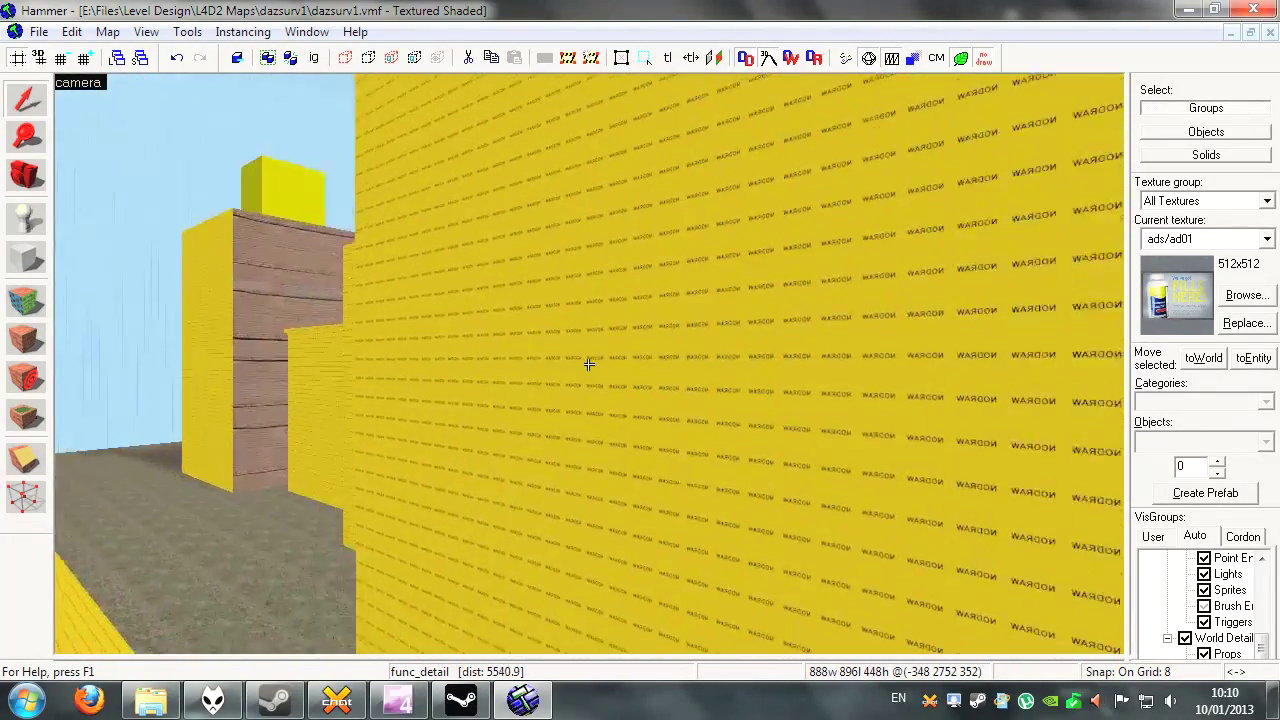
{"action": "key", "text": "w"}
{"action": "key", "text": "w"}
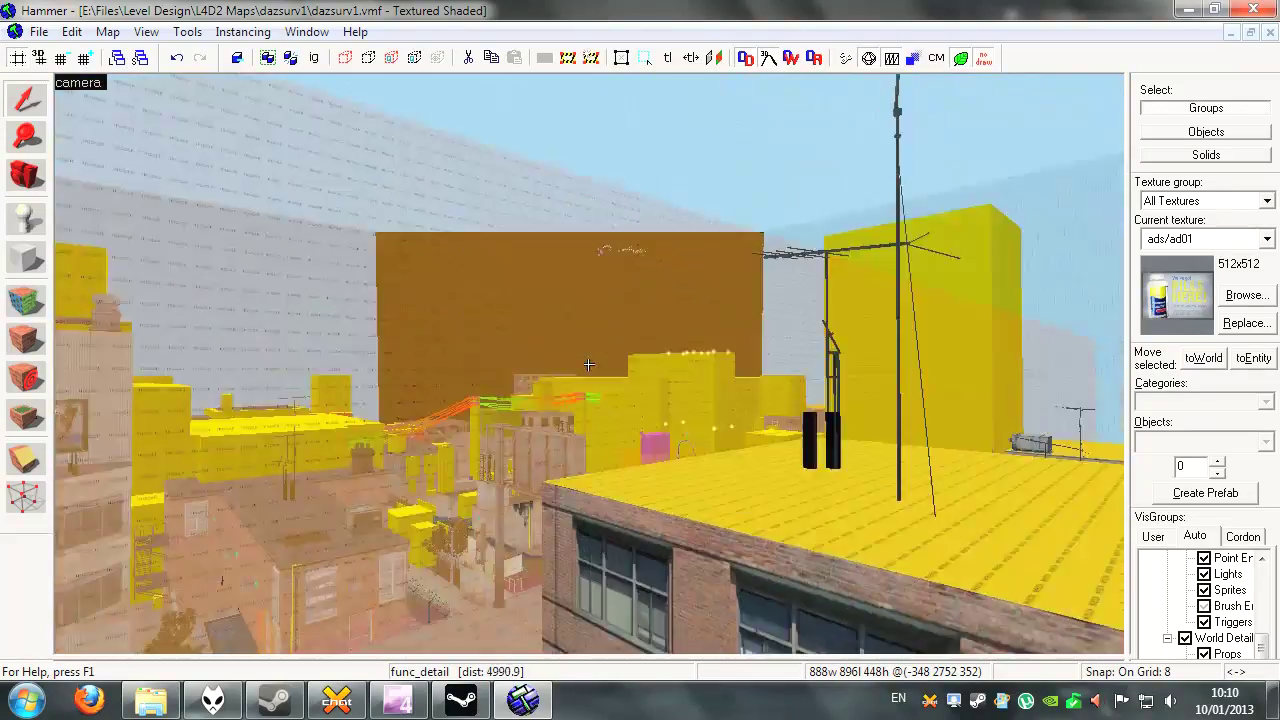
Look over the rooftop antennas, air-conditioning units and lamps along the elevated road, and view the central construction yard from above
{"action": "key", "text": "w"}
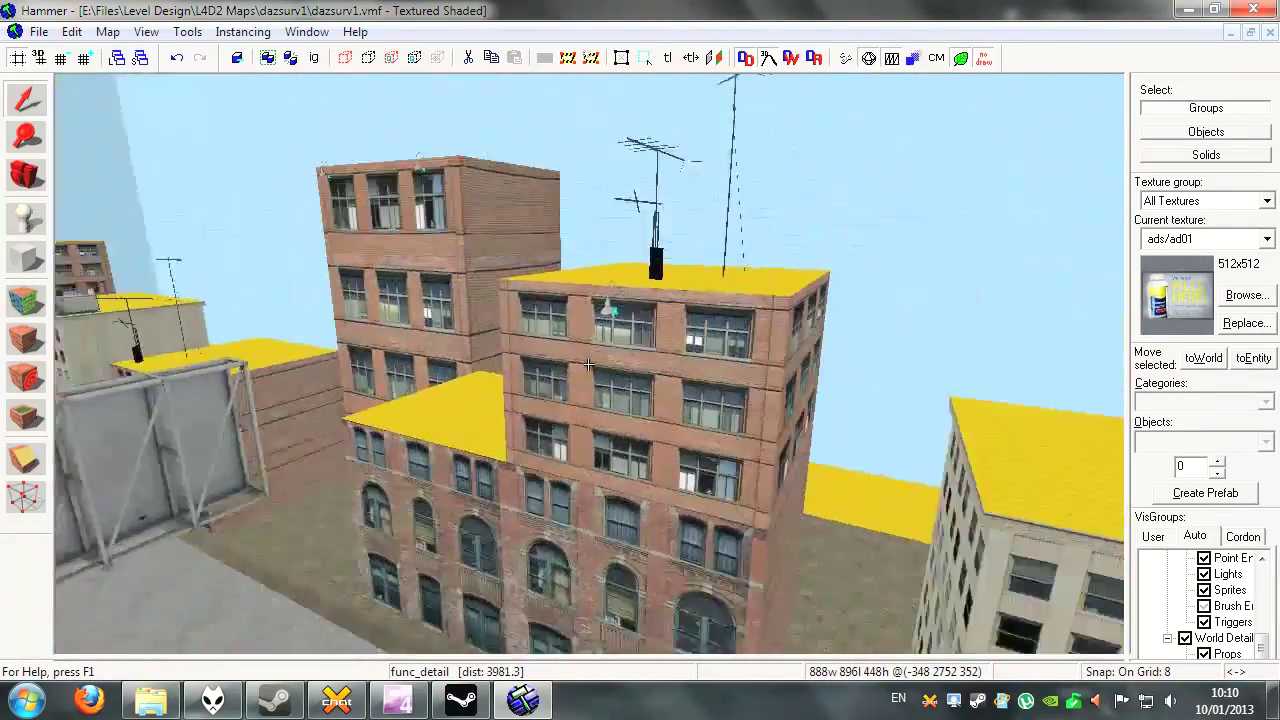
{"action": "key", "text": "w"}
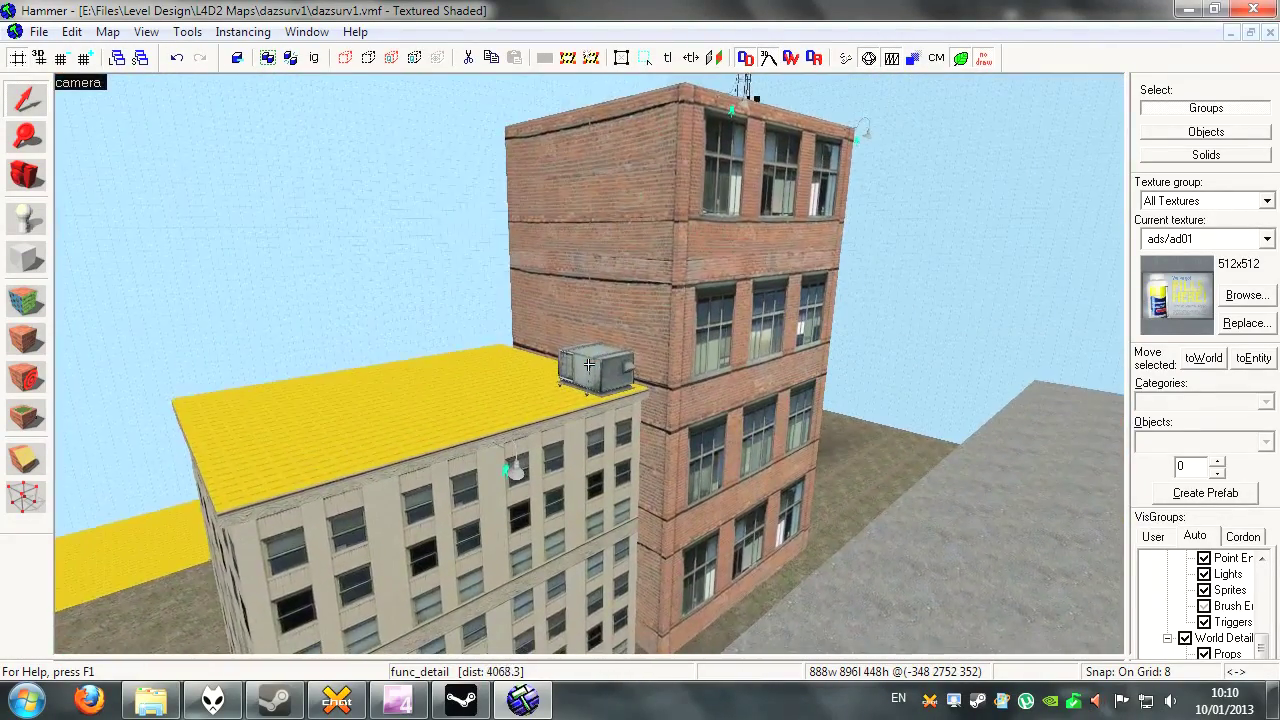
{"action": "key", "text": "w"}
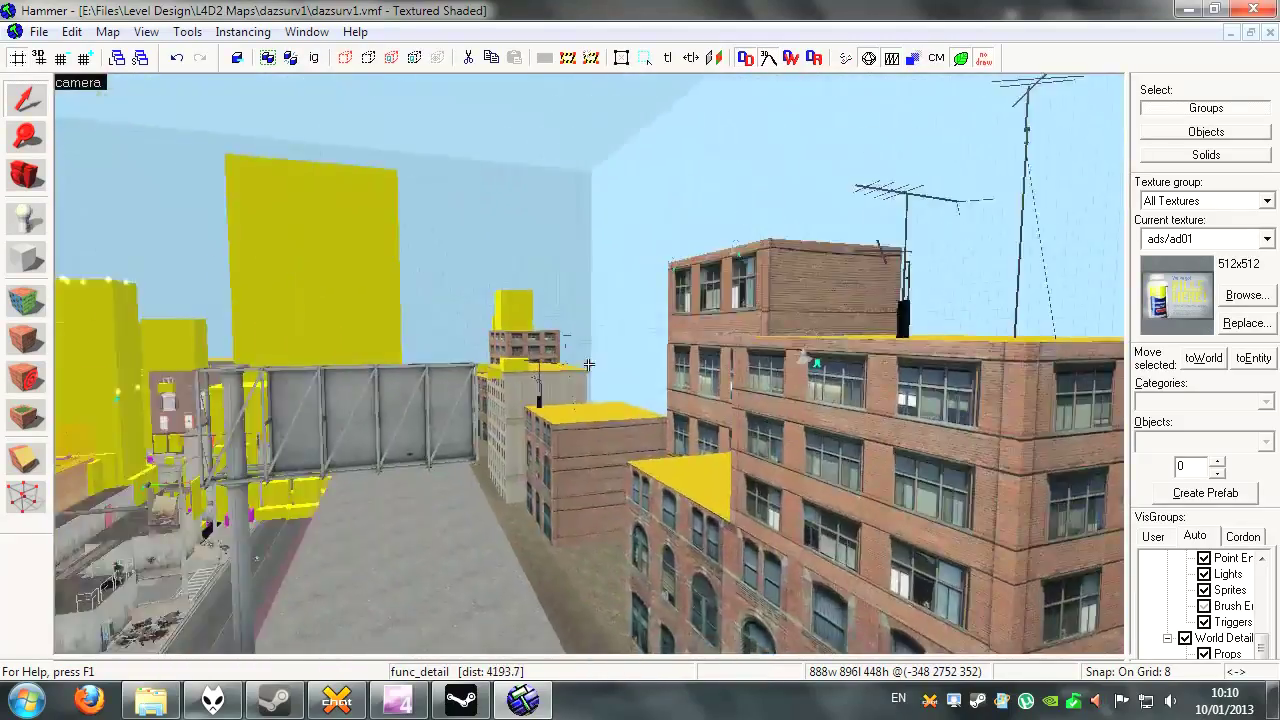
{"action": "key", "text": "w"}
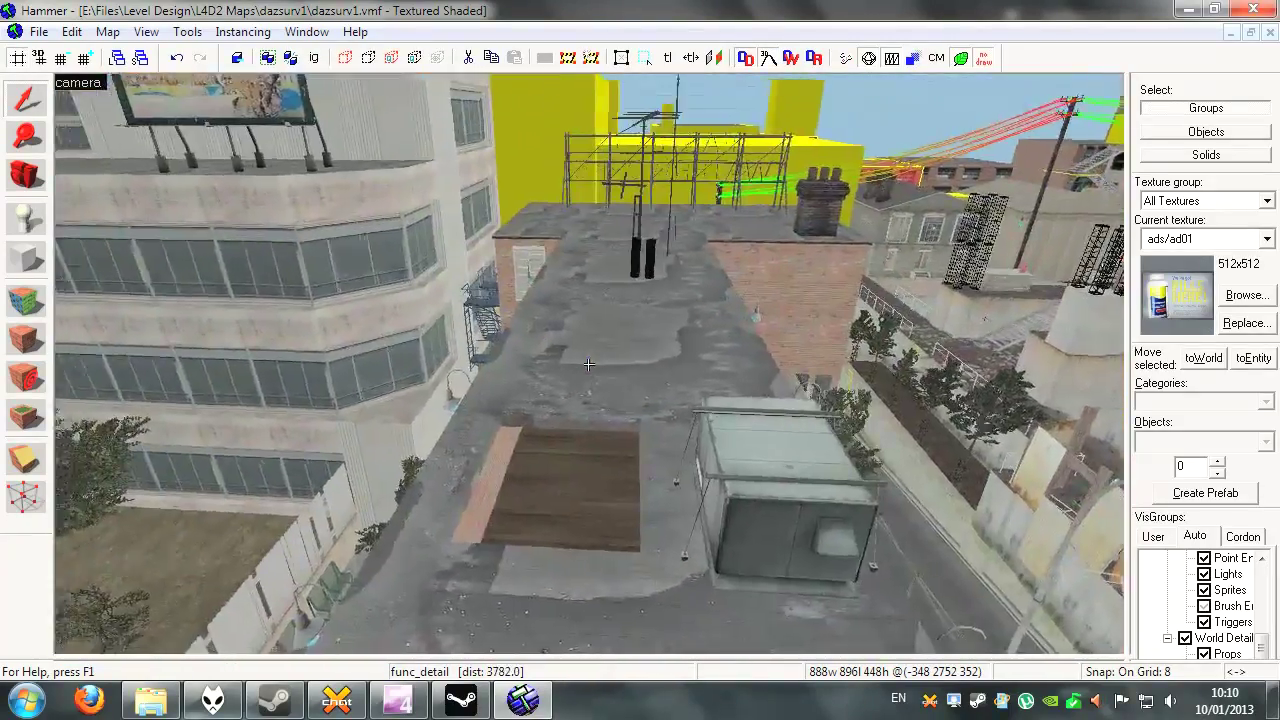
{"action": "key", "text": "w"}
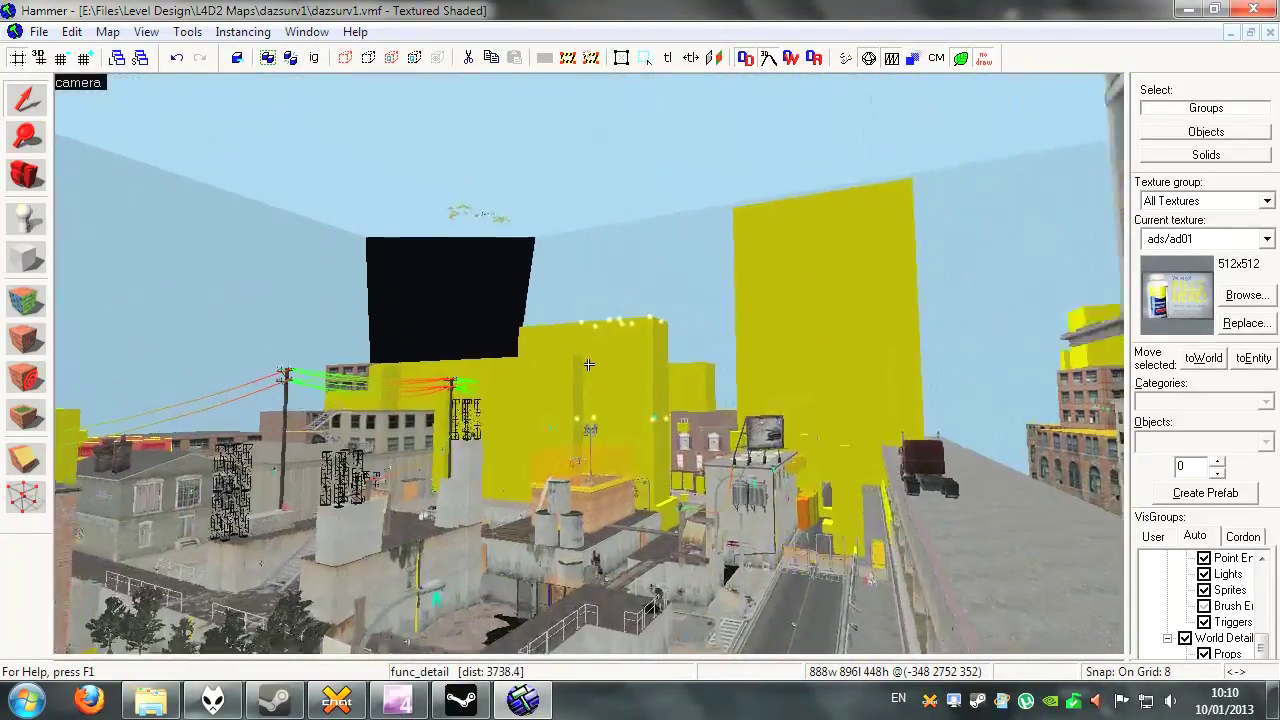
{"action": "key", "text": "s"}
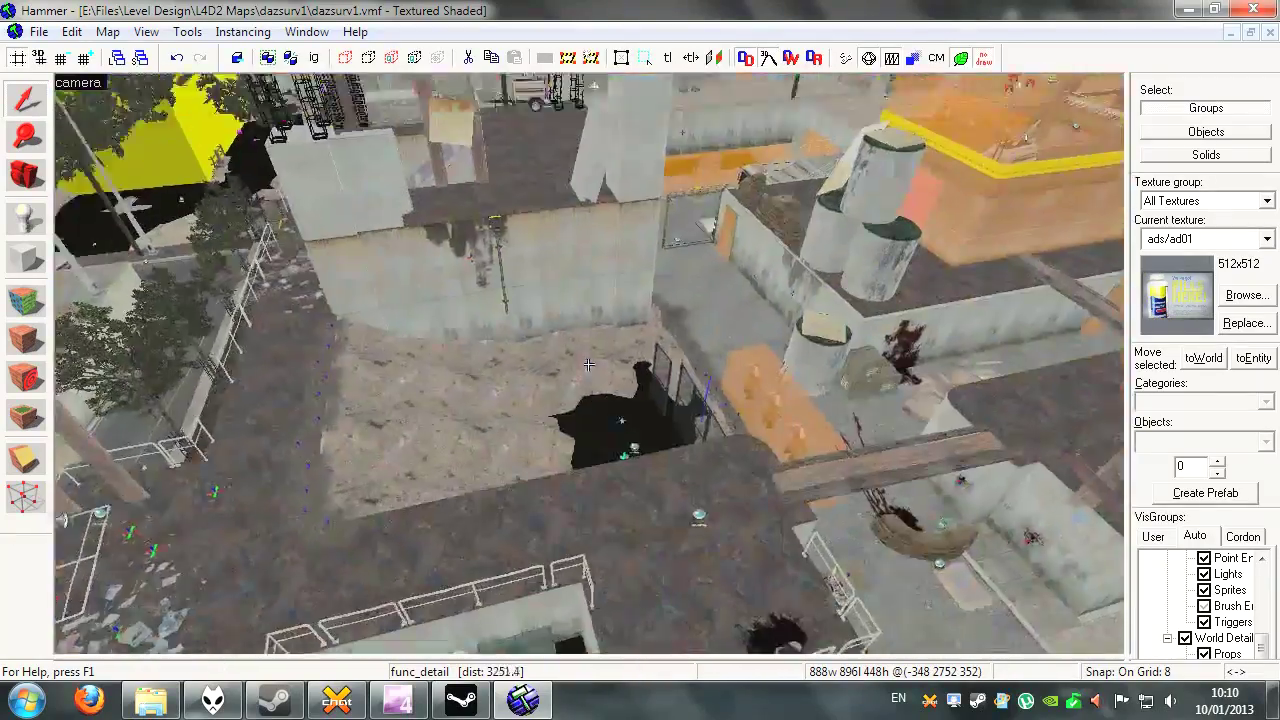
{"action": "key", "text": "w"}
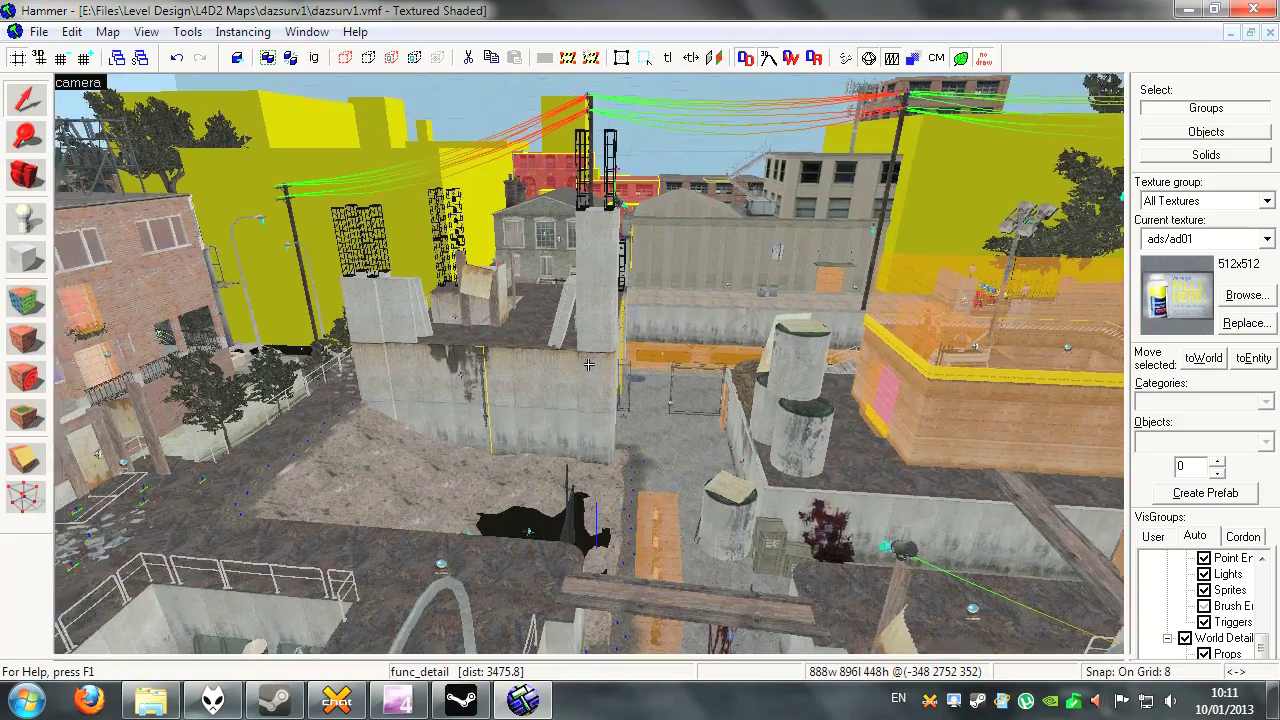
Select the radio trigger_finale on the park's tree planter, review its FinaleLost and FinaleStart outputs, and close its properties
{"action": "key", "text": "w"}
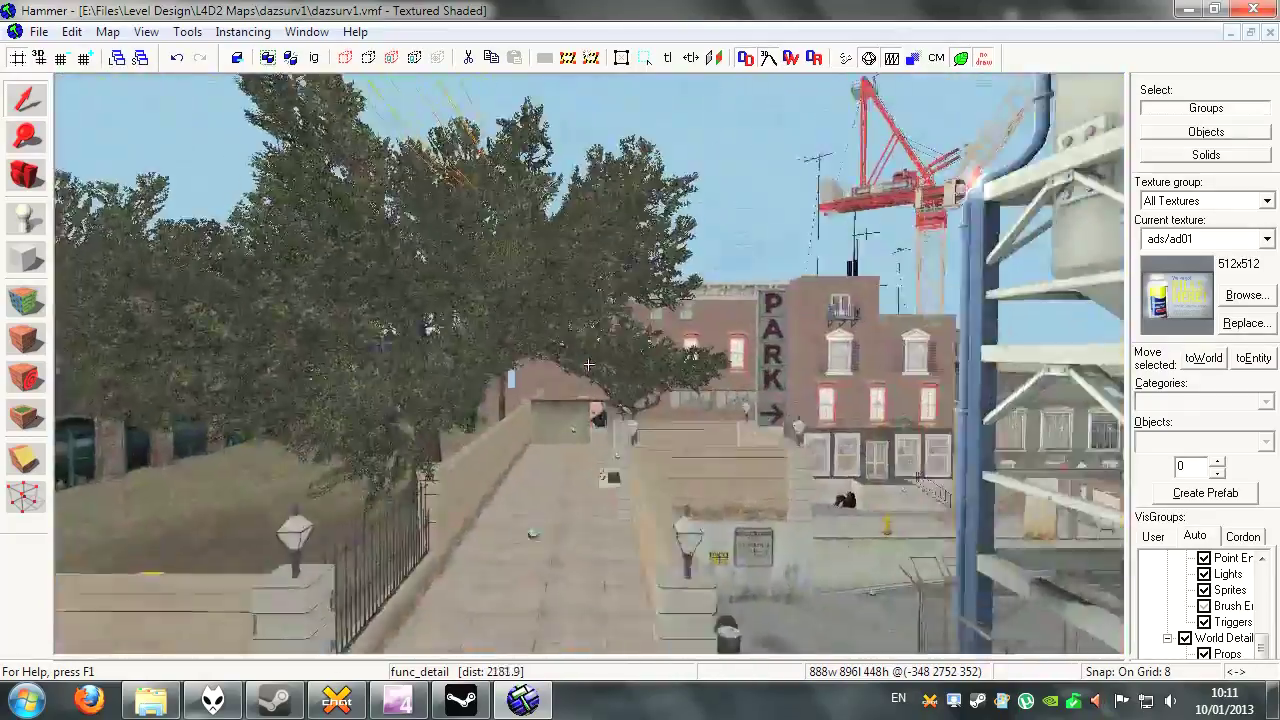
{"action": "key", "text": "w"}
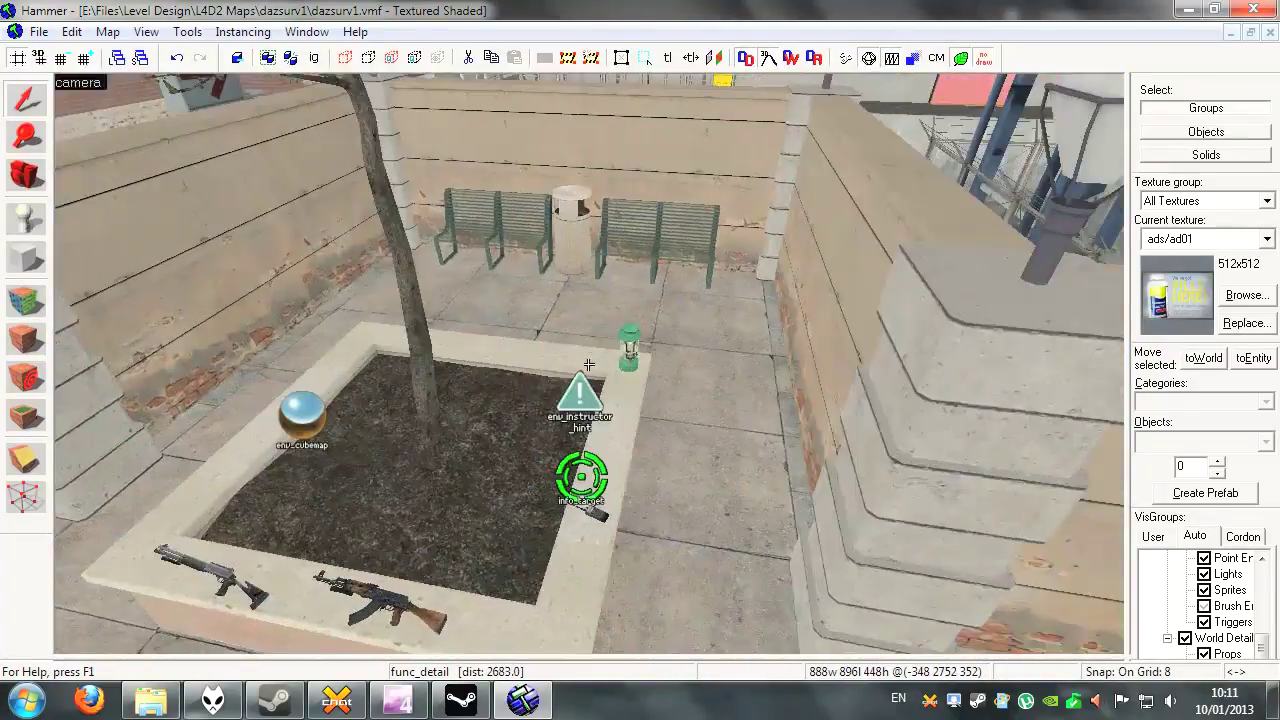
{"action": "key", "text": "z"}
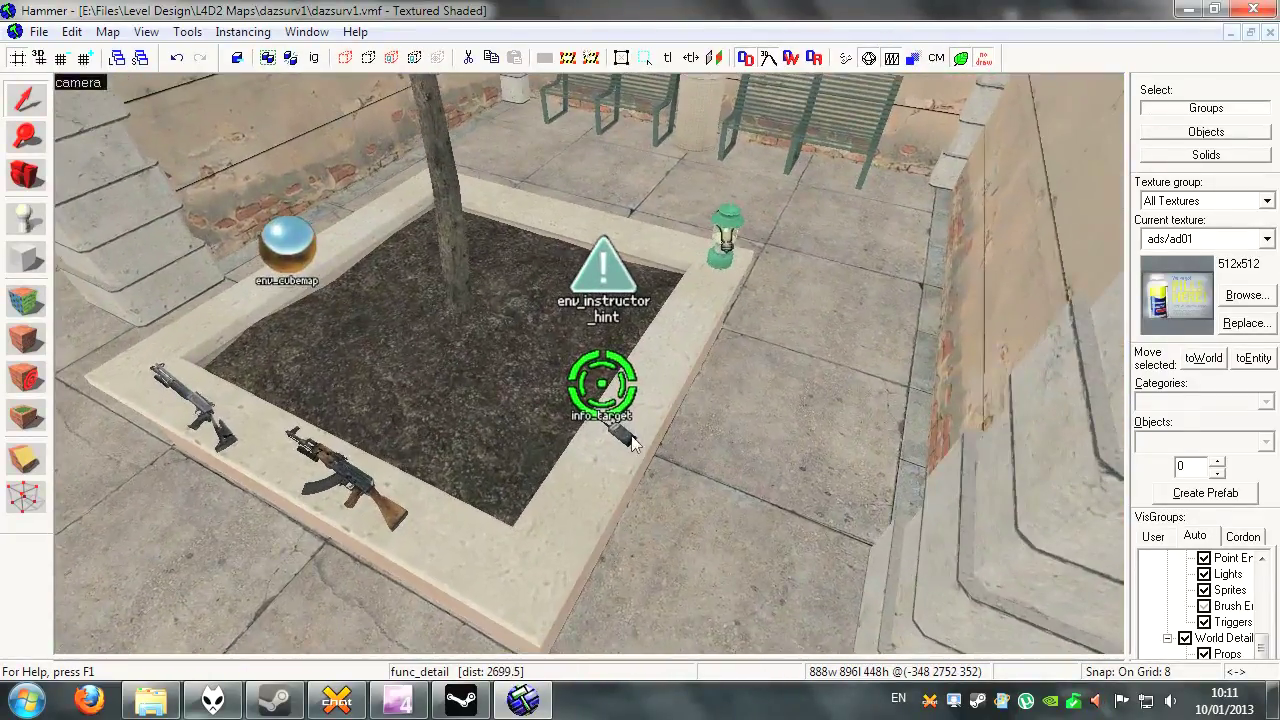
{"action": "left_click", "coordinate": [627, 440]}
{"action": "key", "text": "alt+Return"}
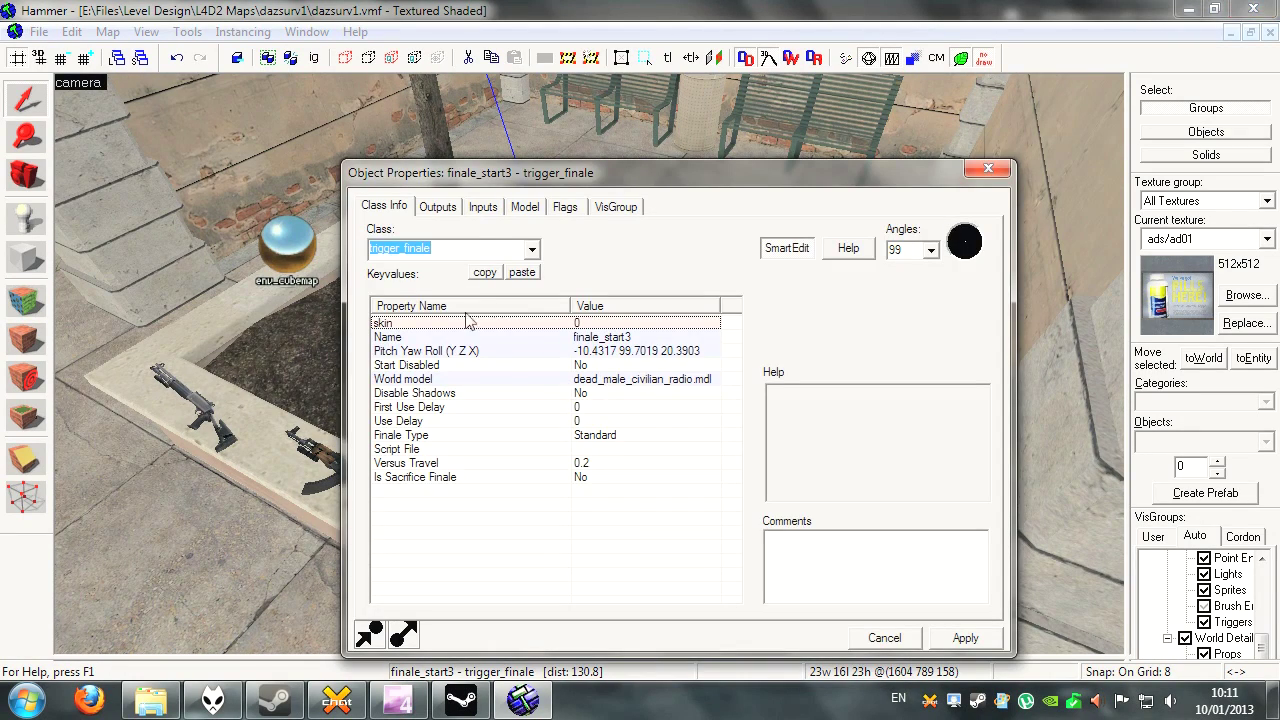
{"action": "left_click", "coordinate": [440, 207]}
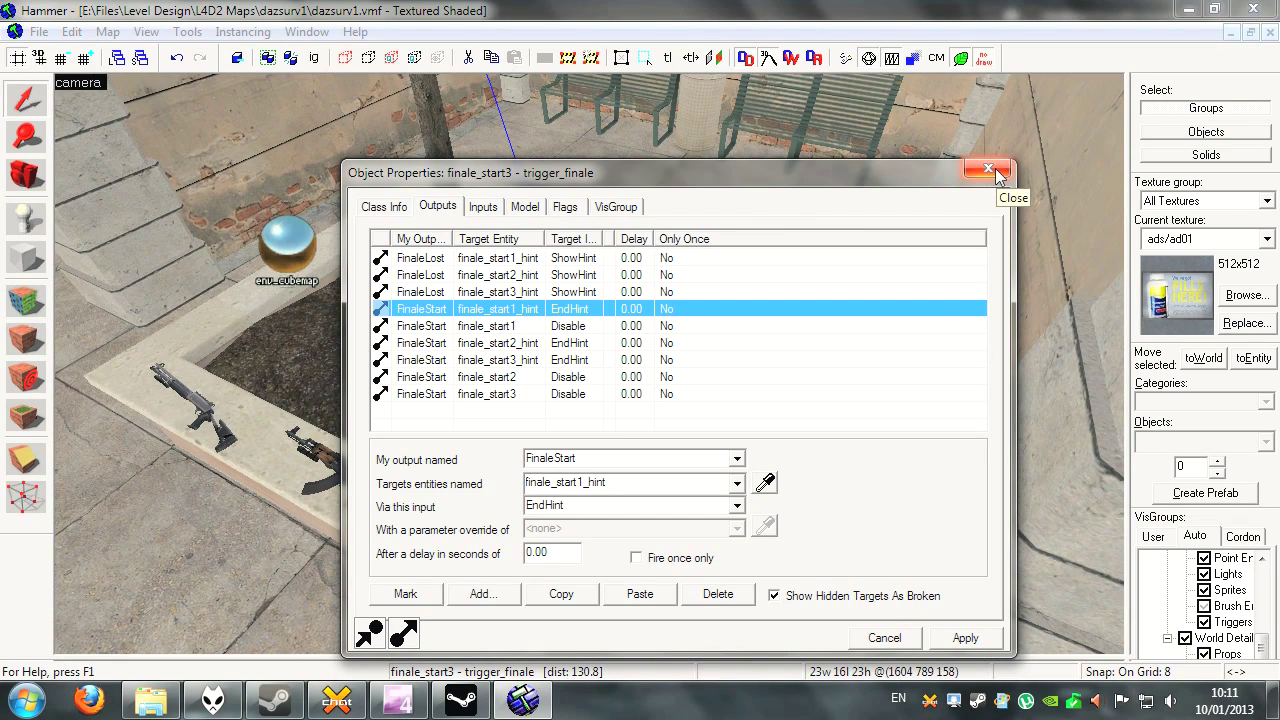
{"action": "left_click_drag", "start_coordinate": [652, 178], "coordinate": [584, 135]}
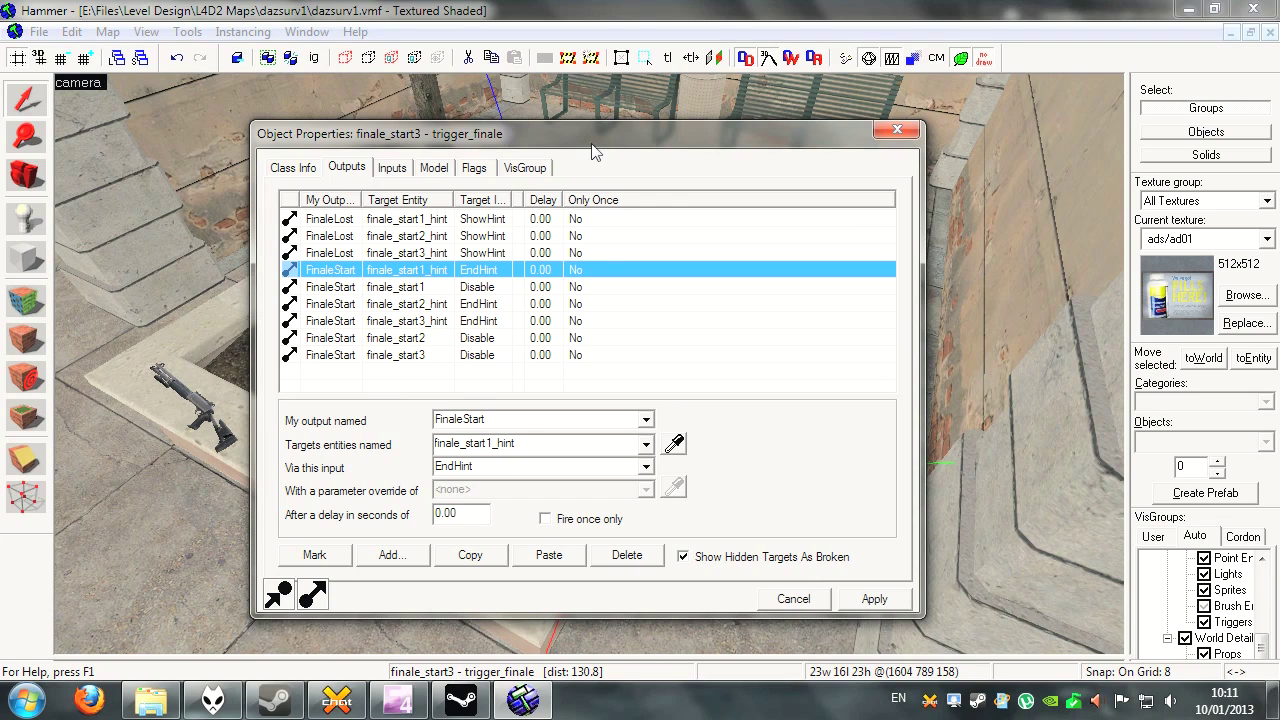
{"action": "left_click_drag", "start_coordinate": [591, 133], "coordinate": [613, 138]}
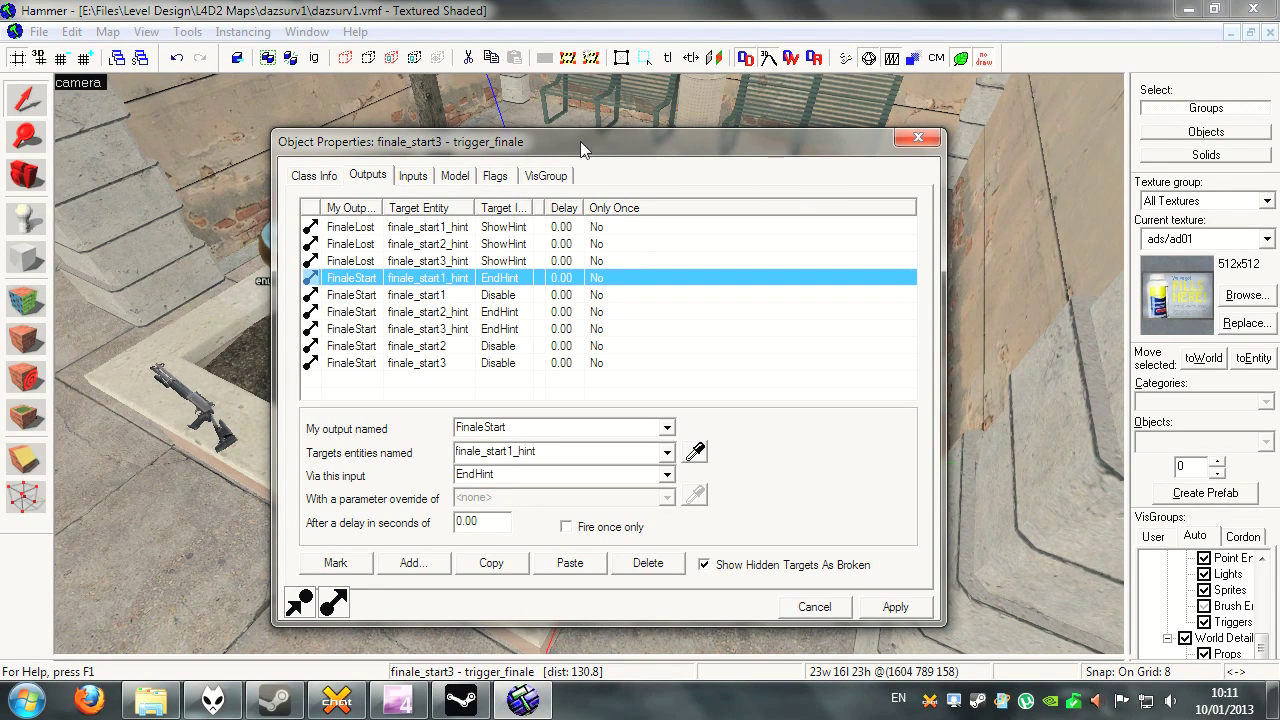
{"action": "left_click", "coordinate": [918, 137]}
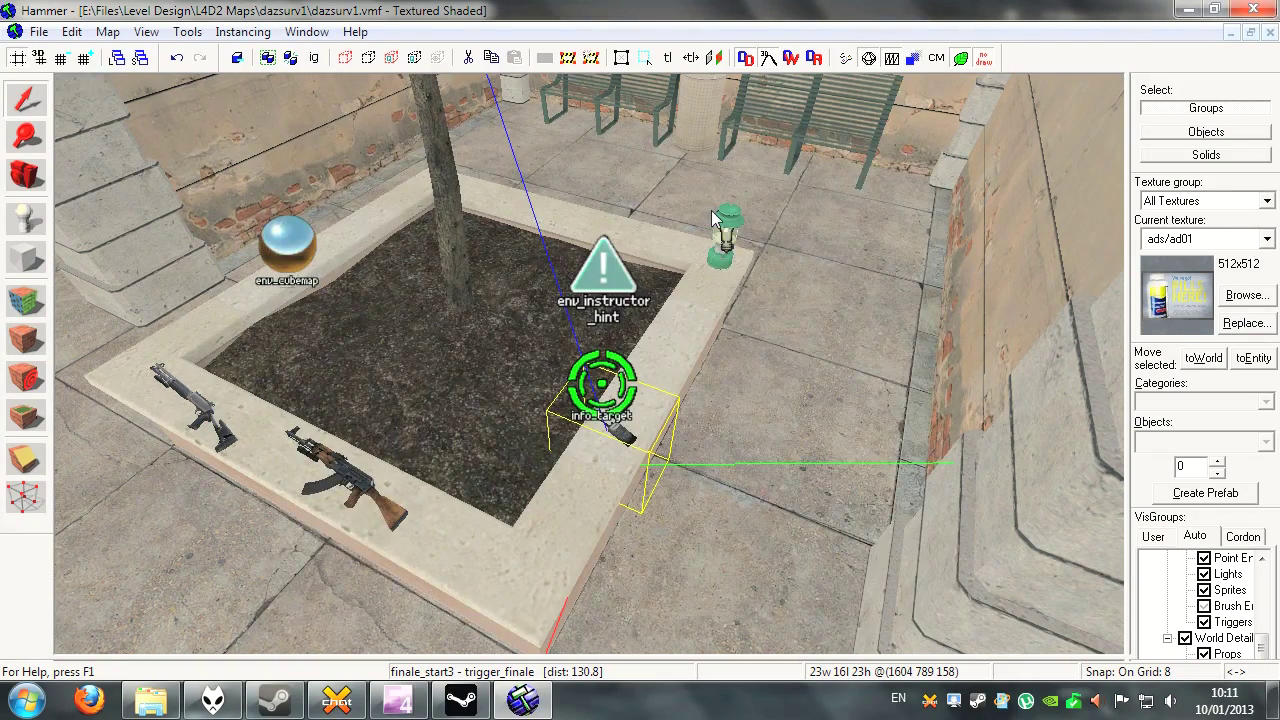
Tour the map in the 3D camera view from the park planter over the road and construction yard, surveying the skyline, silos and rooftops
{"action": "key", "text": "z"}
{"action": "key", "text": "a"}
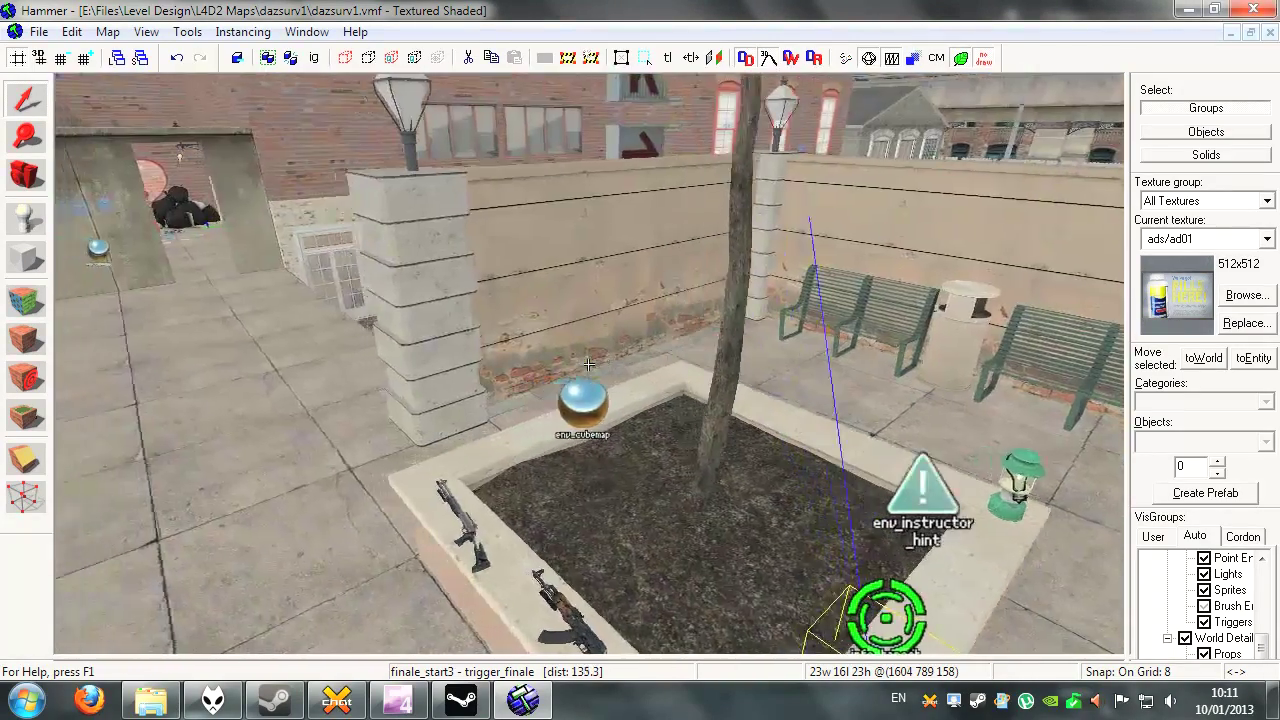
{"action": "key", "text": "a"}
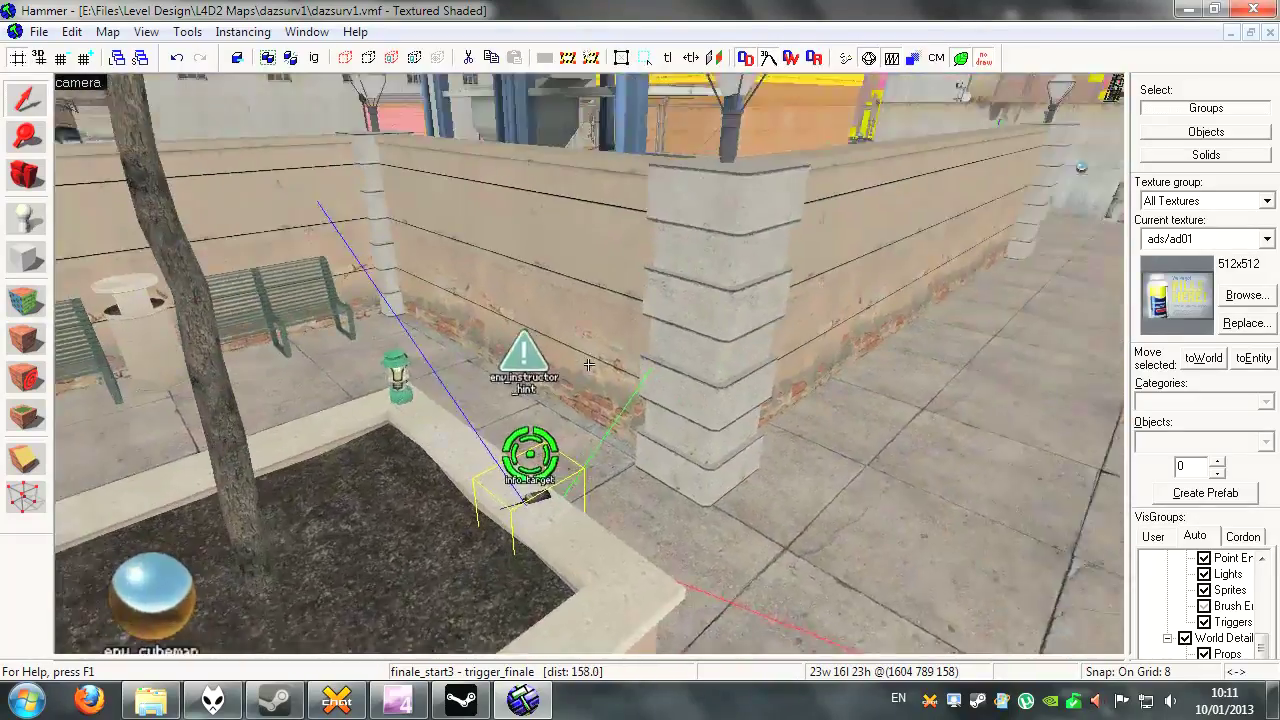
{"action": "key", "text": "w"}
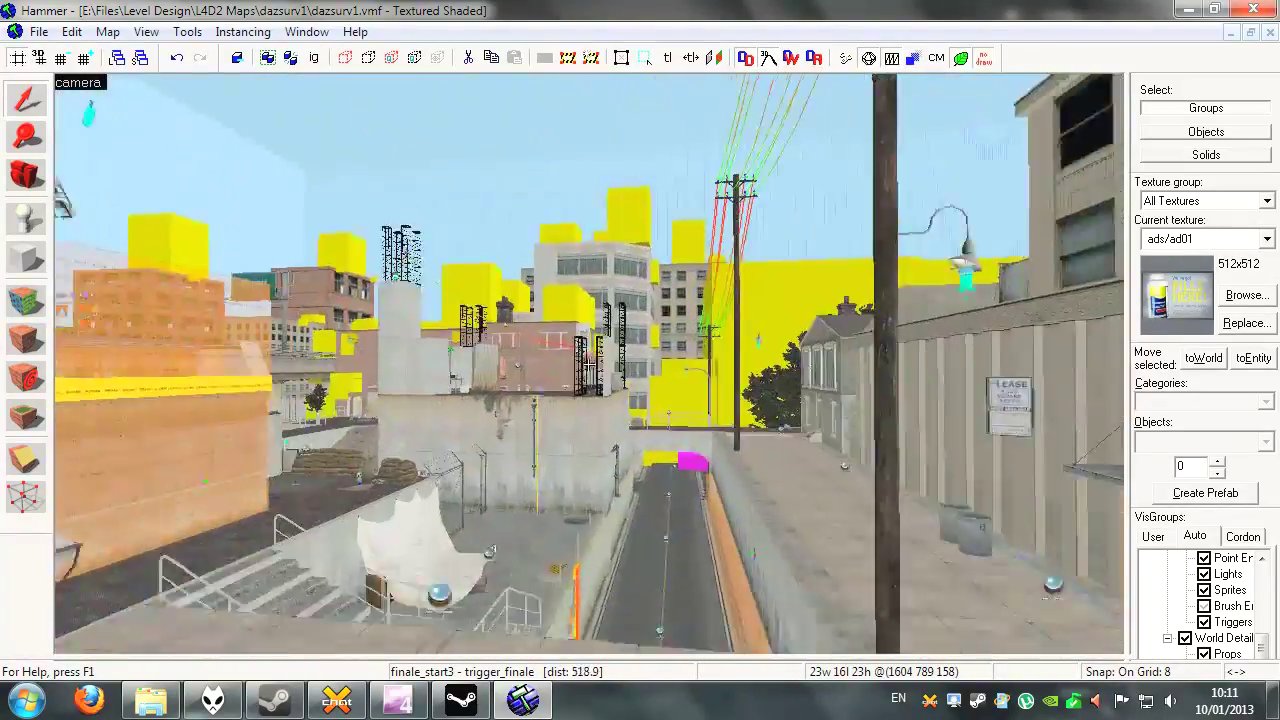
{"action": "key", "text": "w"}
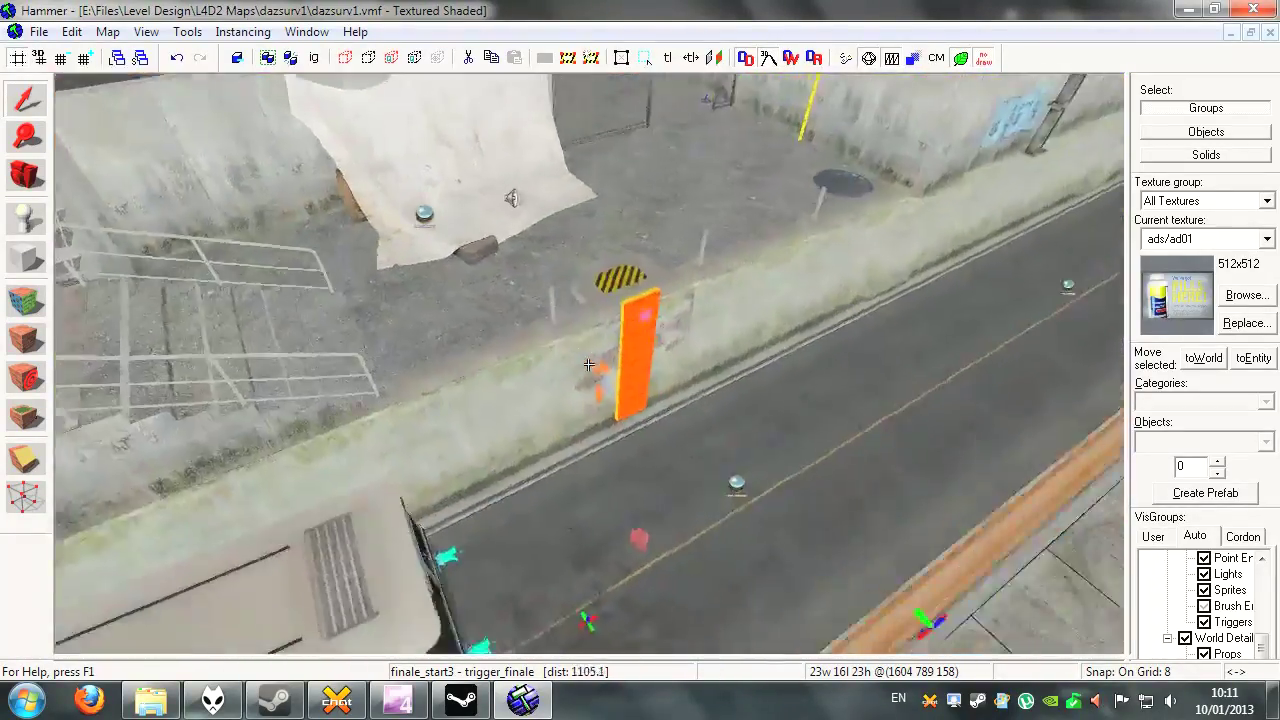
{"action": "key", "text": "d"}
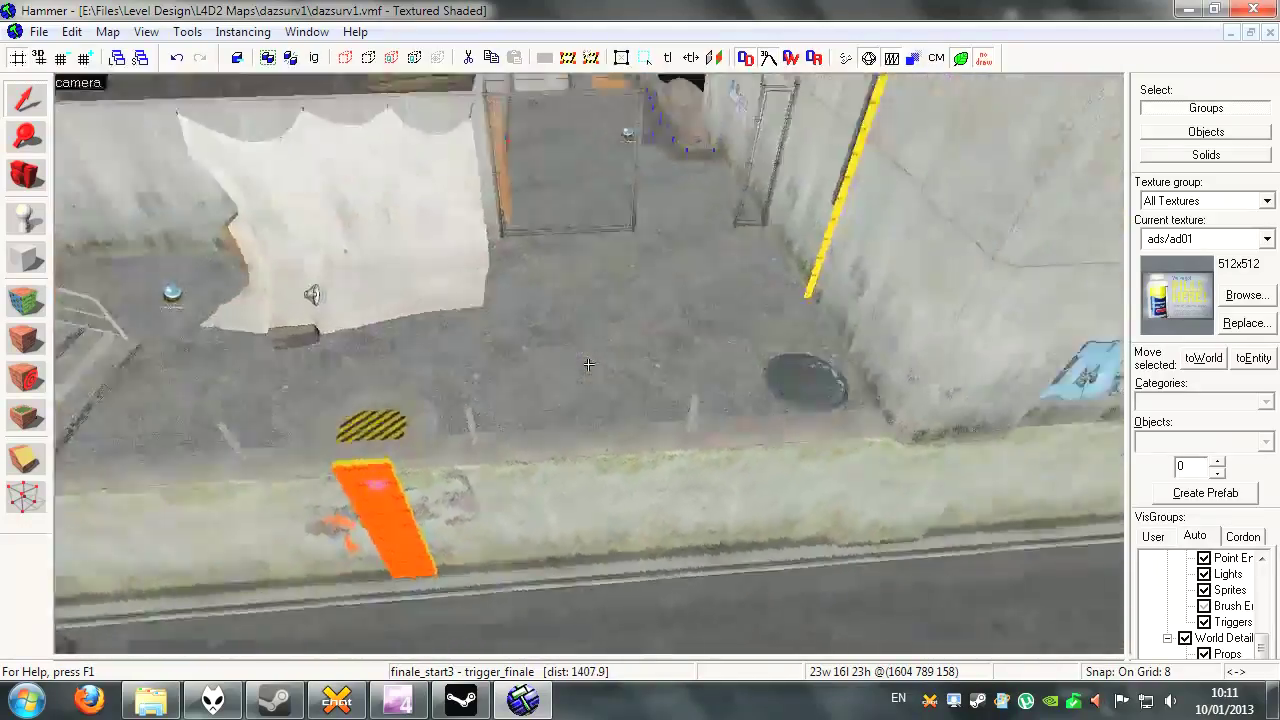
{"action": "key", "text": "w"}
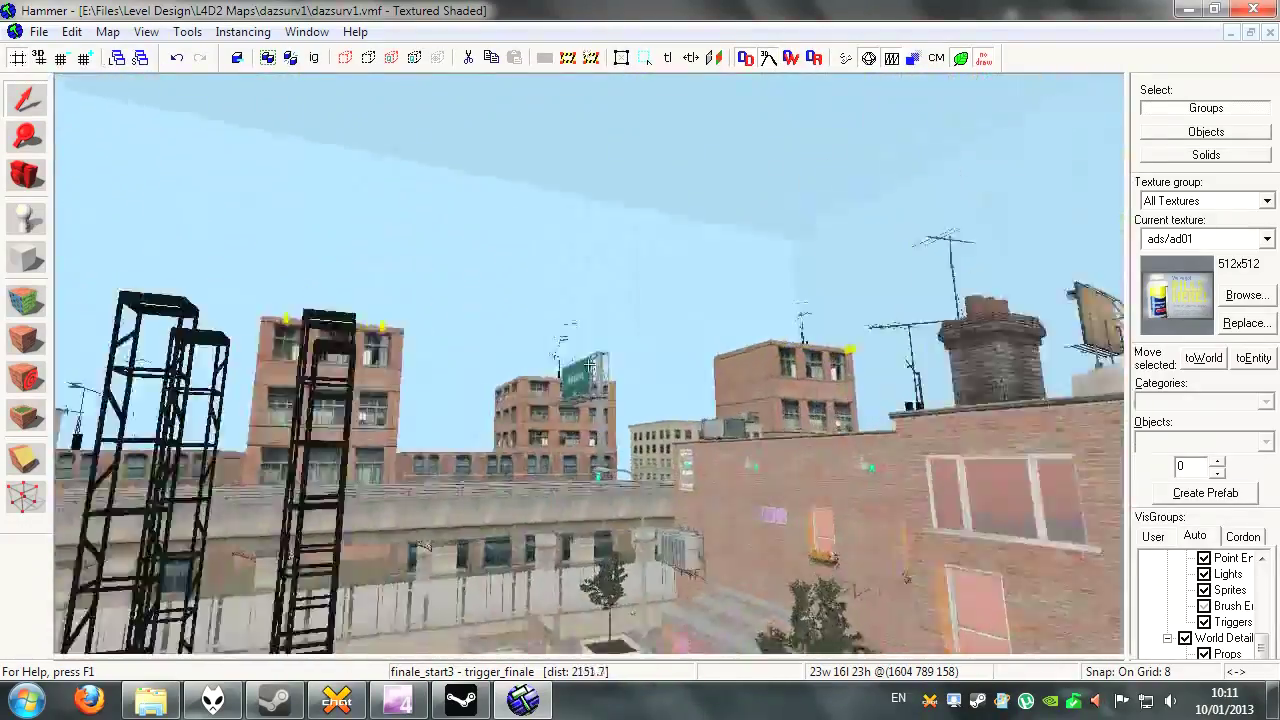
{"action": "key", "text": "w"}
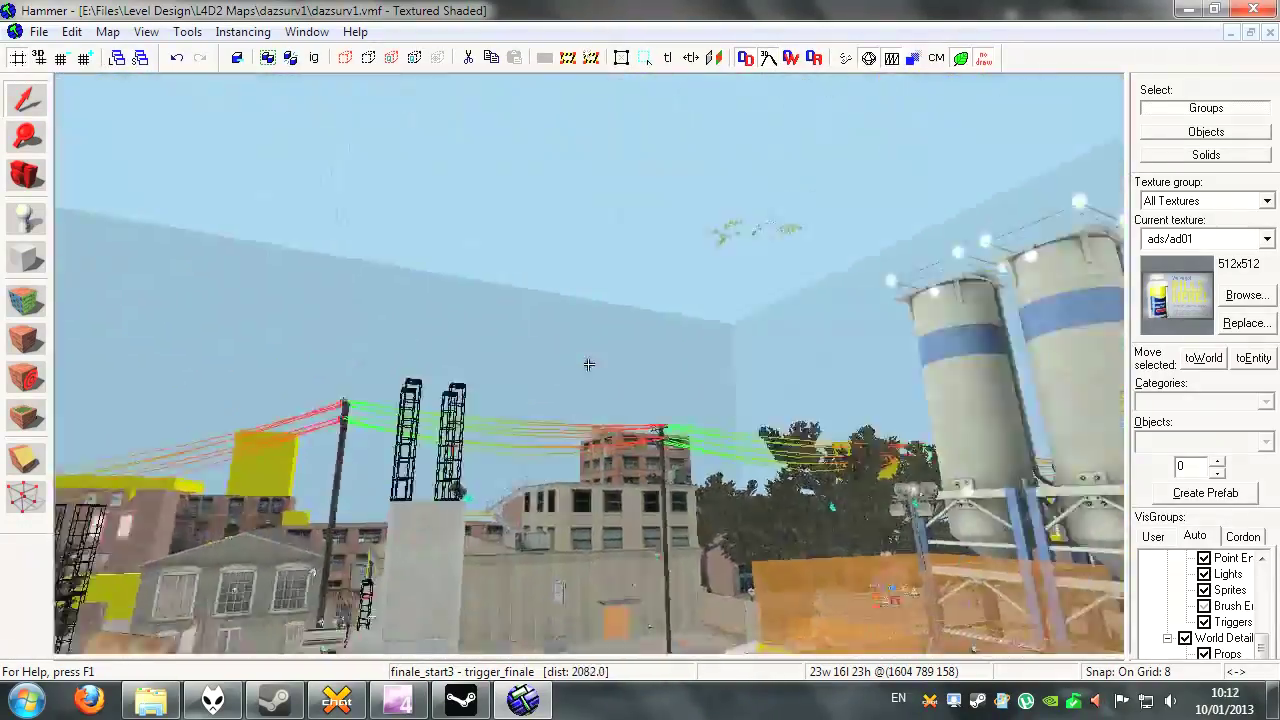
{"action": "key", "text": "w"}
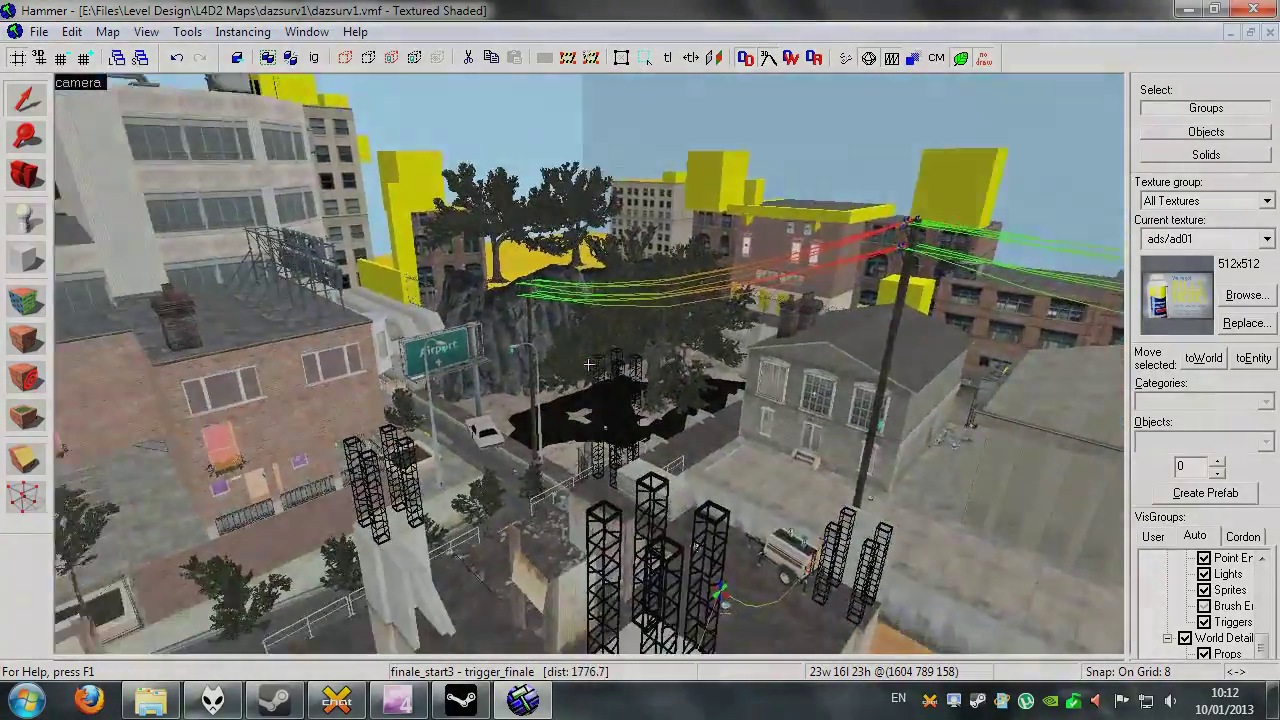
{"action": "key", "text": "w"}
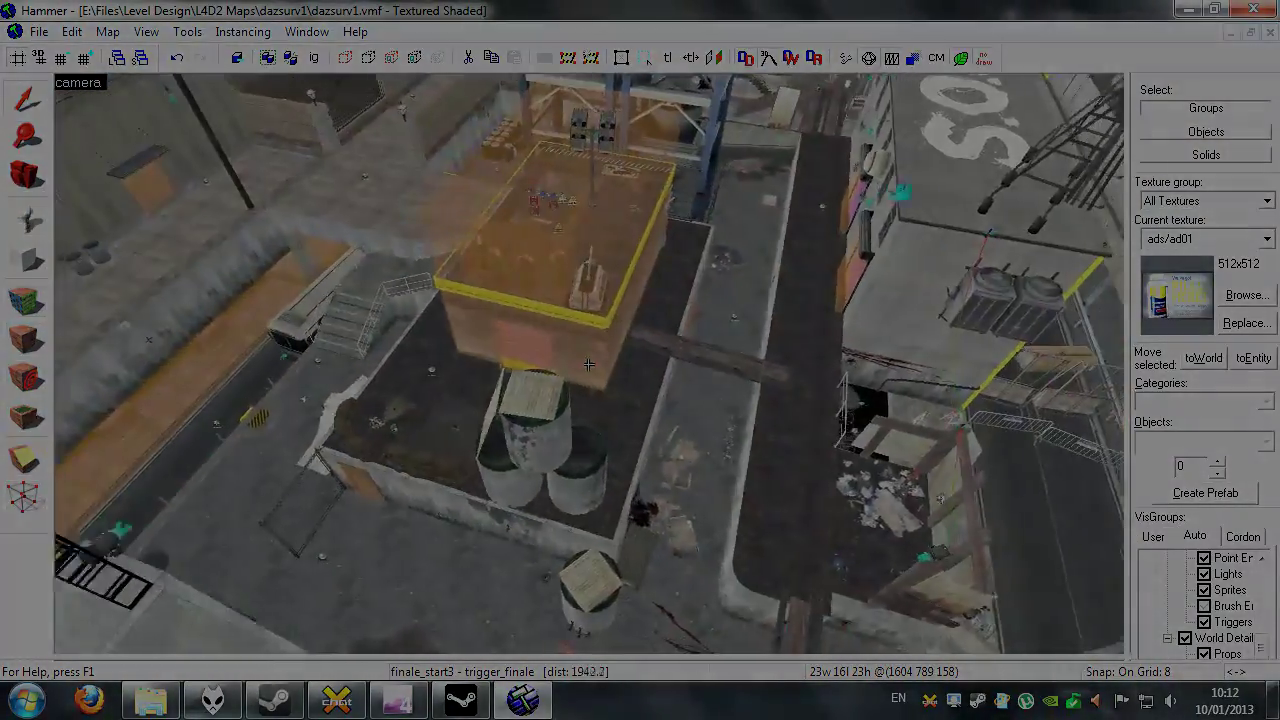
{"action": "key", "text": "w"}
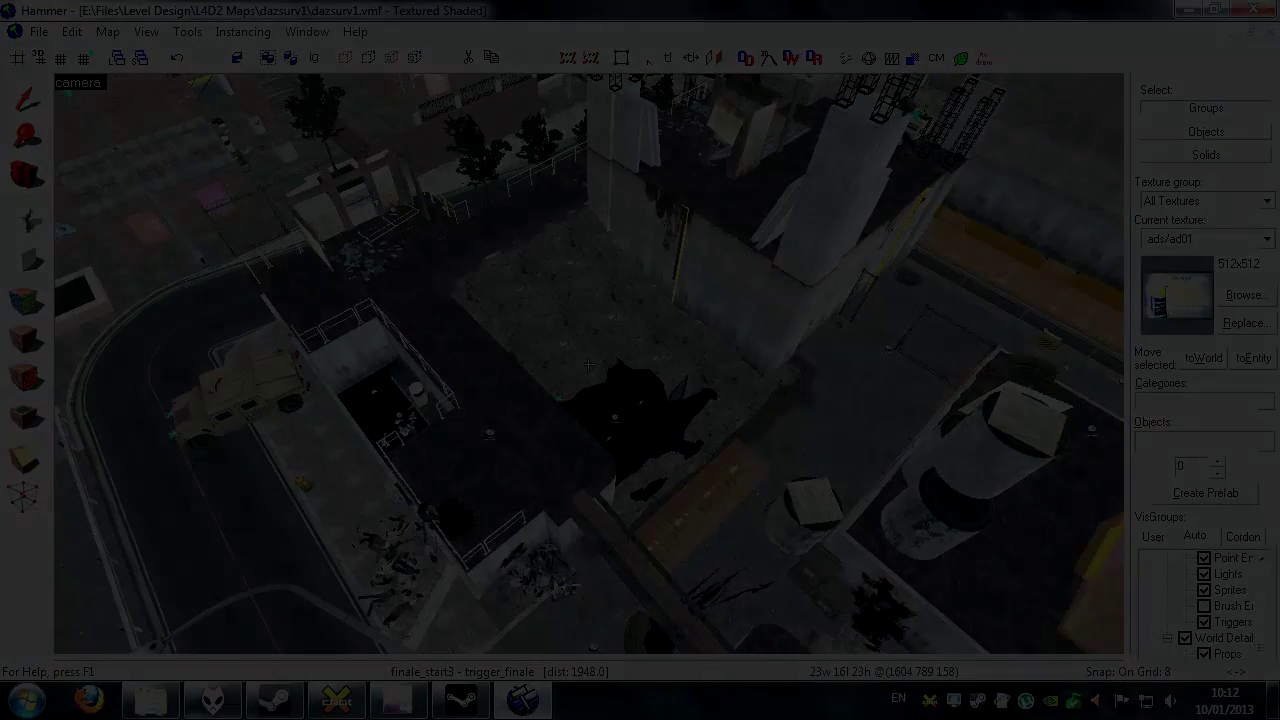
{"action": "key", "text": "w"}
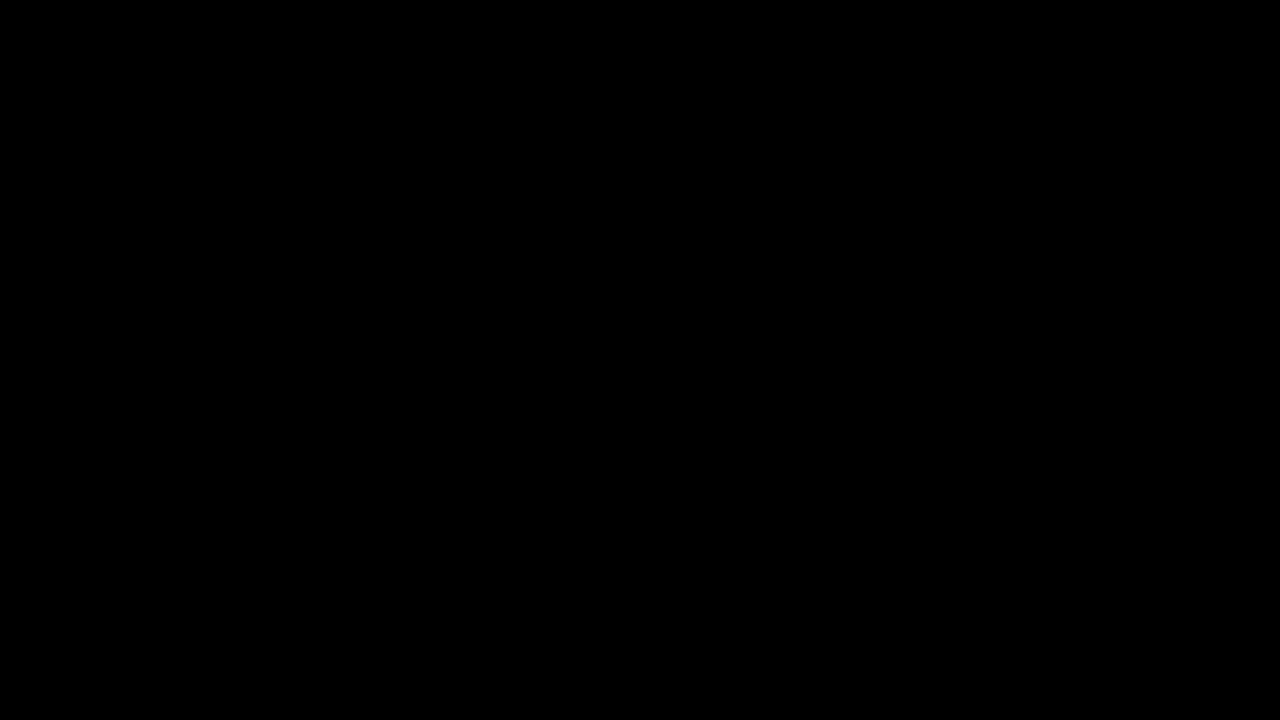